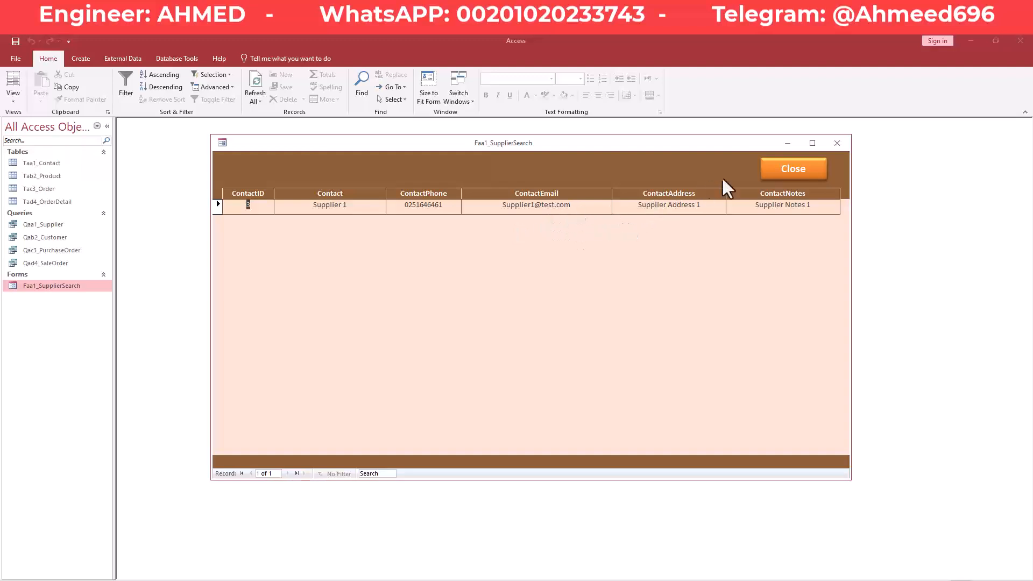
Close and reopen the Faa1_SupplierSearch form, then switch it to Design view.
click(788, 170)
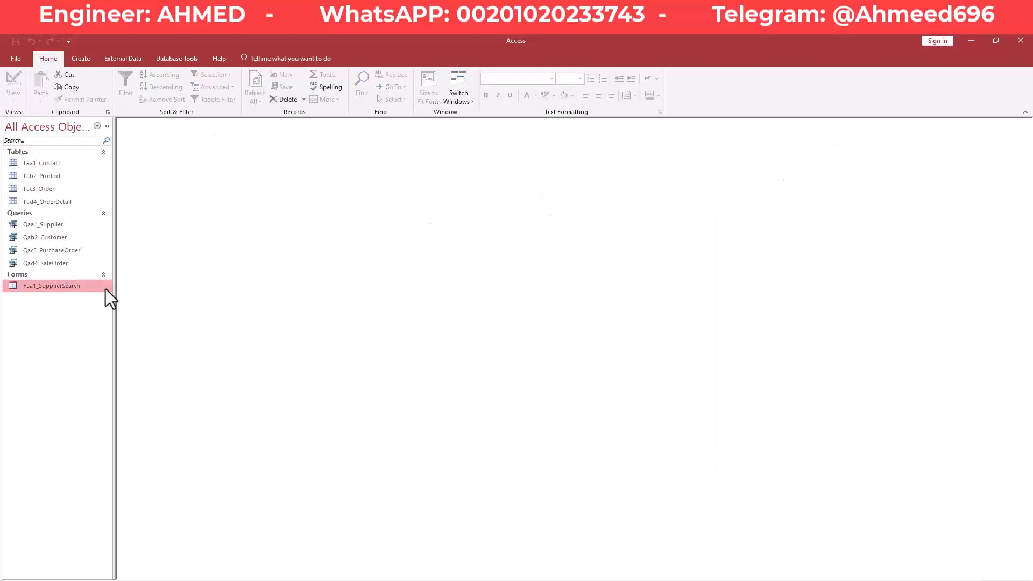
double_click(64, 286)
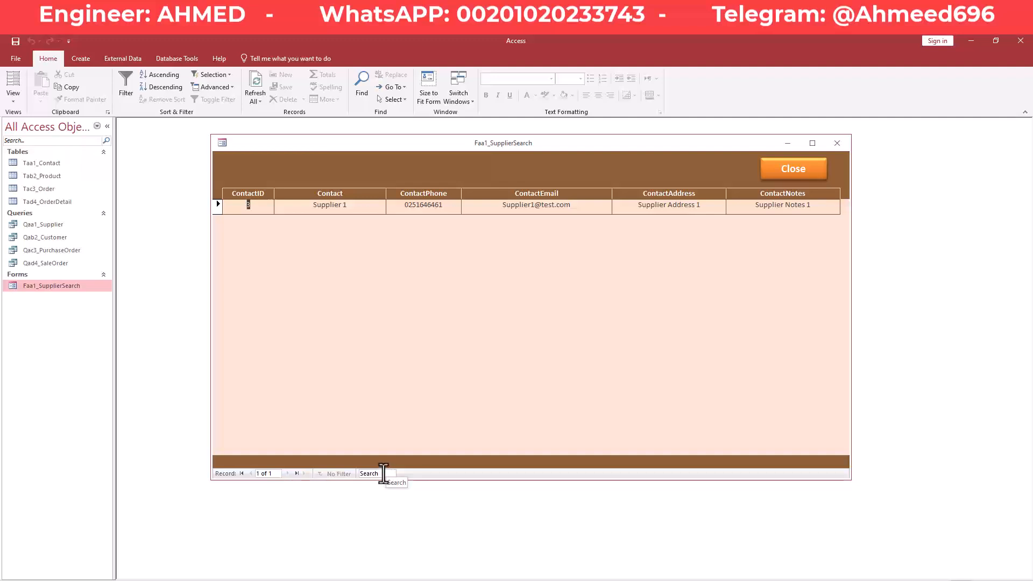
right_click(581, 144)
click(617, 216)
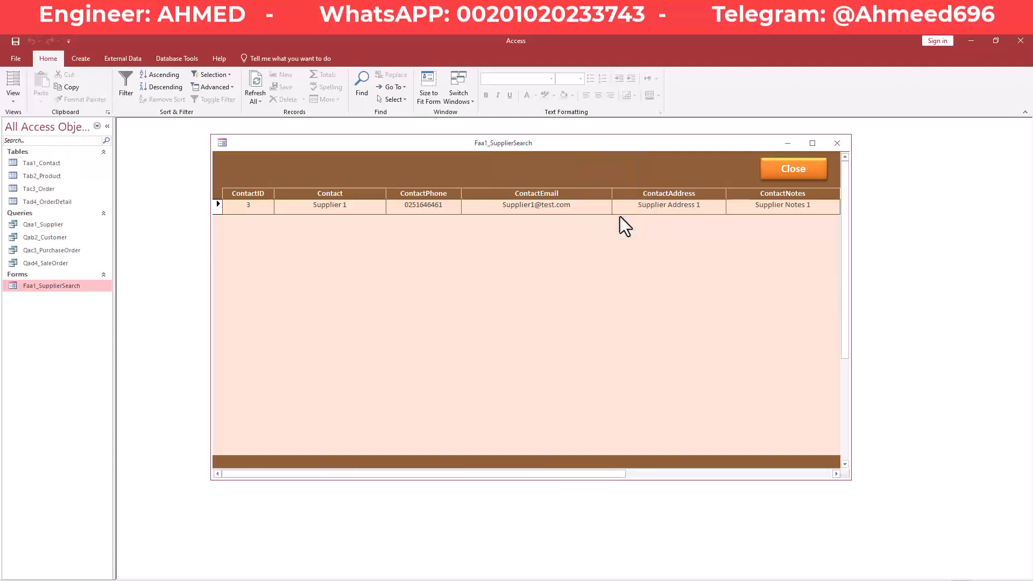
click(388, 580)
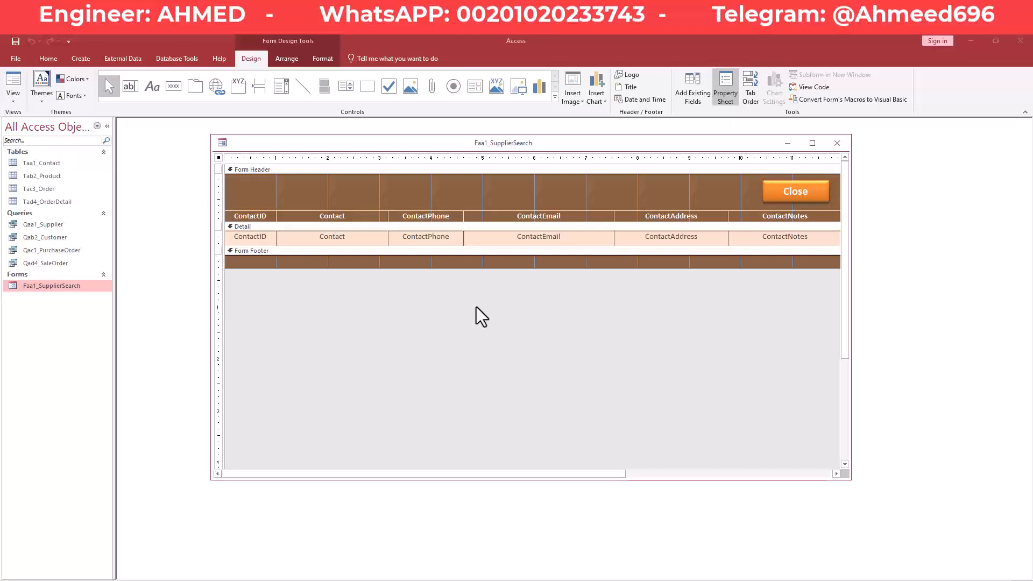
On the Property Sheet's Format tab, set Control Box to No.
click(561, 143)
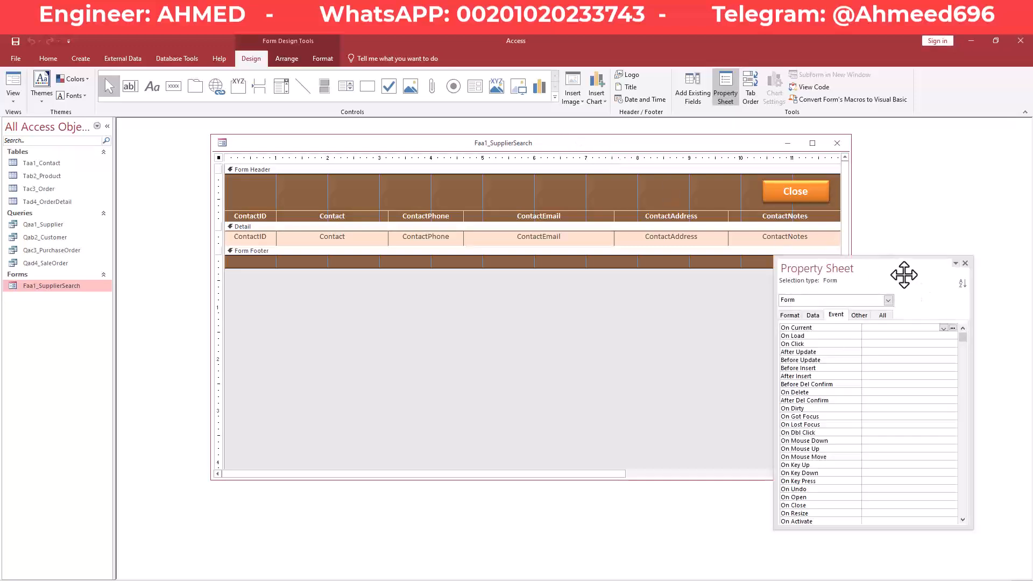
drag(904, 275, 873, 292)
click(760, 332)
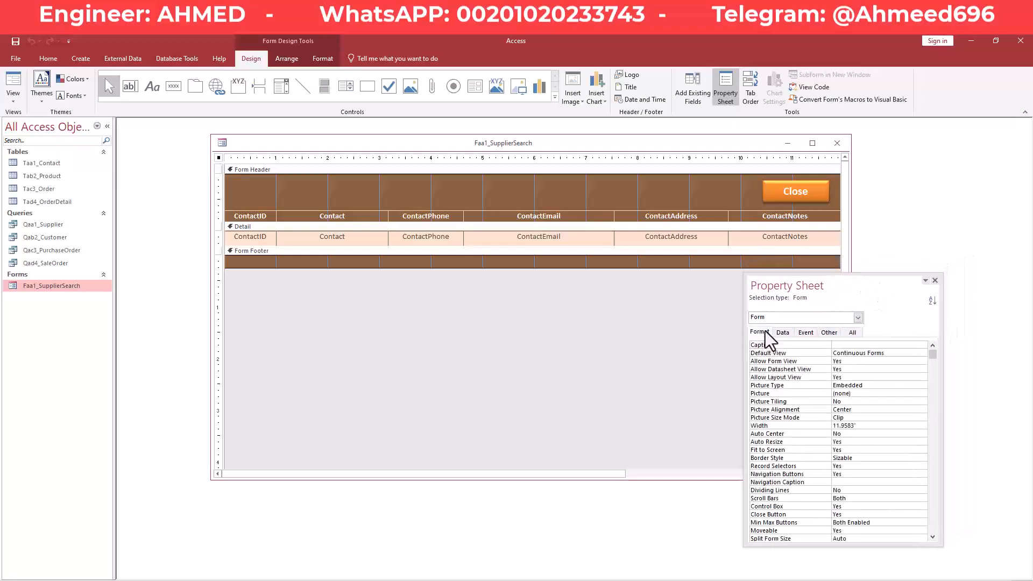
drag(807, 292, 792, 238)
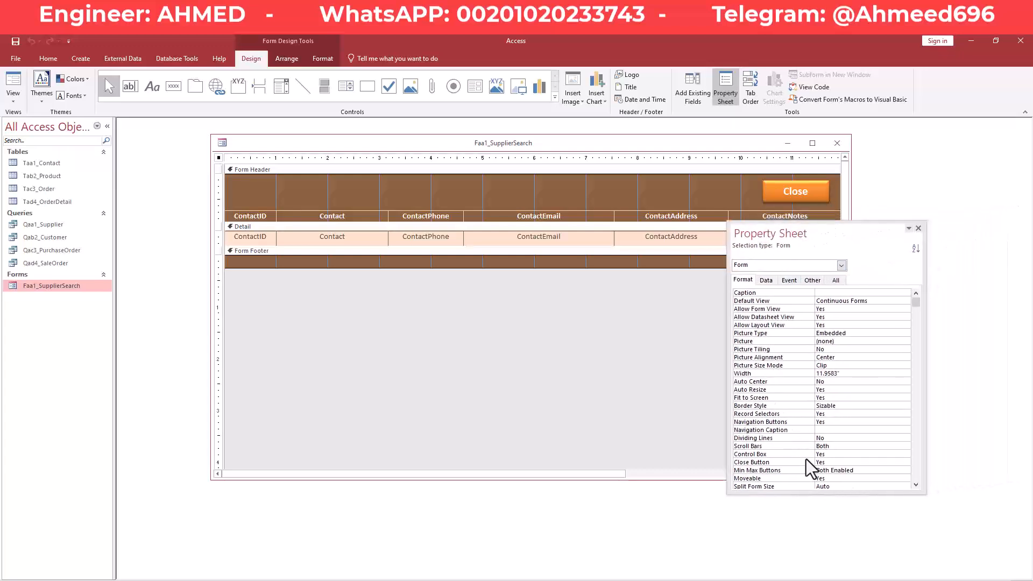
click(833, 455)
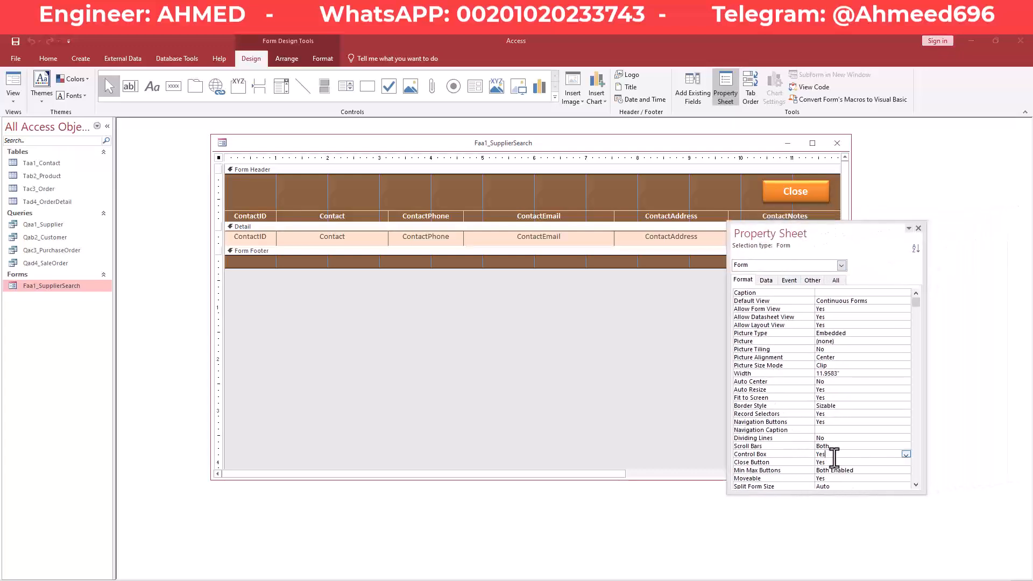
click(907, 455)
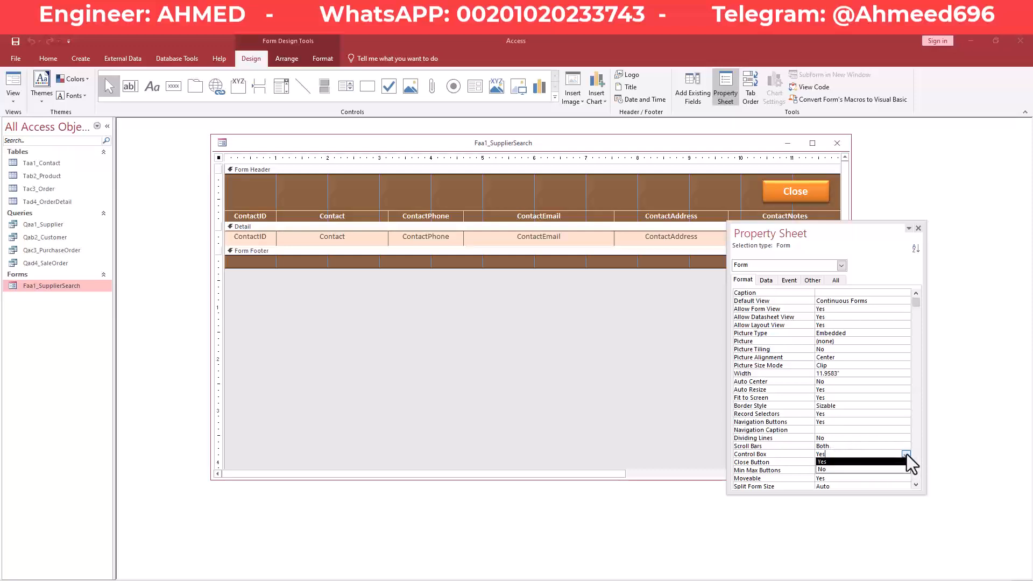
click(873, 472)
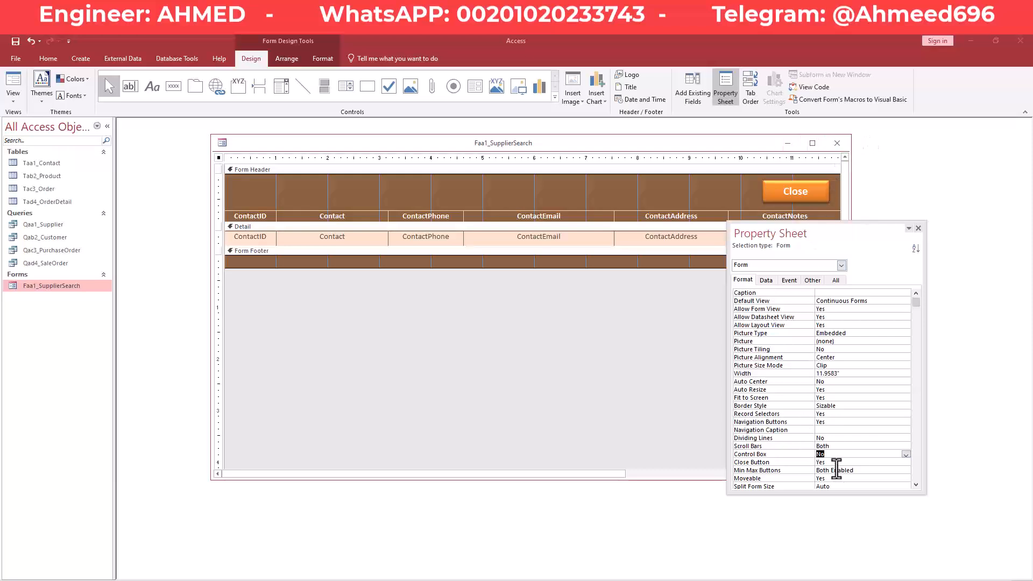
Turn Navigation Buttons off, then set it back to Yes.
scroll(792, 371, down, 2)
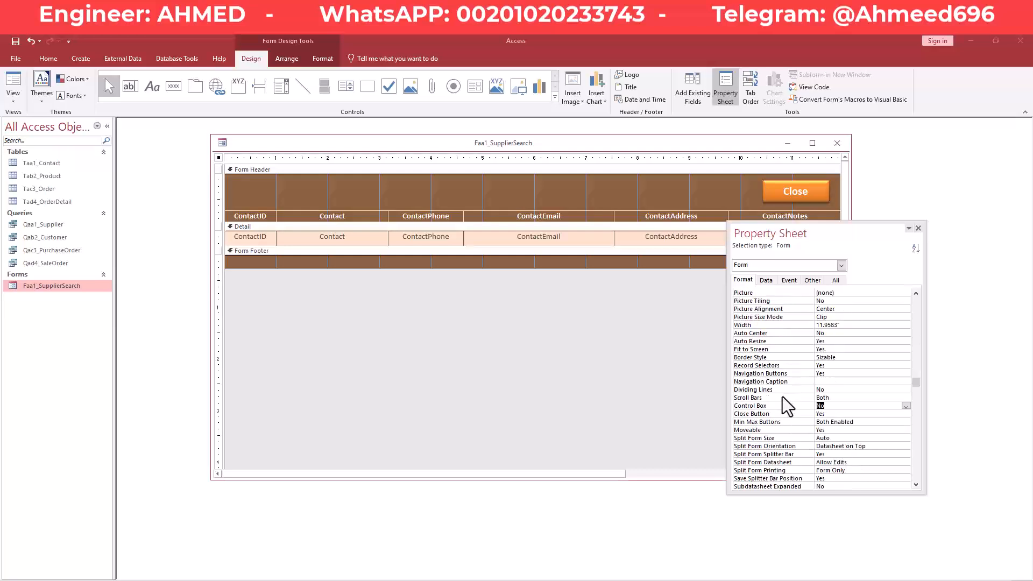
scroll(786, 409, down, 2)
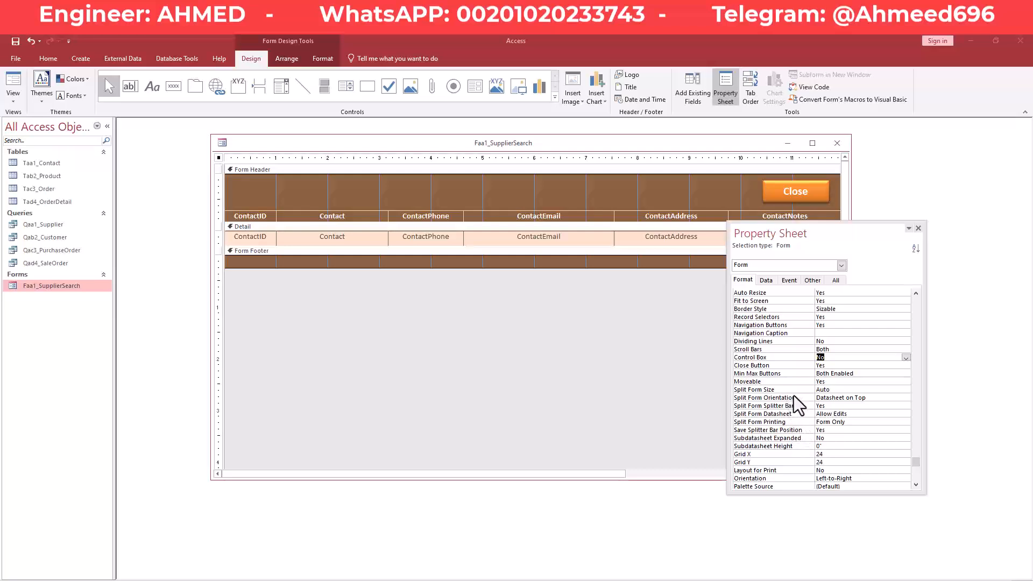
scroll(769, 409, up, 1)
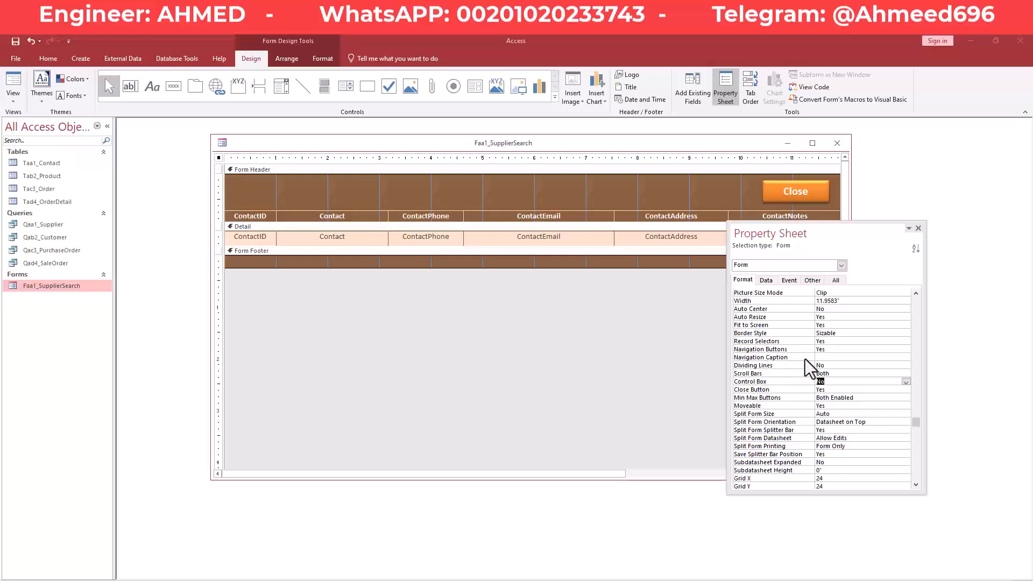
click(835, 350)
click(907, 351)
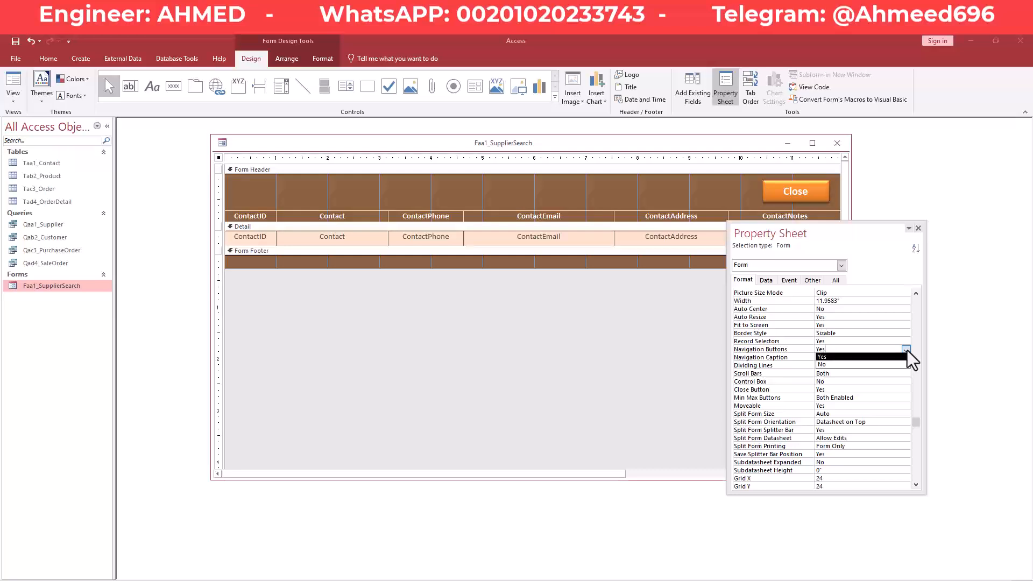
click(862, 365)
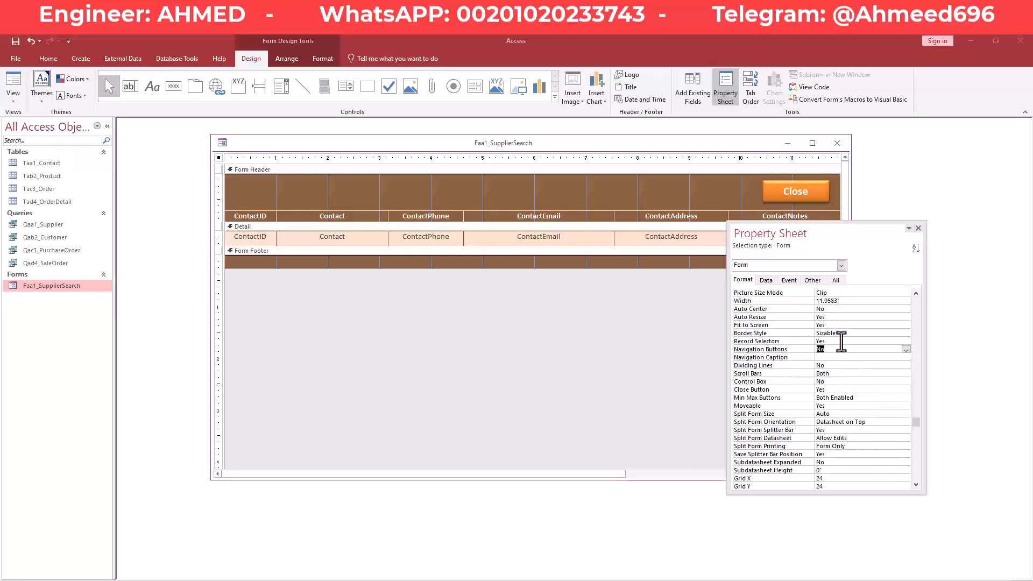
click(846, 343)
click(860, 351)
click(906, 350)
click(874, 357)
Set Record Selectors to No and run the form in Form view.
click(881, 341)
click(905, 341)
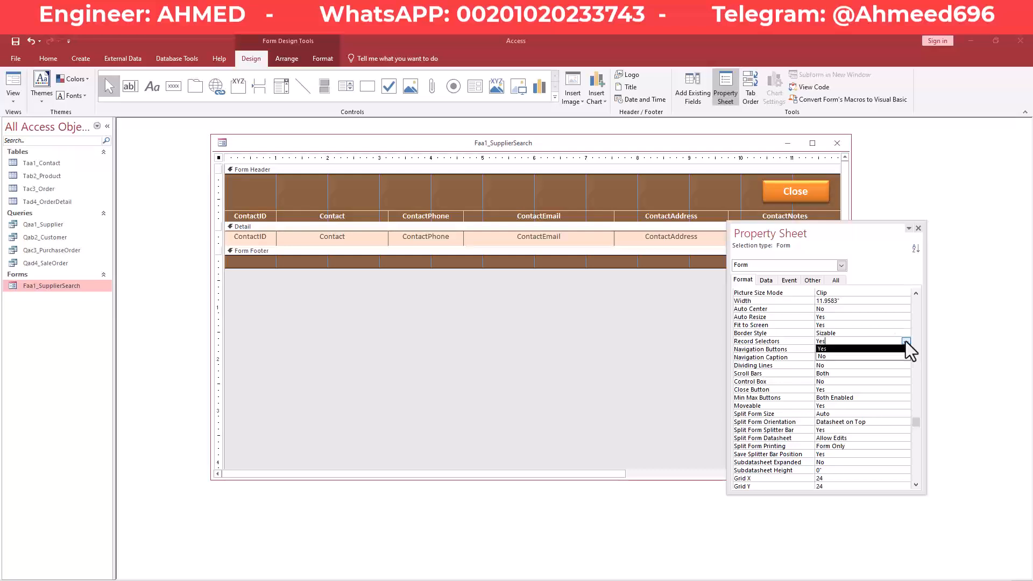
click(882, 357)
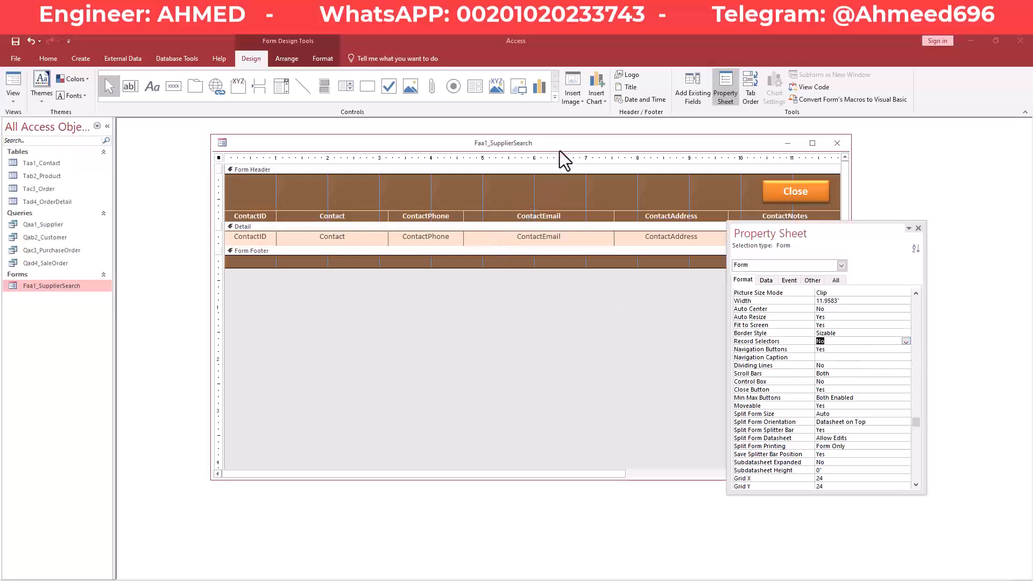
right_click(574, 140)
right_click(590, 144)
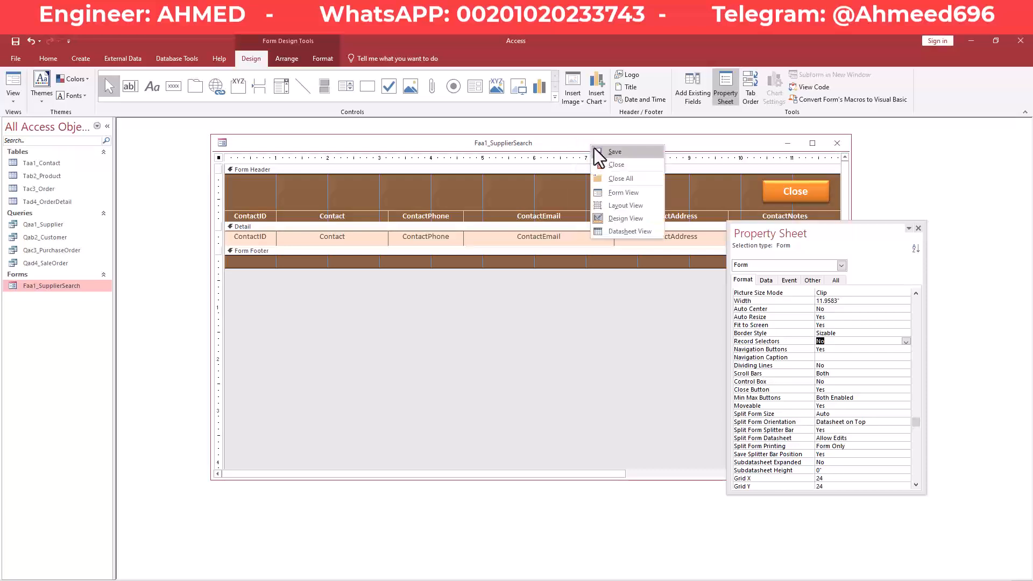
click(625, 193)
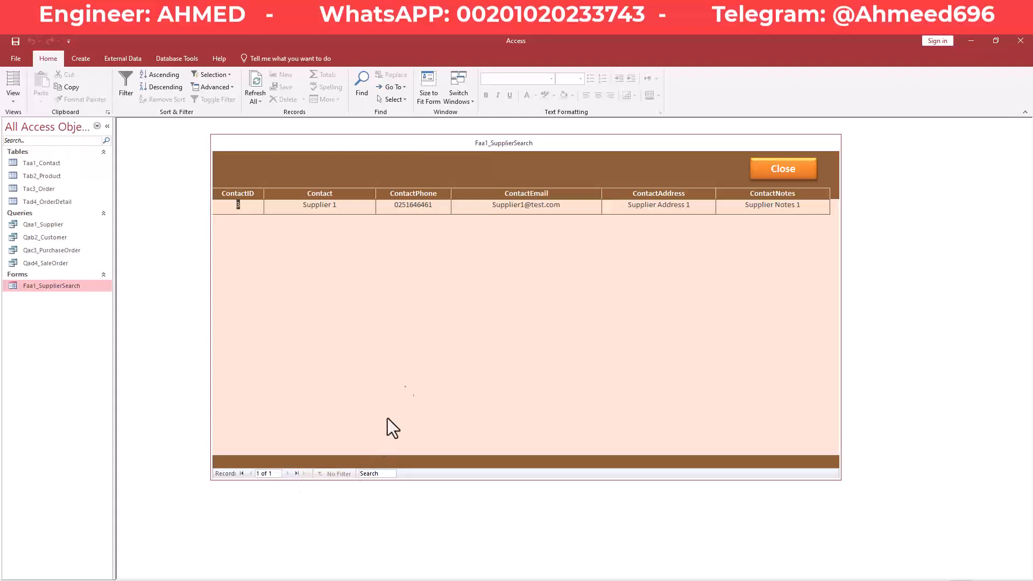
Put the cursor in the record bar's Search box, then bring up the form's view shortcut menu.
click(383, 476)
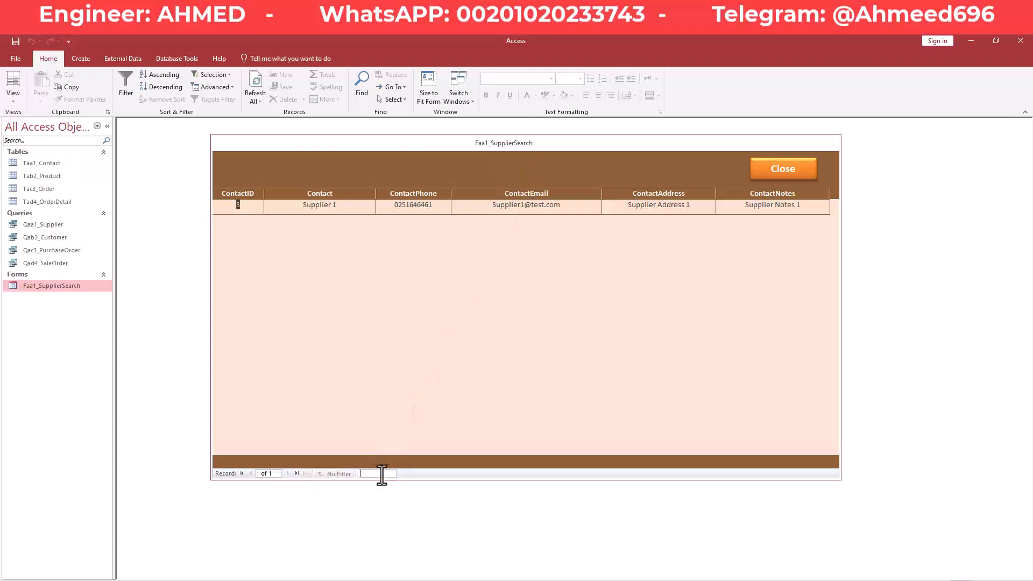
right_click(640, 146)
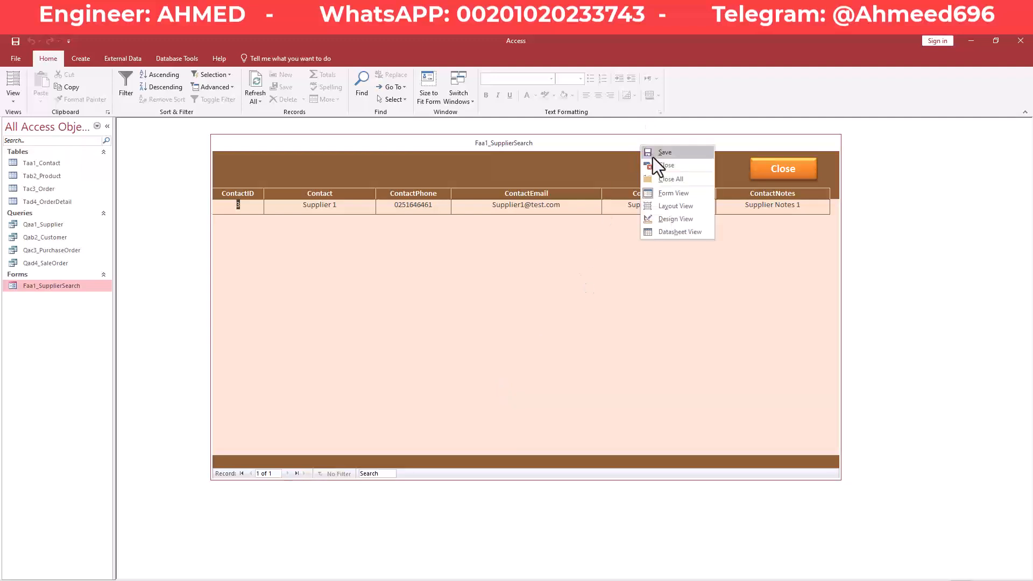
click(612, 147)
right_click(611, 146)
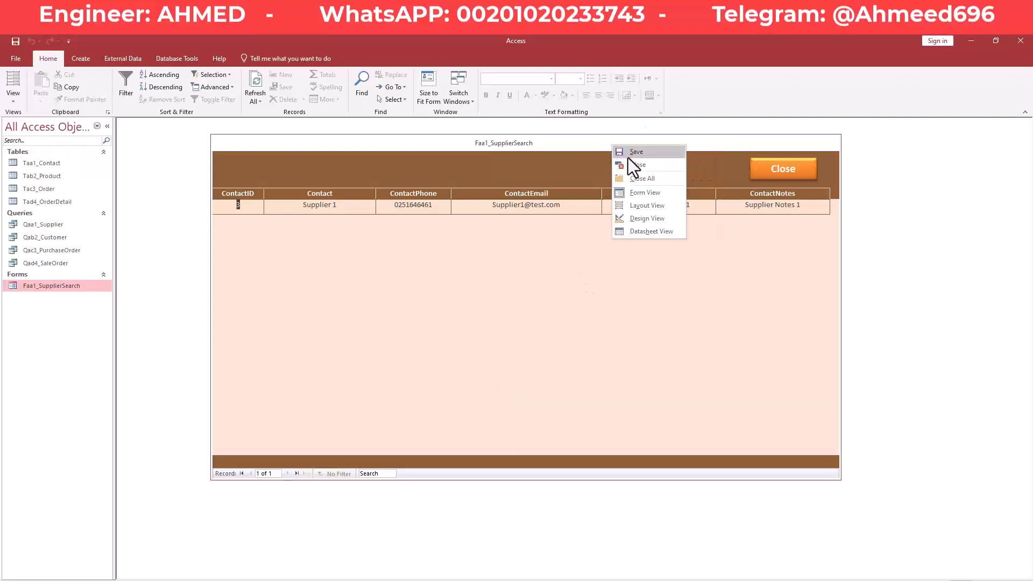
click(600, 147)
right_click(601, 148)
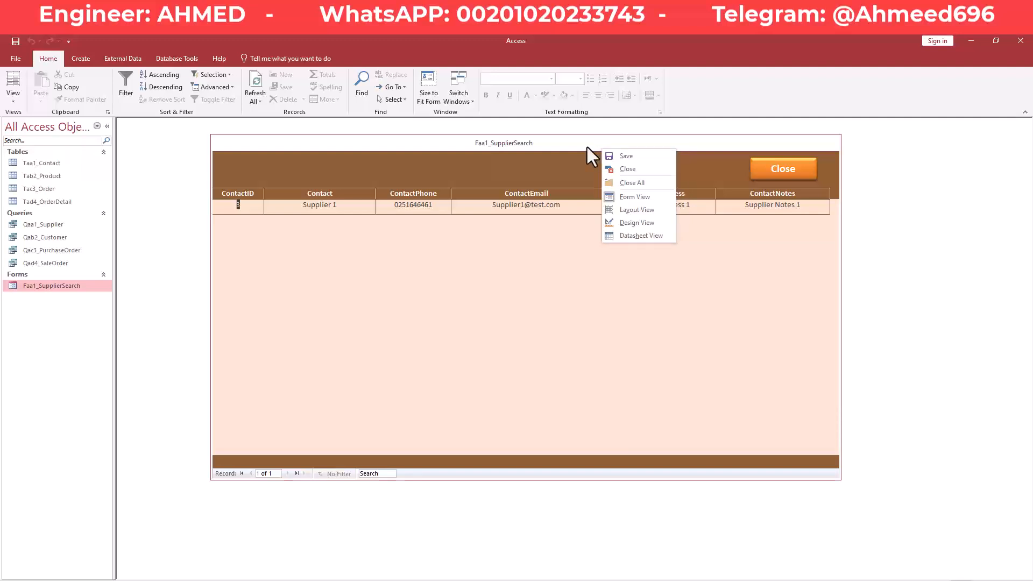
click(587, 147)
right_click(587, 146)
In Design view, set the form's Navigation Buttons property to No.
click(617, 220)
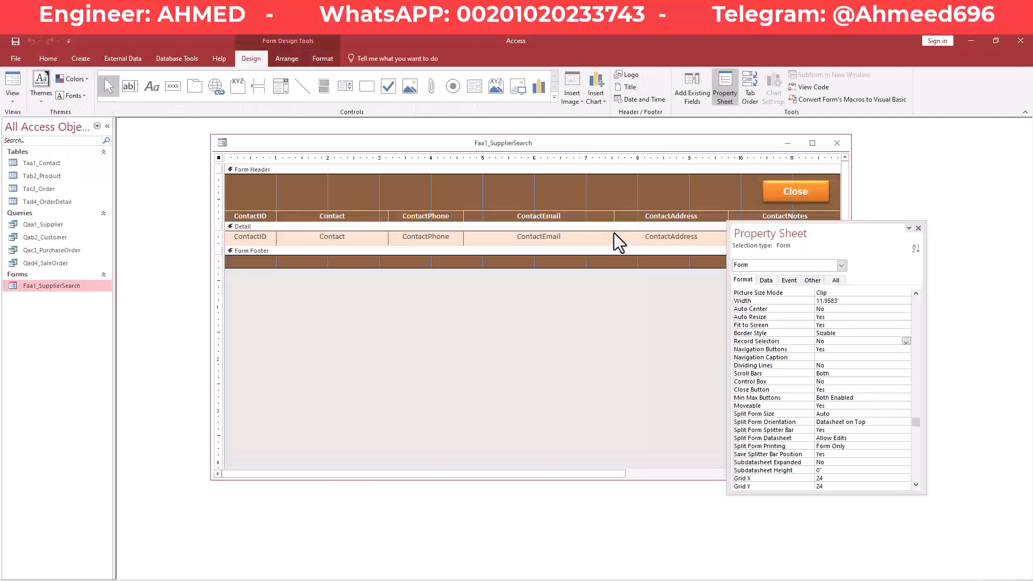
scroll(802, 439, down, 1)
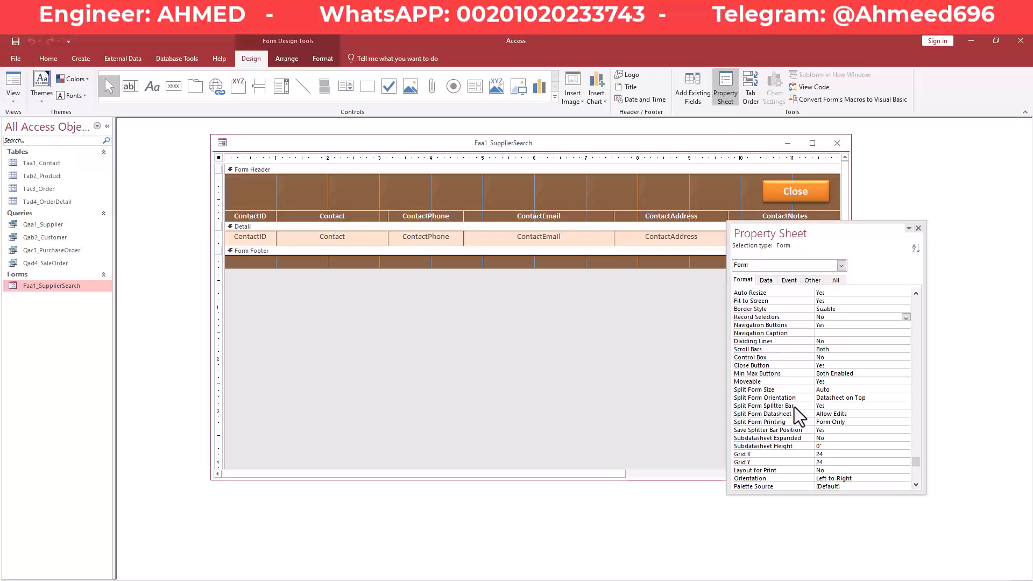
scroll(785, 432, down, 1)
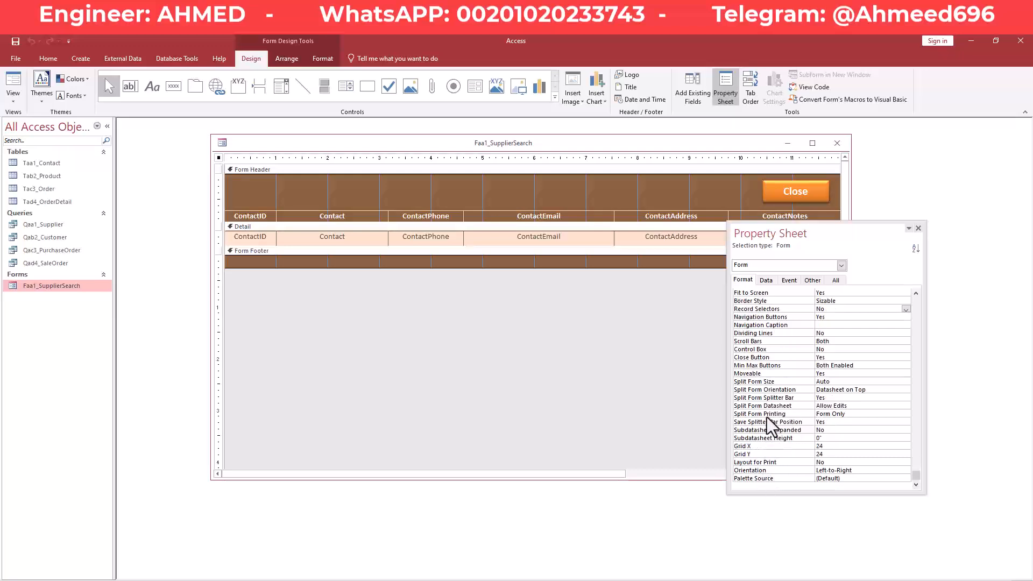
scroll(764, 349, up, 5)
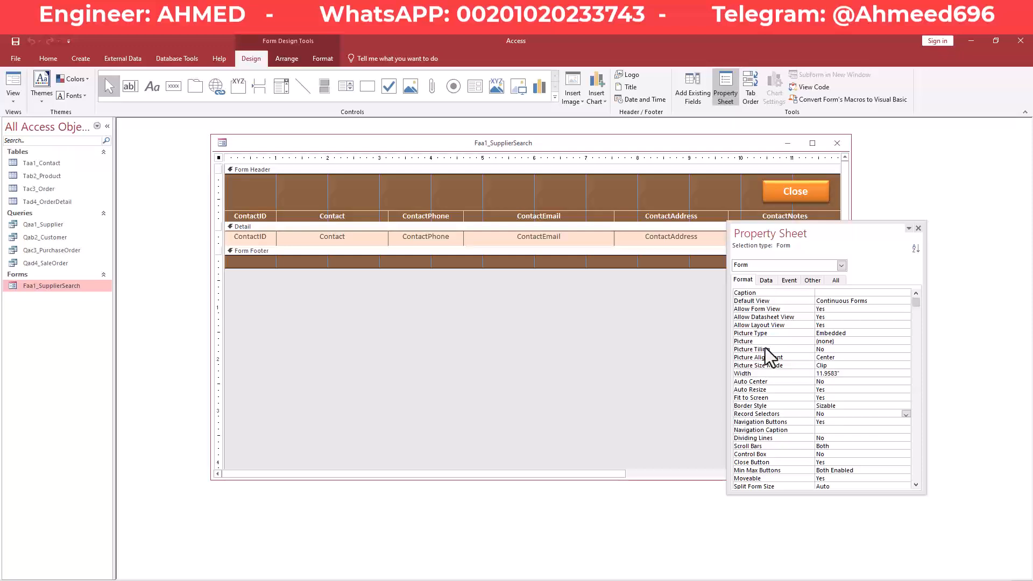
click(851, 422)
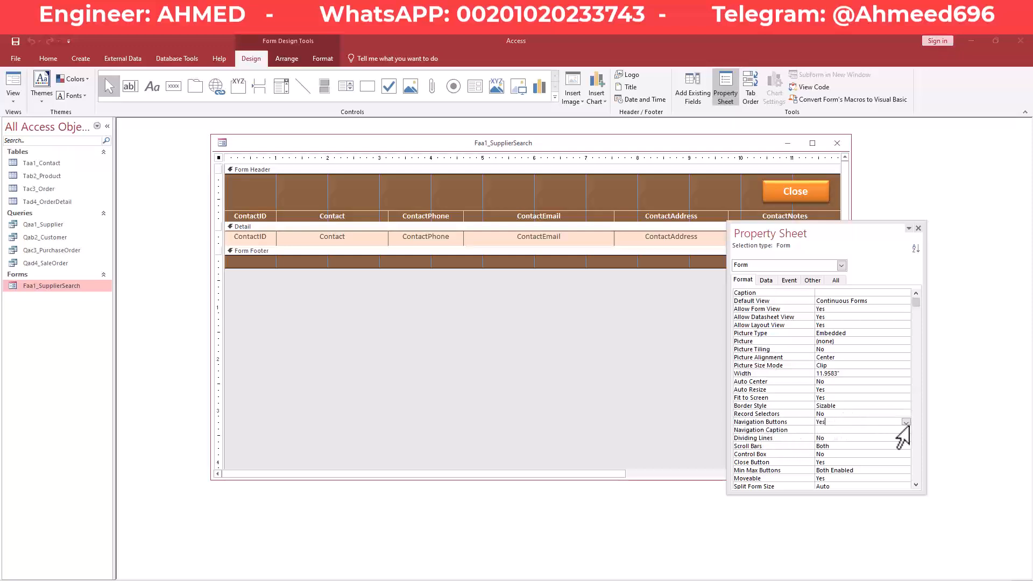
click(906, 423)
click(858, 438)
Run the form in Form view without the record navigation bar.
right_click(542, 142)
click(560, 144)
right_click(559, 144)
click(588, 195)
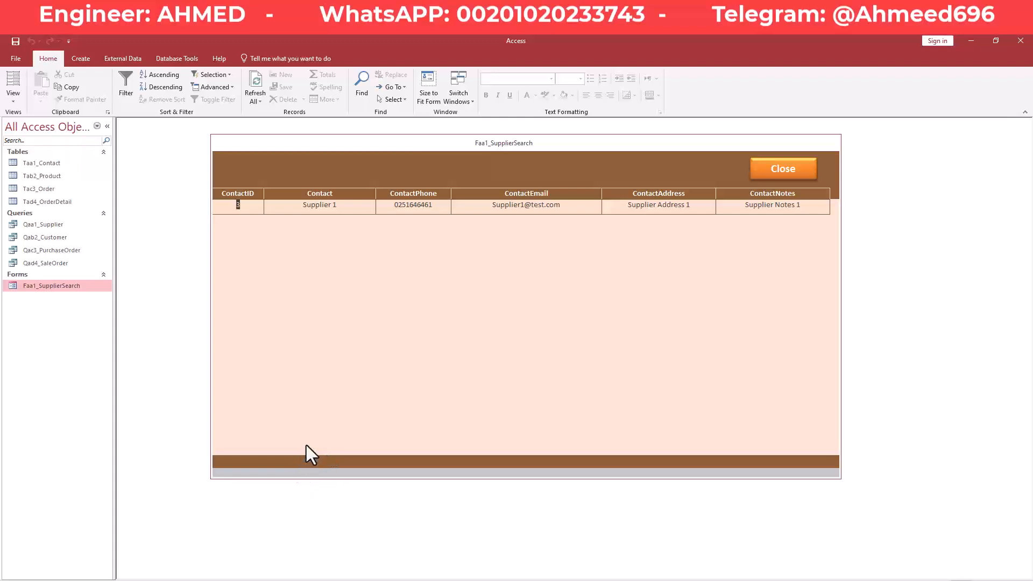
In Design view, move the Property Sheet off the ContactNotes field and enlarge the form window.
right_click(603, 146)
click(629, 221)
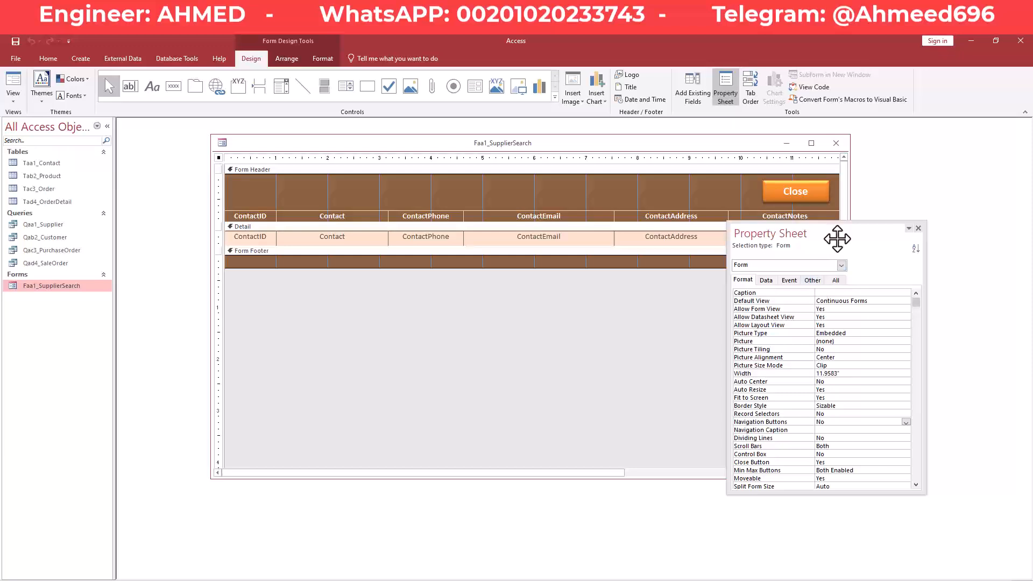
drag(837, 240, 883, 281)
drag(509, 479, 508, 492)
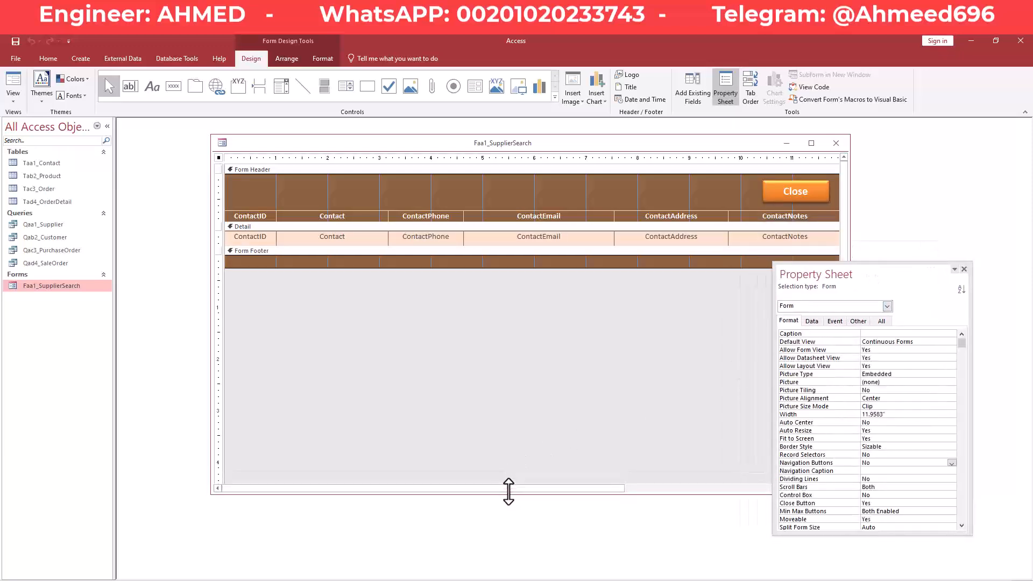
Run the form in Form view and click into the ContactEmail value.
right_click(532, 146)
right_click(545, 146)
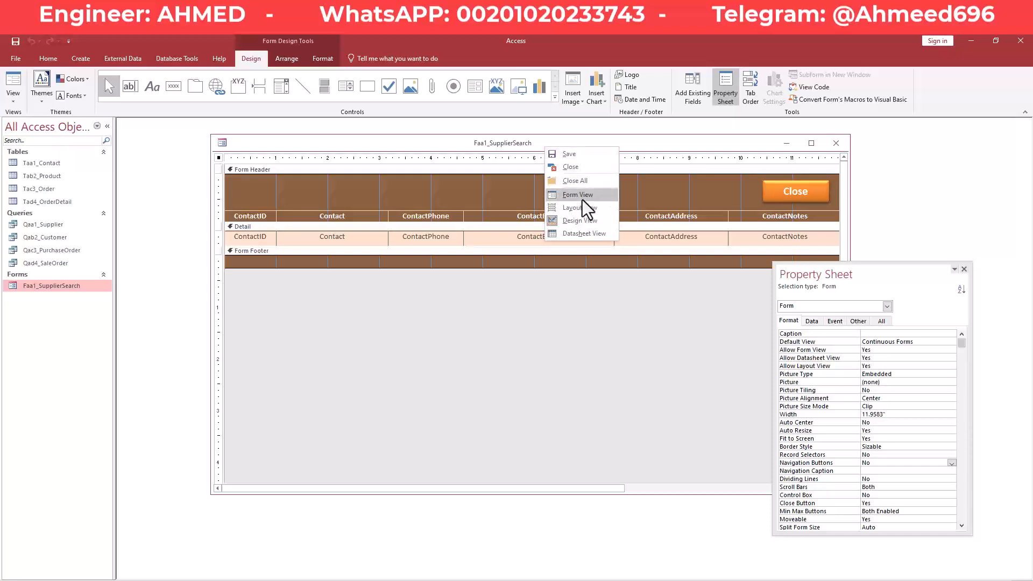
click(577, 195)
click(592, 207)
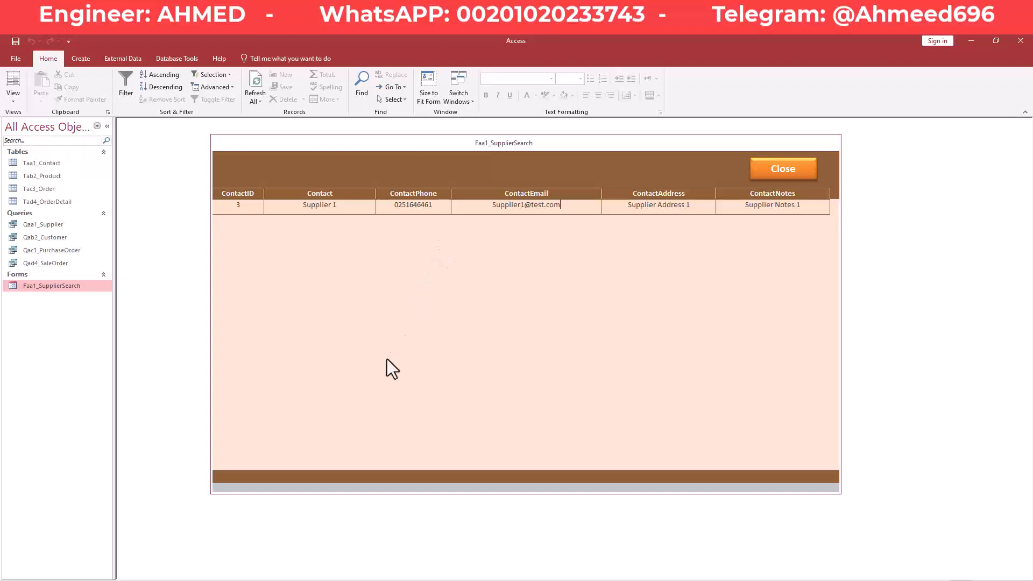
right_click(372, 282)
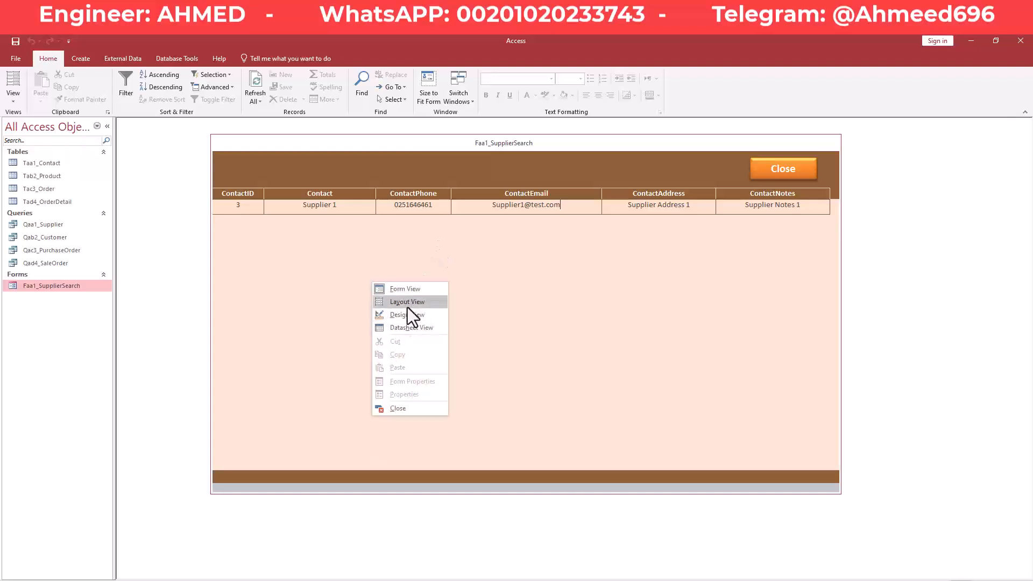
Via Layout and Design view, collapse the Form Footer section to zero height.
click(409, 302)
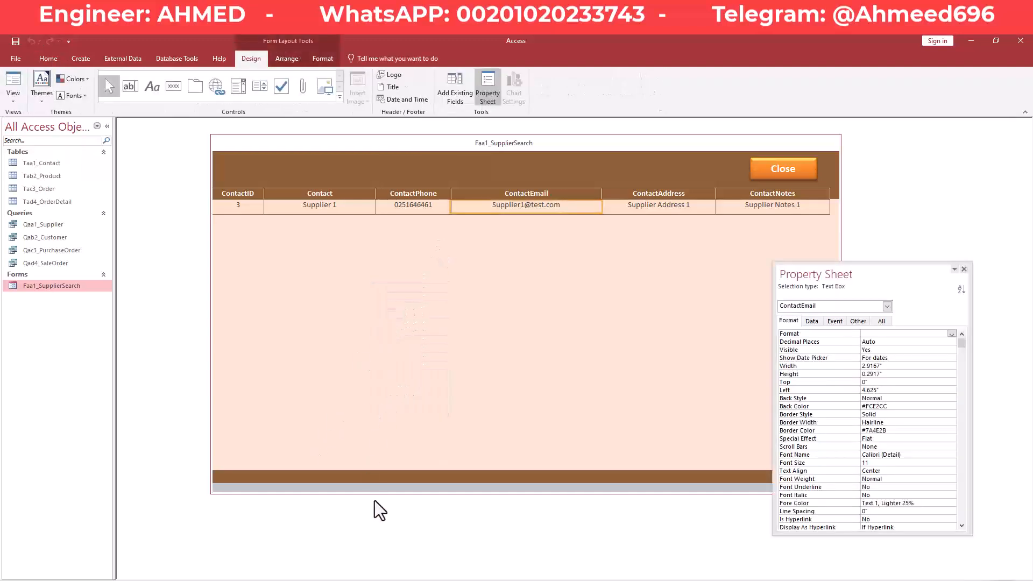
drag(378, 491, 387, 436)
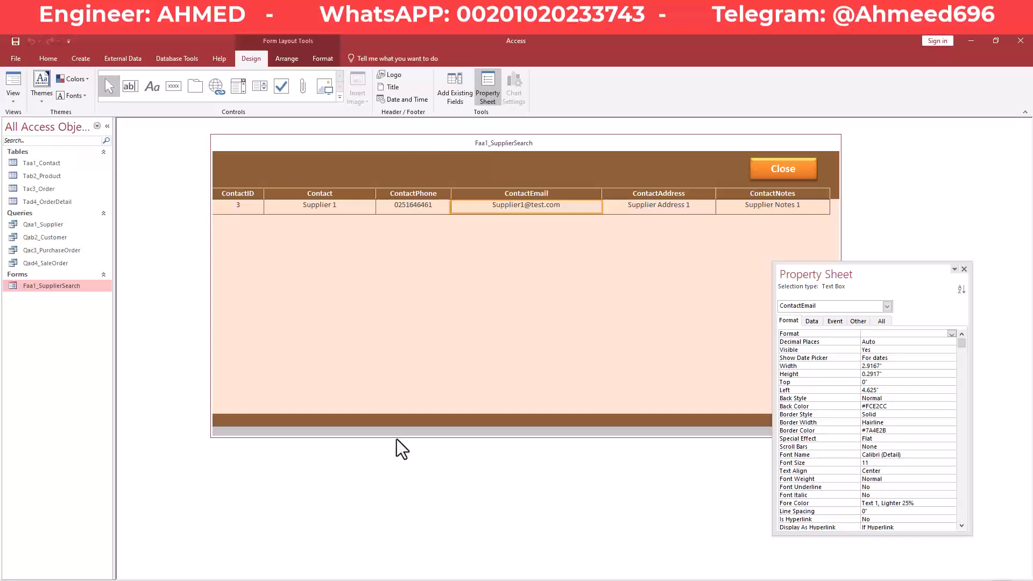
drag(397, 437, 396, 442)
right_click(464, 144)
click(467, 146)
right_click(470, 147)
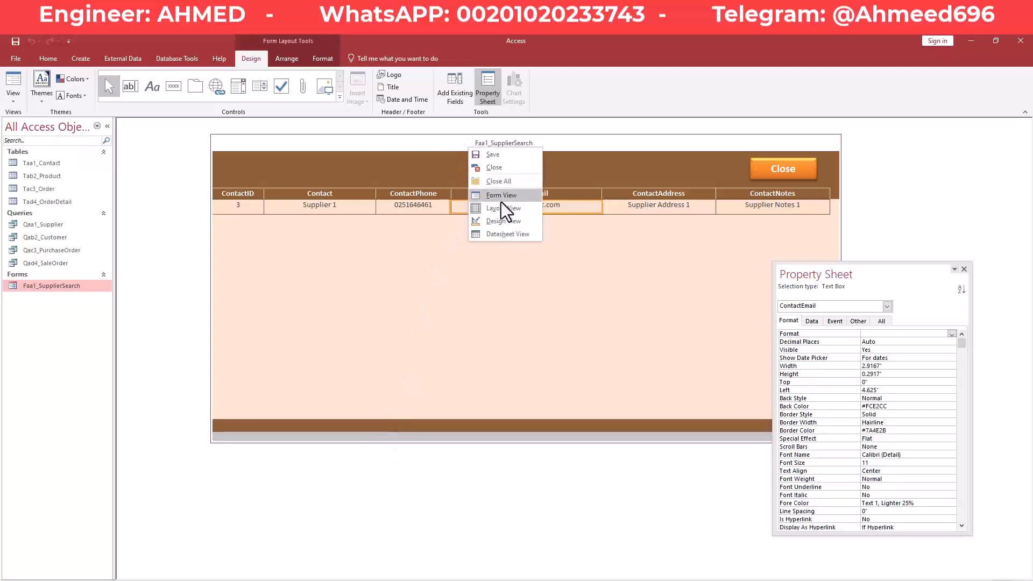
click(497, 222)
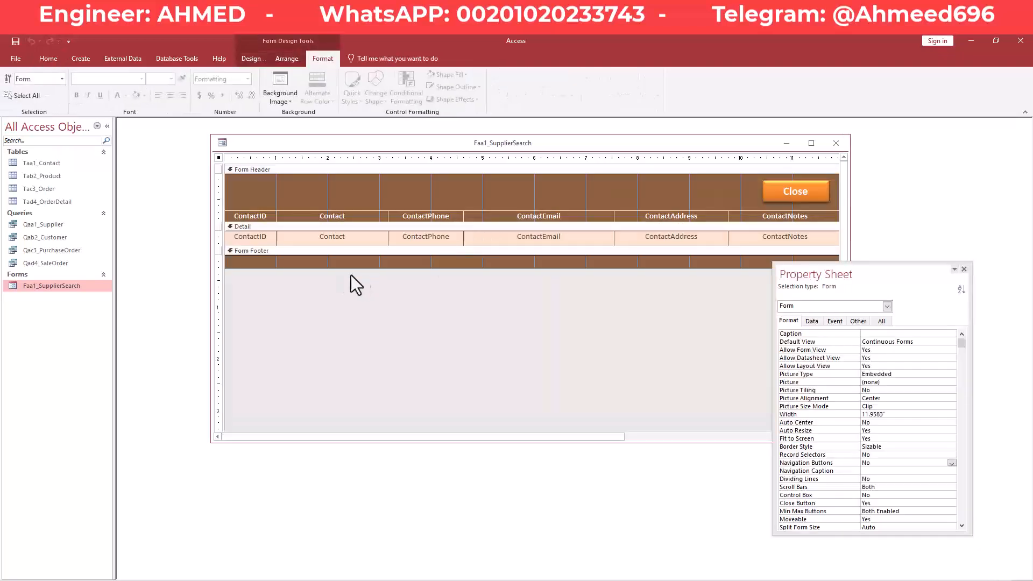
drag(330, 268, 334, 261)
drag(334, 262, 339, 255)
Save the form, run it in Form view, and make its window taller.
right_click(383, 142)
click(392, 144)
right_click(392, 143)
click(430, 189)
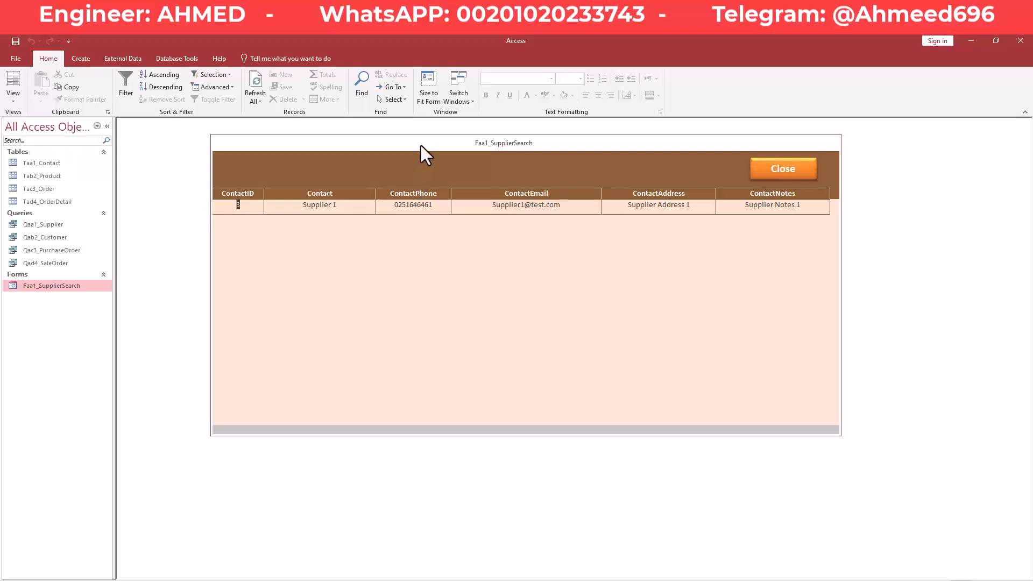
drag(405, 434, 410, 472)
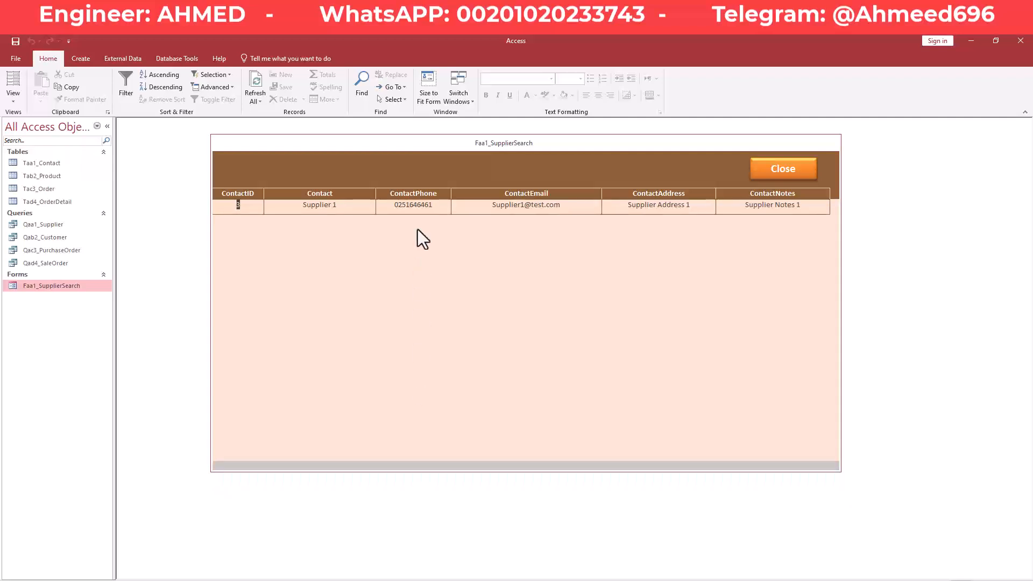
right_click(442, 144)
In Design view, drag the Form Footer back open to a short band.
click(469, 218)
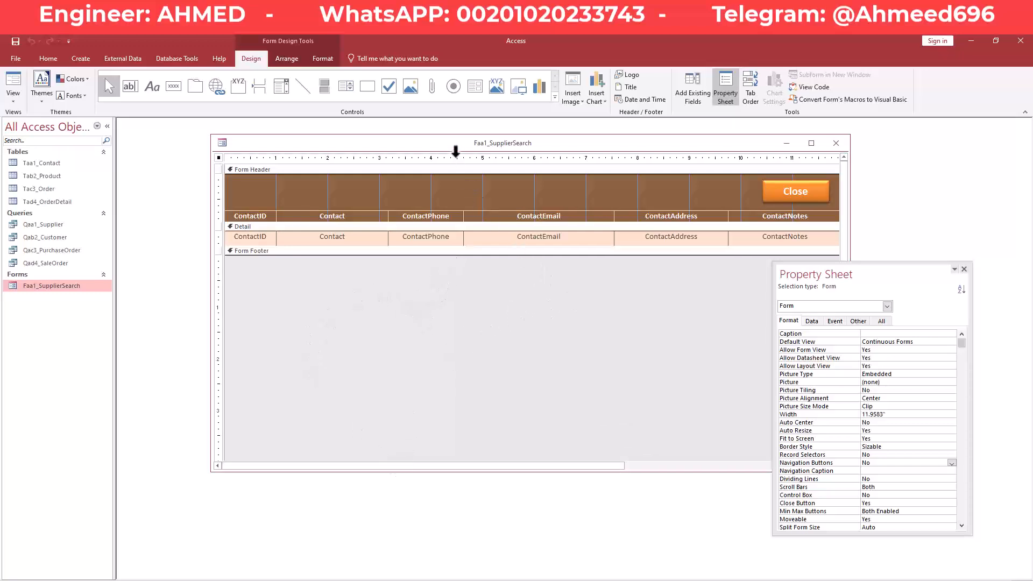
drag(441, 255, 439, 284)
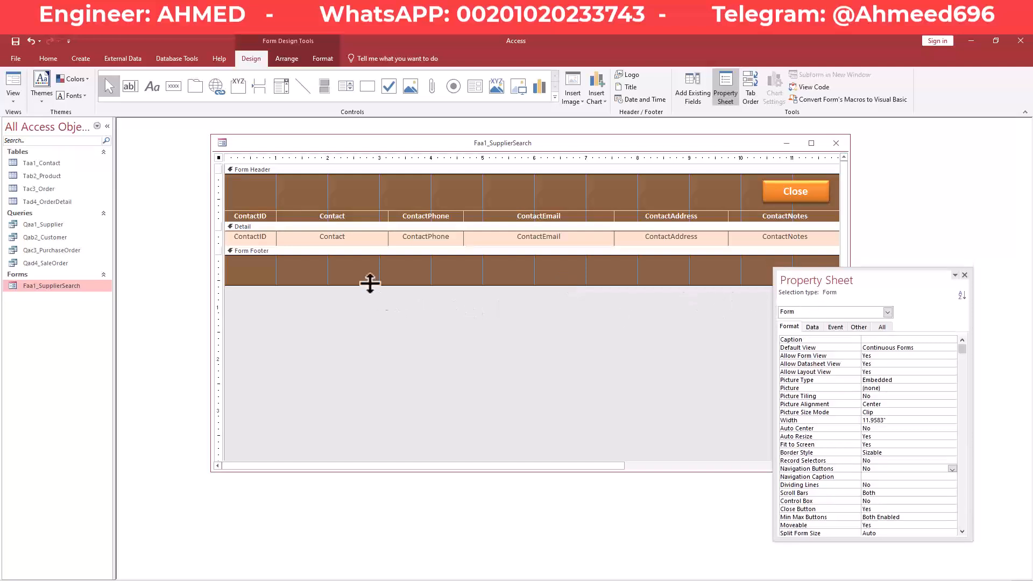
right_click(399, 137)
right_click(415, 141)
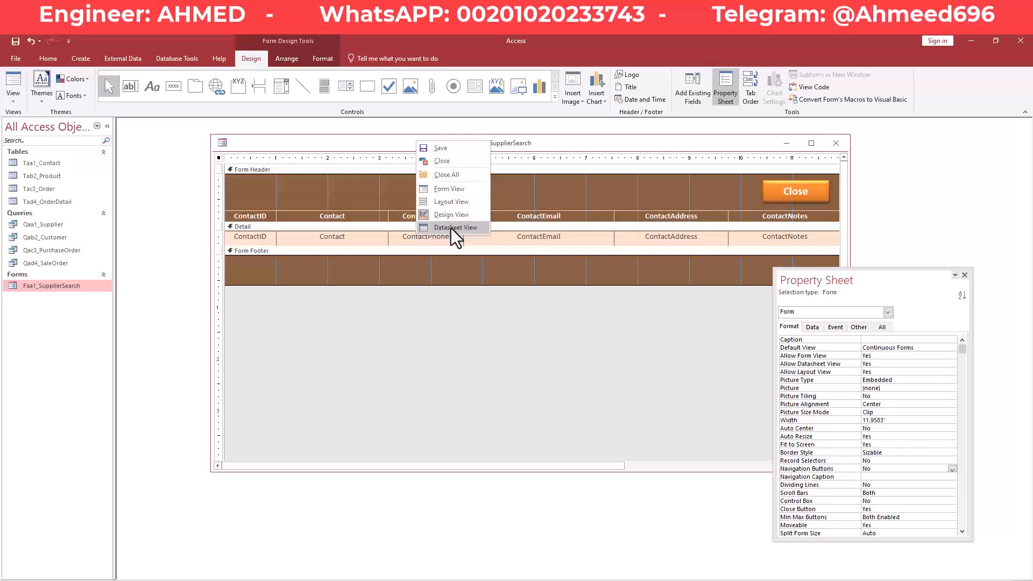
Run the form in Form view and widen its window to the left.
click(451, 189)
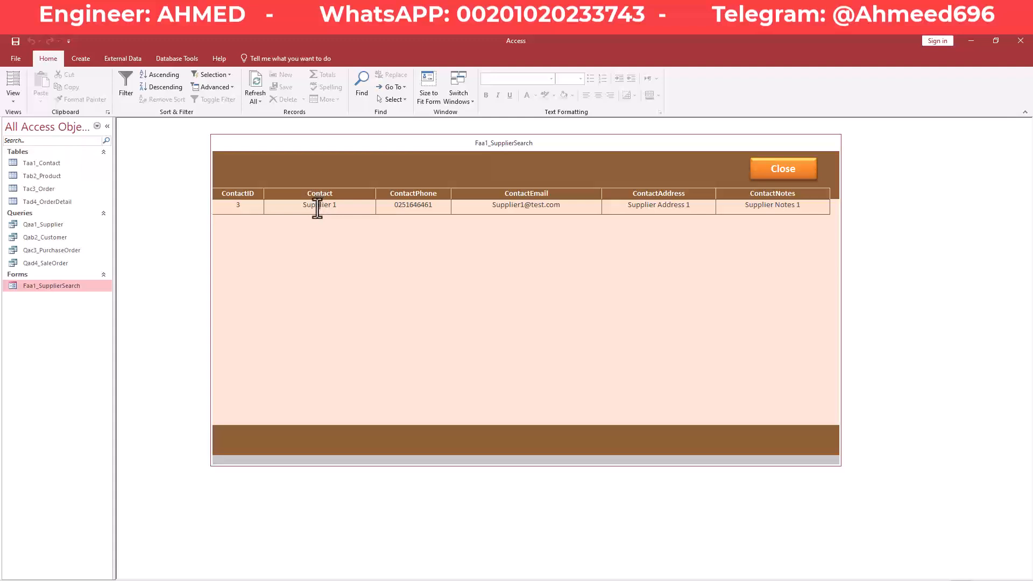
click(233, 210)
drag(208, 204, 209, 205)
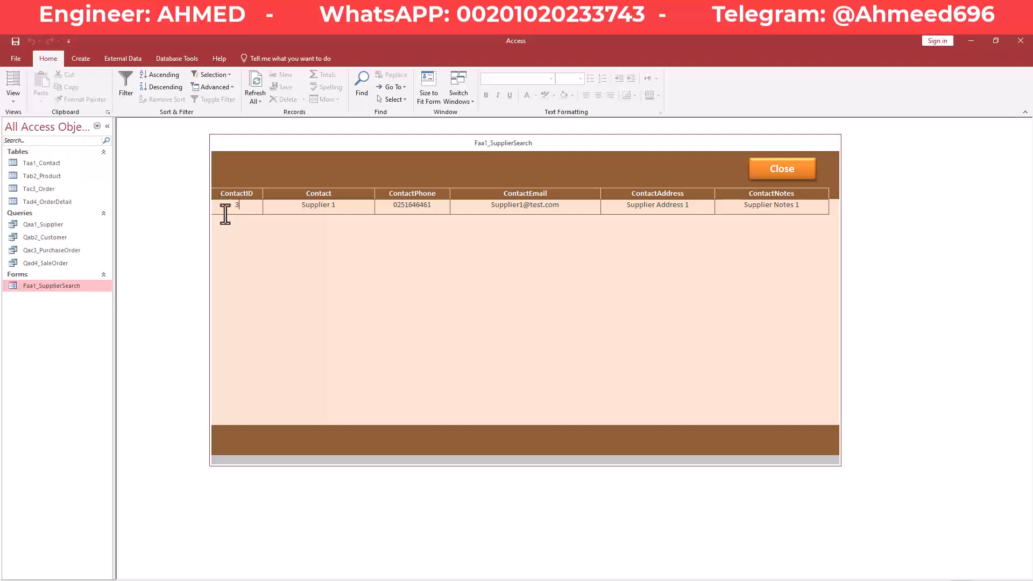
Return the supplier search form to Design view.
right_click(334, 146)
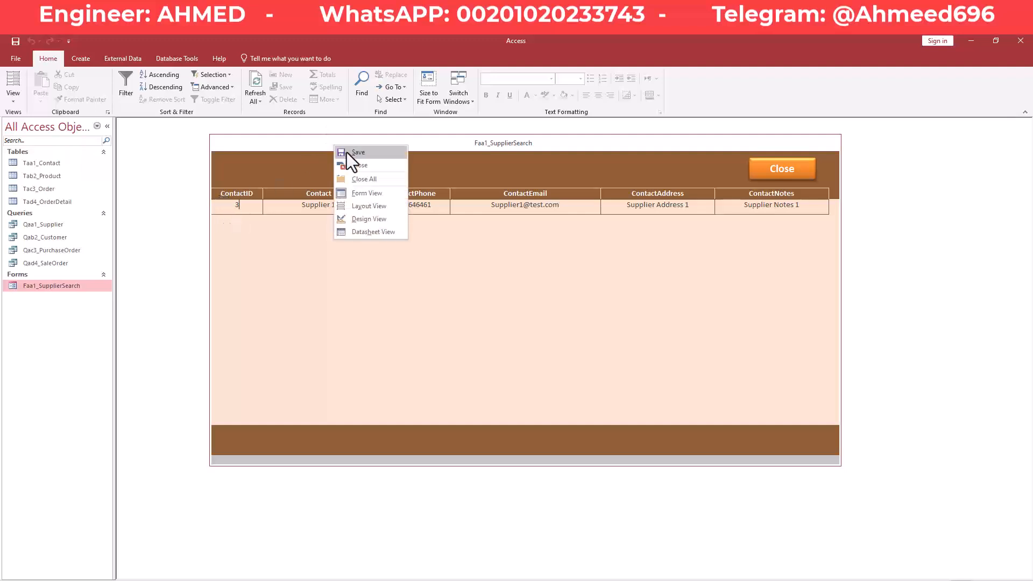
click(321, 144)
right_click(320, 144)
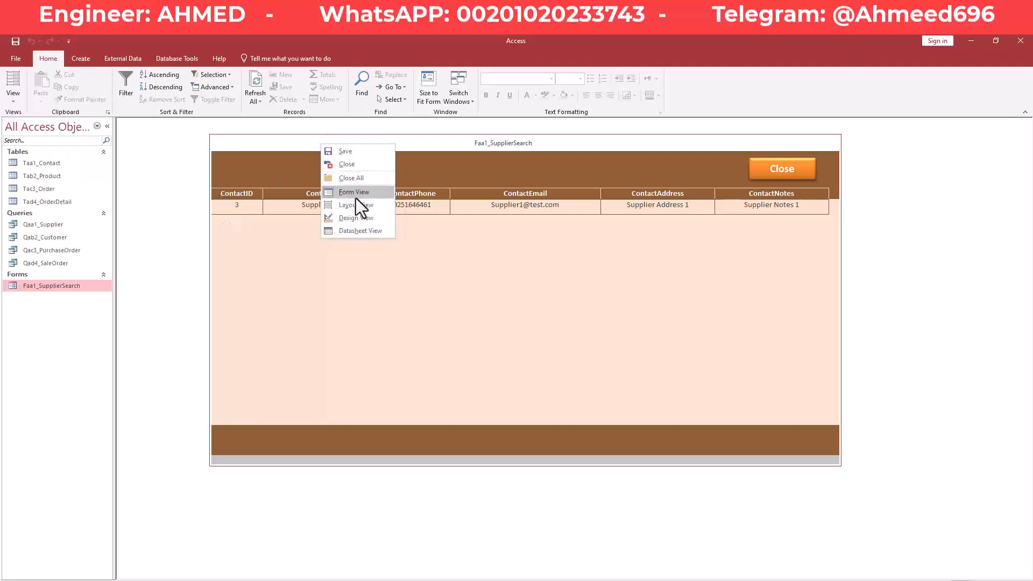
click(352, 217)
Set the form's Record Selectors property to Yes and run it in Form view.
drag(846, 273, 618, 185)
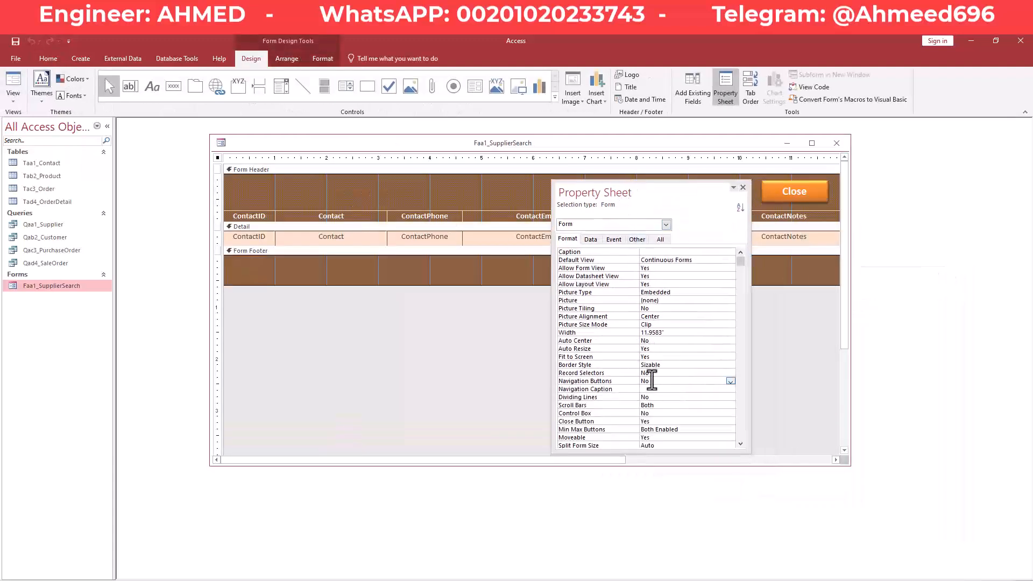
click(673, 373)
click(730, 373)
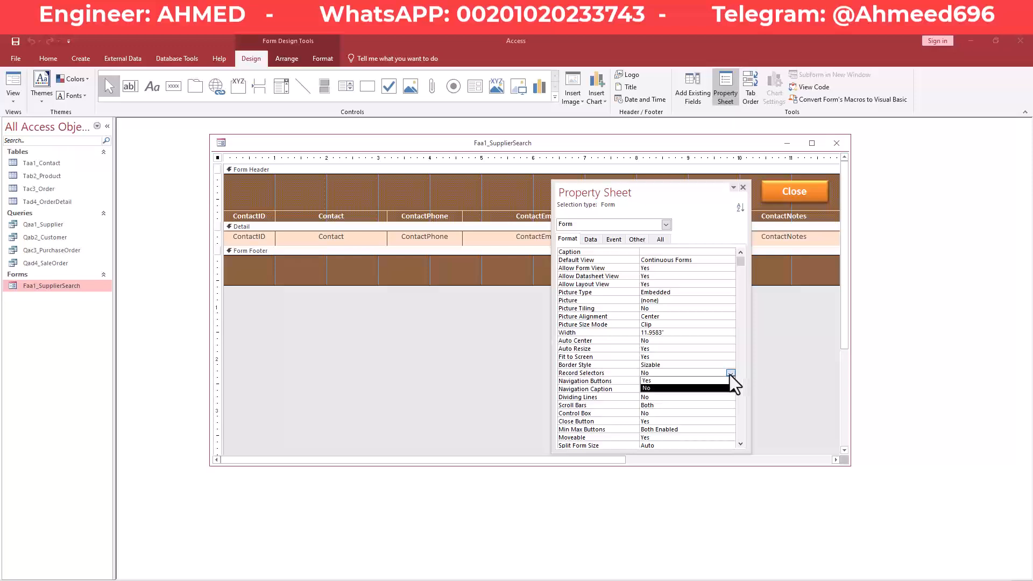
click(712, 381)
right_click(459, 145)
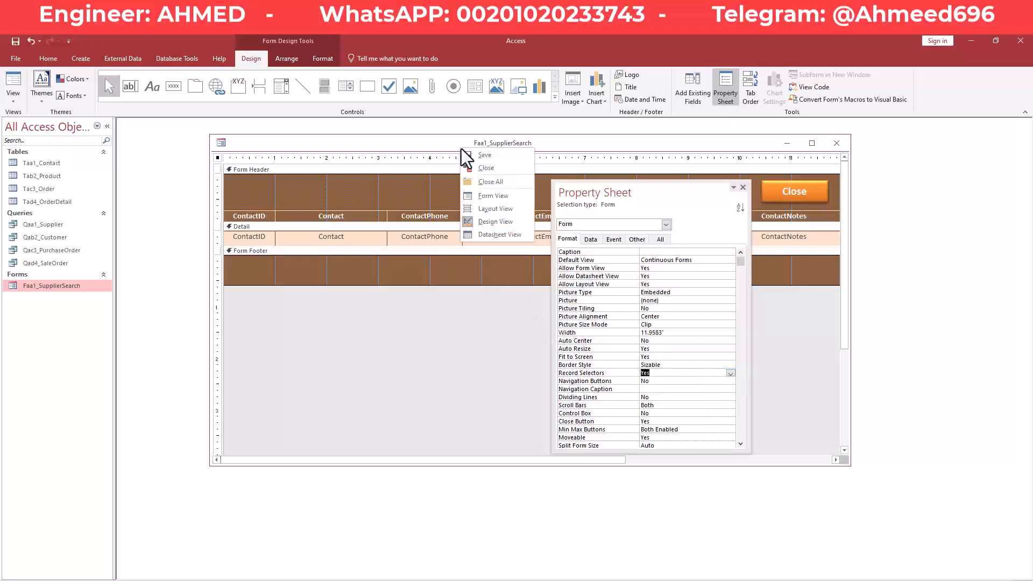
right_click(464, 145)
click(492, 194)
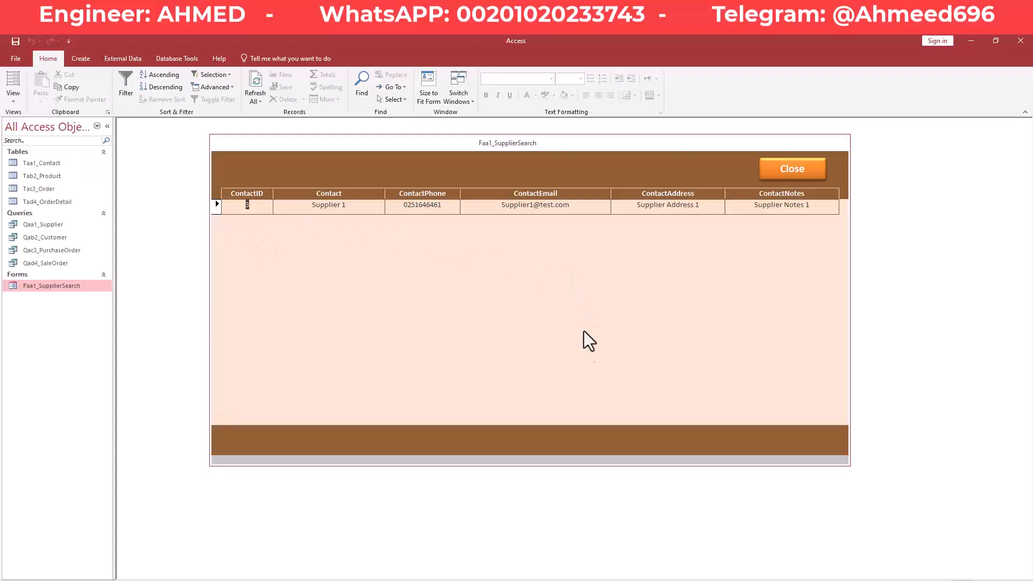
Save the Faa1_SupplierSearch form from its title-tab menu.
right_click(553, 141)
right_click(582, 146)
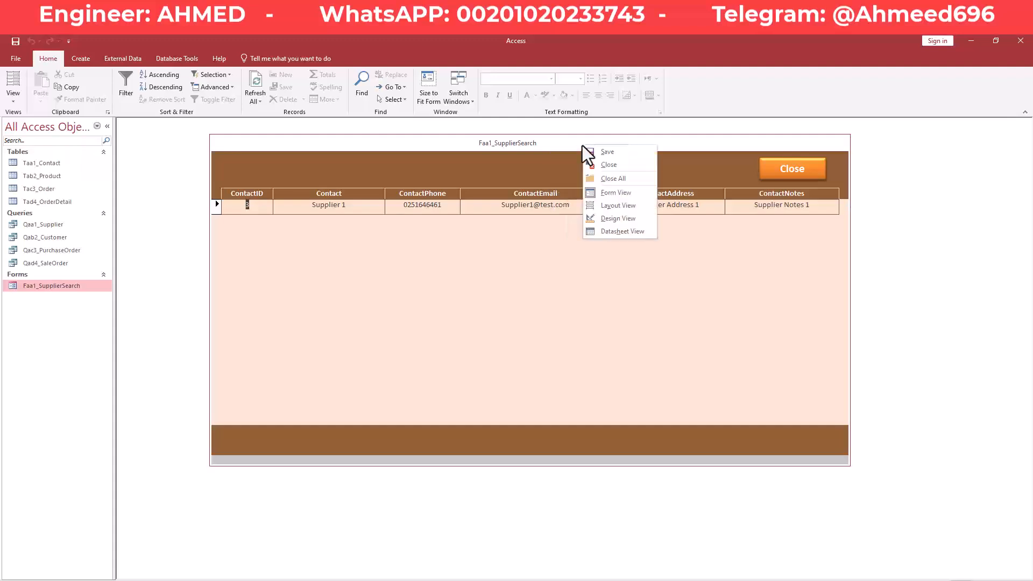
click(533, 148)
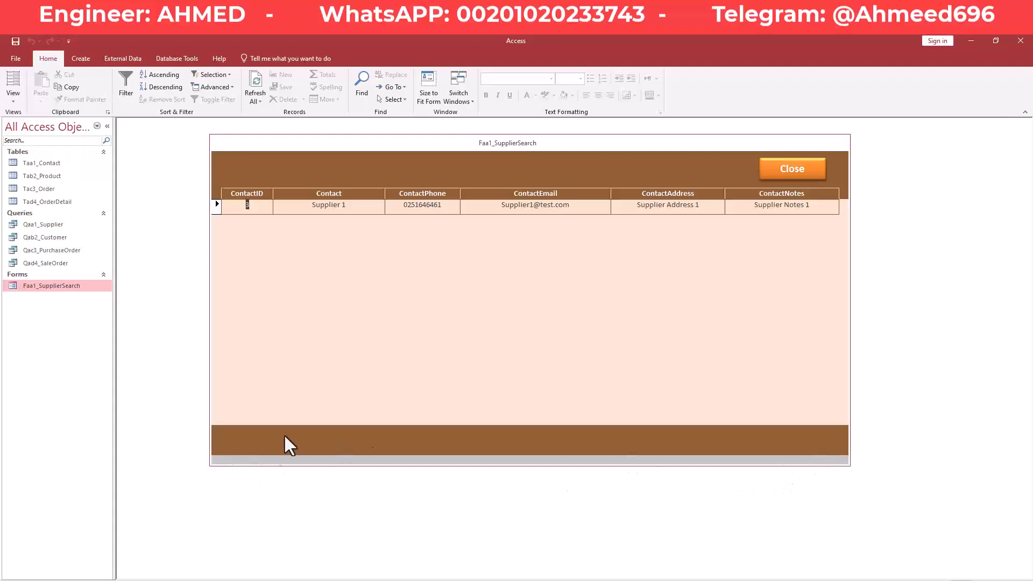
right_click(379, 144)
click(399, 150)
right_click(399, 145)
click(409, 149)
right_click(401, 142)
click(406, 147)
right_click(410, 144)
click(412, 146)
Inspect the ContactEmail, ContactPhone, ContactAddress and ContactNotes values by selecting their text.
drag(568, 212, 504, 211)
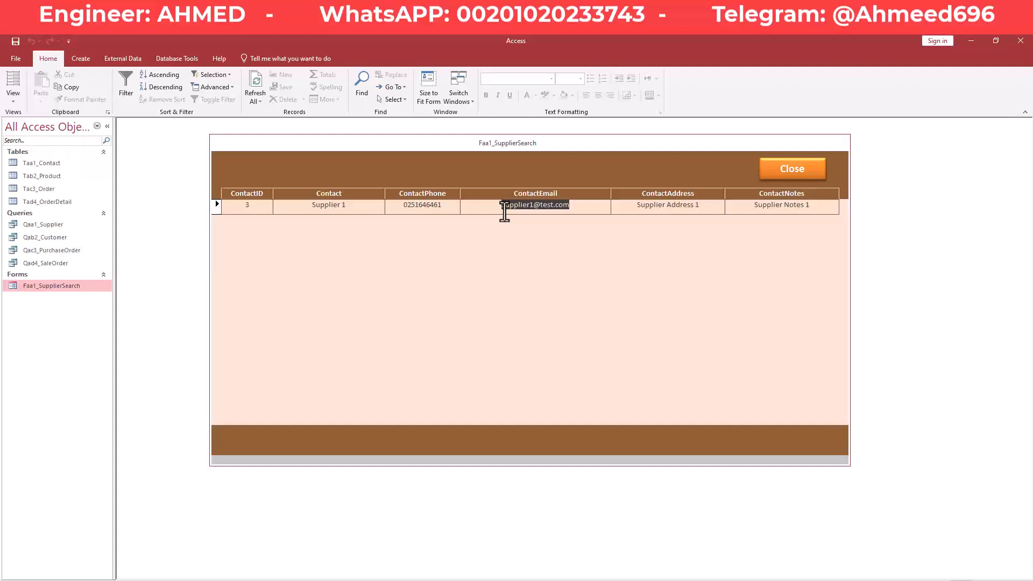
click(506, 210)
drag(447, 210, 306, 209)
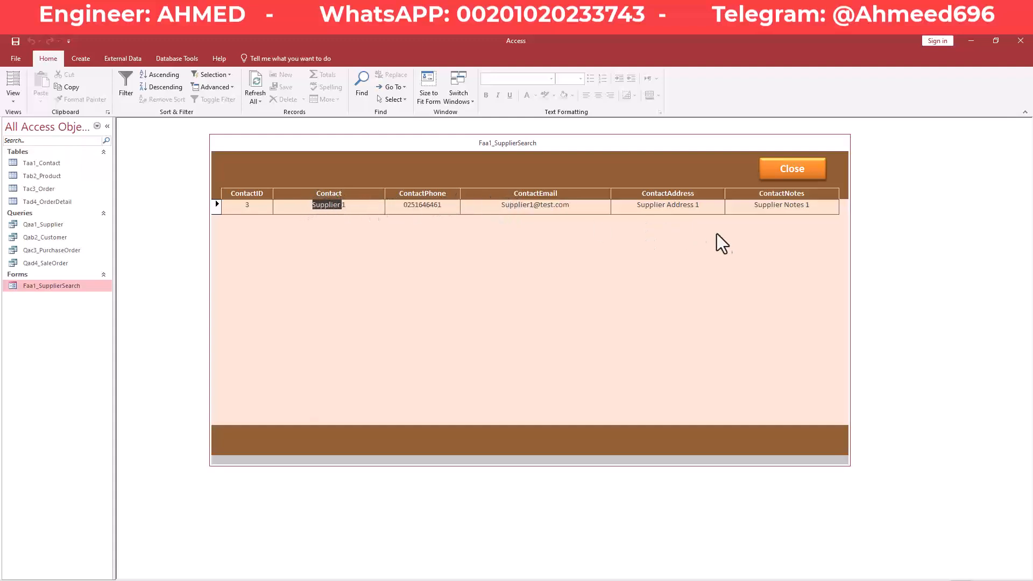
drag(715, 208, 632, 207)
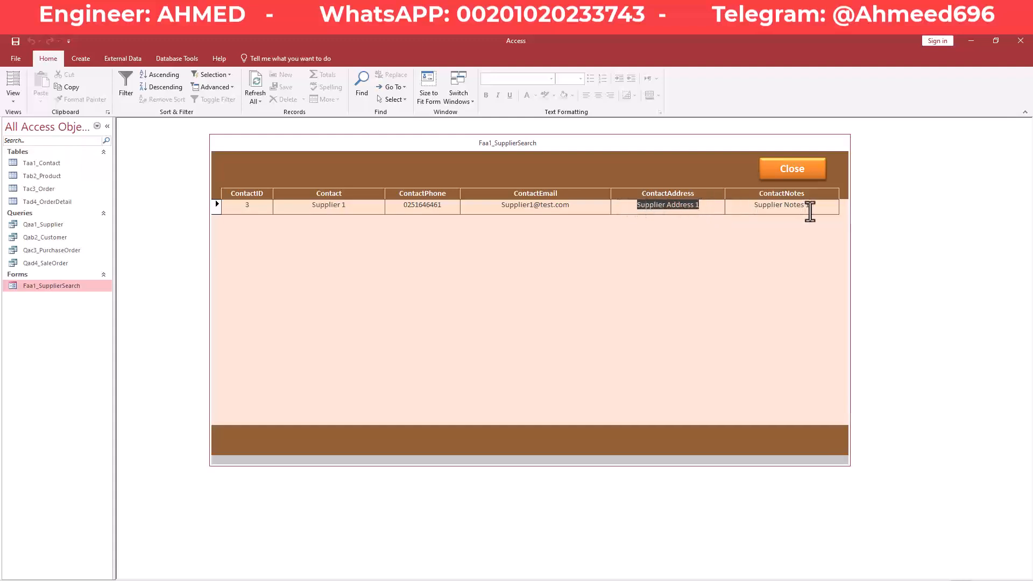
drag(810, 208, 743, 206)
click(685, 208)
Bring up the form's view options menu again to change views.
right_click(635, 141)
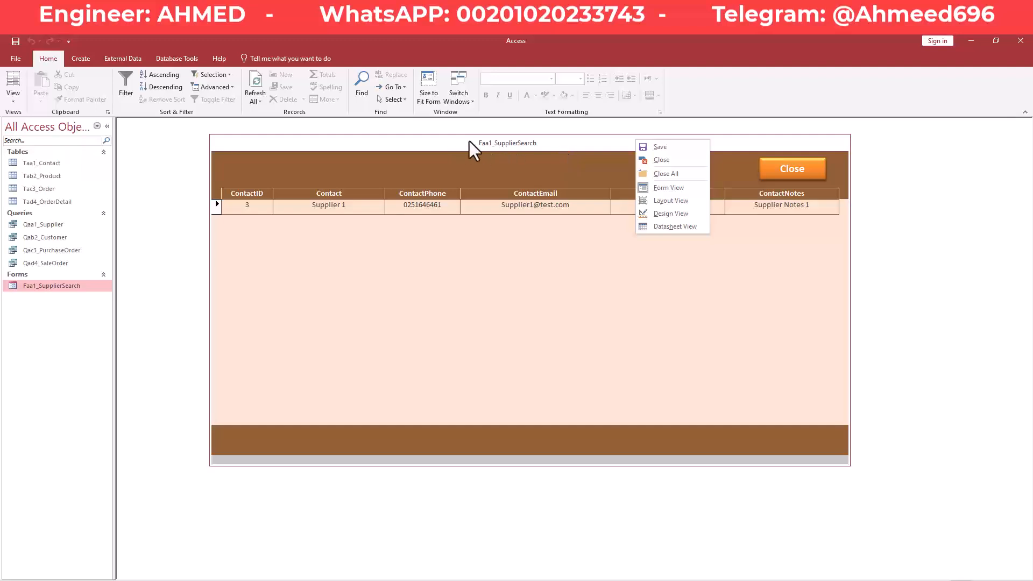
click(487, 141)
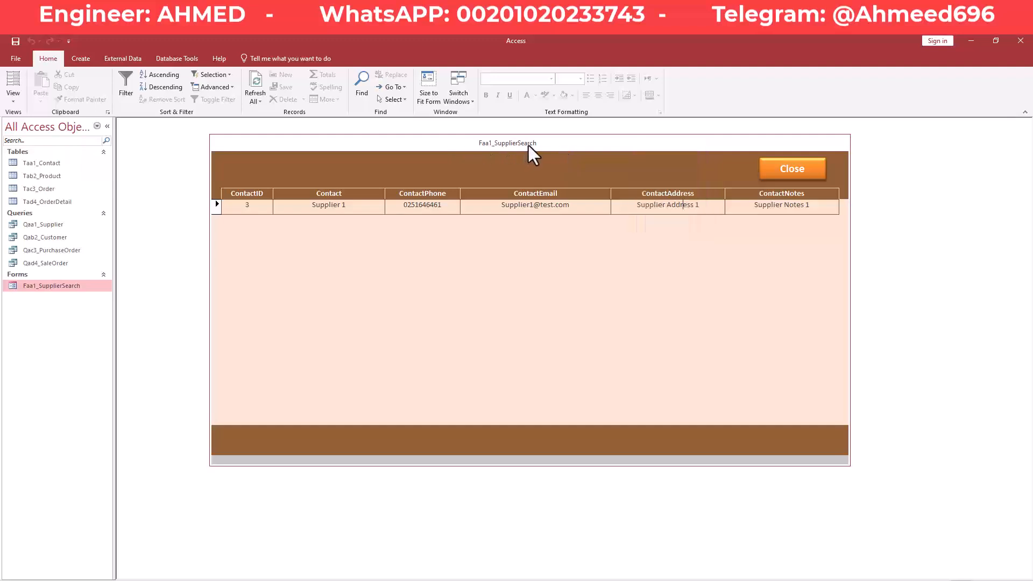
right_click(546, 144)
click(541, 140)
right_click(542, 140)
In Design view, change the Faa1_SupplierSearch form's Border Style from Sizable to None.
click(571, 213)
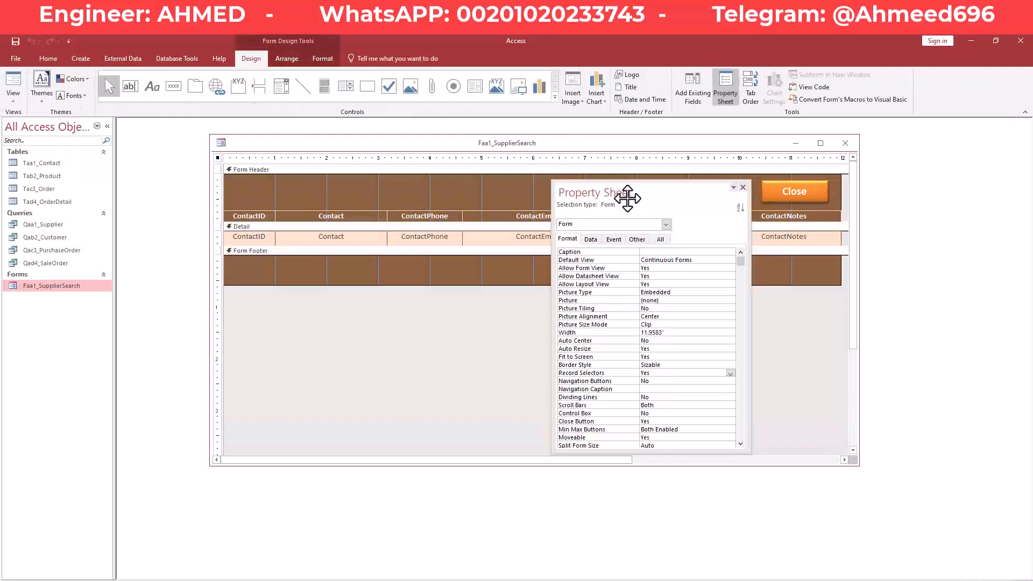
drag(641, 194, 695, 192)
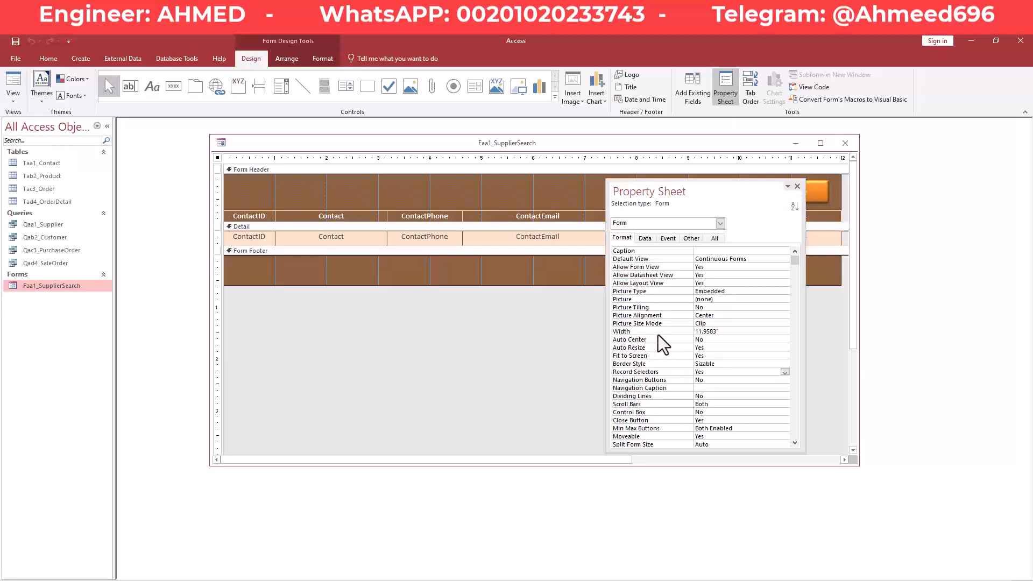
scroll(648, 353, down, 2)
scroll(640, 359, down, 2)
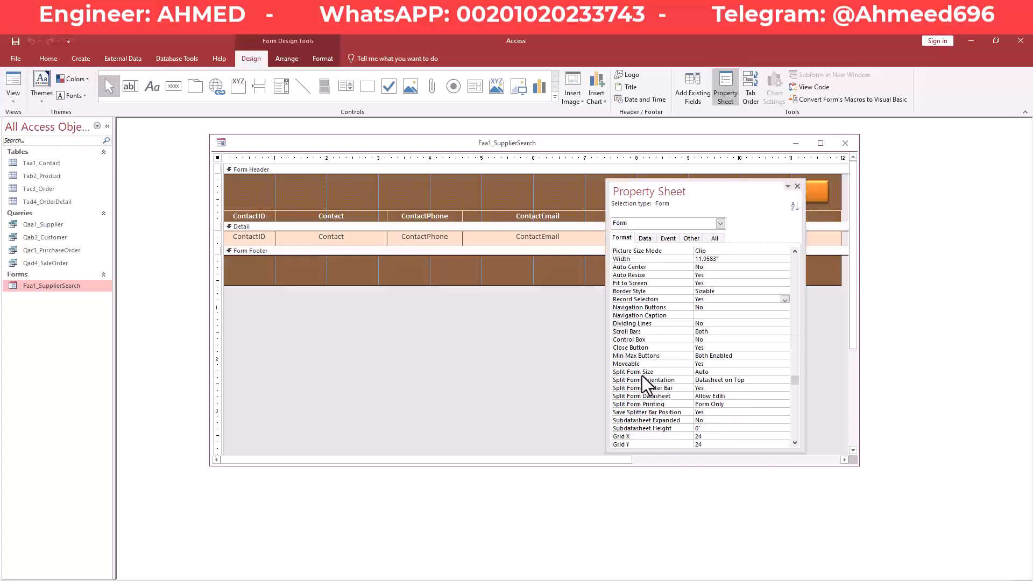
scroll(636, 385, up, 3)
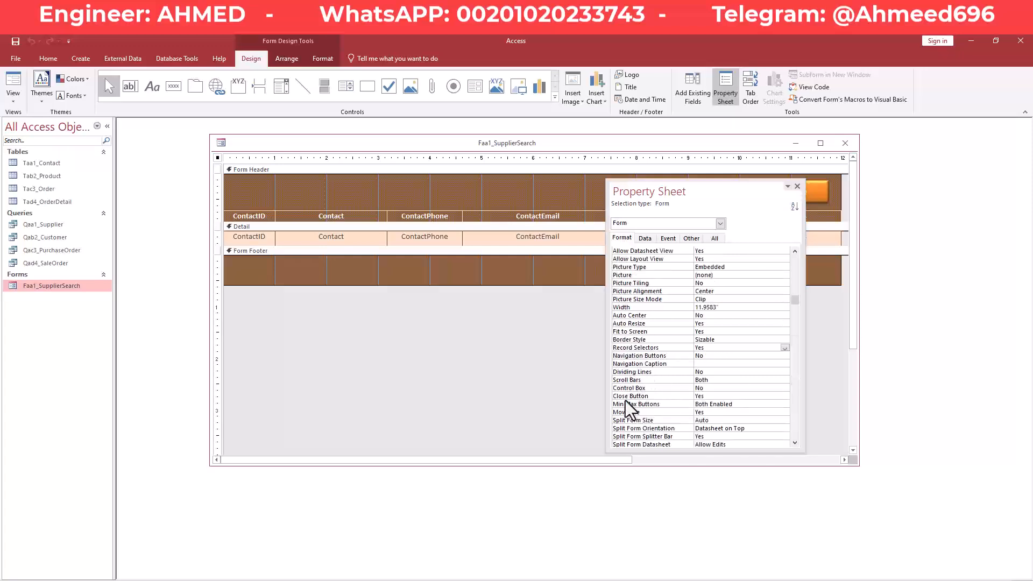
scroll(643, 381, down, 3)
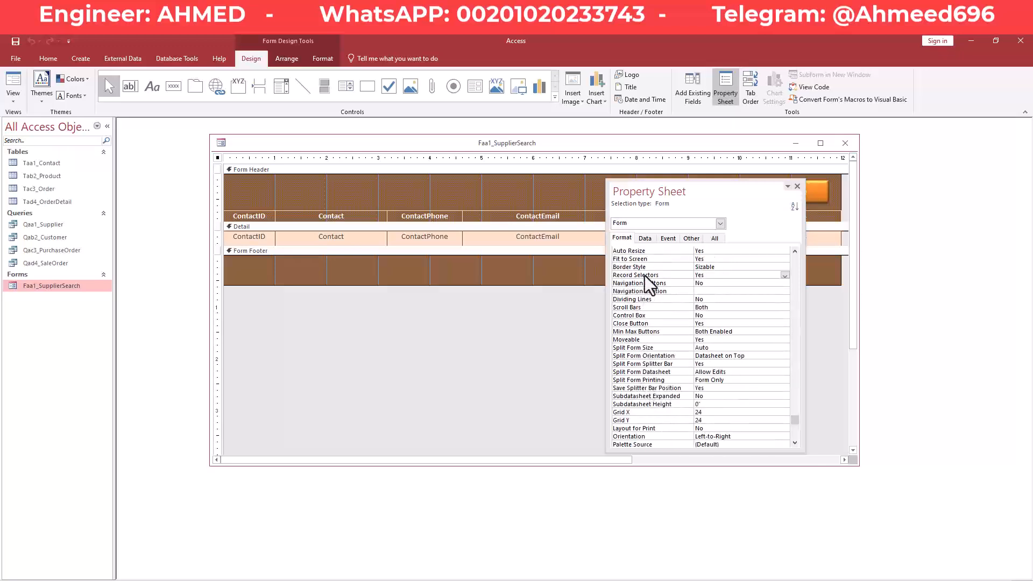
click(718, 266)
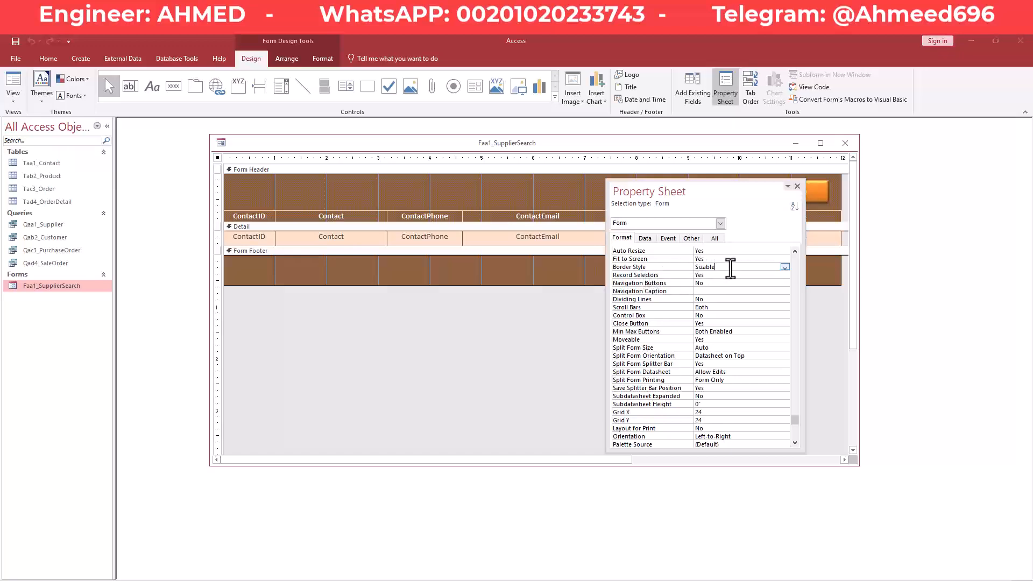
click(786, 268)
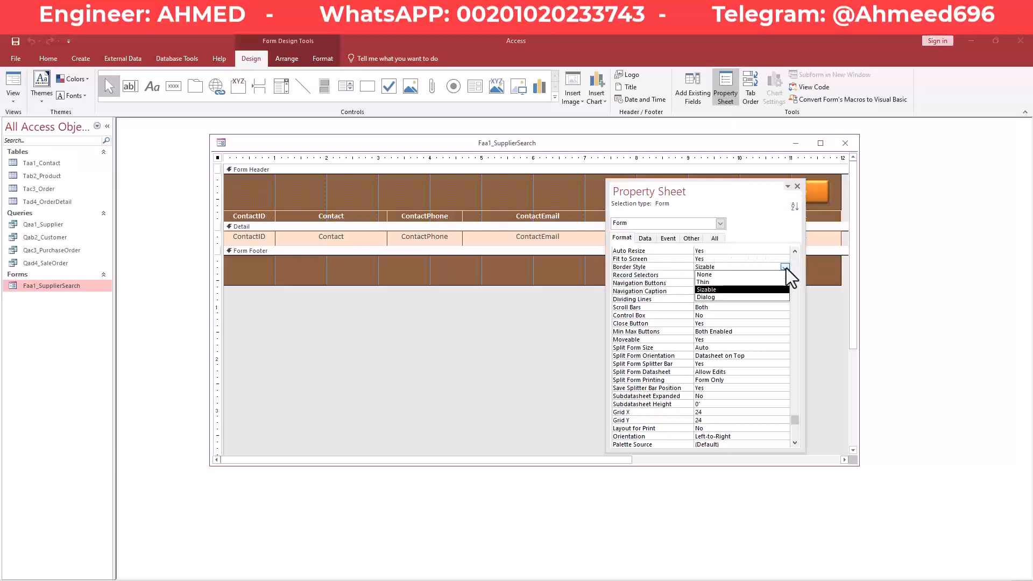
click(747, 272)
right_click(431, 141)
click(451, 146)
right_click(451, 147)
Switch the Faa1_SupplierSearch form to Form View.
click(480, 192)
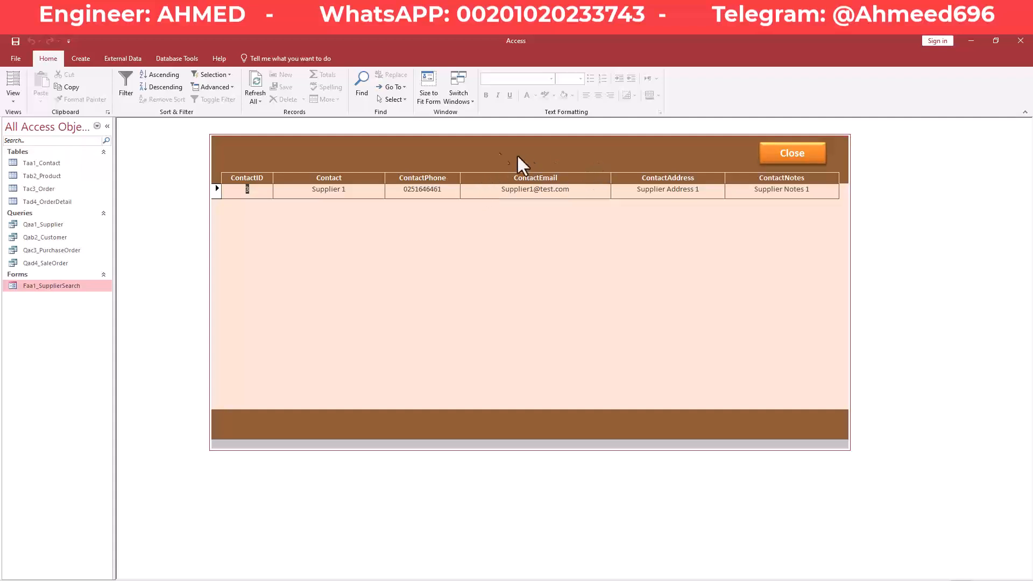
right_click(371, 153)
click(381, 154)
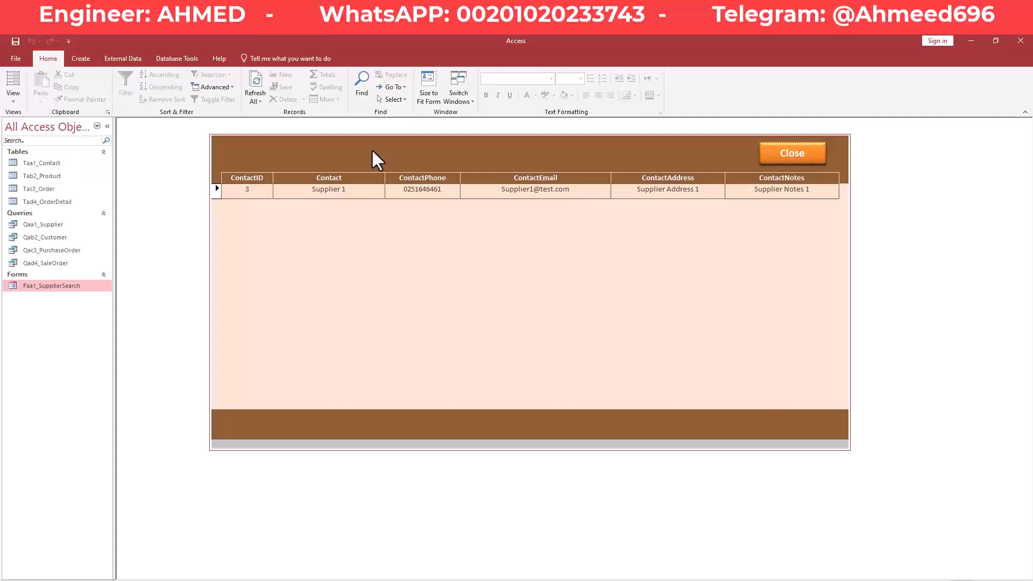
Test the Supplier 1 record's fields: ContactID, Contact, phone, email, address and notes.
click(338, 194)
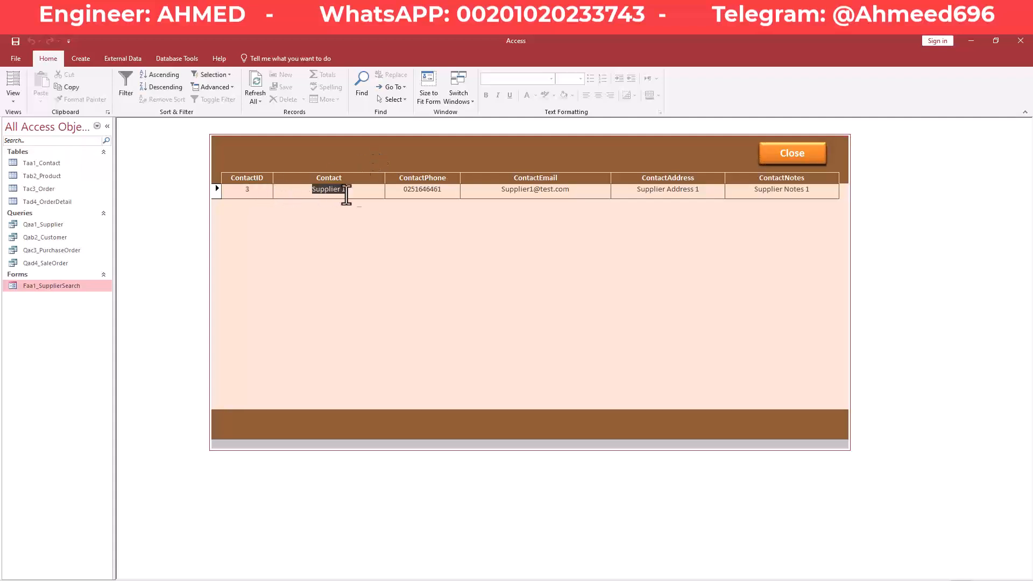
click(455, 194)
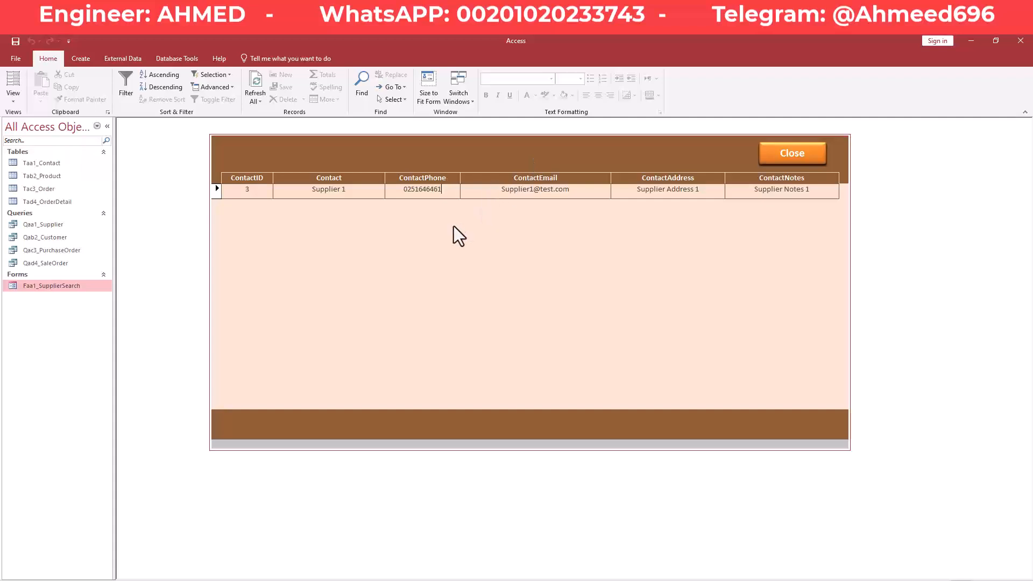
drag(507, 192, 422, 212)
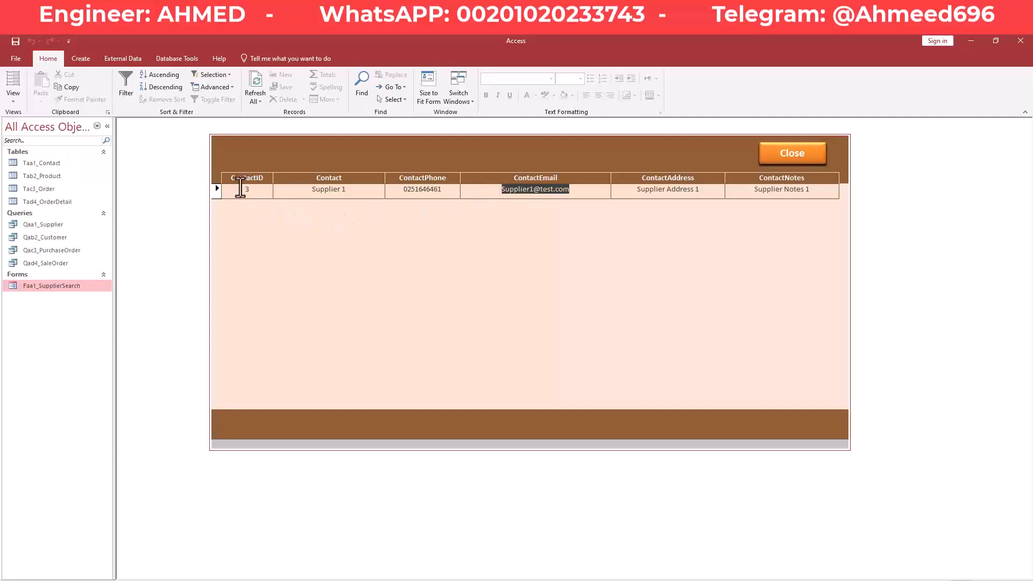
click(240, 189)
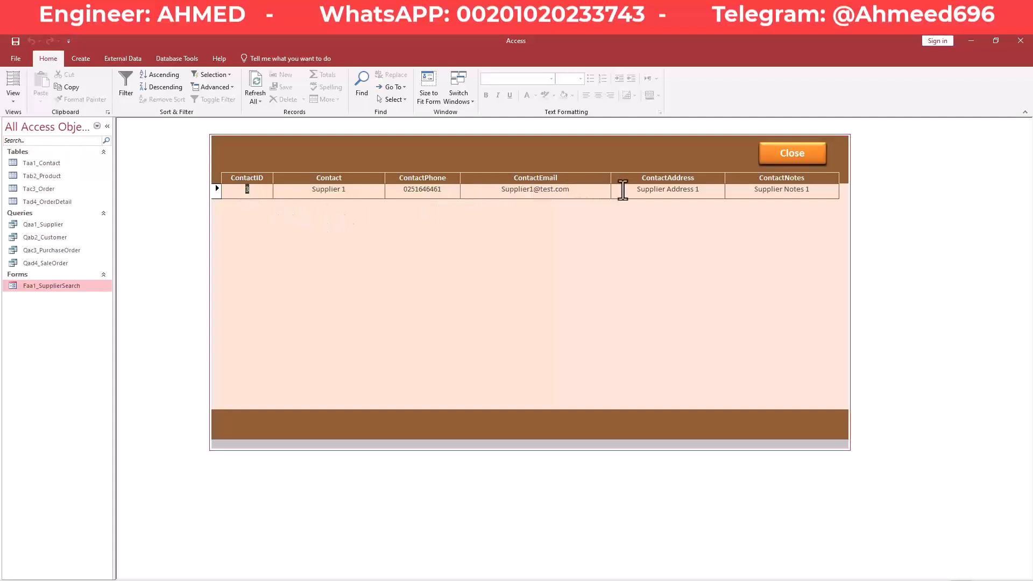
drag(815, 192, 707, 192)
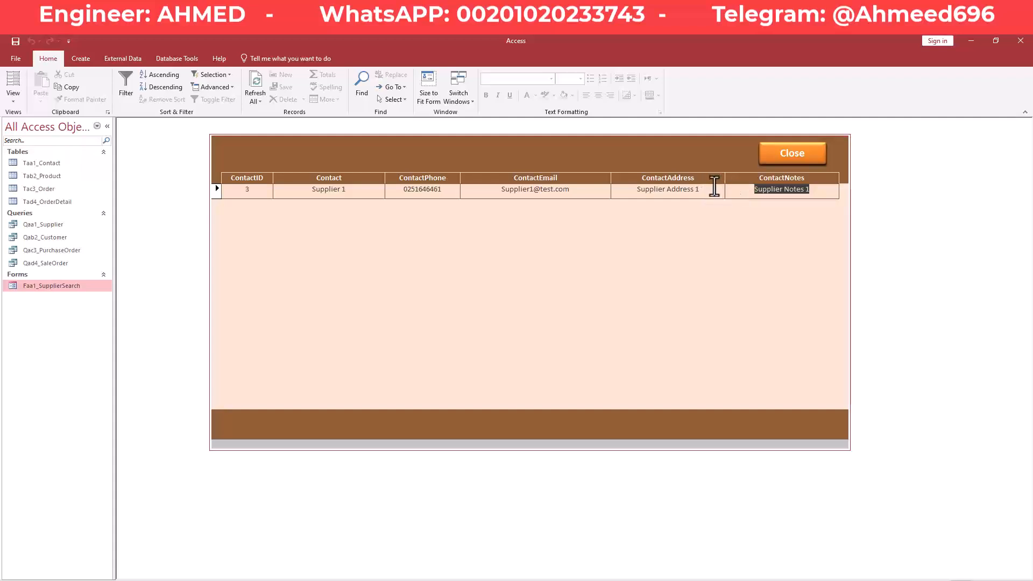
click(705, 190)
drag(657, 198, 499, 196)
click(568, 192)
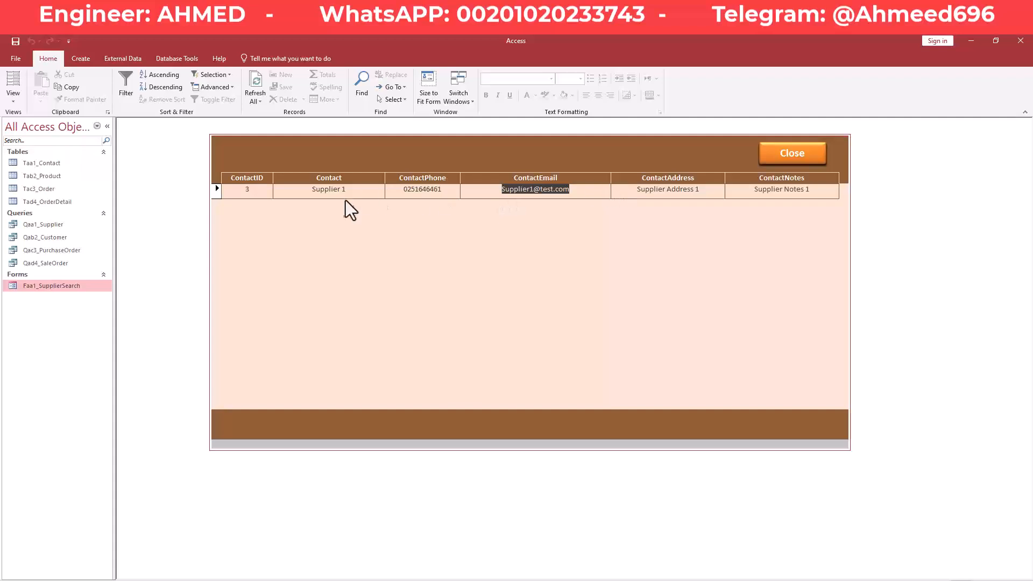
drag(351, 192, 304, 191)
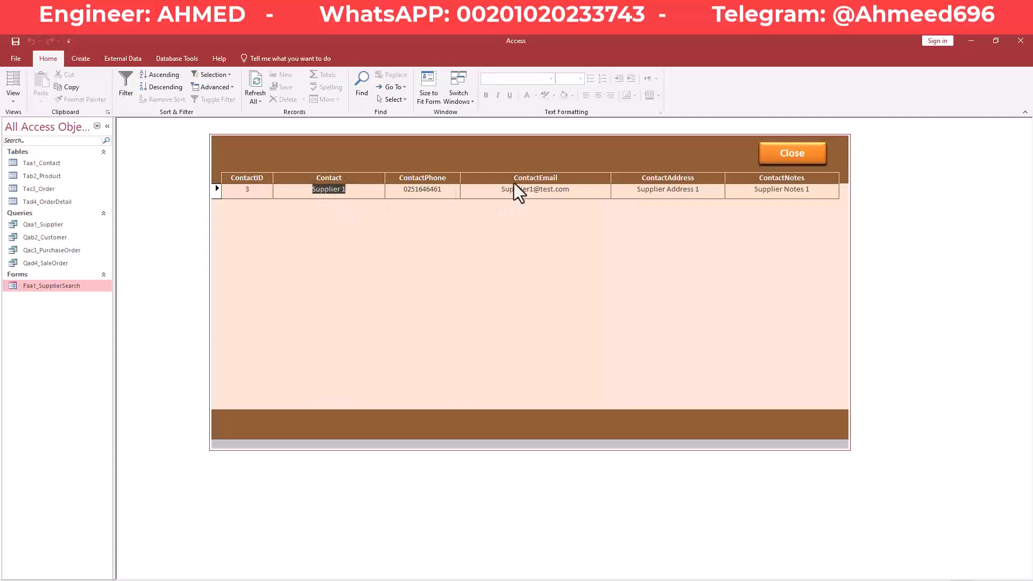
click(627, 186)
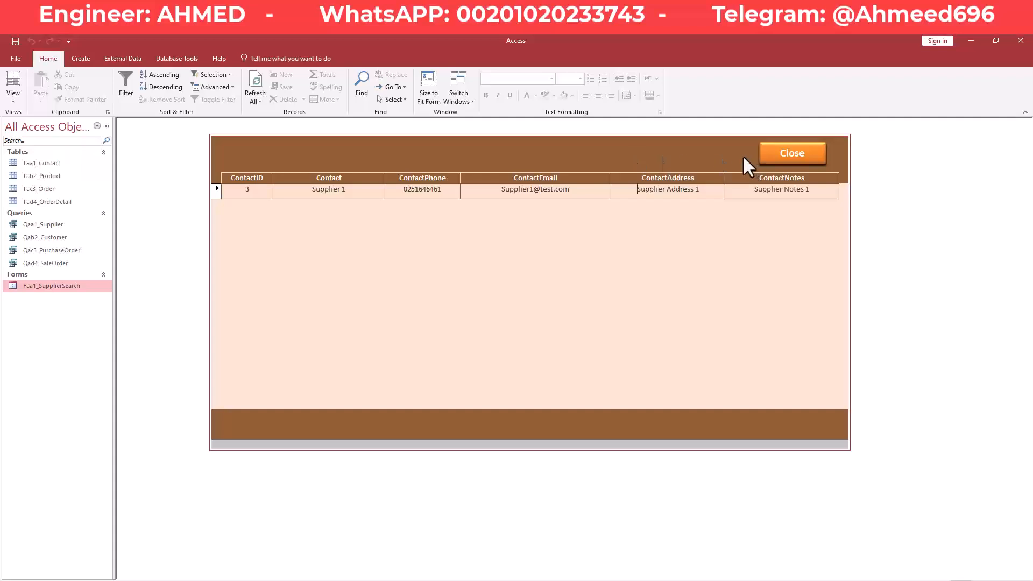
right_click(622, 152)
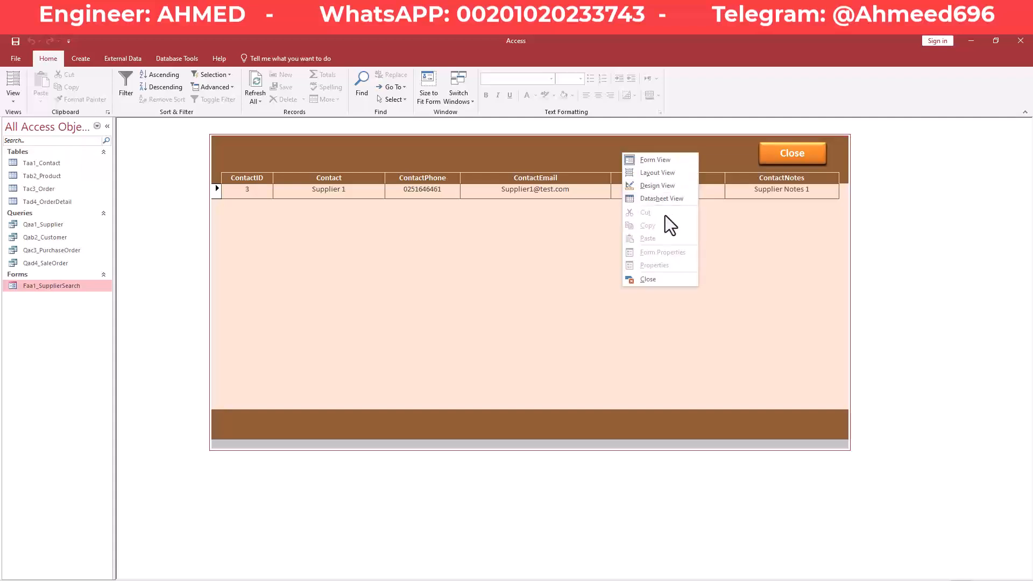
Back in Design View, duplicate the Close button beside the original.
click(665, 198)
drag(747, 194, 776, 291)
click(805, 193)
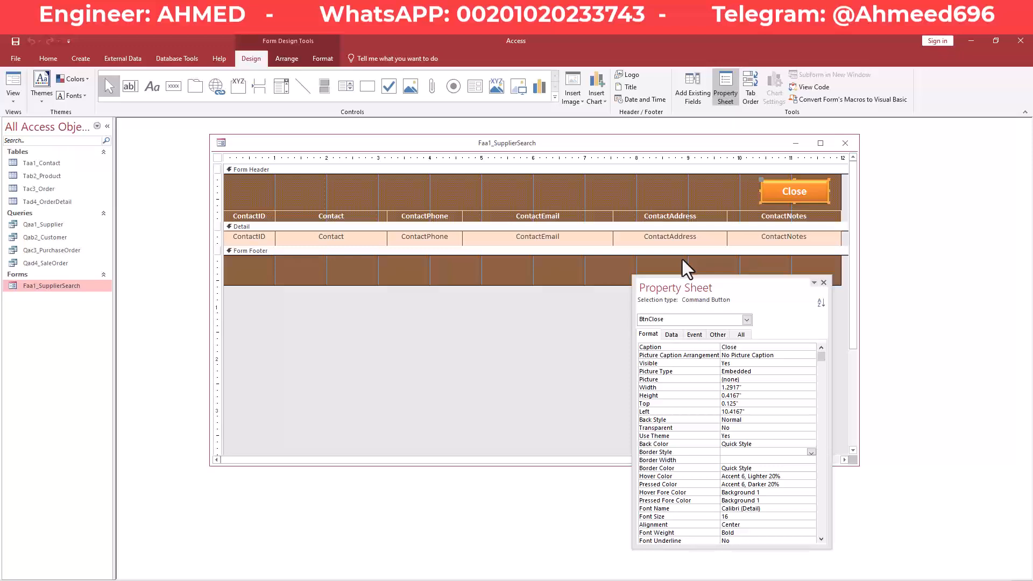
key(ctrl+v)
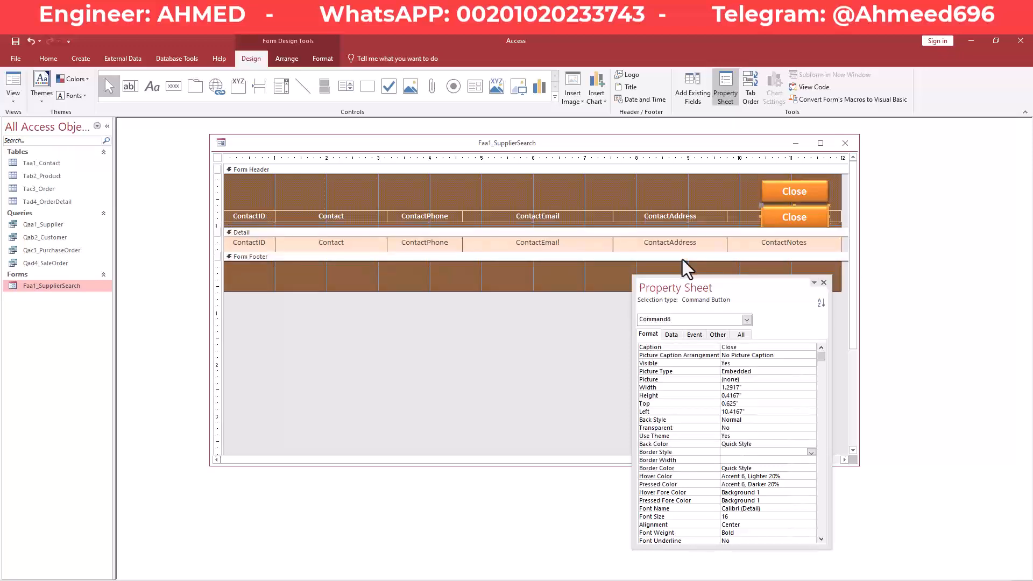
drag(806, 206, 724, 179)
Move the button copy into the Form Footer and set its caption to Edit.
drag(727, 287, 800, 377)
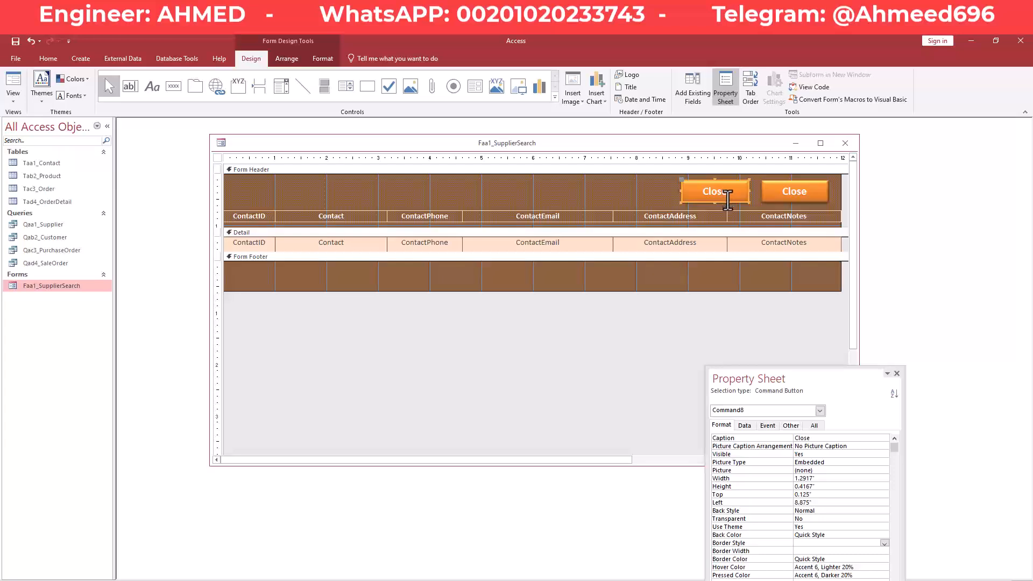
drag(727, 197, 470, 285)
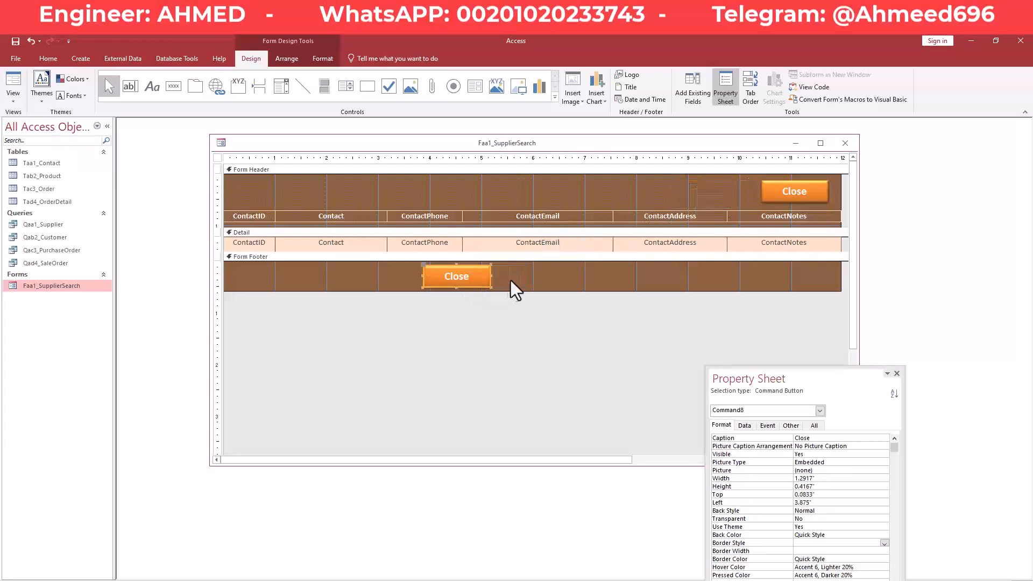
drag(590, 228, 589, 220)
drag(502, 273, 446, 270)
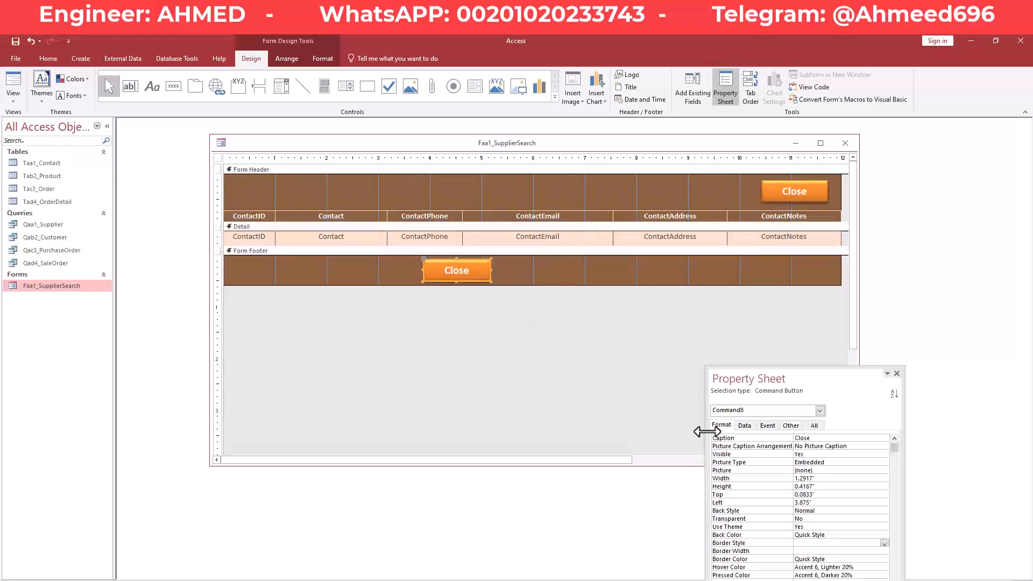
click(839, 438)
text(Edit)
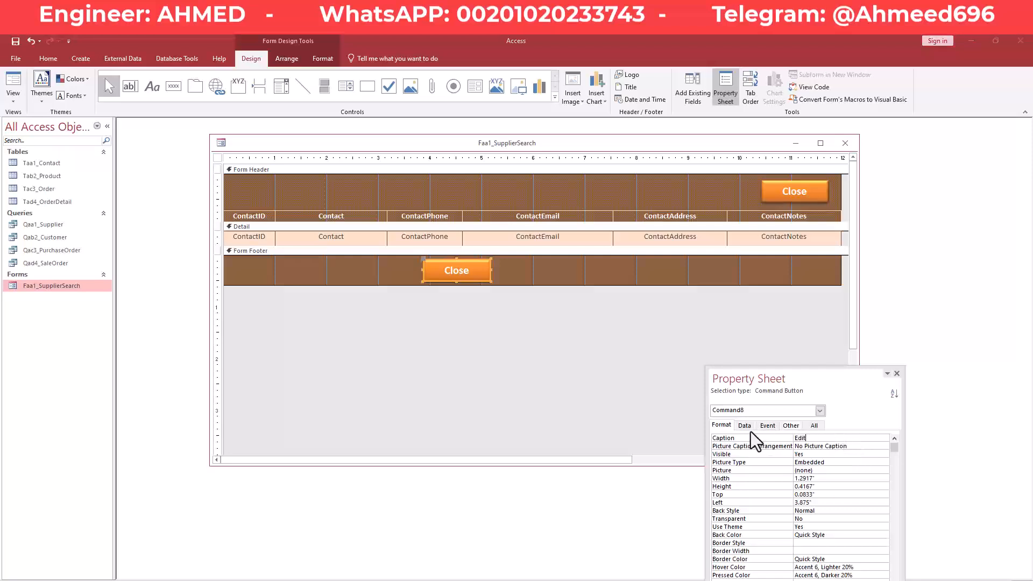
key(Return)
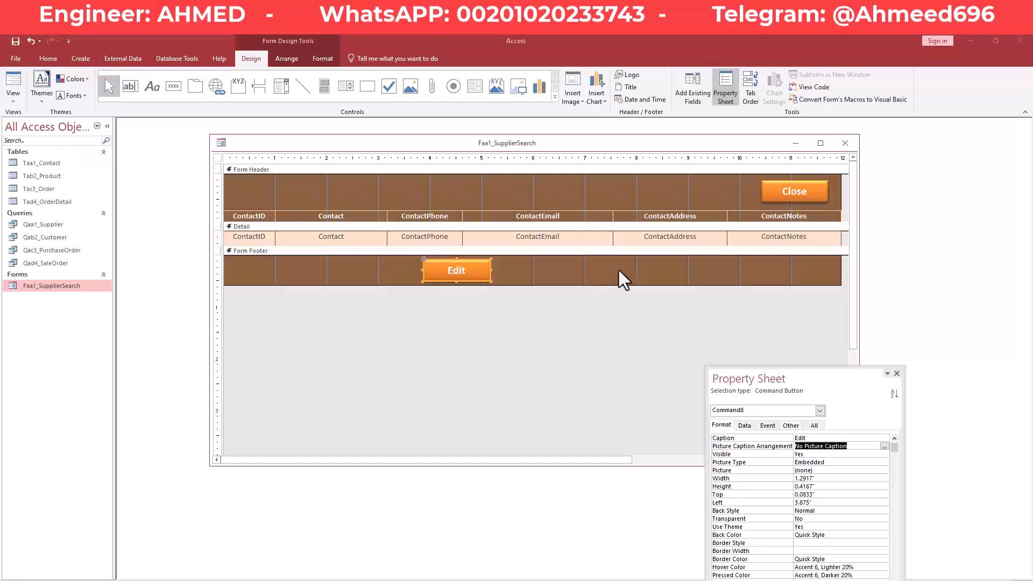
Select the Edit button in the footer and review its Other and Format properties.
click(619, 270)
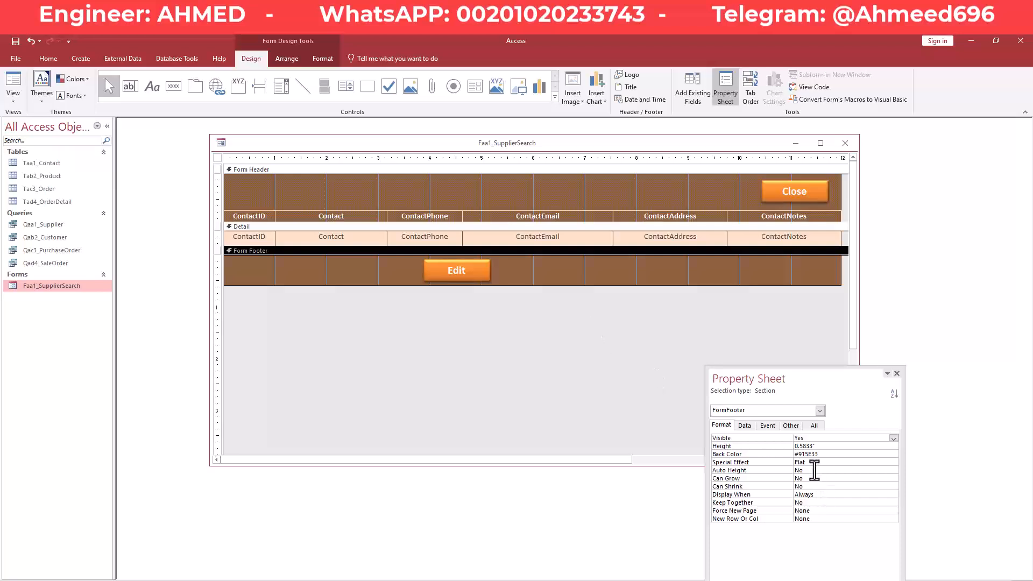
click(480, 271)
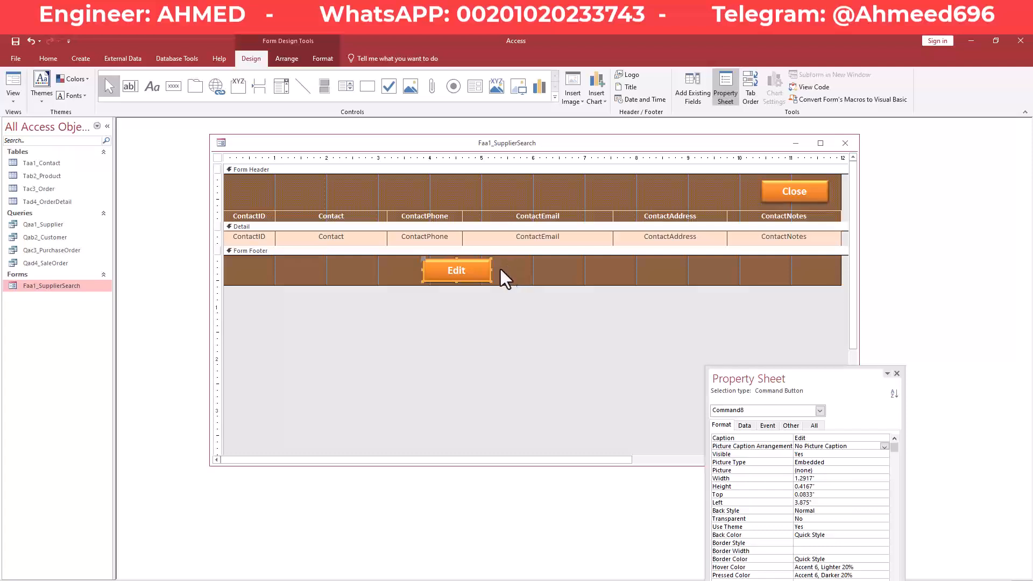
click(500, 271)
click(474, 273)
drag(813, 370, 791, 309)
click(771, 364)
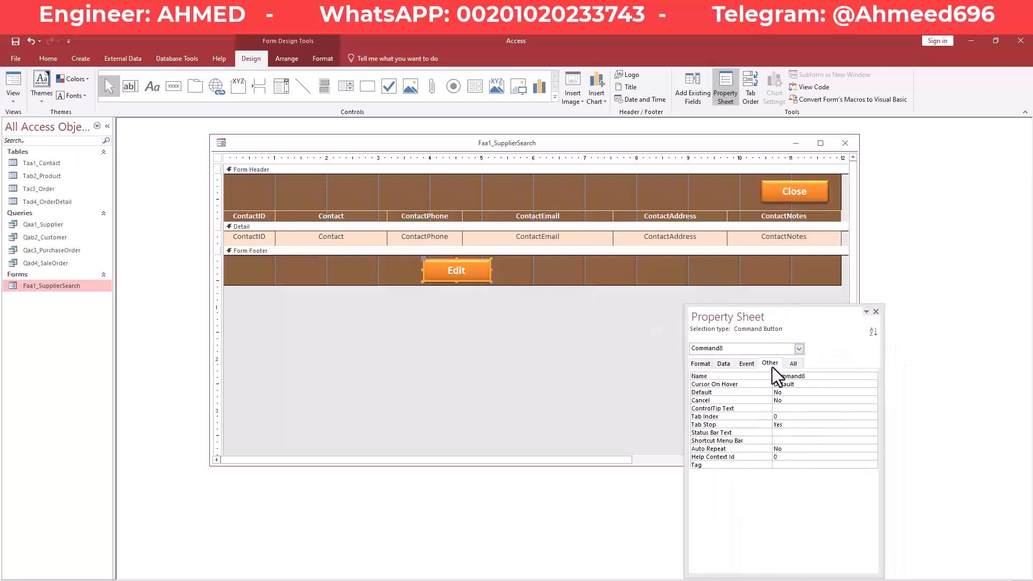
click(809, 376)
drag(809, 376, 764, 377)
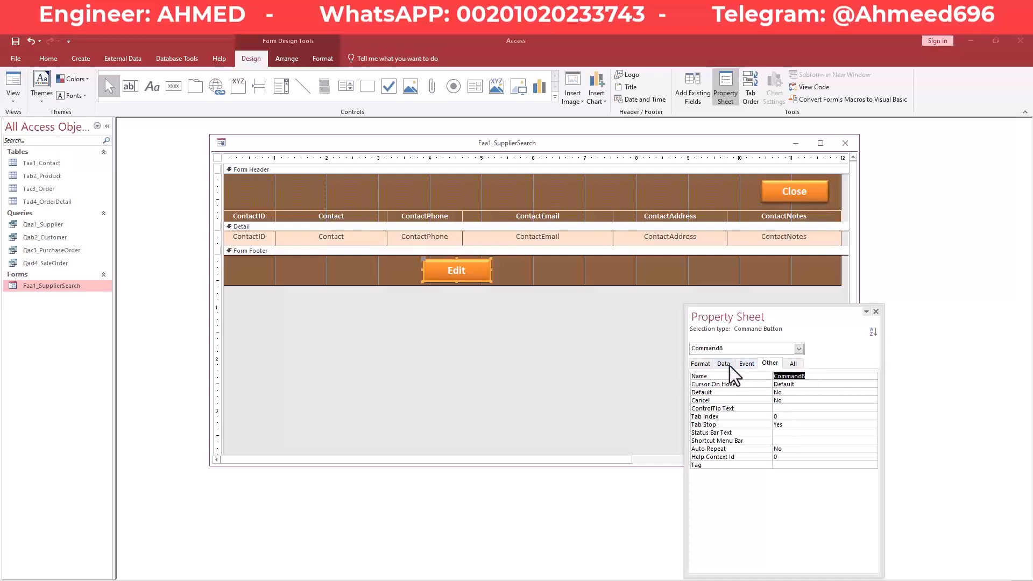
click(701, 369)
click(764, 364)
click(701, 367)
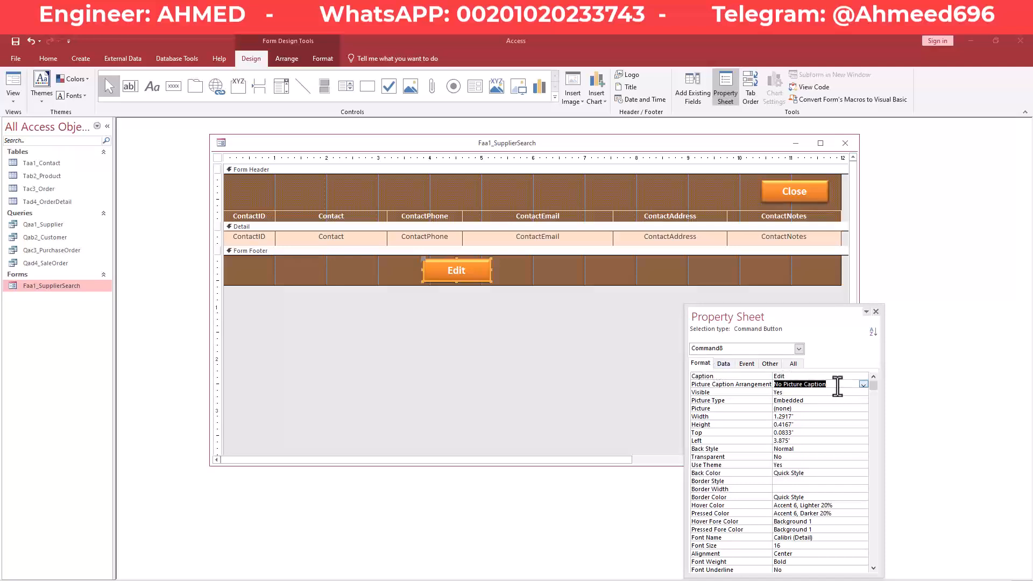
double_click(780, 376)
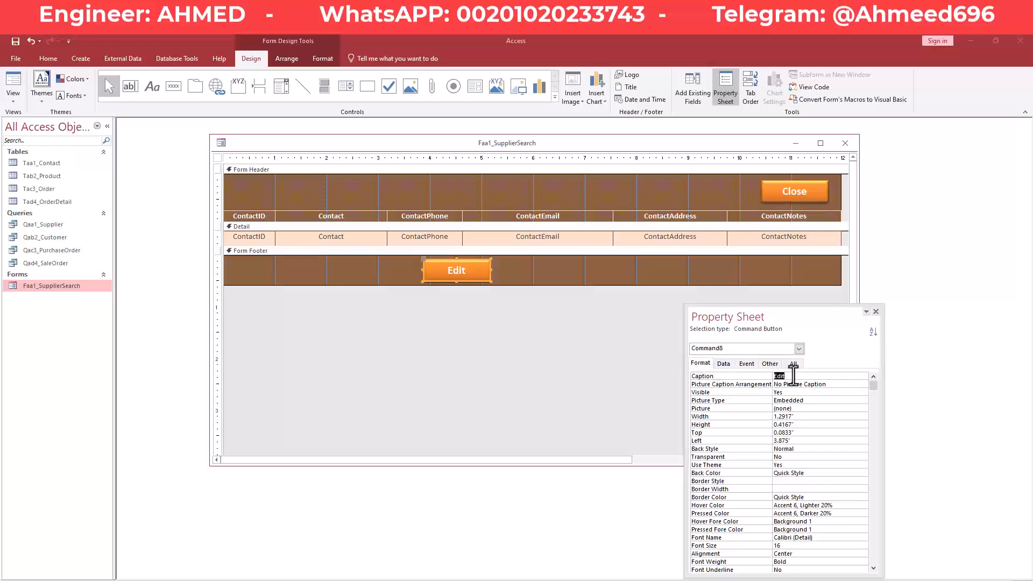
Rename the Edit button from Command8 to BtnEdit.
click(506, 270)
click(470, 276)
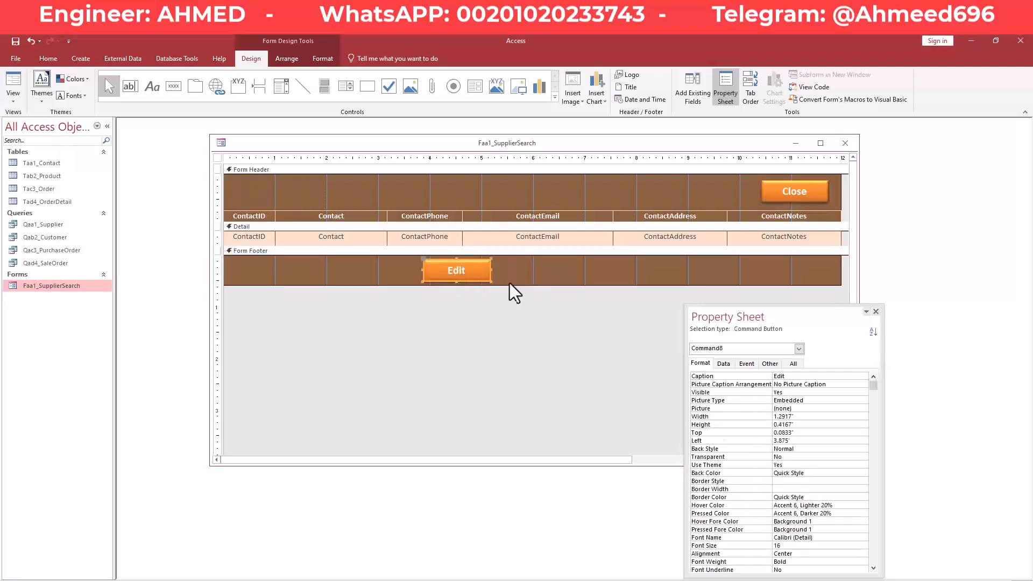
click(771, 365)
double_click(802, 377)
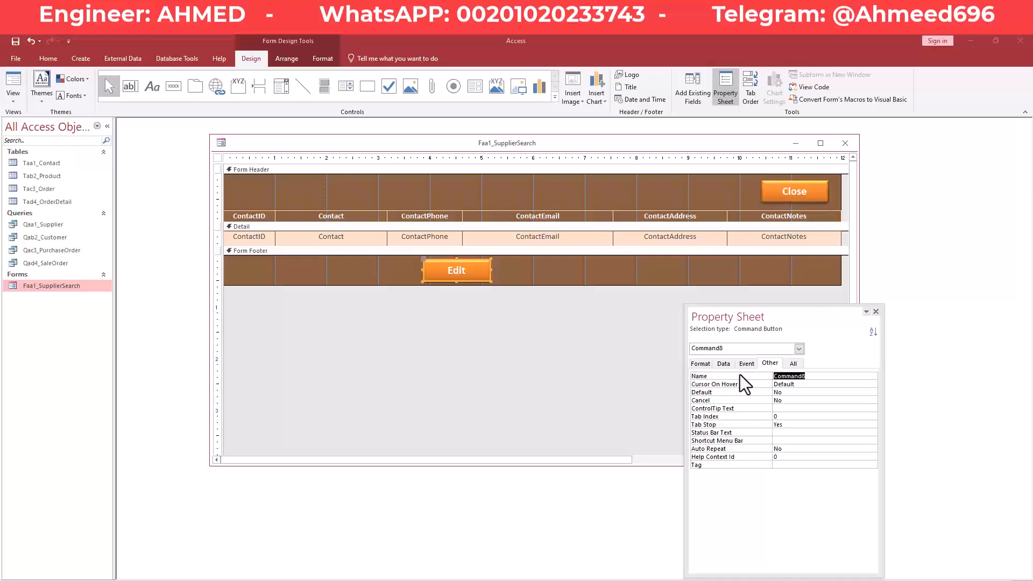
text(BtnEdit)
key(Return)
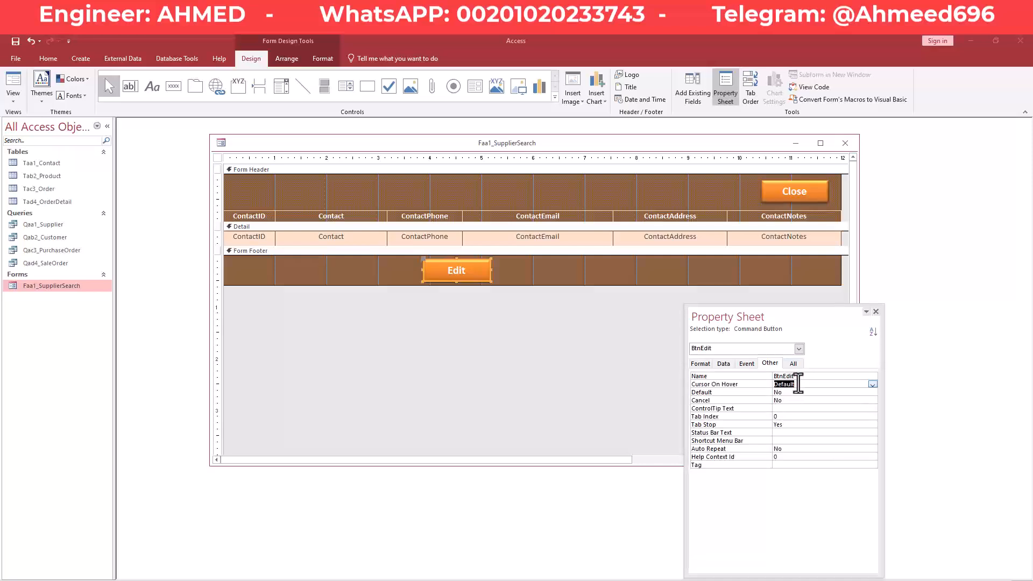
right_click(466, 145)
key(Escape)
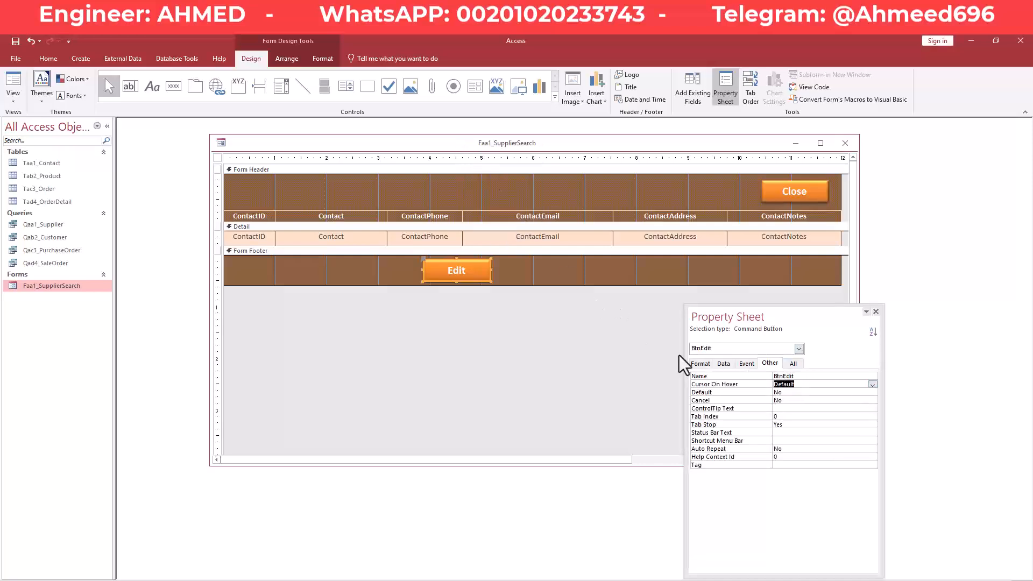
Show the Property Sheet's Event tab and reselect the Edit button in the footer.
click(741, 365)
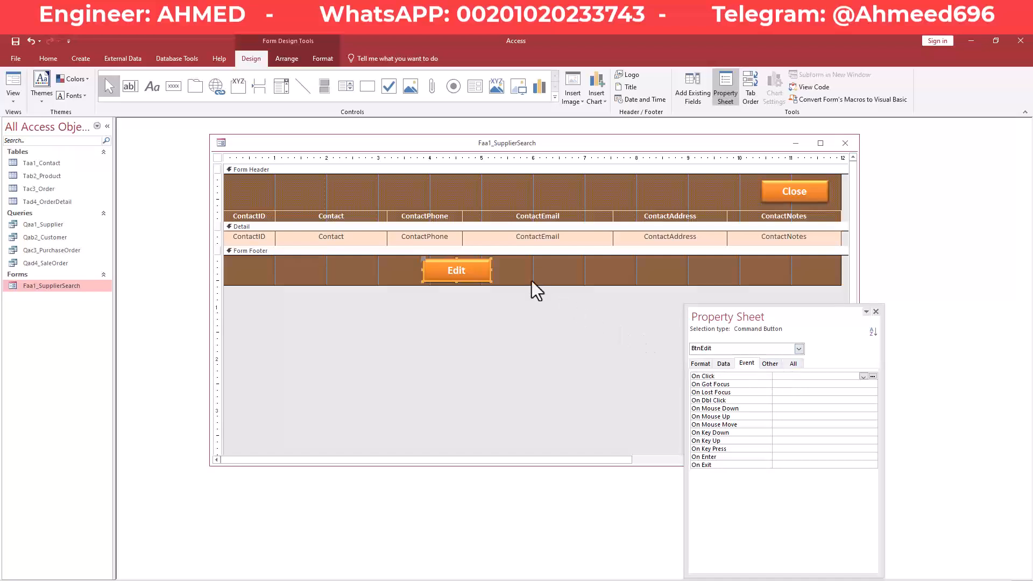
drag(770, 320, 770, 344)
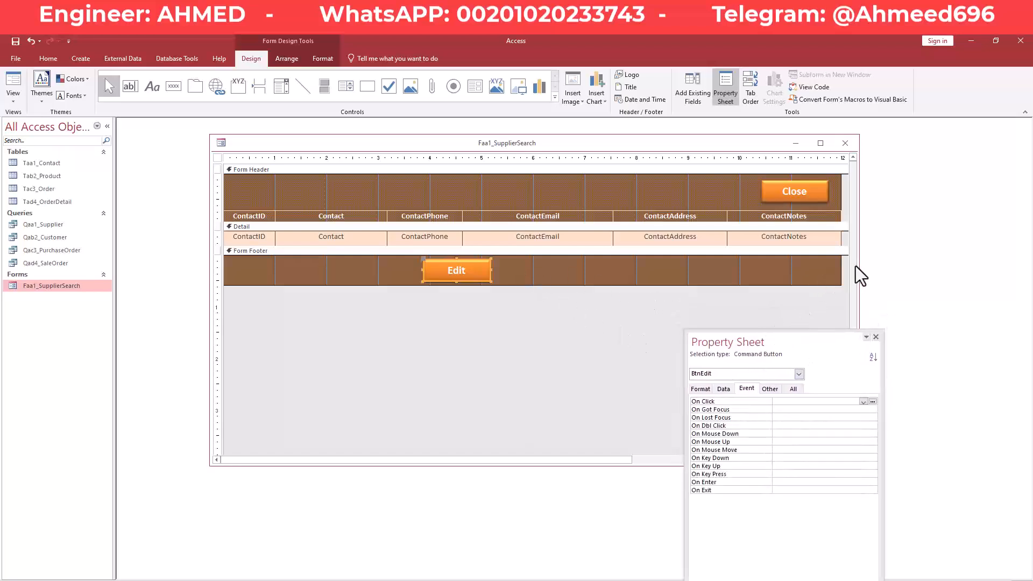
drag(858, 266, 855, 266)
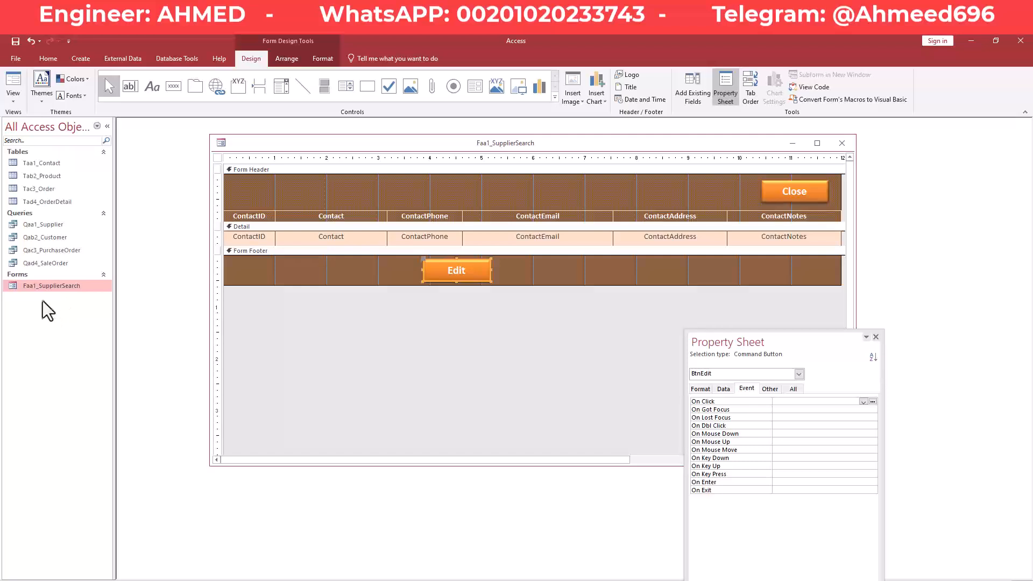
click(484, 273)
click(398, 270)
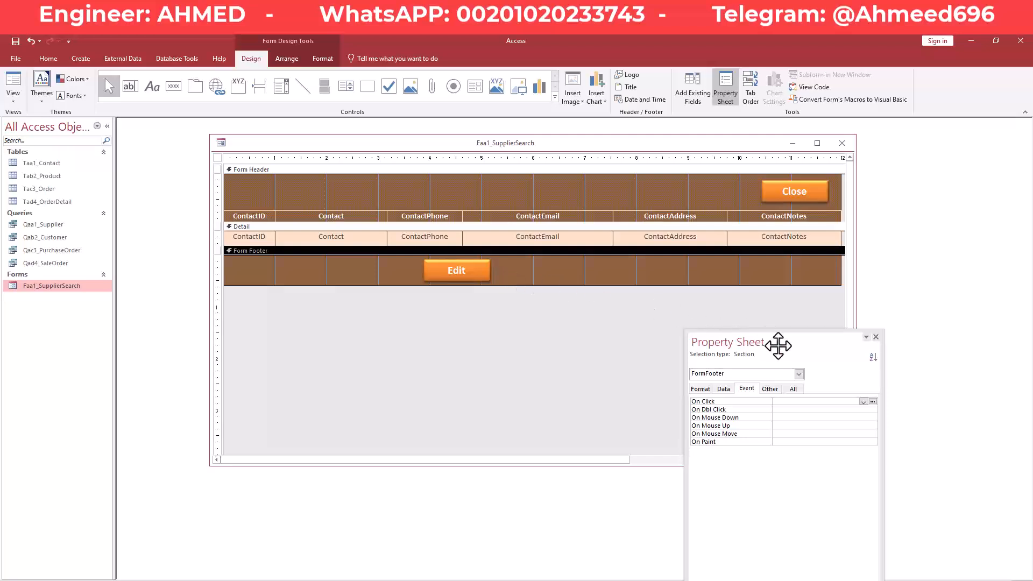
click(483, 269)
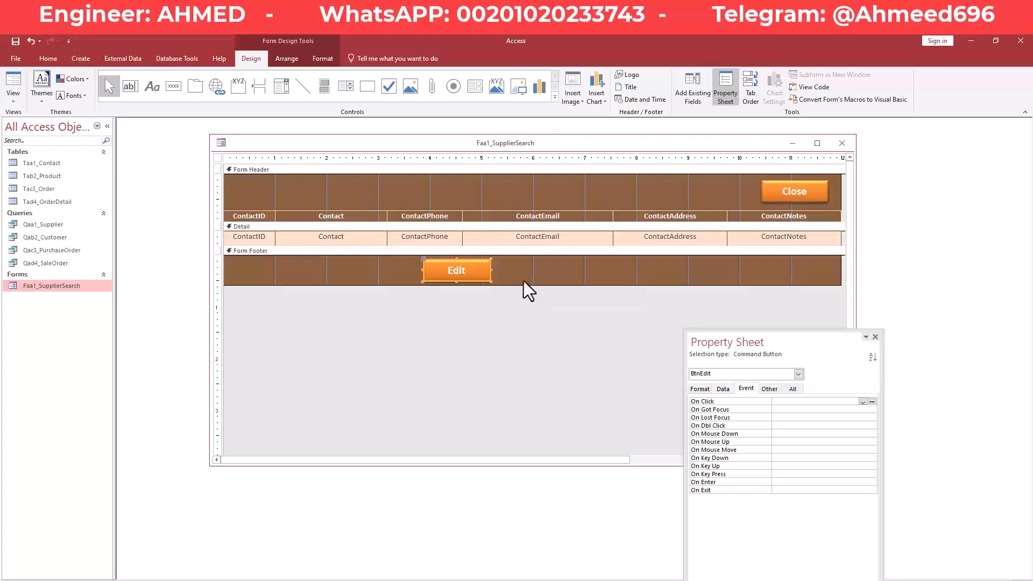
Duplicate the Edit button to its right and caption the copy Add New.
key(ctrl+v)
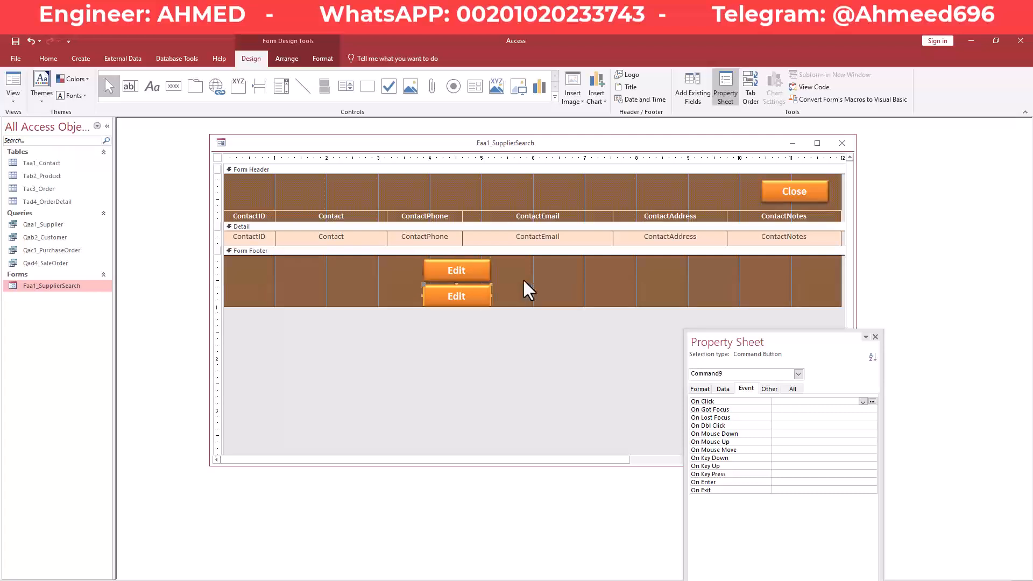
key(Up)
key(Up)
key(Up)
key(Up)
key(Up)
key(Up)
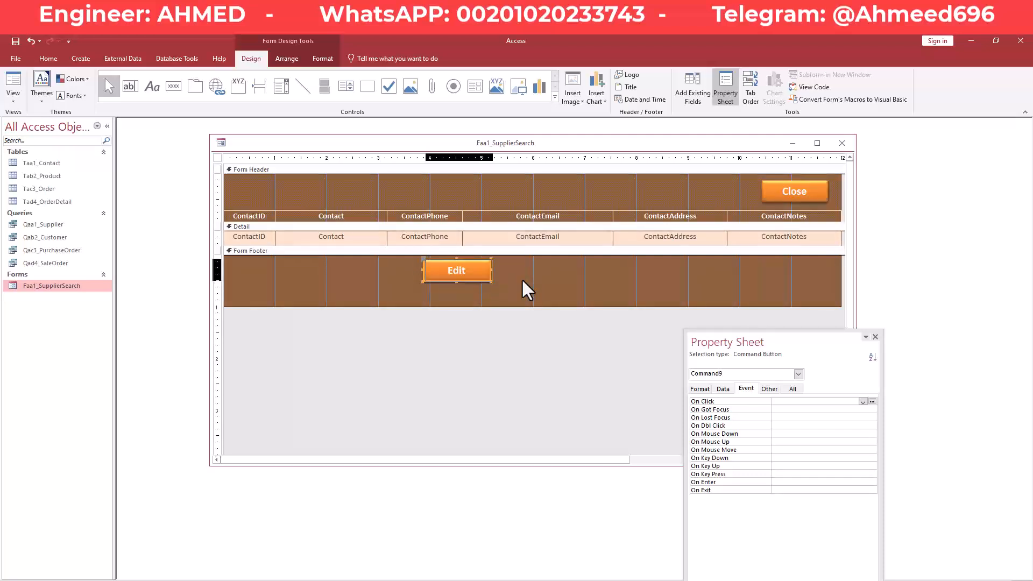
key(Right)
key(Right)
key(Right)
key(Right)
key(Right)
key(Right)
key(Right)
key(Right)
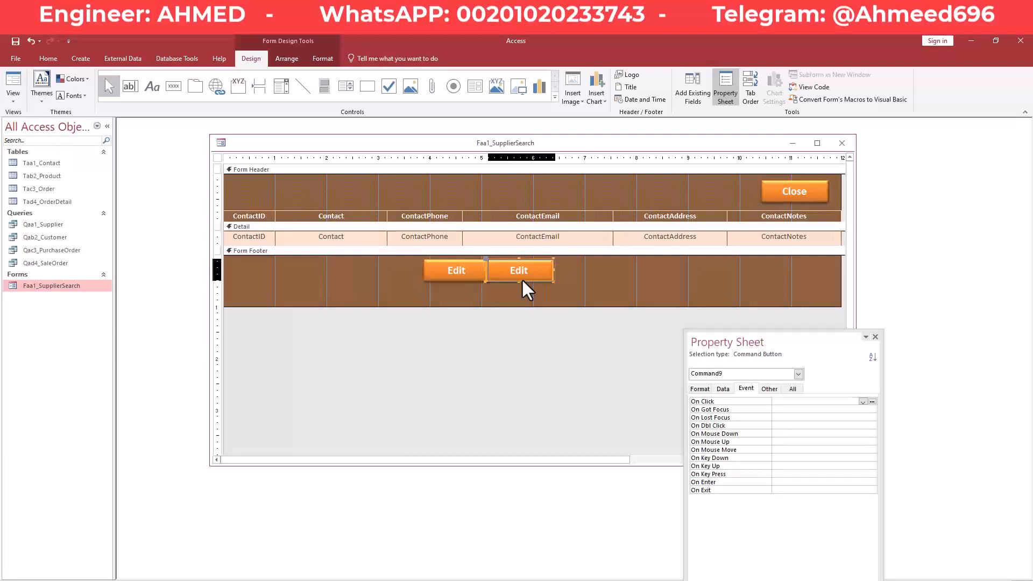
key(Right)
key(Right)
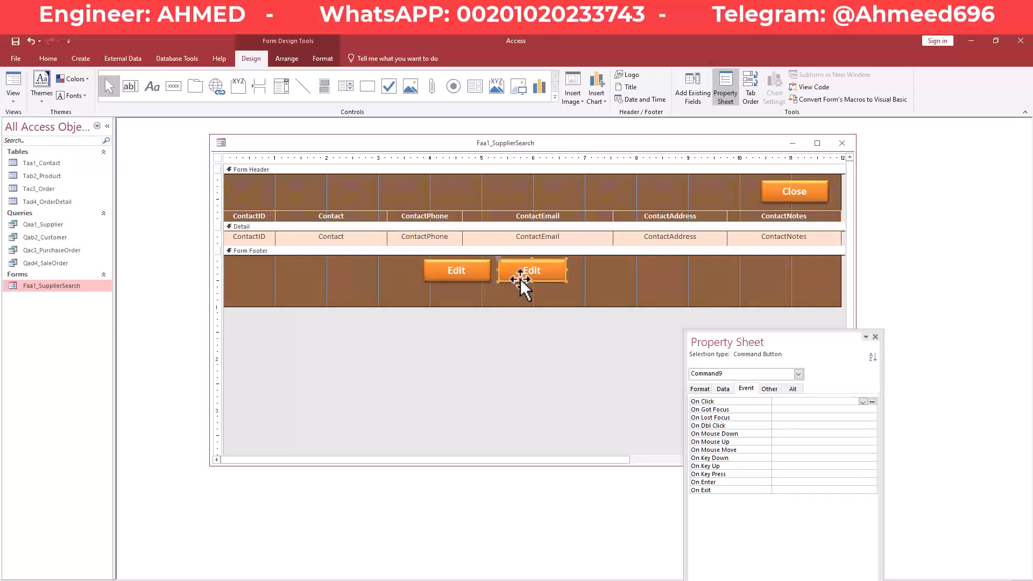
drag(519, 305, 533, 289)
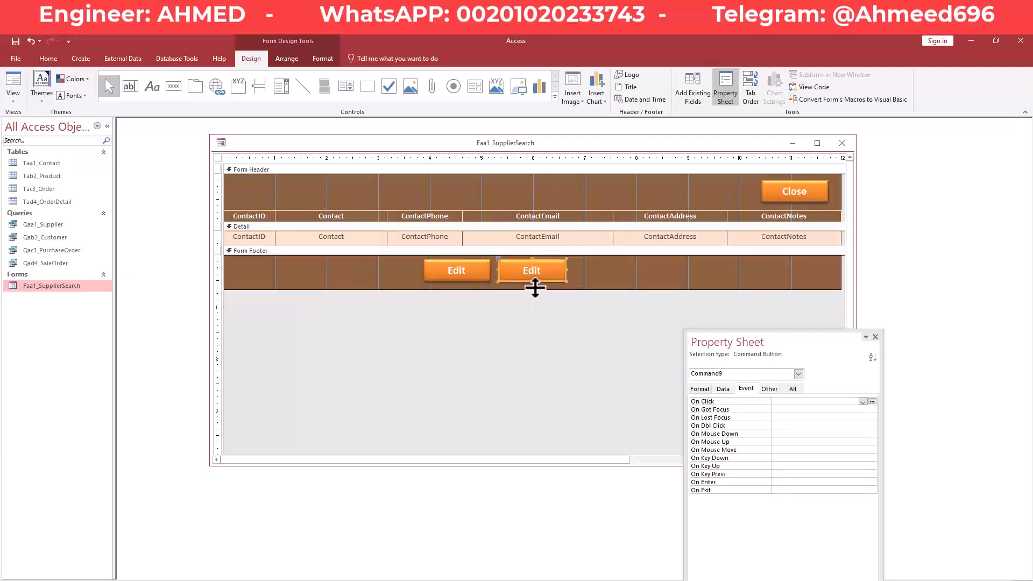
click(548, 269)
click(551, 275)
drag(551, 275, 506, 269)
text(Add New)
click(591, 265)
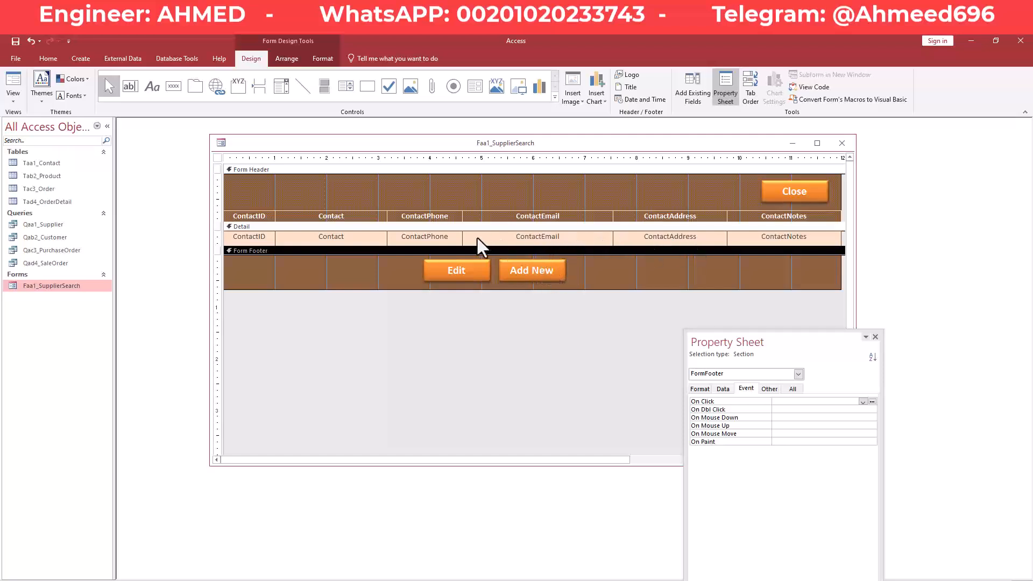
Trim the form footer, save the form and close its design window.
click(600, 289)
drag(601, 289, 602, 286)
right_click(605, 143)
click(660, 149)
drag(821, 342, 840, 357)
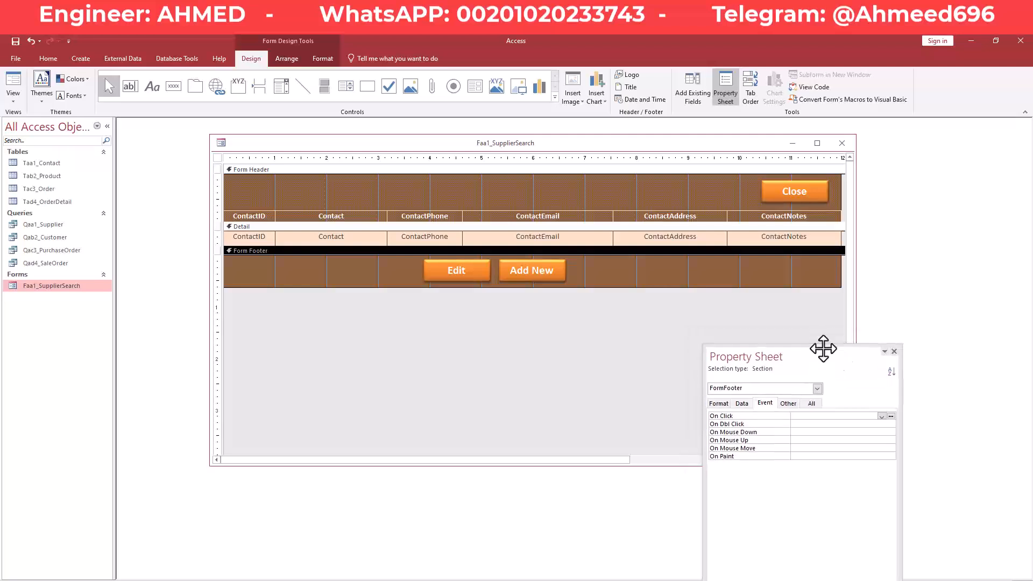
right_click(580, 139)
click(600, 144)
click(847, 145)
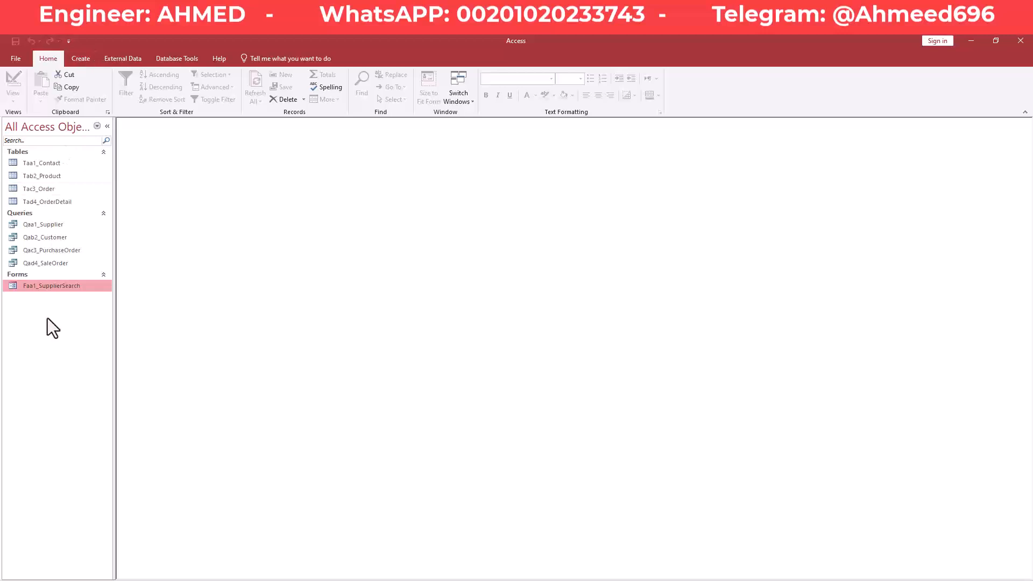
click(84, 60)
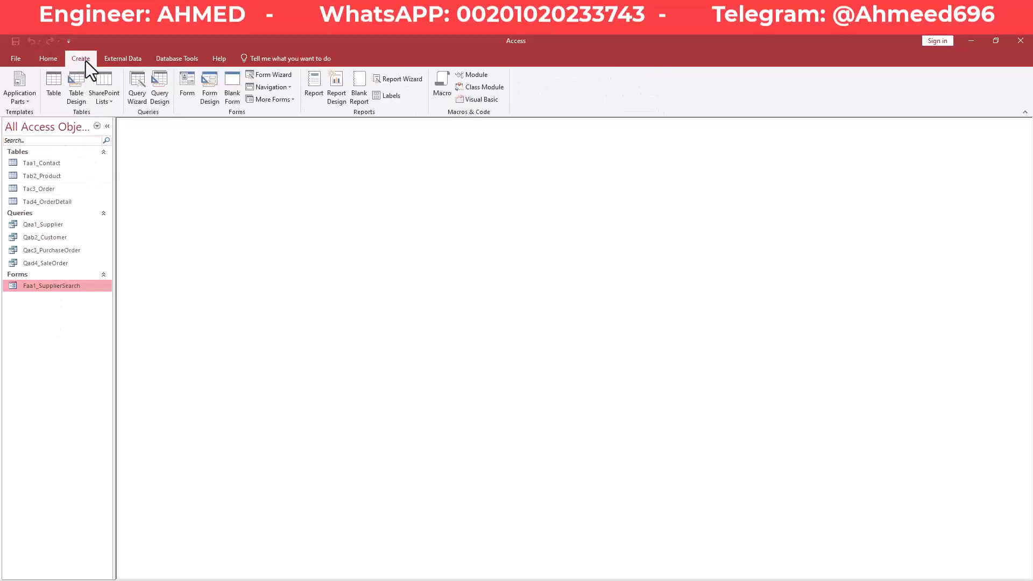
click(209, 81)
drag(309, 151, 364, 151)
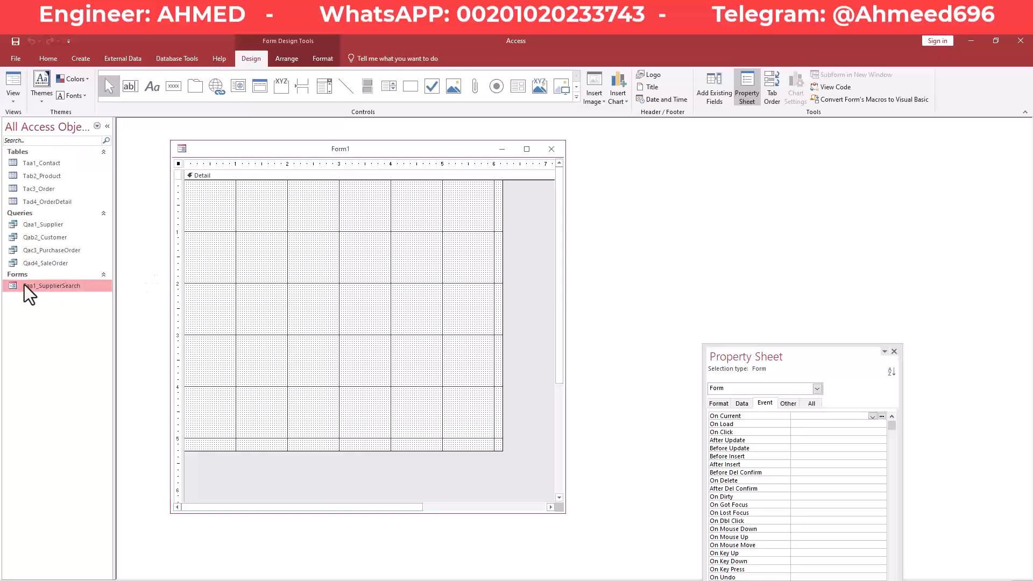
click(550, 150)
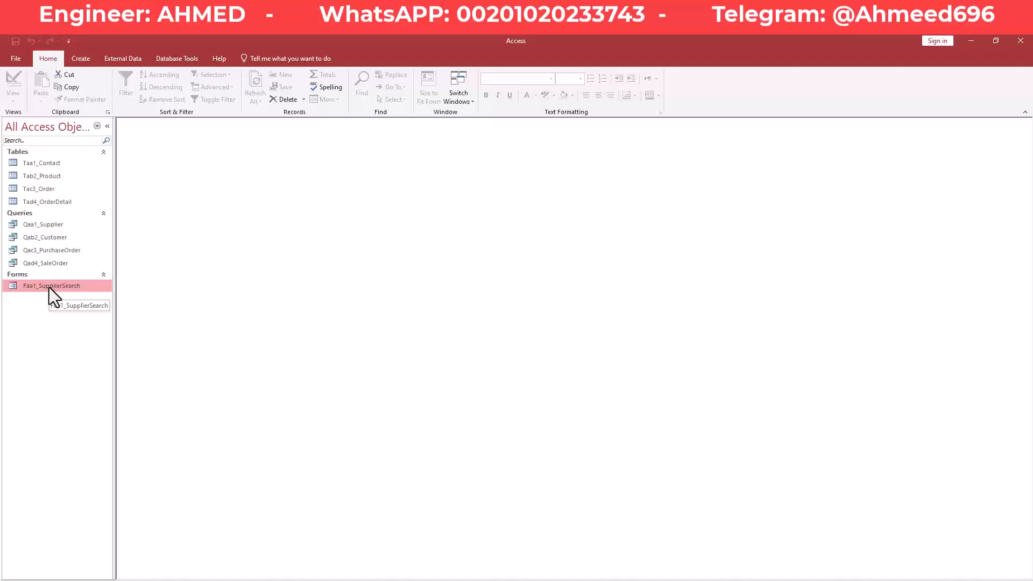
Copy Faa1_SupplierSearch and paste it as a new form named Faa1b_Supplier.
key(ctrl+c)
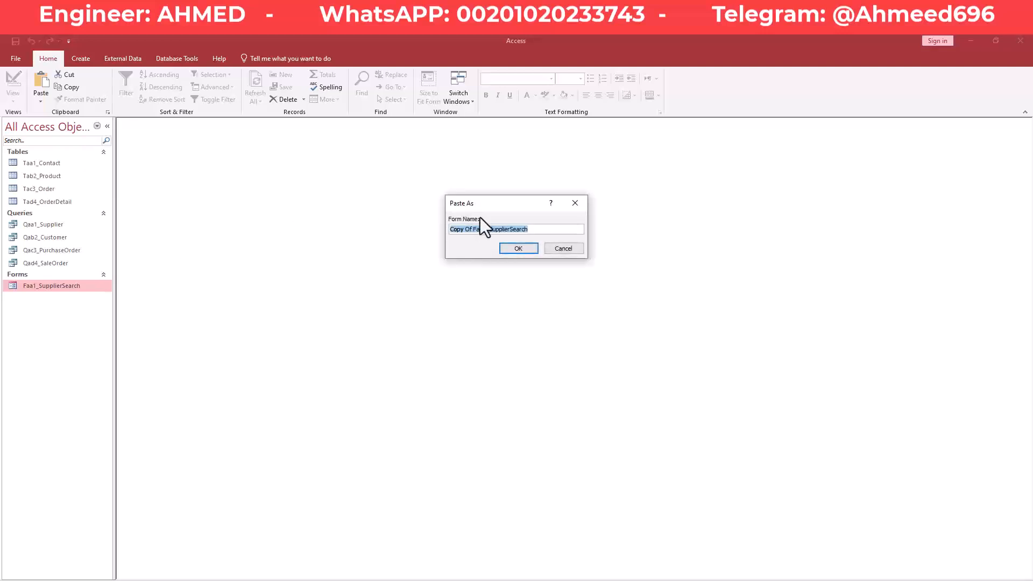
click(466, 230)
key(BackSpace)
key(BackSpace)
key(BackSpace)
key(BackSpace)
key(BackSpace)
key(Delete)
key(Delete)
key(Delete)
key(BackSpace)
key(BackSpace)
text(b)
key(BackSpace)
text(a1b)
key(BackSpace)
key(BackSpace)
key(BackSpace)
key(BackSpace)
key(Return)
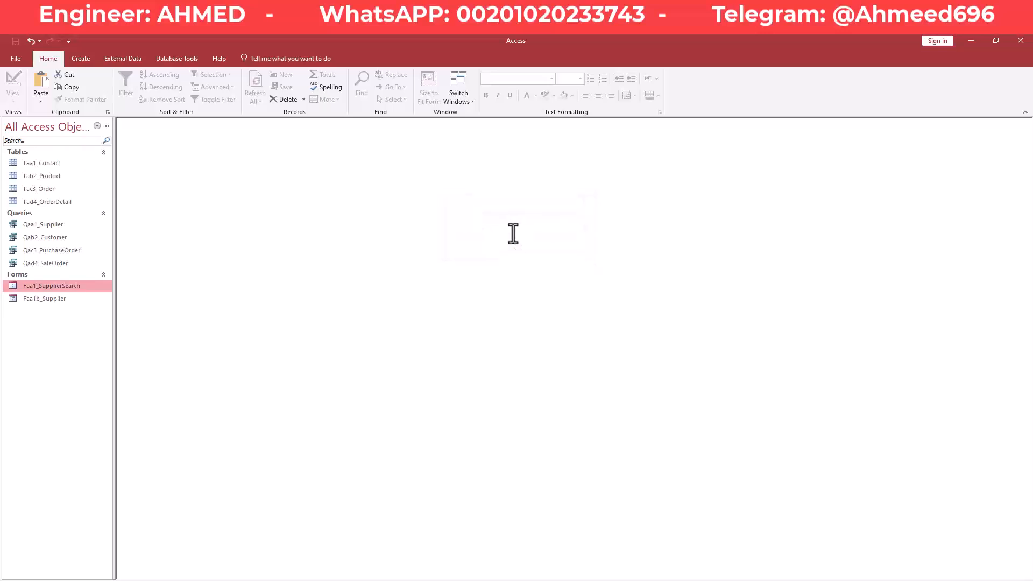
Rename the original form to Faa1a_SupplierSearch, then select Faa1b_Supplier.
right_click(56, 289)
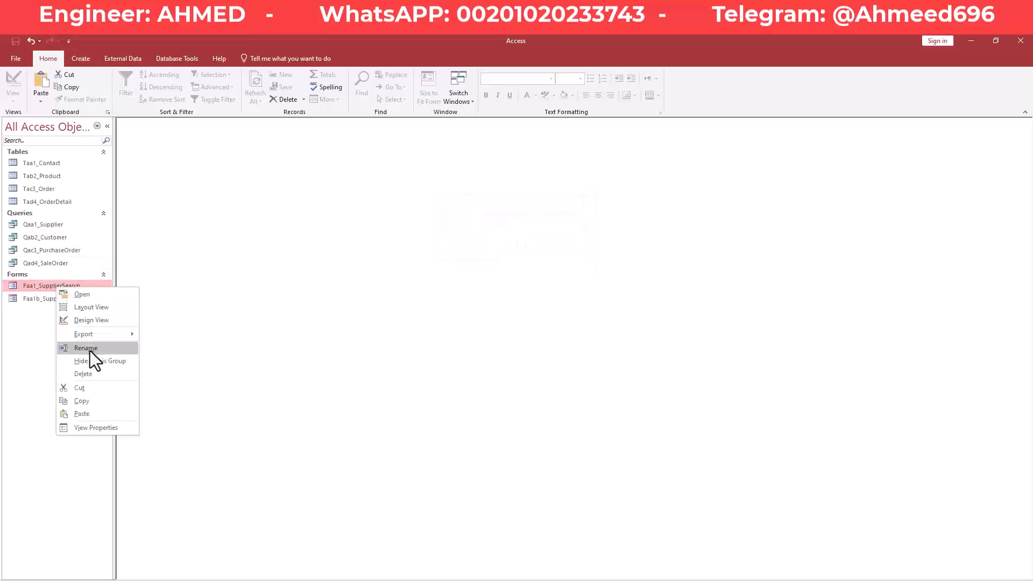
click(89, 348)
click(37, 286)
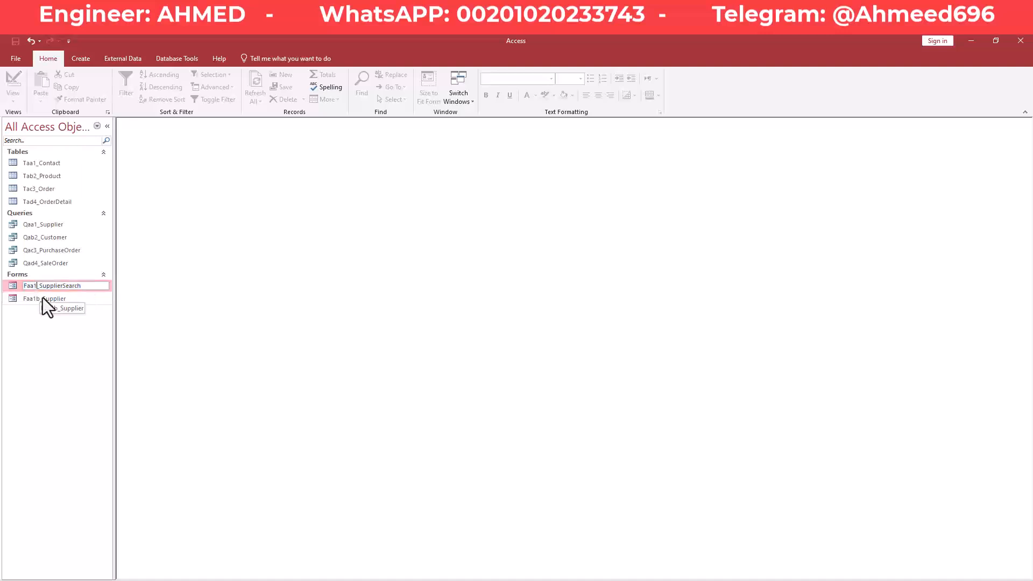
text(a)
key(Return)
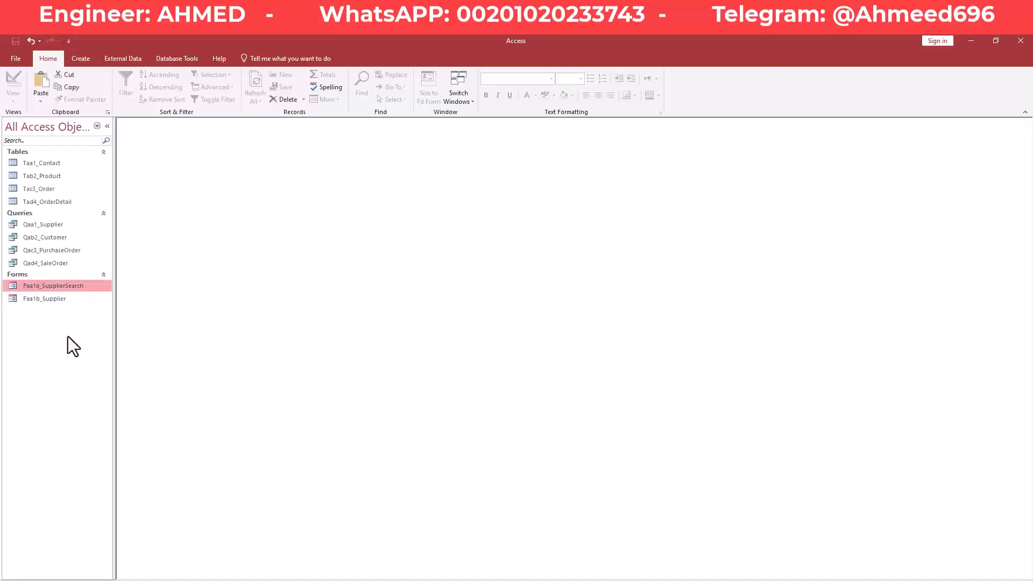
click(52, 299)
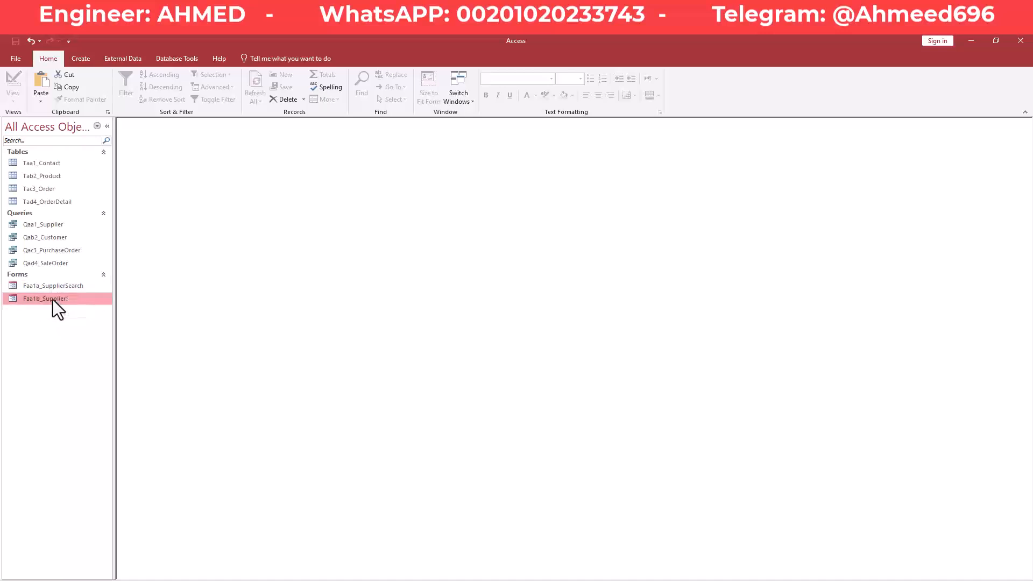
right_click(53, 299)
Open Faa1b_Supplier in Design view, enlarge the Detail section, and set Default View to Single Form.
click(104, 330)
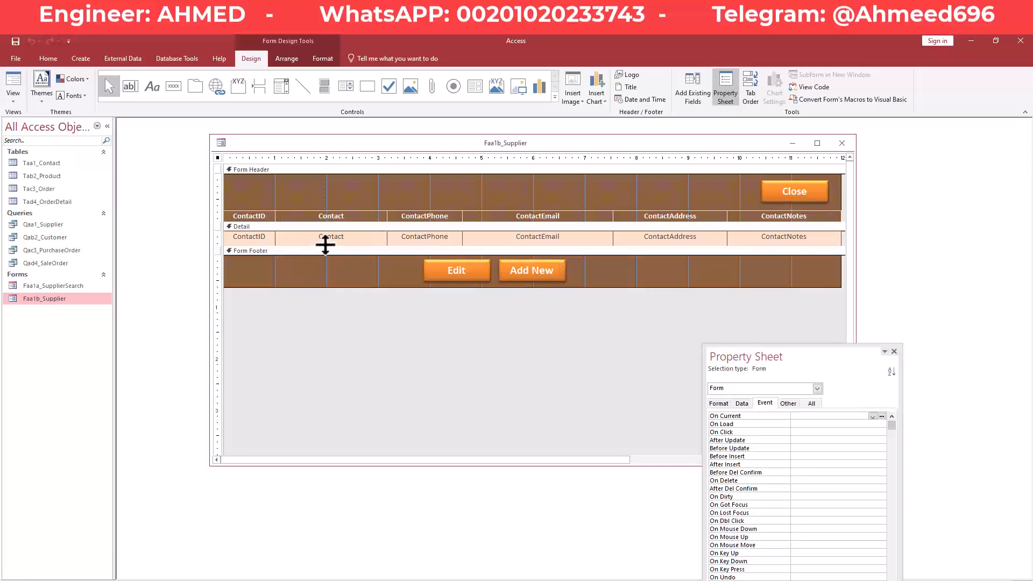
drag(325, 245, 326, 266)
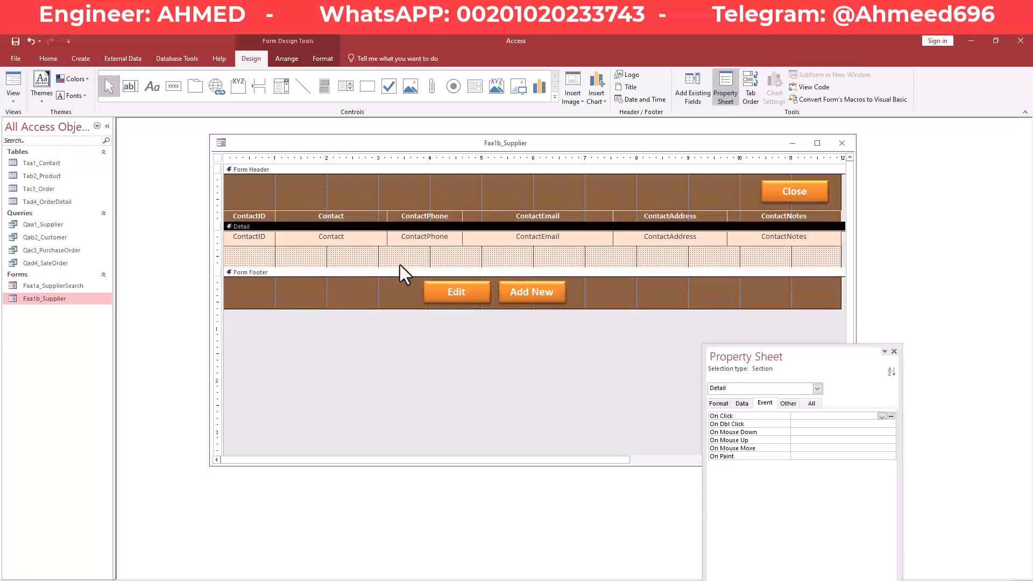
drag(400, 266, 400, 269)
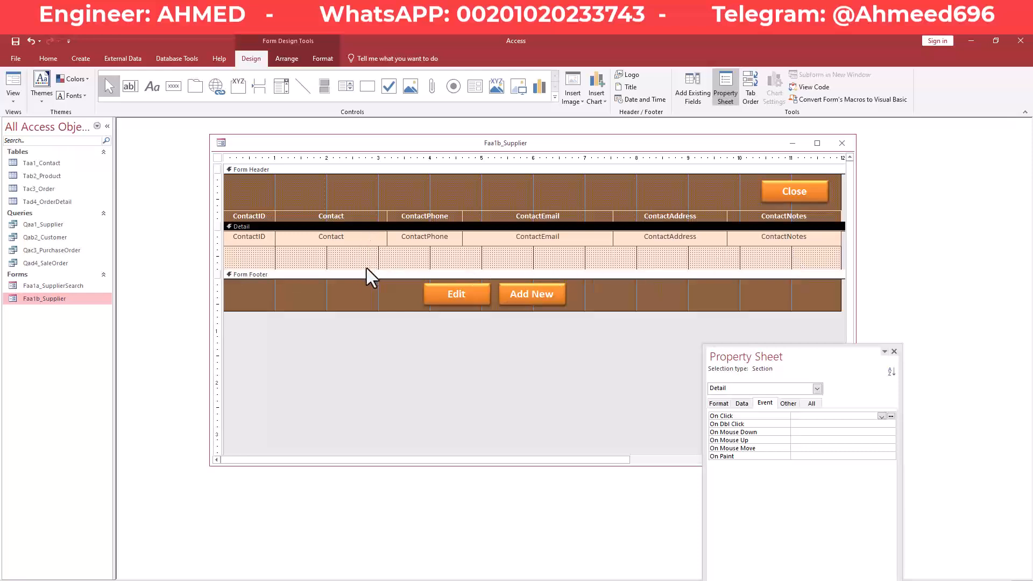
drag(367, 271, 366, 286)
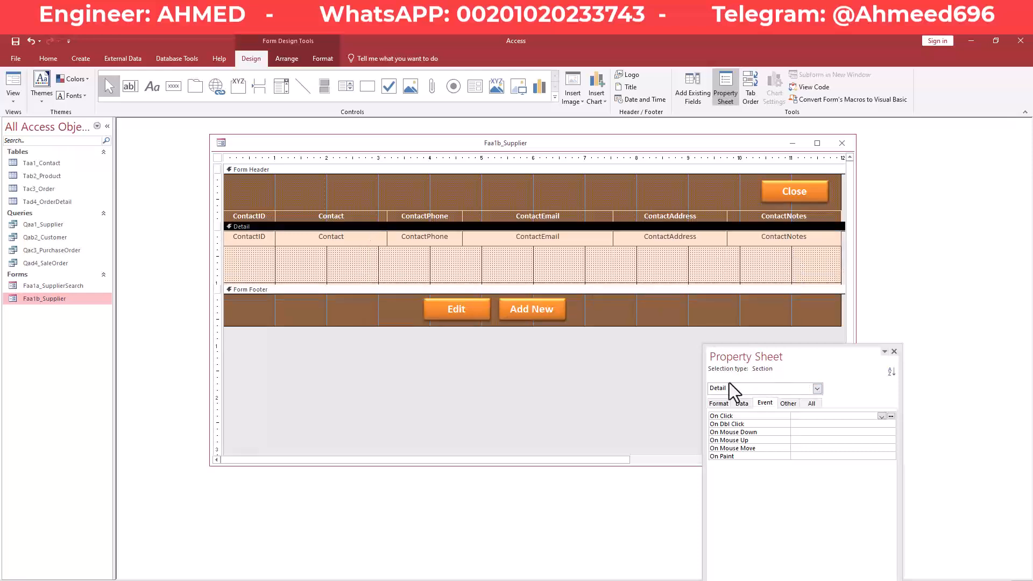
drag(753, 363, 743, 207)
click(729, 250)
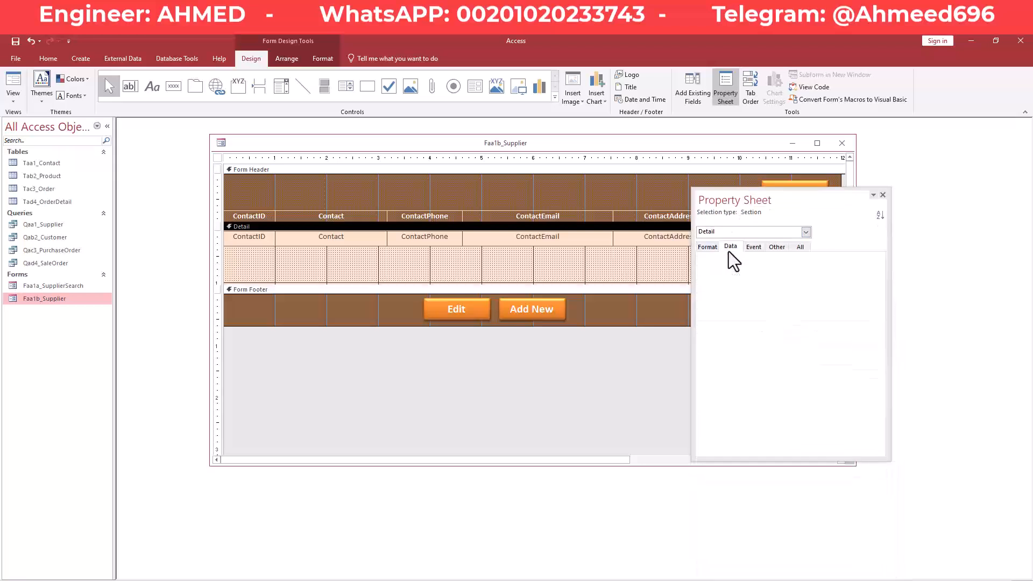
click(708, 247)
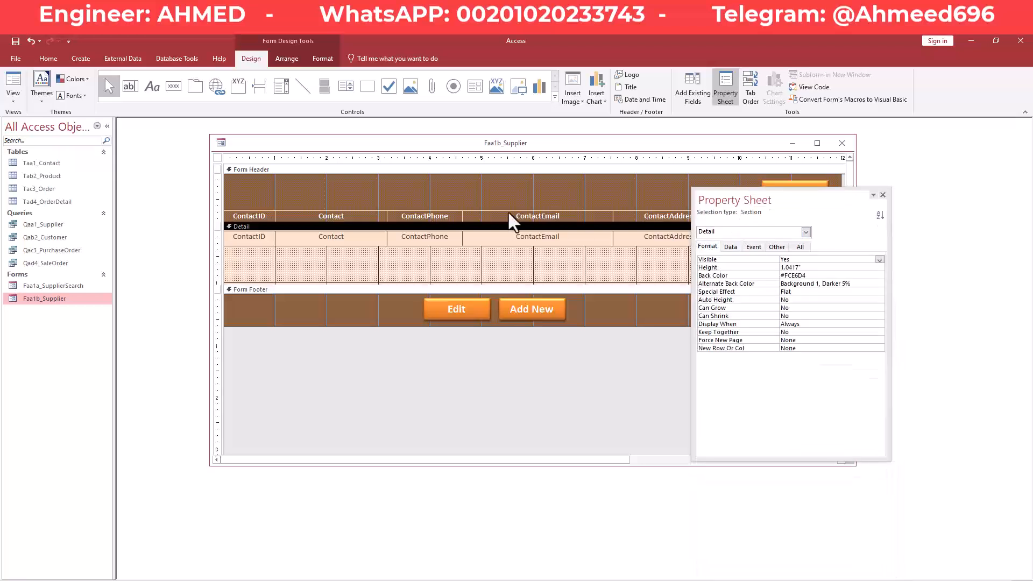
click(218, 159)
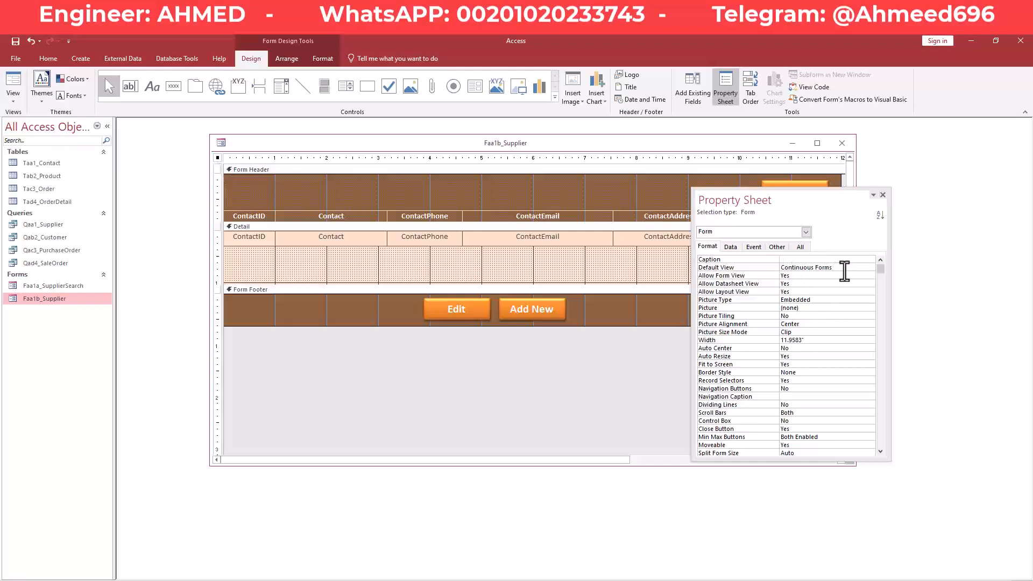
click(863, 266)
click(871, 268)
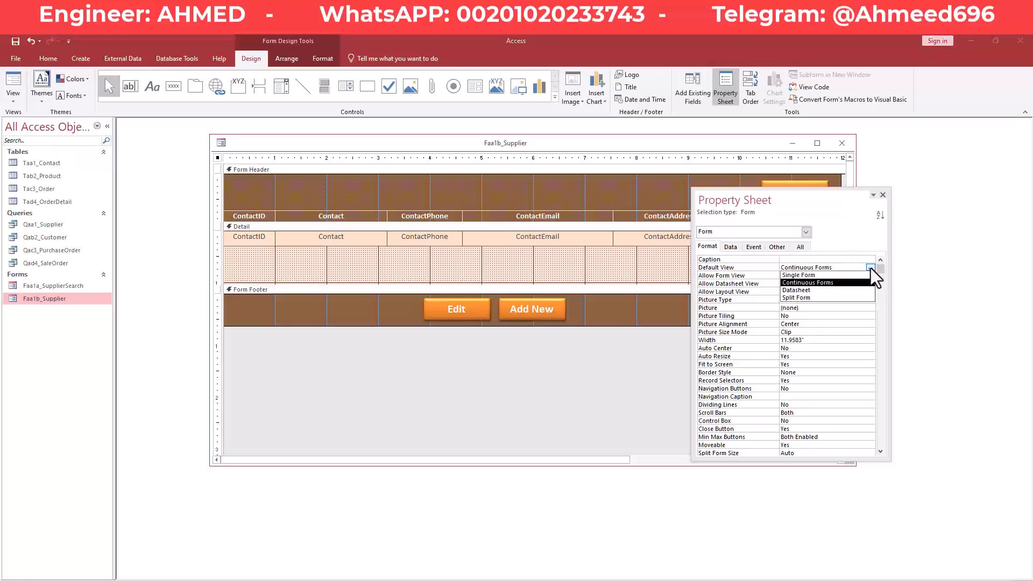
click(836, 277)
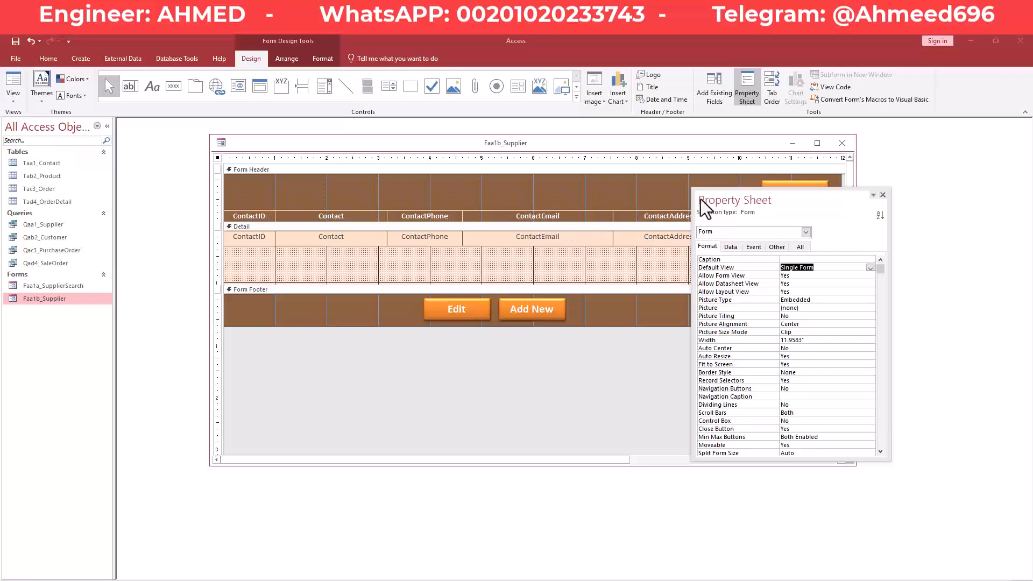
Delete the contact text boxes and header labels, keeping only ContactID.
drag(800, 203, 800, 317)
drag(818, 266, 312, 235)
key(Delete)
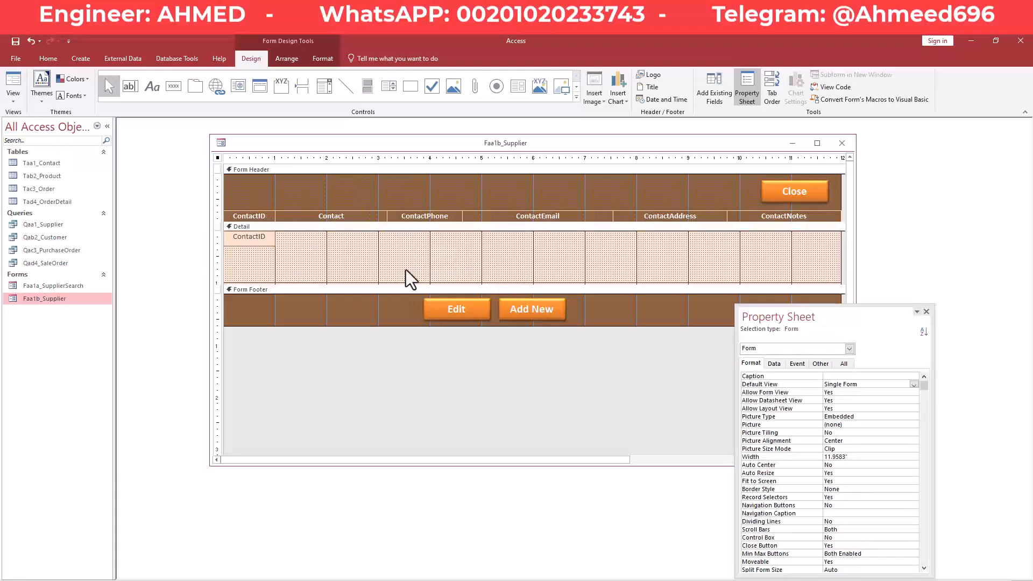
drag(357, 287, 358, 311)
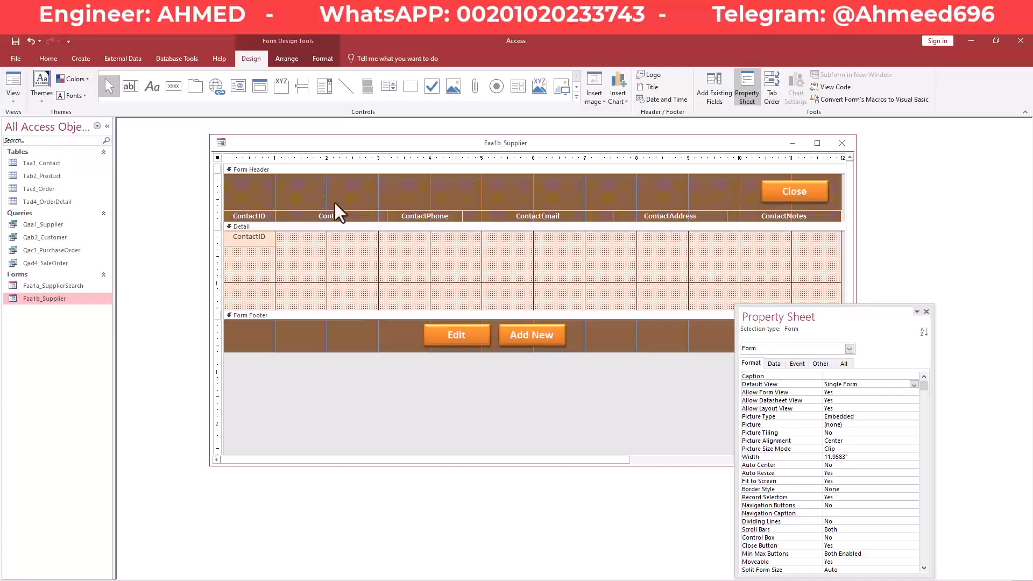
drag(735, 206, 302, 218)
key(Delete)
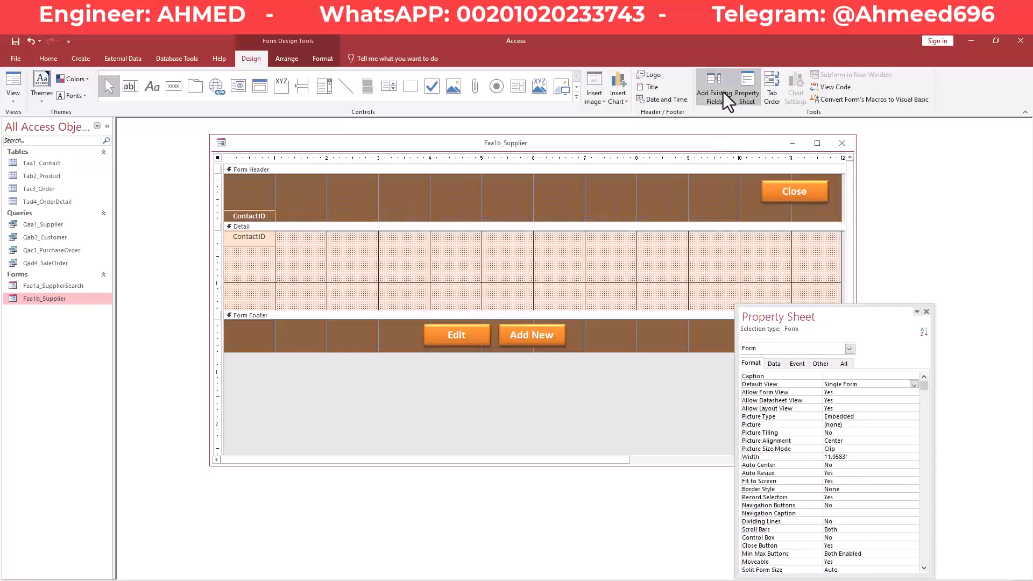
Check the form's Record Source, leaving it as Qaa1_Supplier.
click(775, 364)
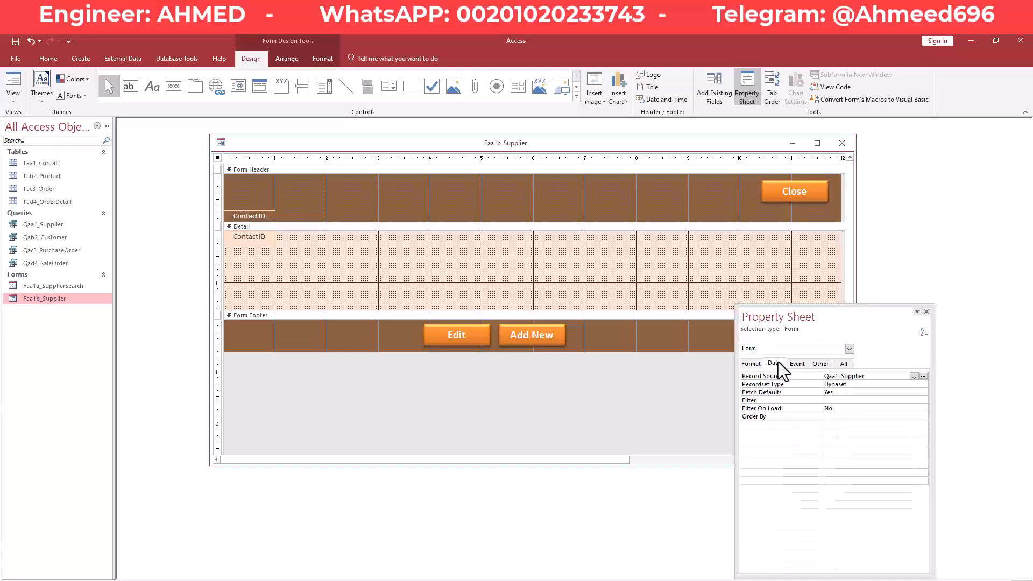
click(880, 379)
drag(872, 378, 836, 377)
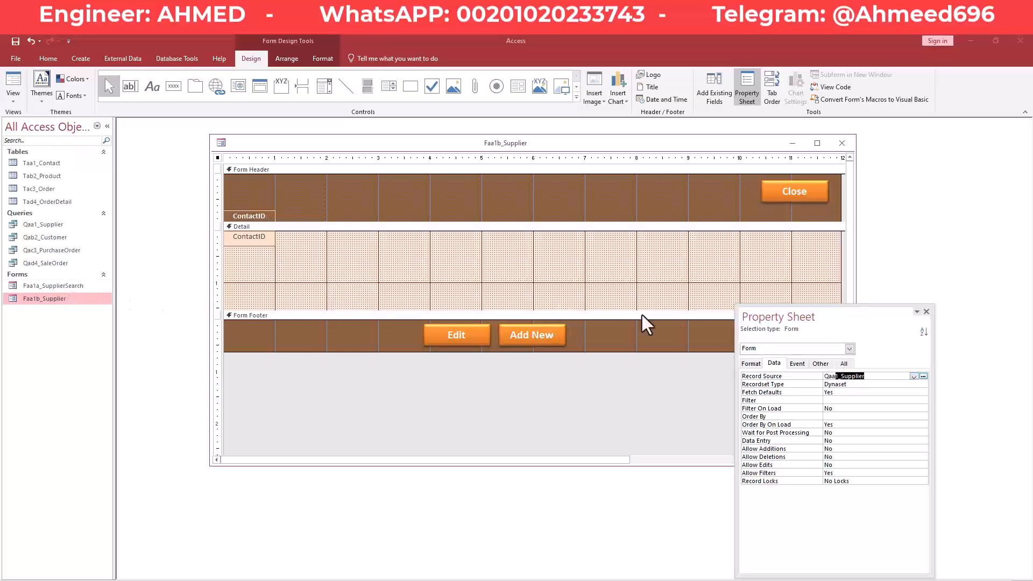
click(877, 377)
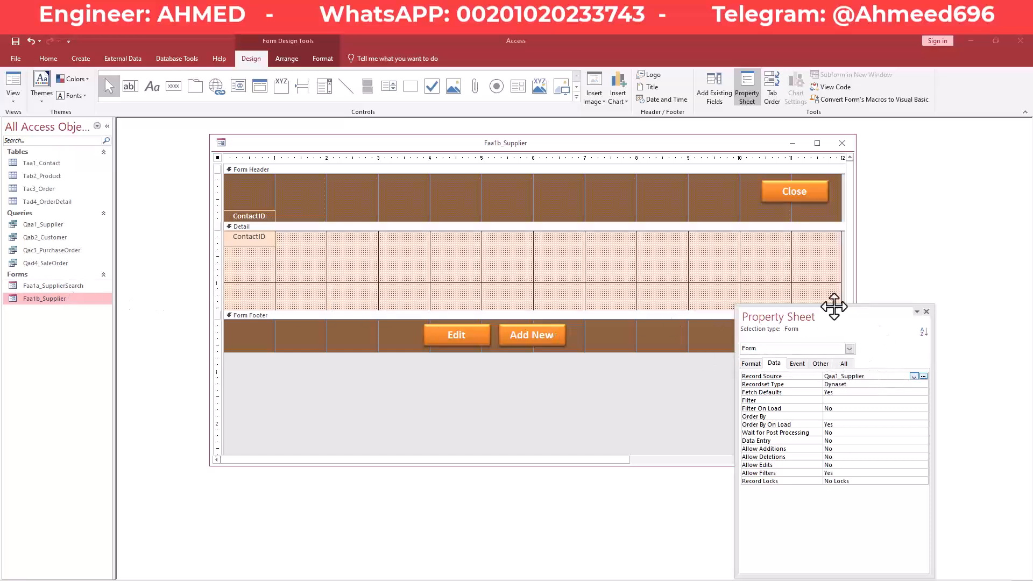
Drag ContactType through ContactNotes from the Field List into the Detail section.
click(718, 79)
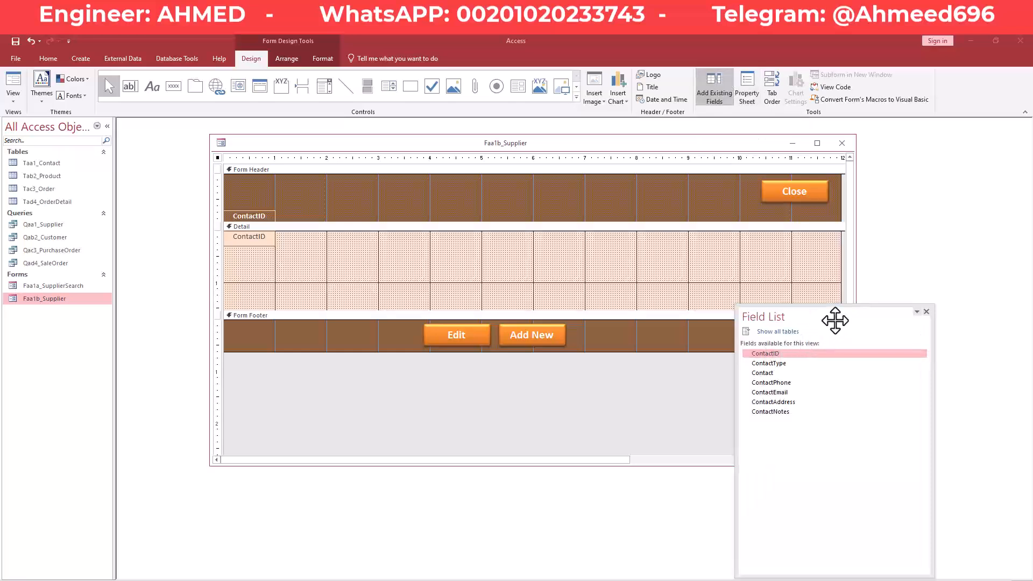
drag(835, 321, 852, 298)
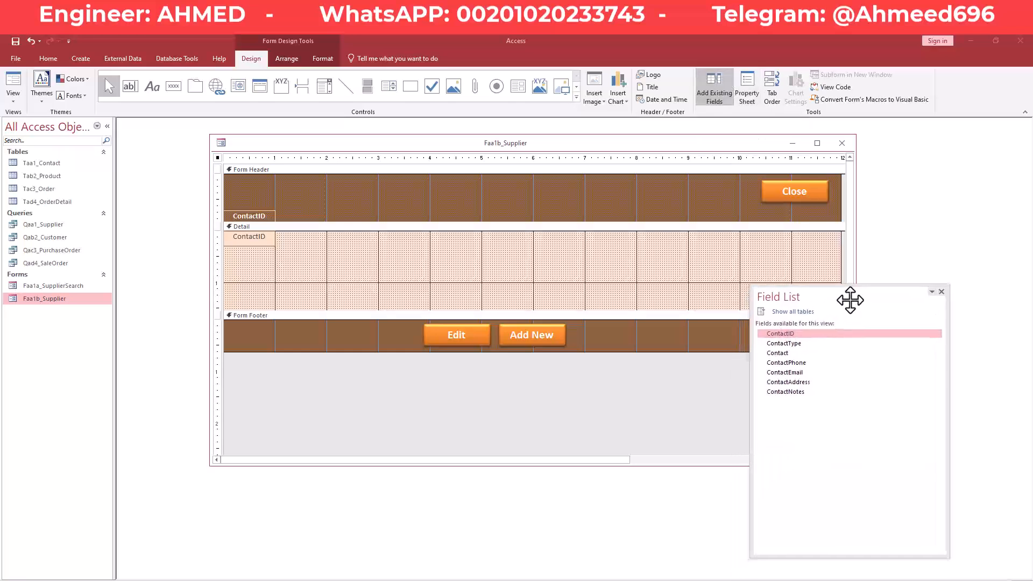
shift+click(780, 390)
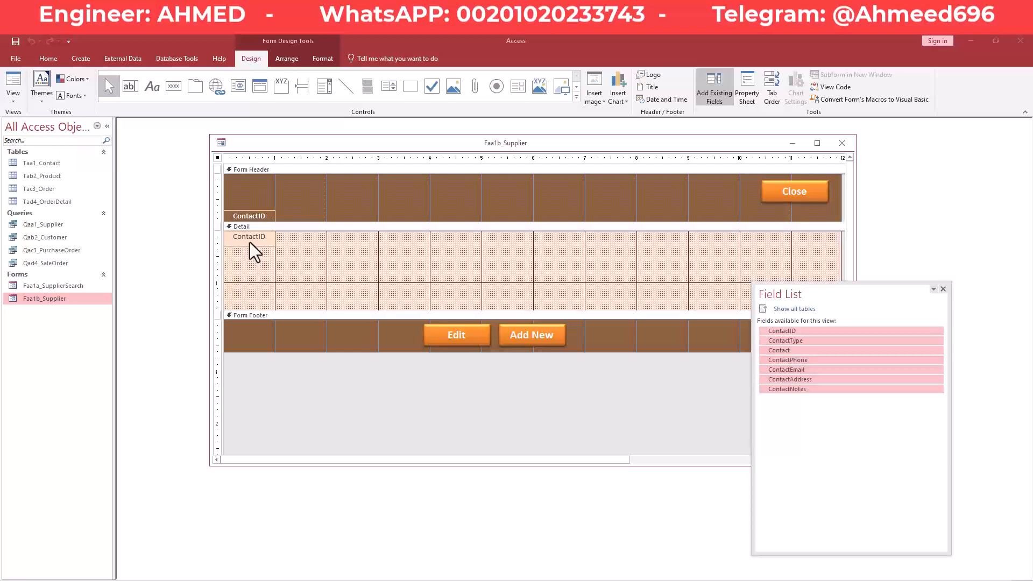
ctrl+click(800, 332)
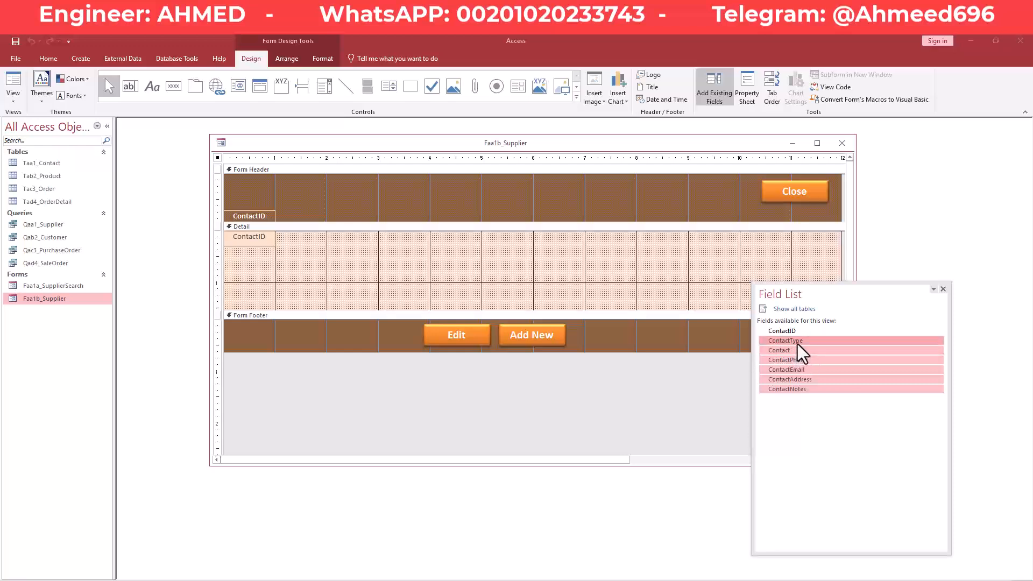
drag(799, 342, 527, 243)
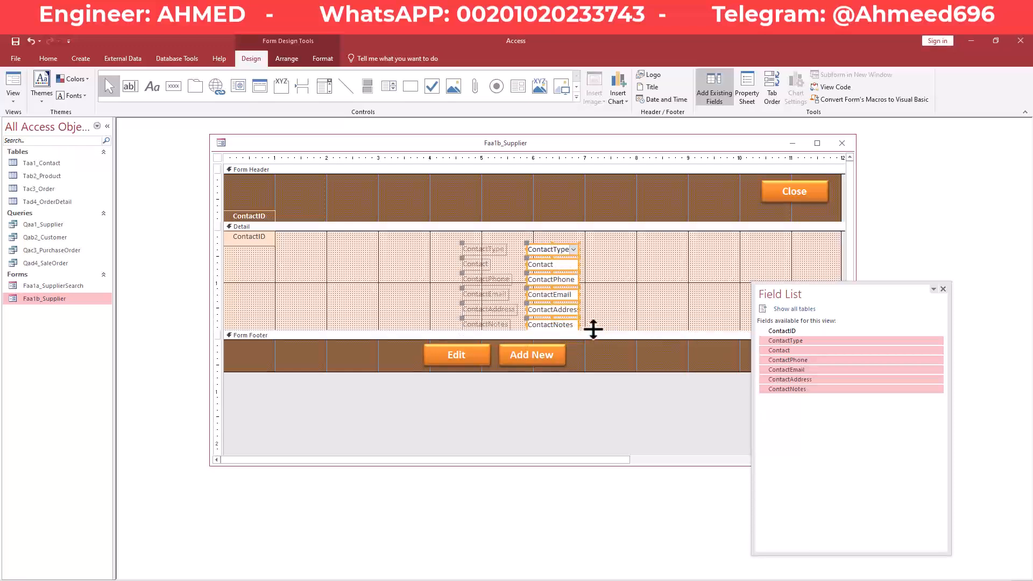
drag(597, 333, 598, 346)
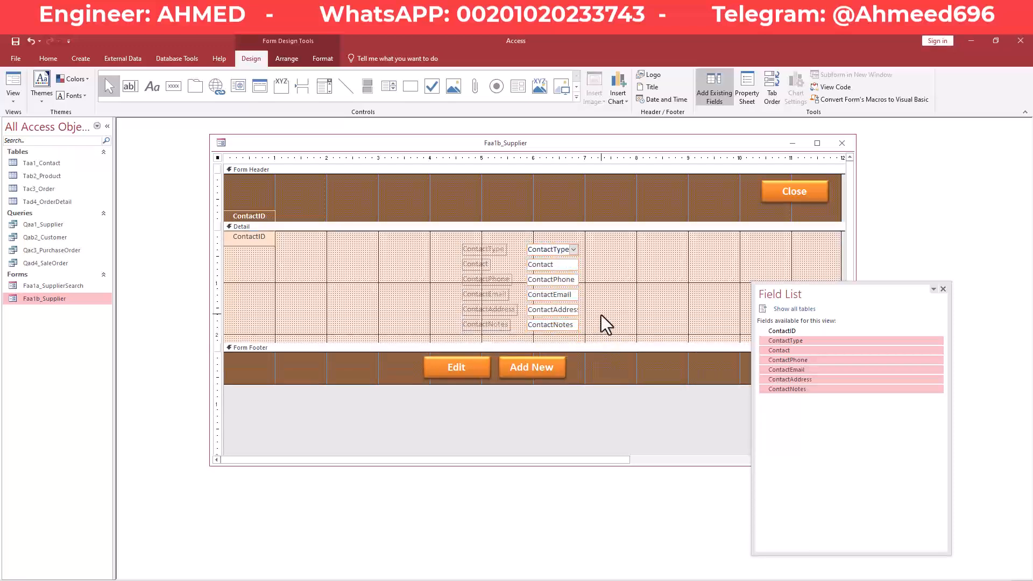
click(610, 271)
drag(612, 246, 611, 299)
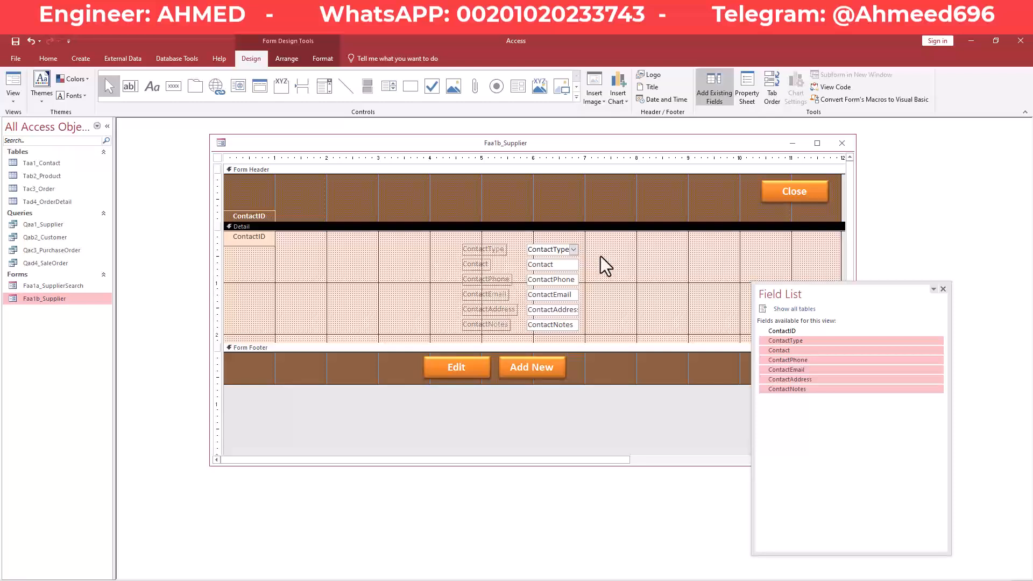
Select the ContactID label and the six new contact text boxes for formatting.
click(262, 240)
click(263, 239)
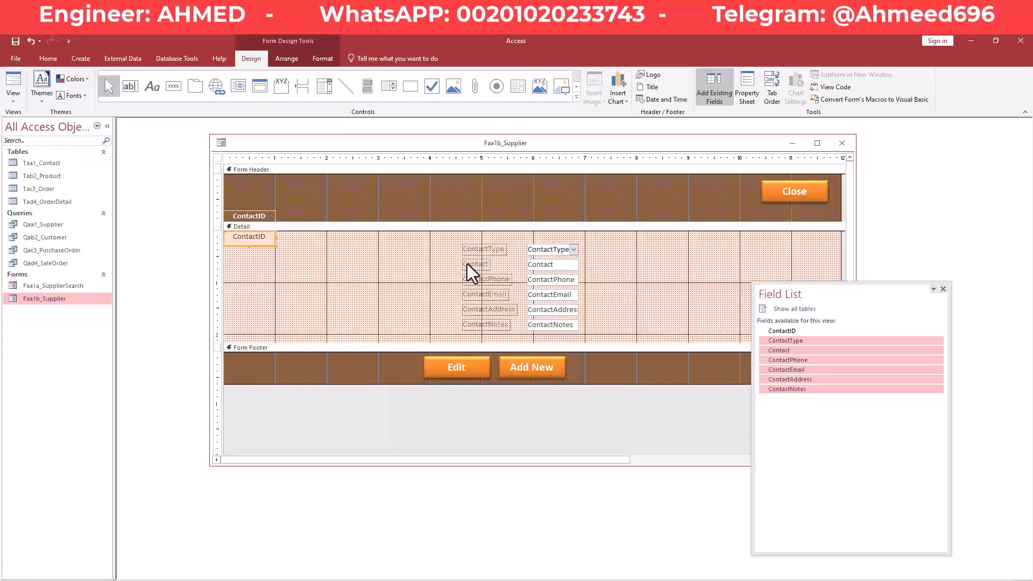
click(550, 252)
click(550, 265)
click(554, 280)
click(554, 295)
click(543, 309)
click(547, 326)
click(442, 280)
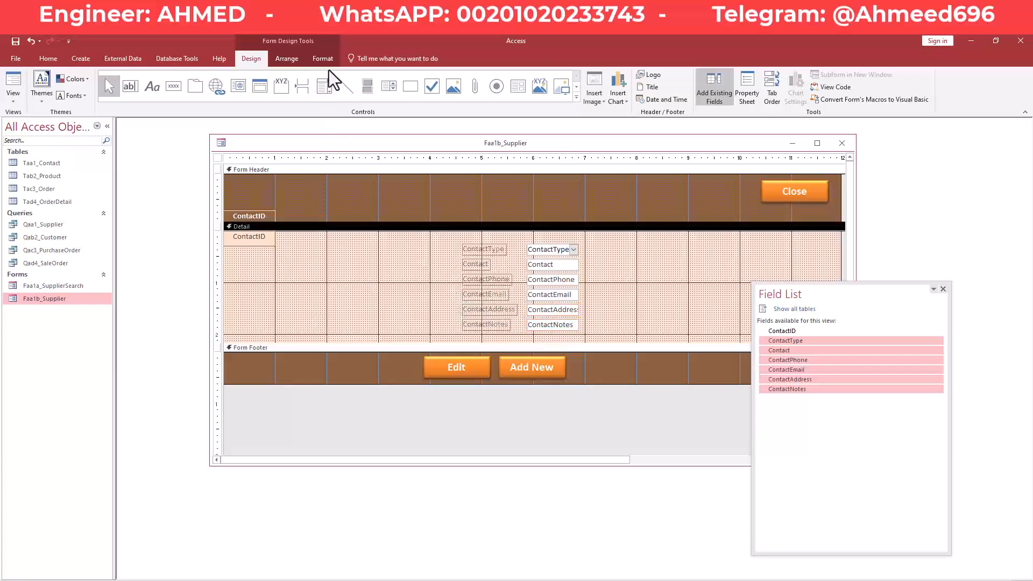
click(260, 241)
click(323, 59)
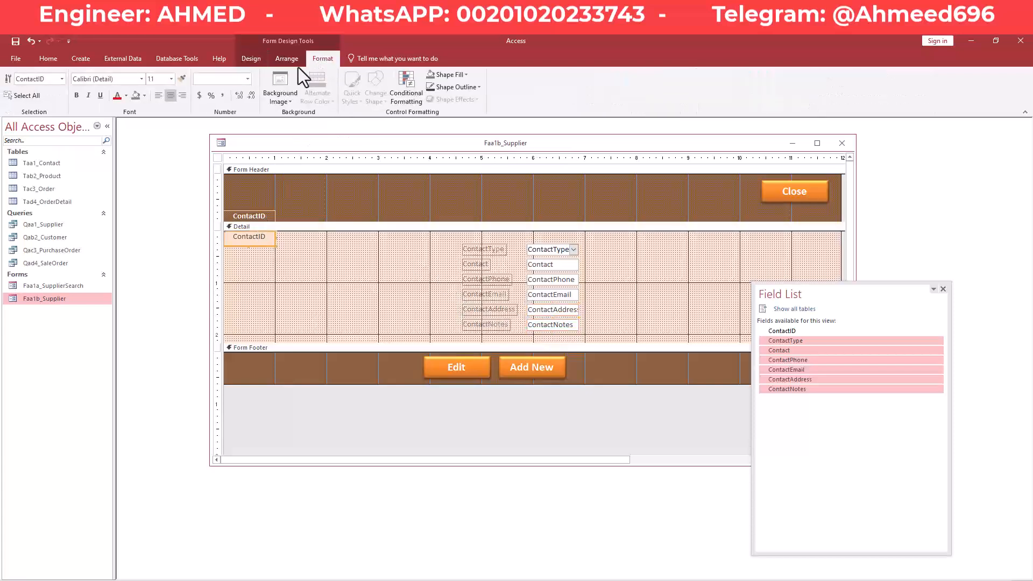
Use Format Painter to copy formatting onto the ContactType, Contact, ContactPhone, ContactEmail and ContactAddress boxes.
click(182, 80)
click(553, 251)
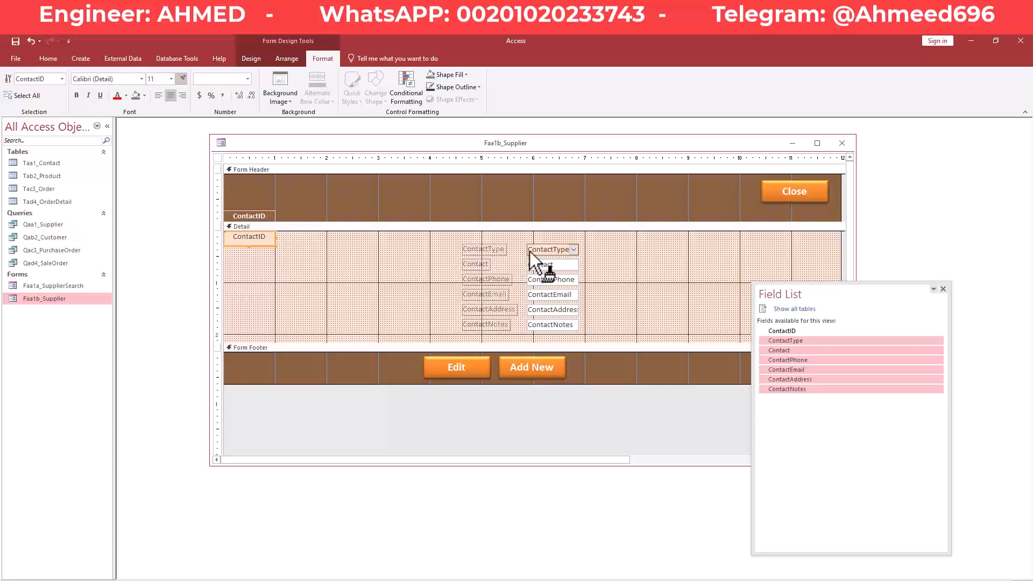
click(553, 264)
click(553, 279)
click(553, 295)
click(553, 310)
key(Escape)
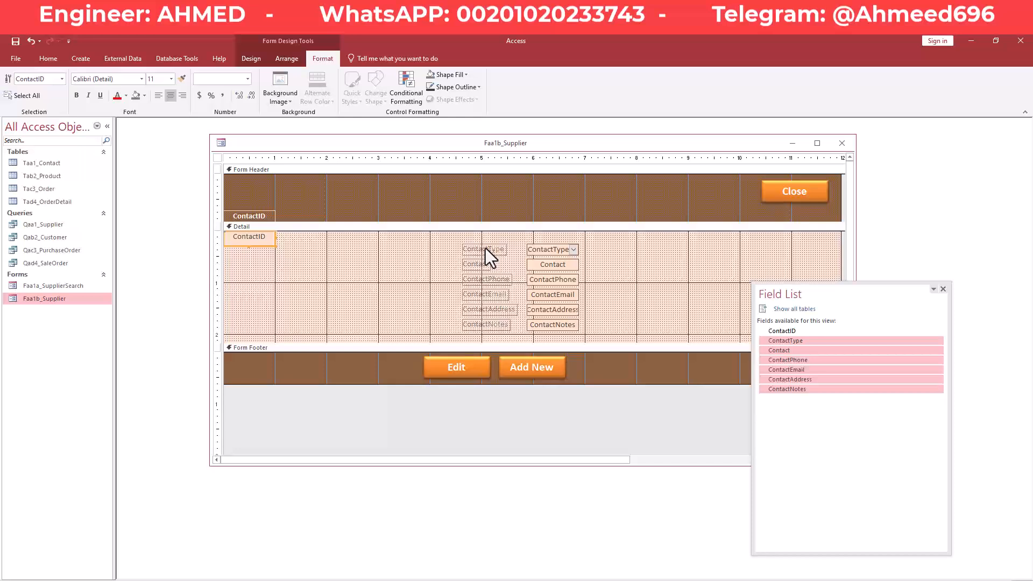
Apply the header ContactID label's formatting to the ContactPhone, ContactEmail and ContactNotes labels.
click(264, 218)
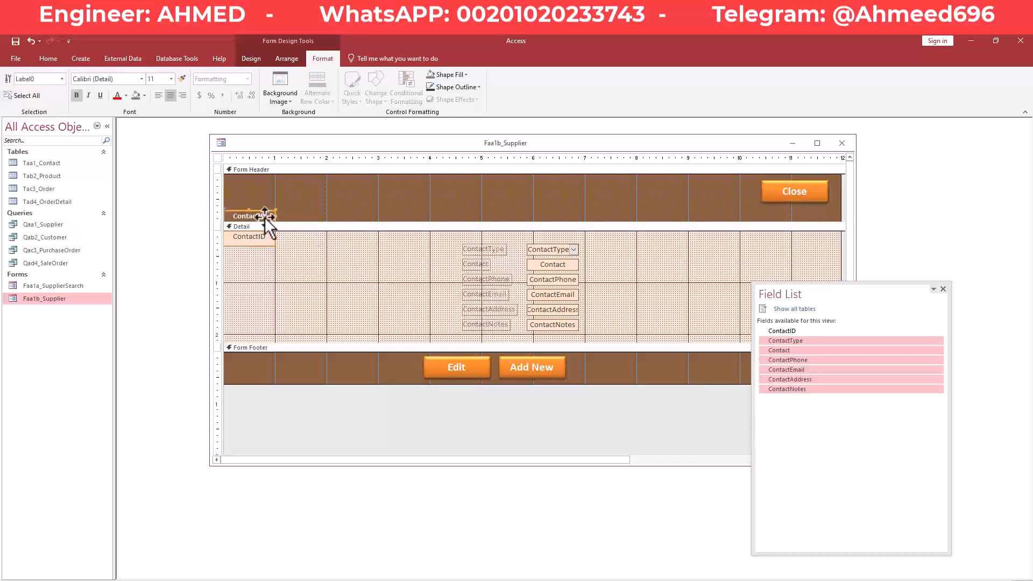
click(183, 79)
click(484, 279)
click(486, 295)
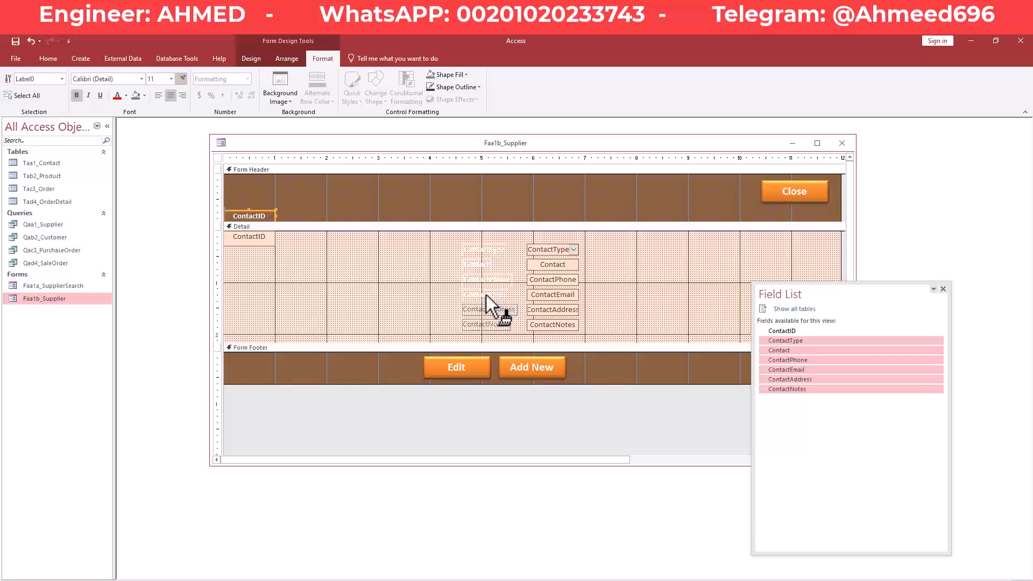
click(486, 324)
key(Escape)
Delete the stray ContactID label and its text box.
click(618, 253)
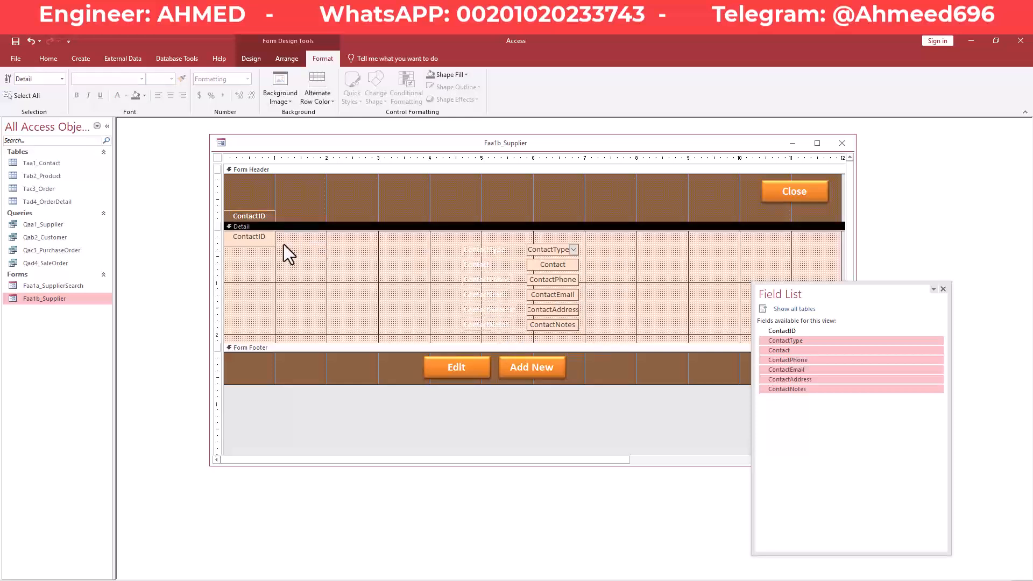
click(261, 215)
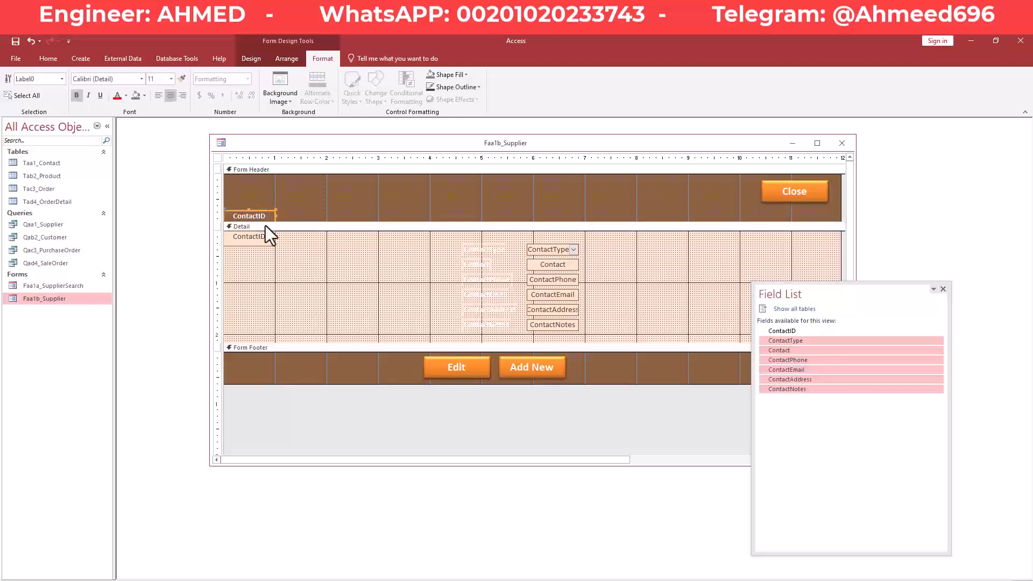
shift+click(261, 238)
key(Delete)
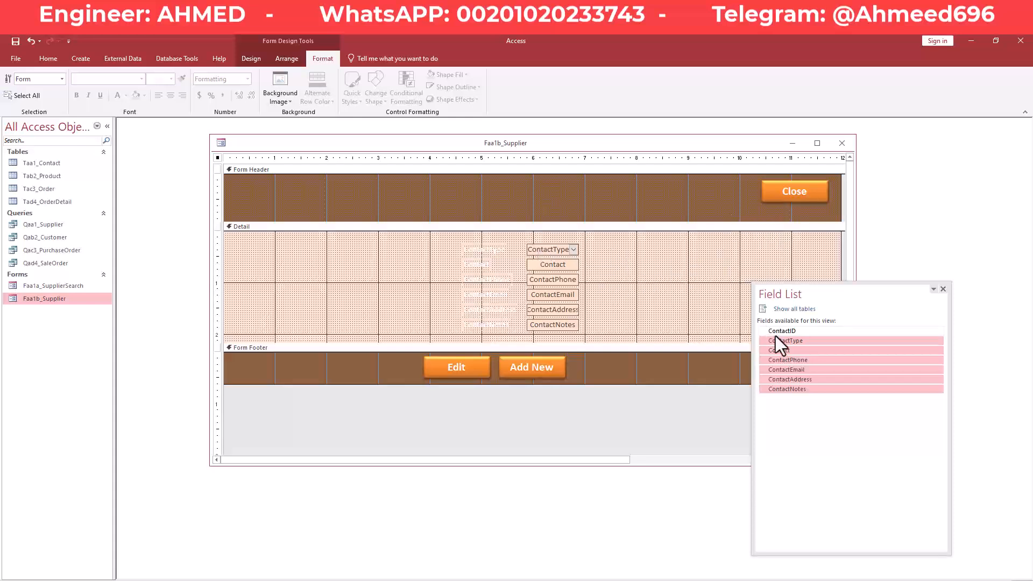
Drag the ContactID field into the Detail section and give it ContactType's formatting.
click(792, 331)
drag(792, 331, 338, 252)
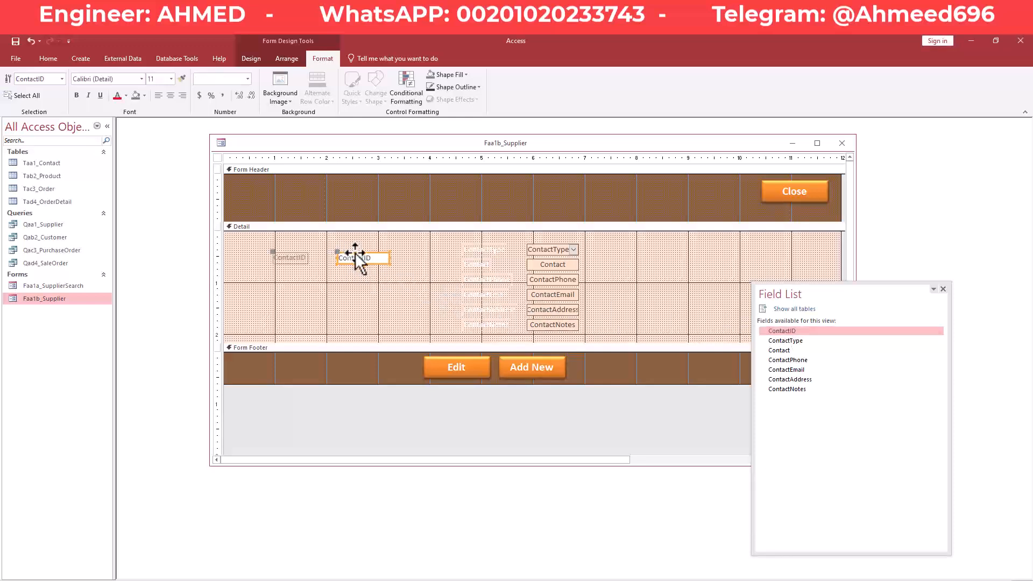
click(434, 258)
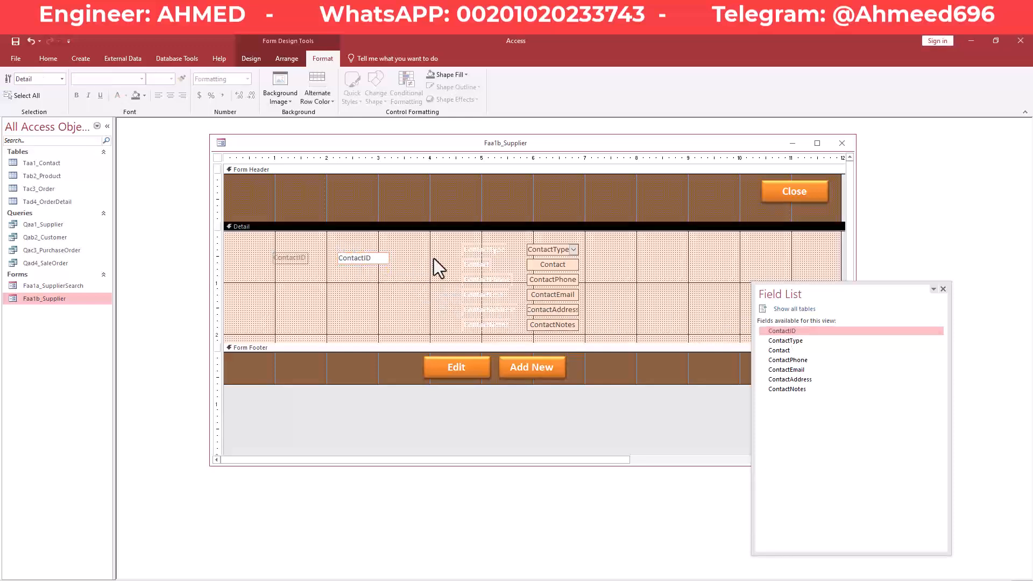
click(537, 250)
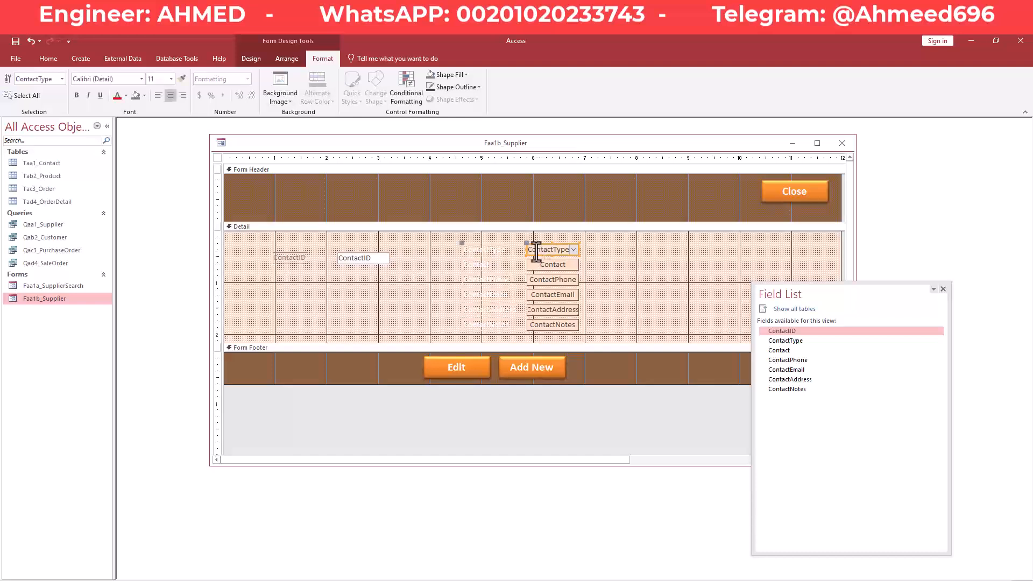
click(182, 79)
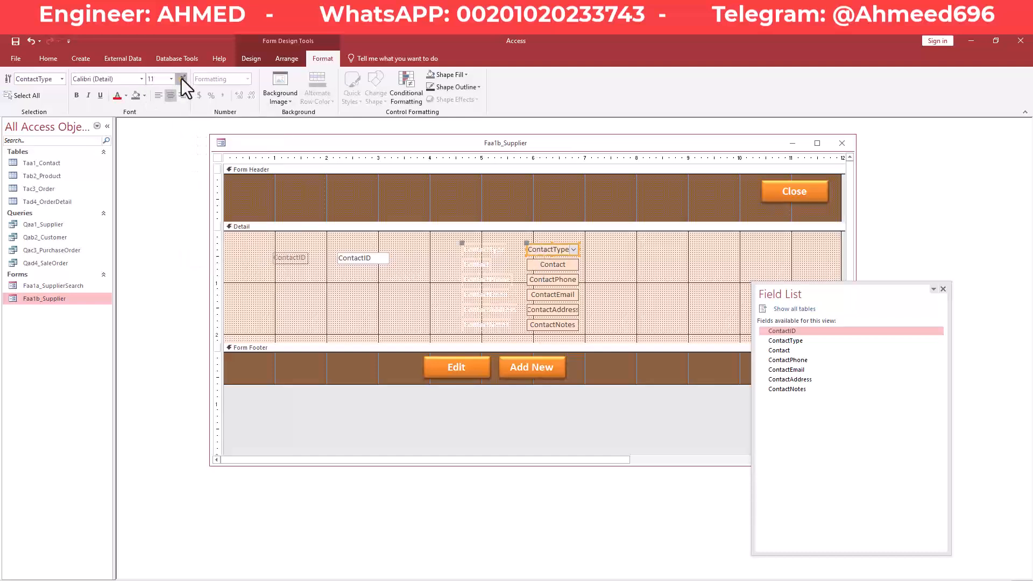
click(357, 260)
click(287, 259)
Move the ContactID label and box above ContactType and save the form.
click(278, 258)
drag(283, 265, 493, 244)
key(Left)
key(Left)
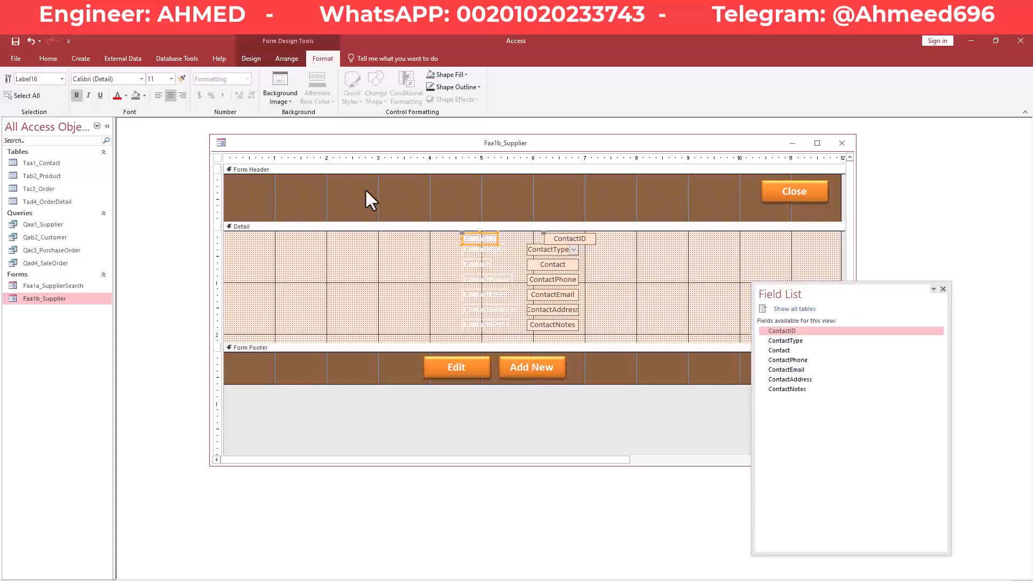
right_click(367, 142)
click(380, 147)
Nudge the ContactID label left, widen it slightly, and select all the contact labels.
click(533, 240)
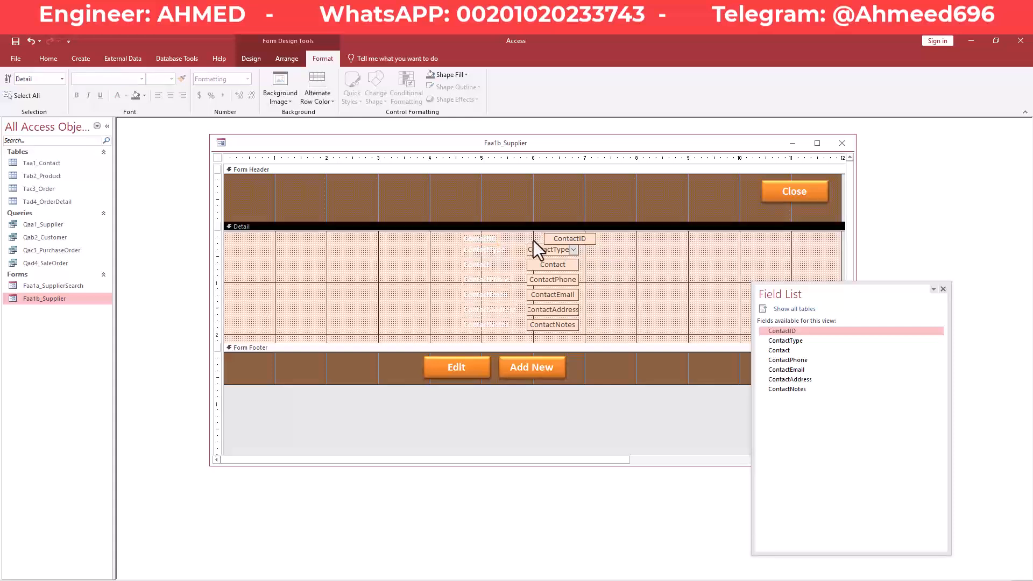
click(568, 243)
click(483, 240)
click(482, 240)
key(Left)
key(Left)
key(Left)
key(Left)
key(Left)
key(Left)
key(Left)
key(Left)
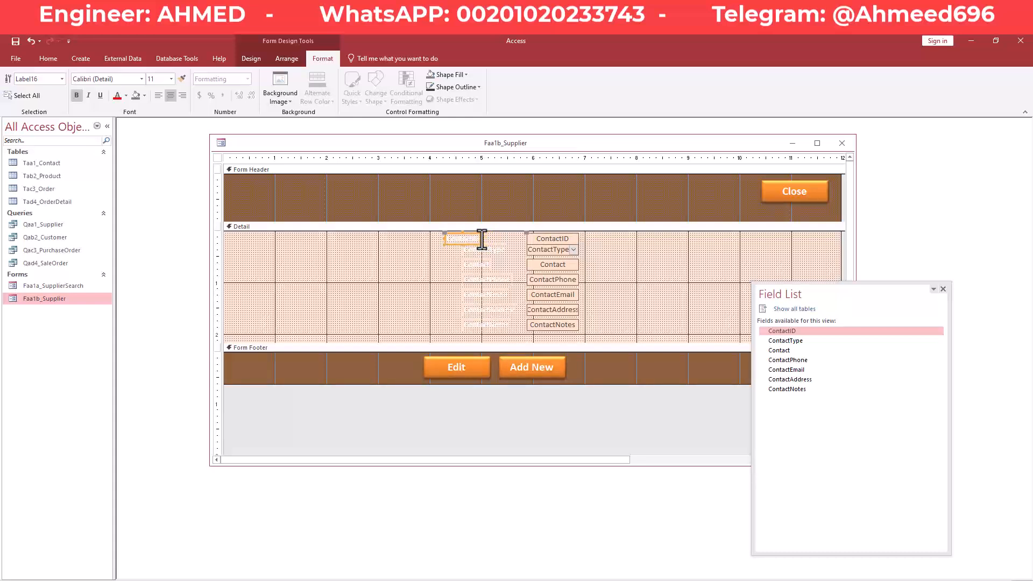
click(599, 251)
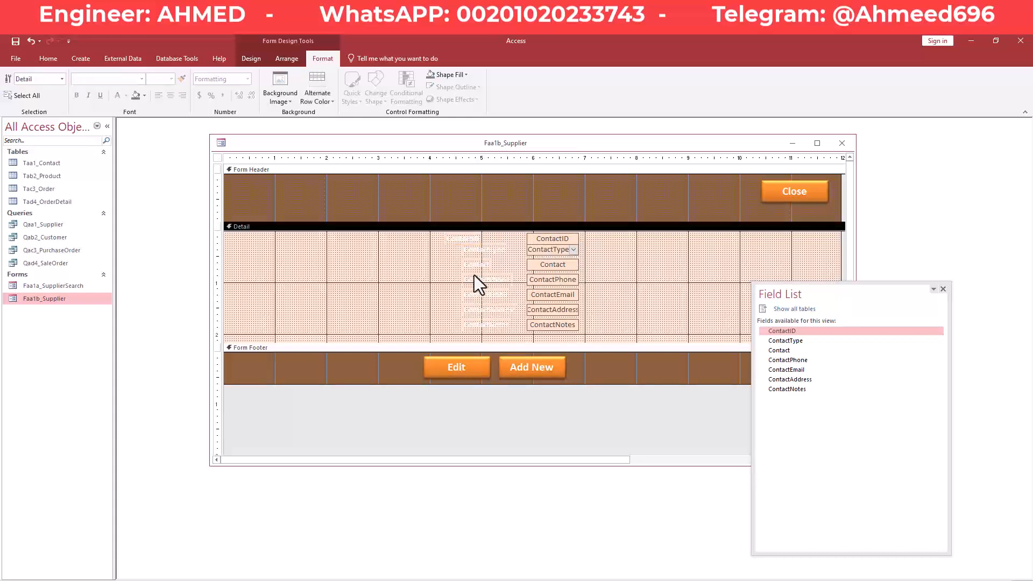
drag(429, 242, 434, 270)
click(452, 239)
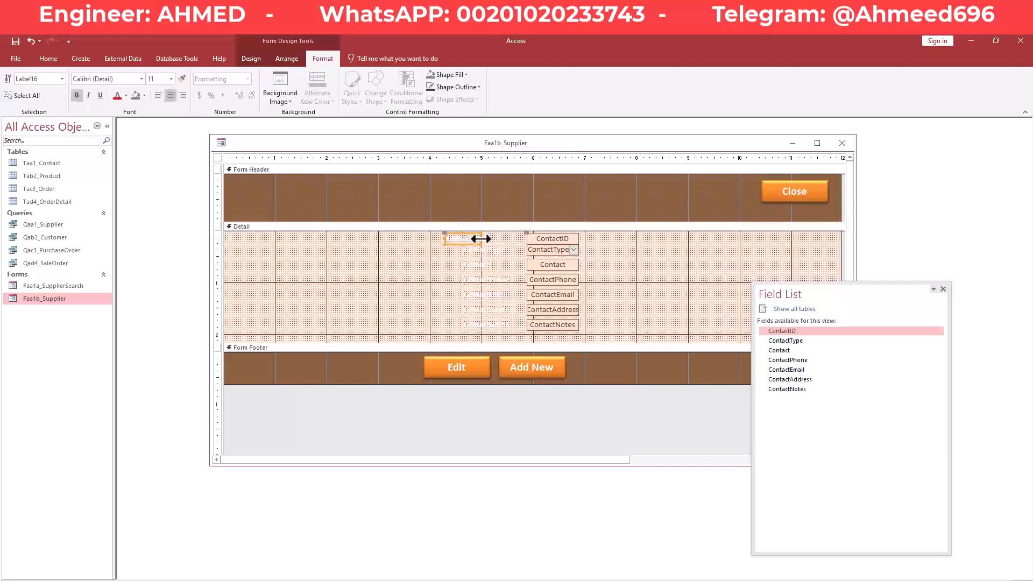
drag(480, 239, 487, 239)
click(431, 295)
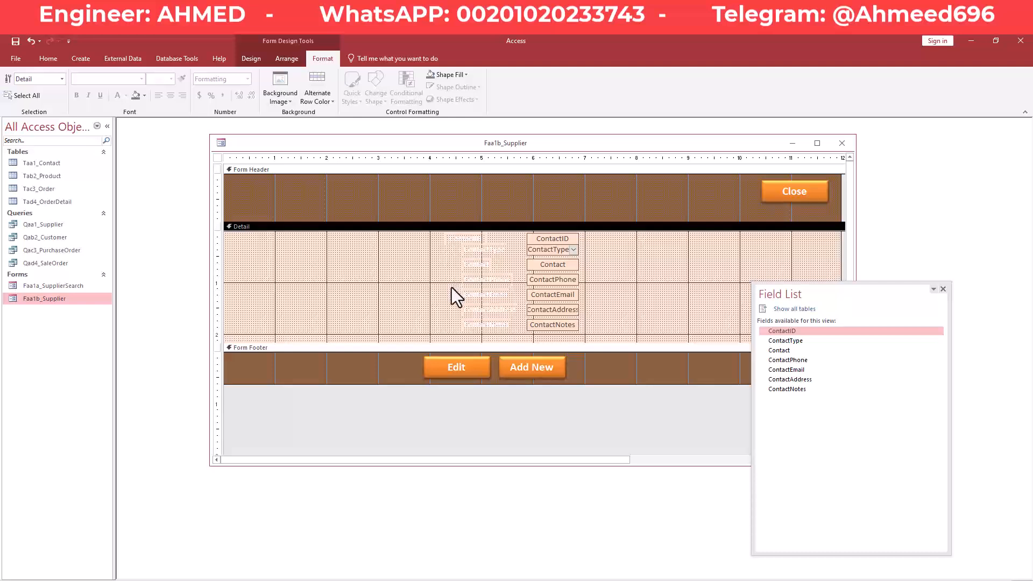
drag(490, 337, 430, 234)
Open the Property Sheet and copy the Form Header back colour #915E33.
key(F4)
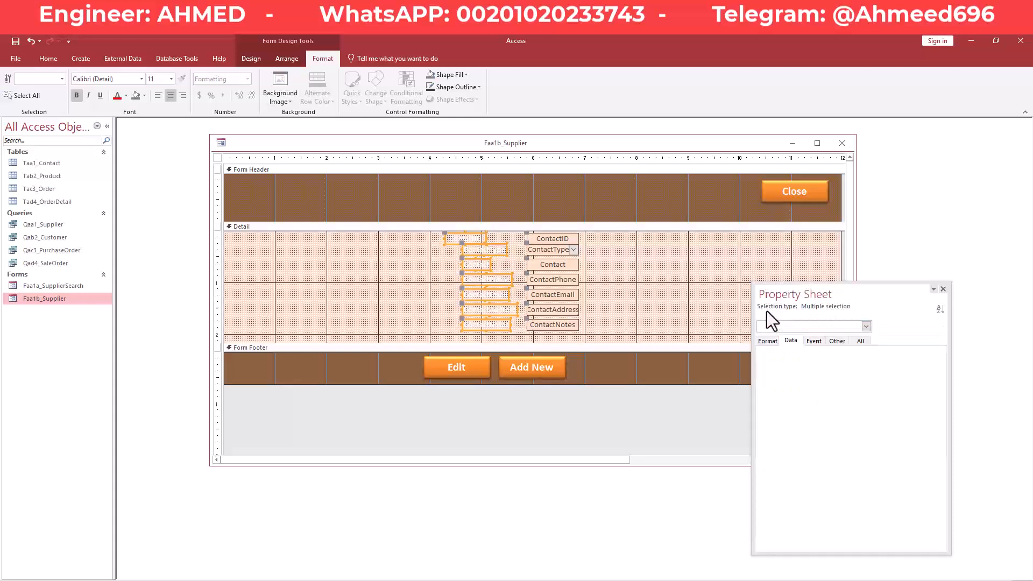
click(774, 342)
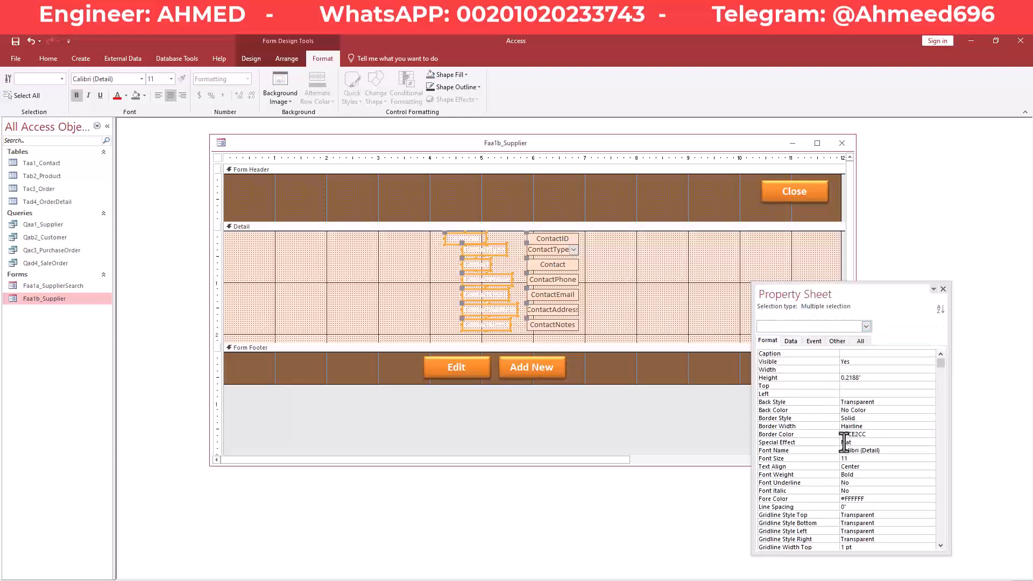
drag(798, 291, 768, 223)
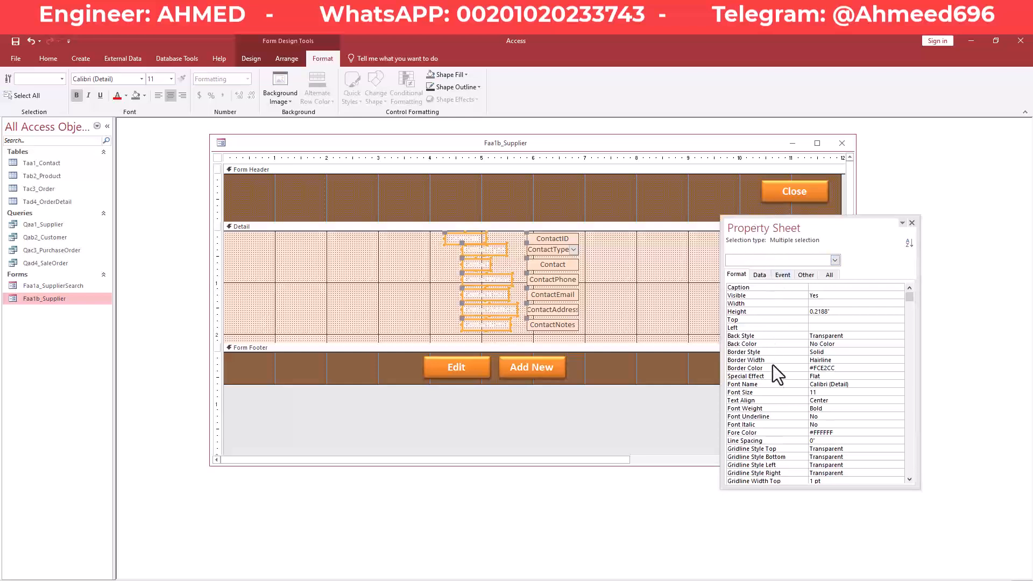
click(861, 433)
click(542, 200)
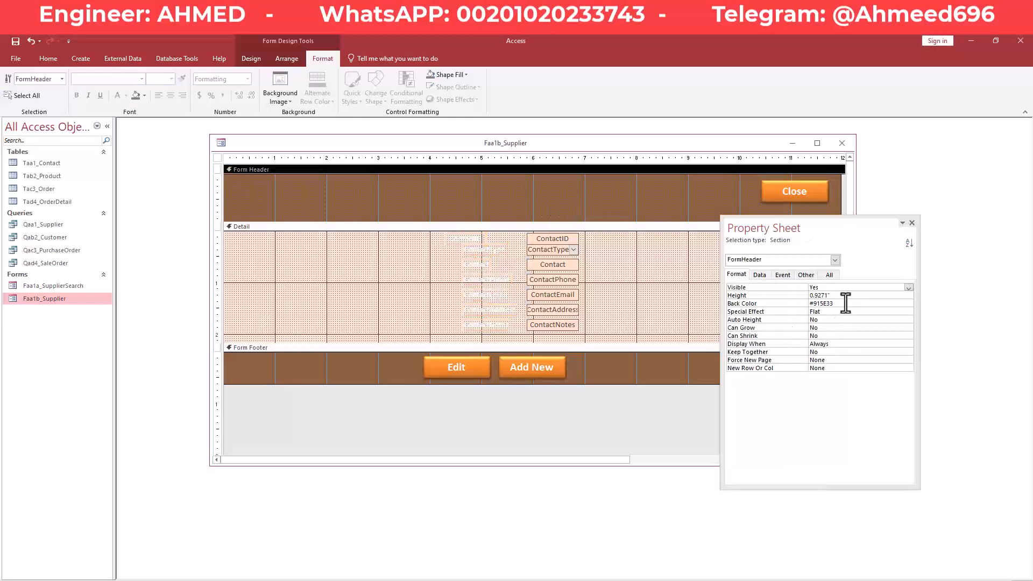
click(805, 305)
key(ctrl+c)
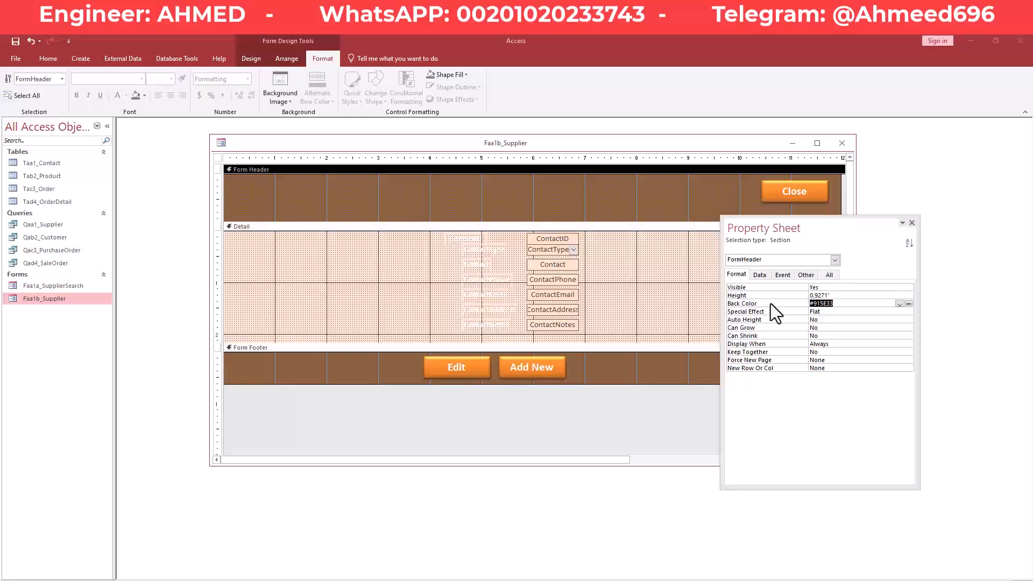
Change the contact labels' fore colour from #FFFFFF to #915E33.
click(618, 283)
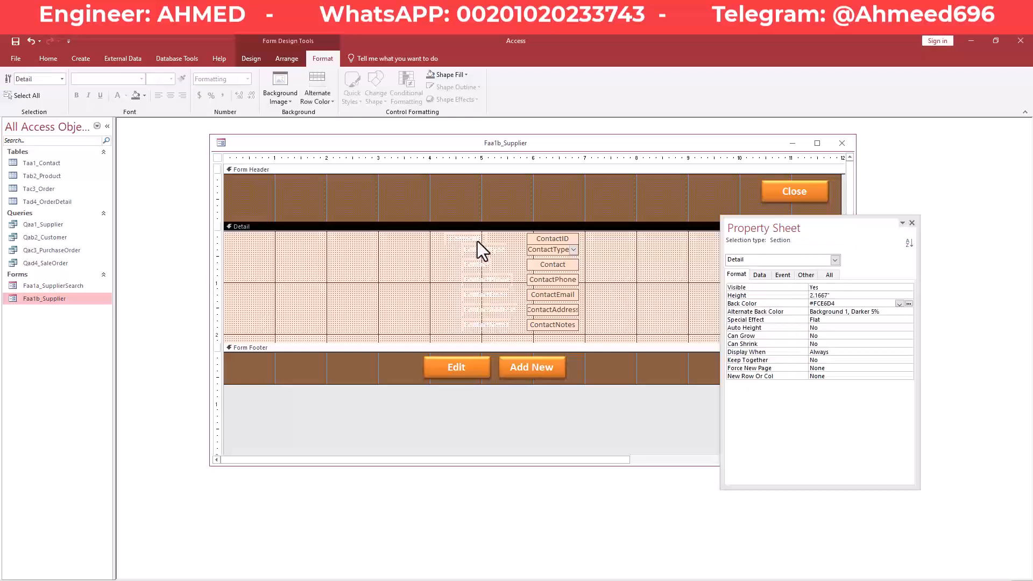
click(478, 241)
click(419, 276)
drag(432, 240, 505, 329)
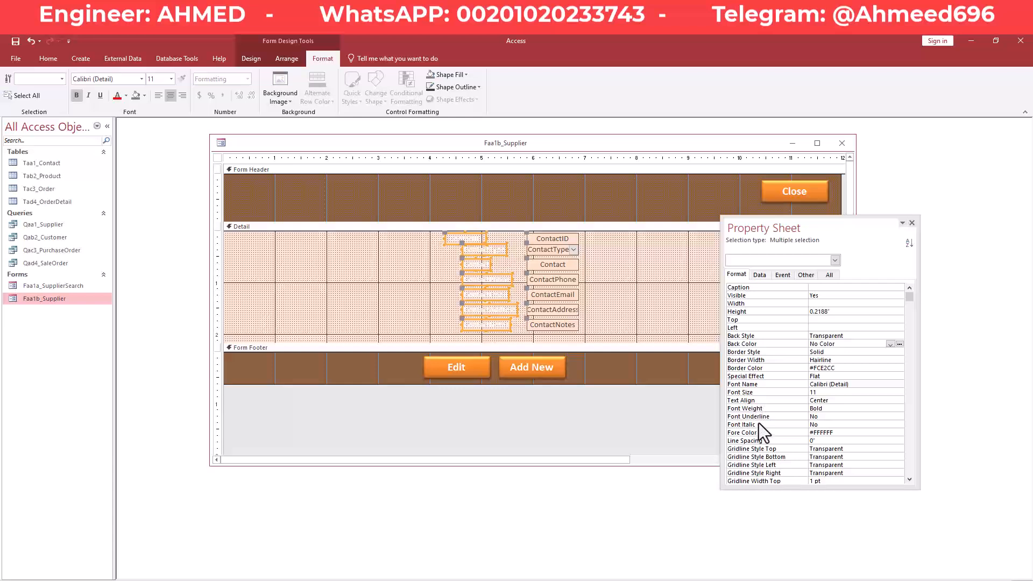
click(845, 432)
drag(844, 432, 780, 436)
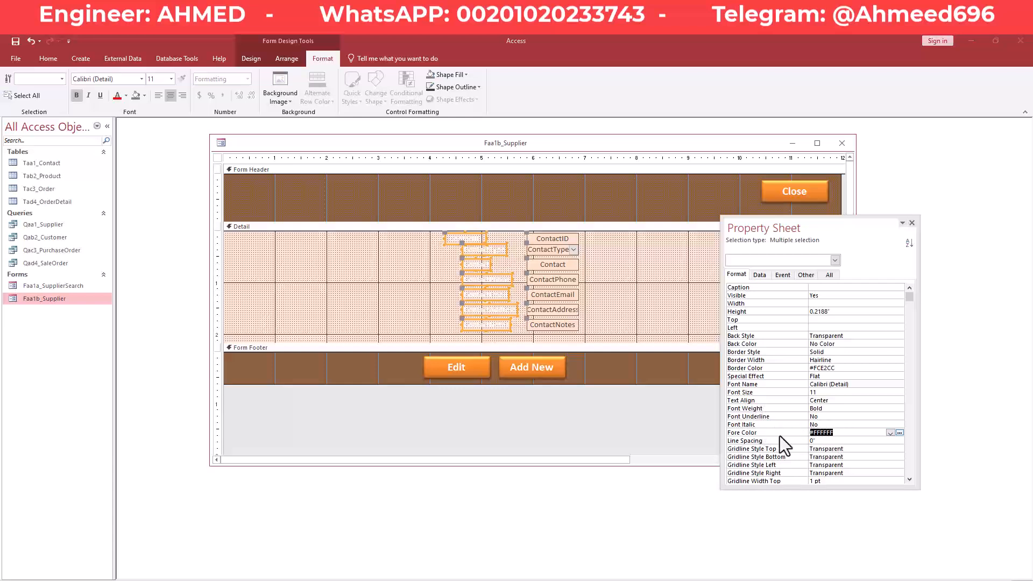
key(ctrl+v)
key(Return)
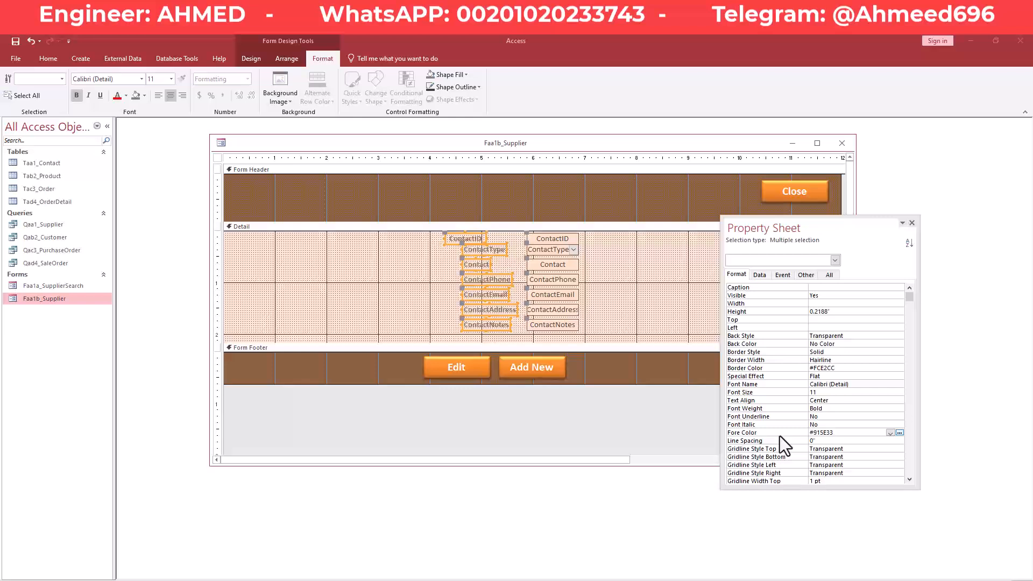
click(619, 296)
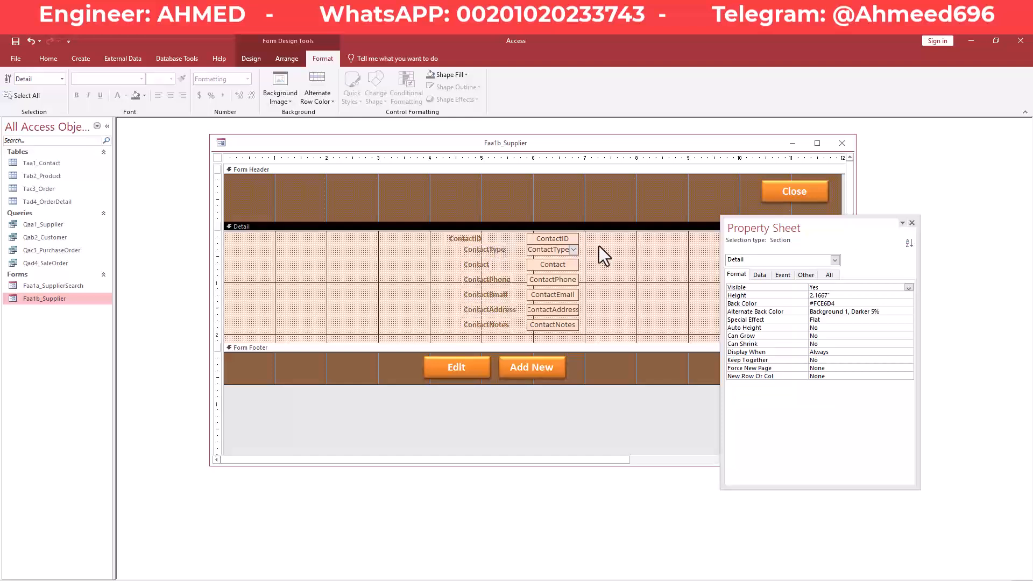
Shift the ContactID label right and align all contact labels along their left edges.
click(471, 241)
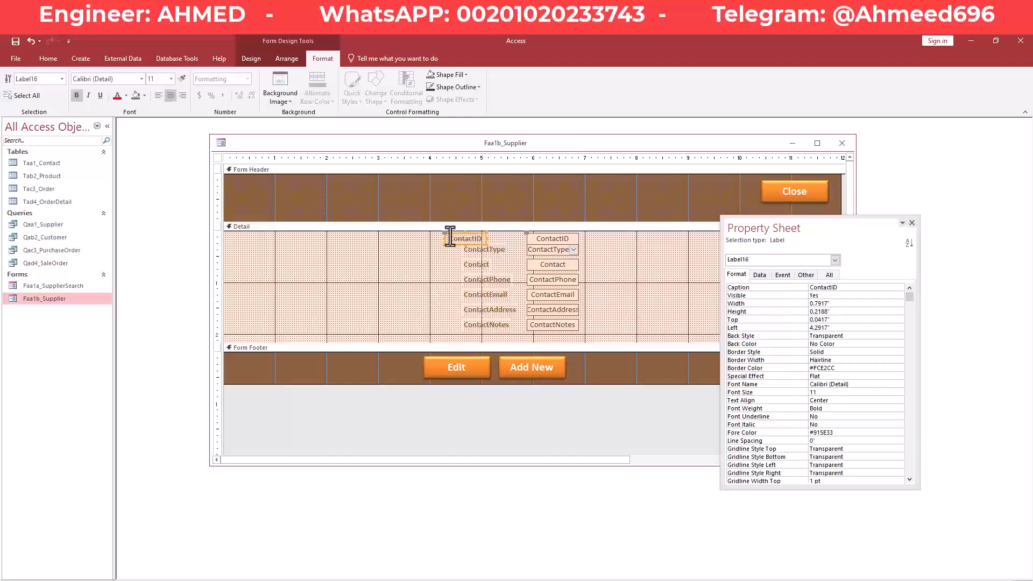
drag(443, 237, 474, 237)
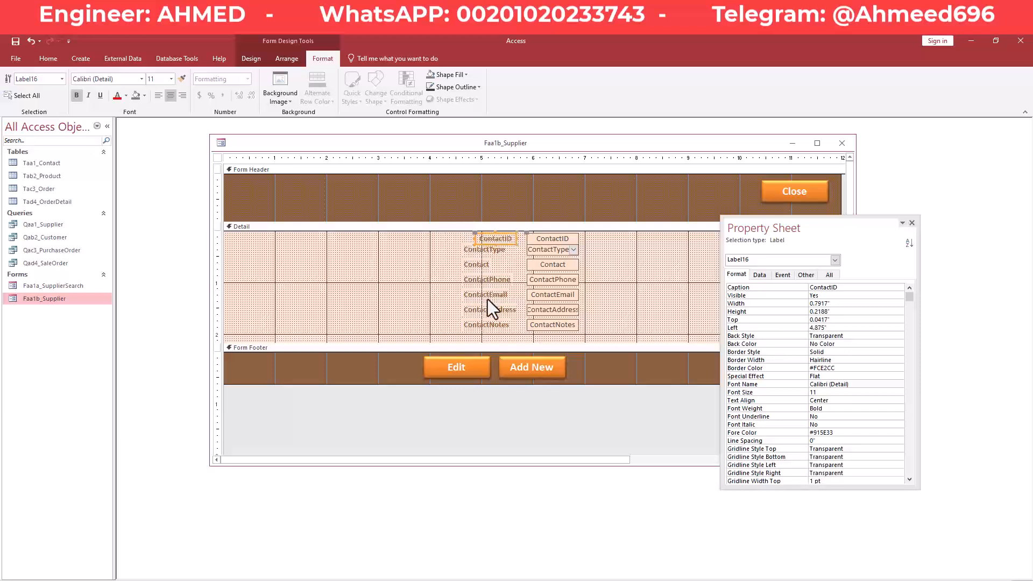
drag(497, 338, 469, 240)
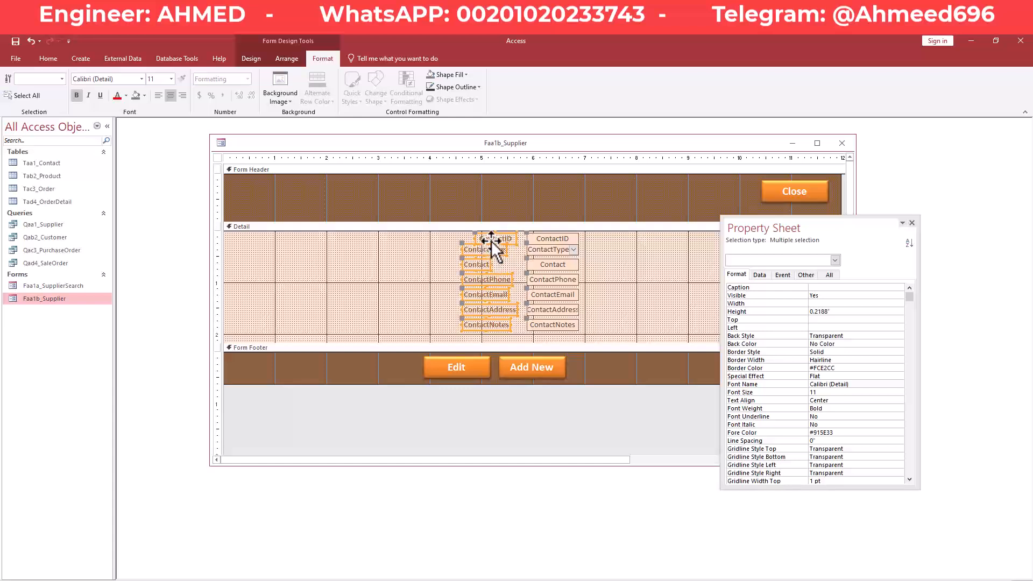
right_click(492, 242)
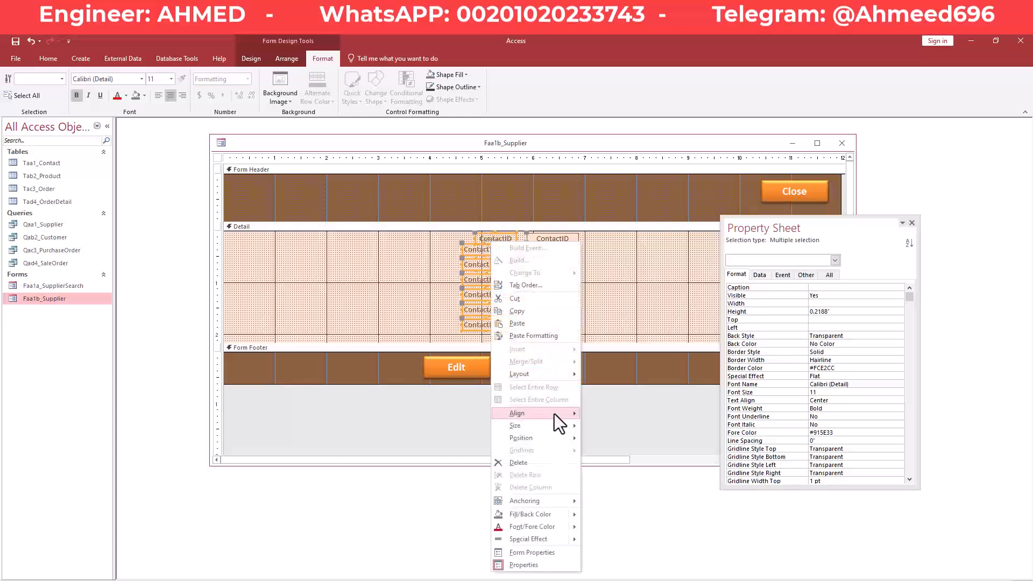
mouse_move(557, 416)
click(604, 415)
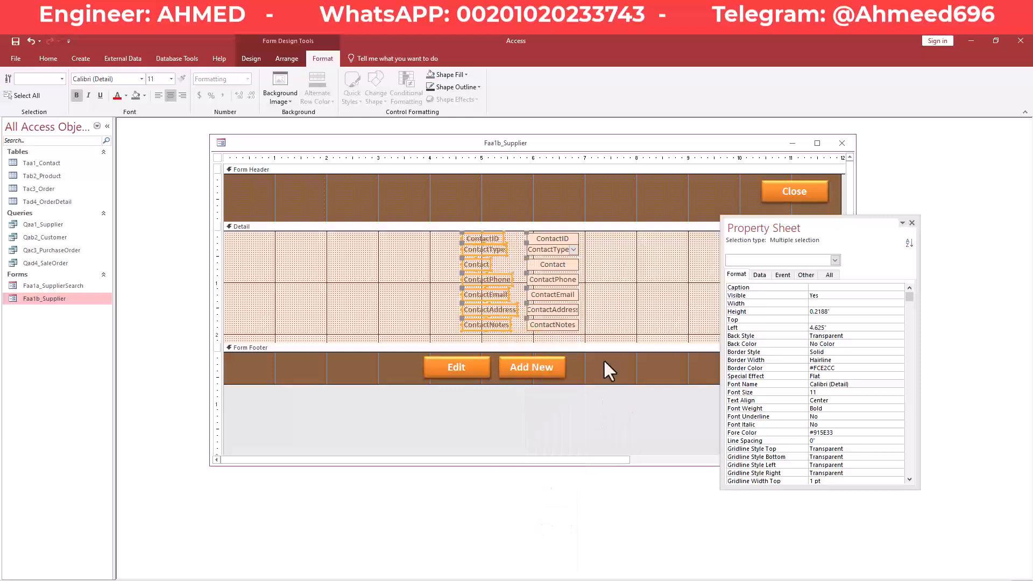
click(619, 306)
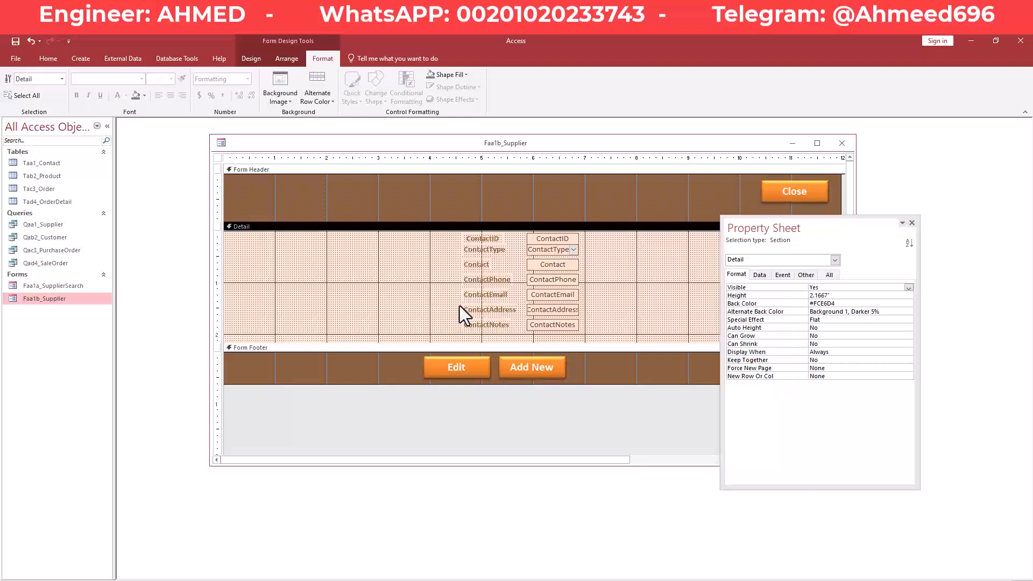
Size the seven contact labels to the widest, 1.0625" each.
click(501, 327)
click(598, 300)
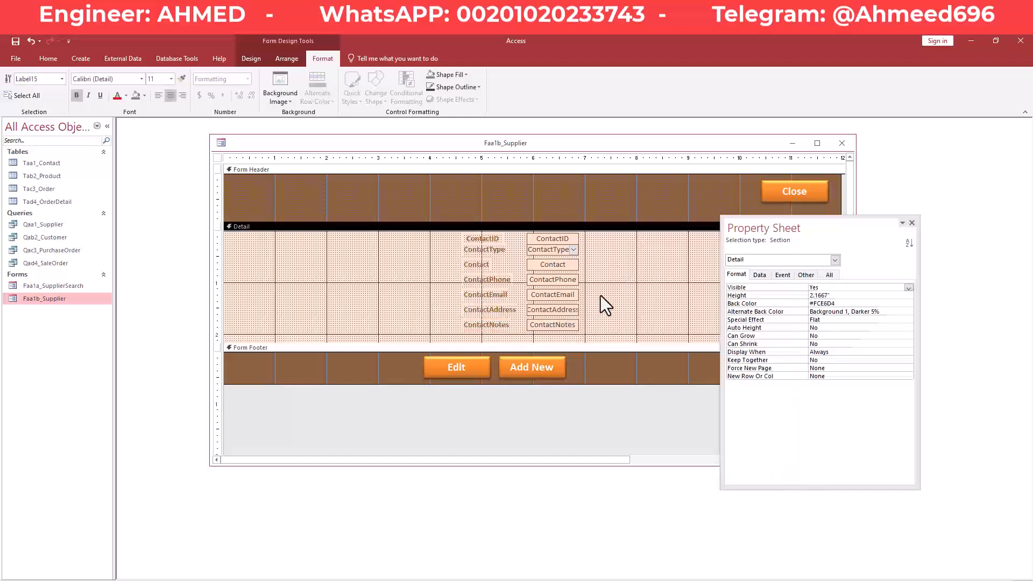
drag(595, 233, 546, 328)
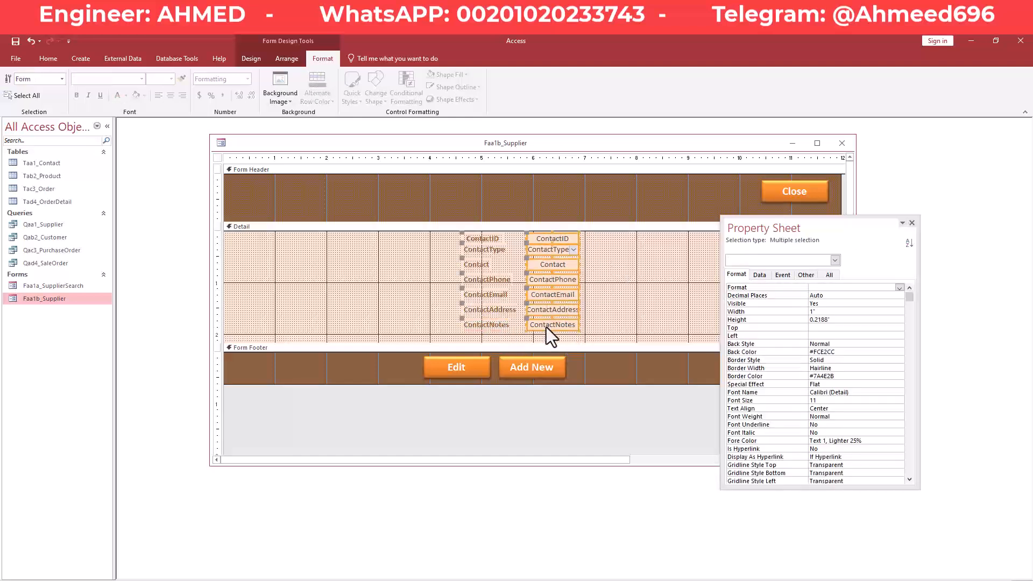
click(507, 325)
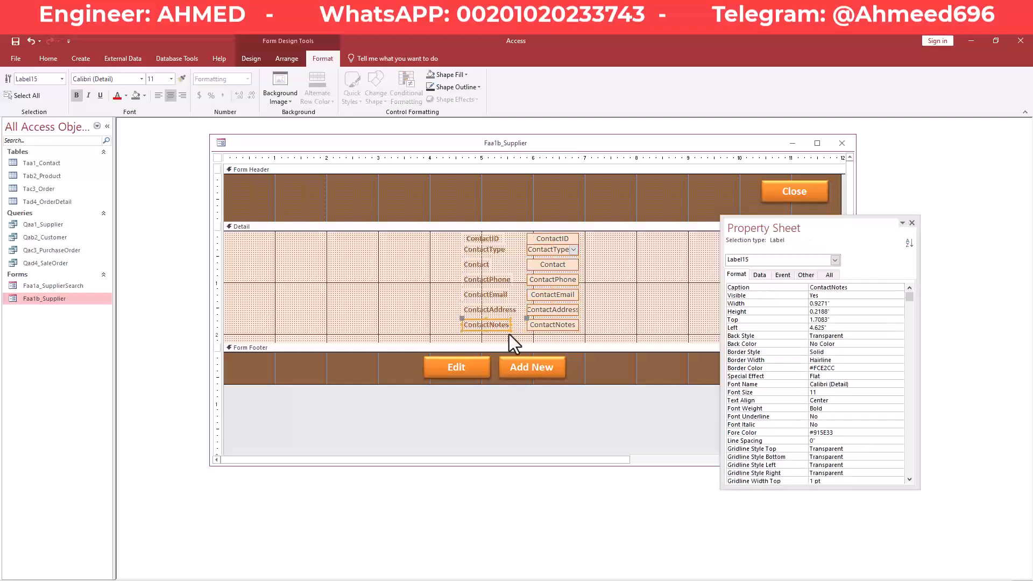
click(516, 334)
drag(516, 333, 466, 237)
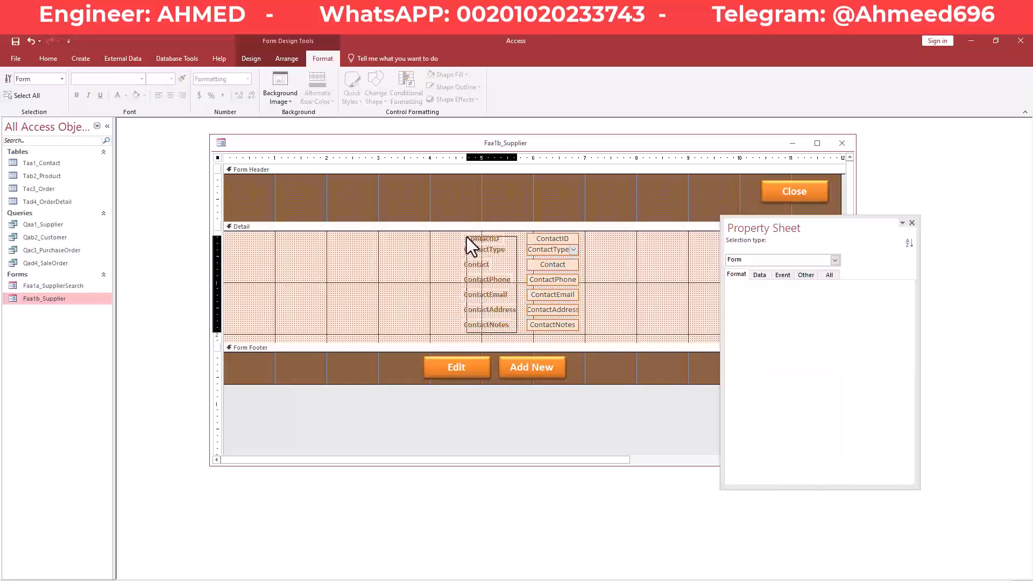
right_click(493, 242)
mouse_move(531, 429)
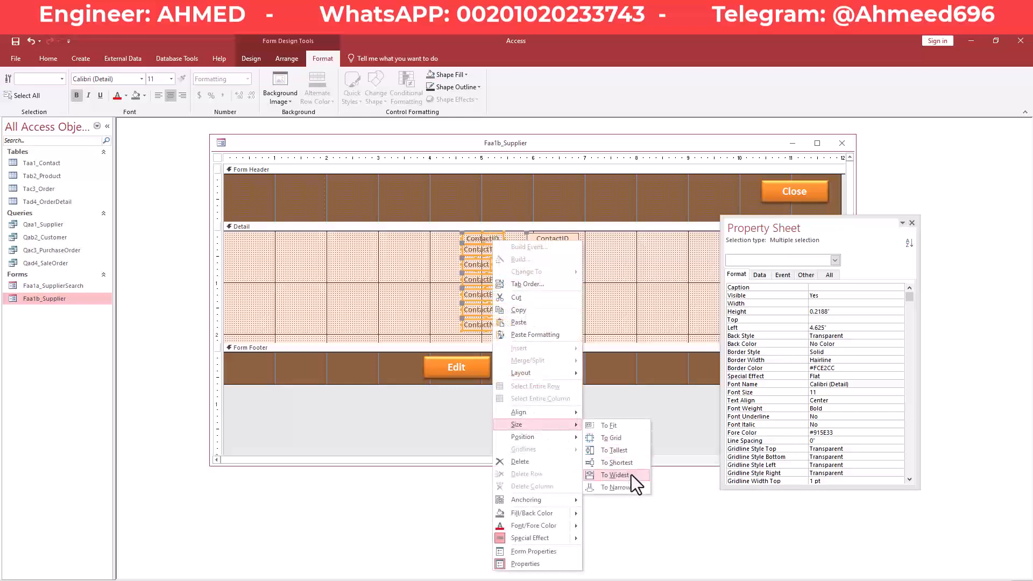
click(615, 475)
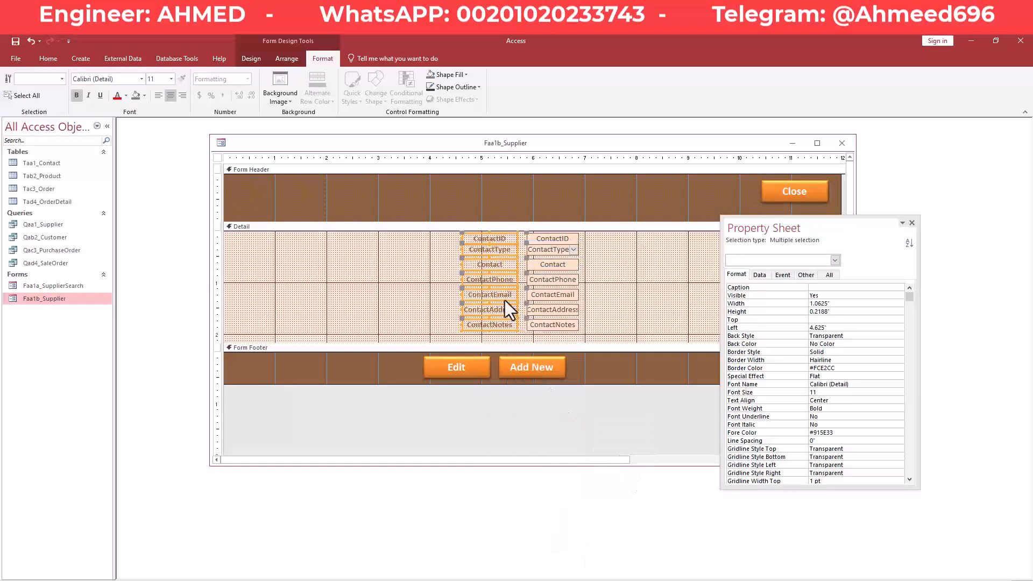
Stretch the left edges of the seven contact text boxes toward their labels.
click(438, 262)
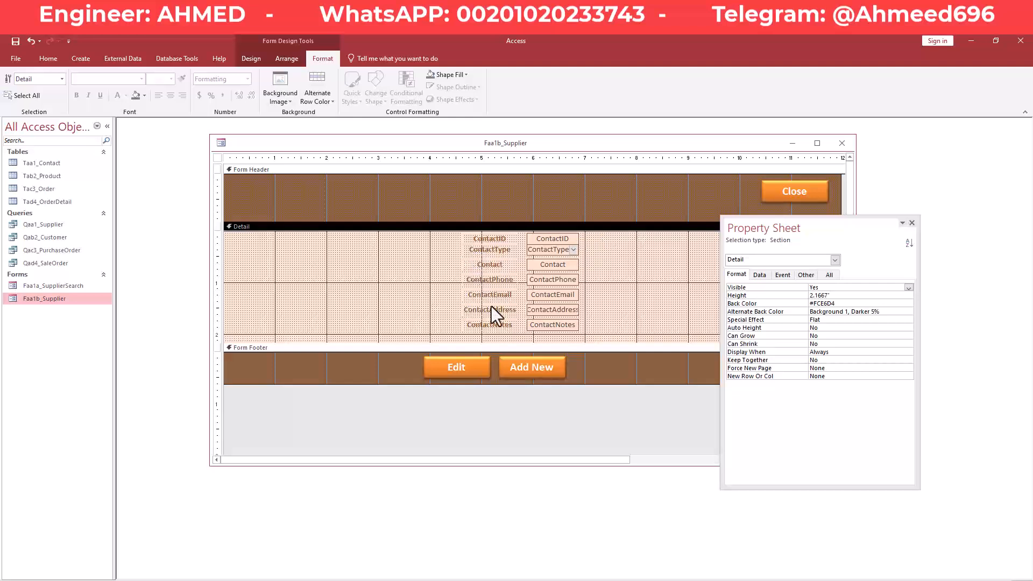
drag(589, 237, 545, 327)
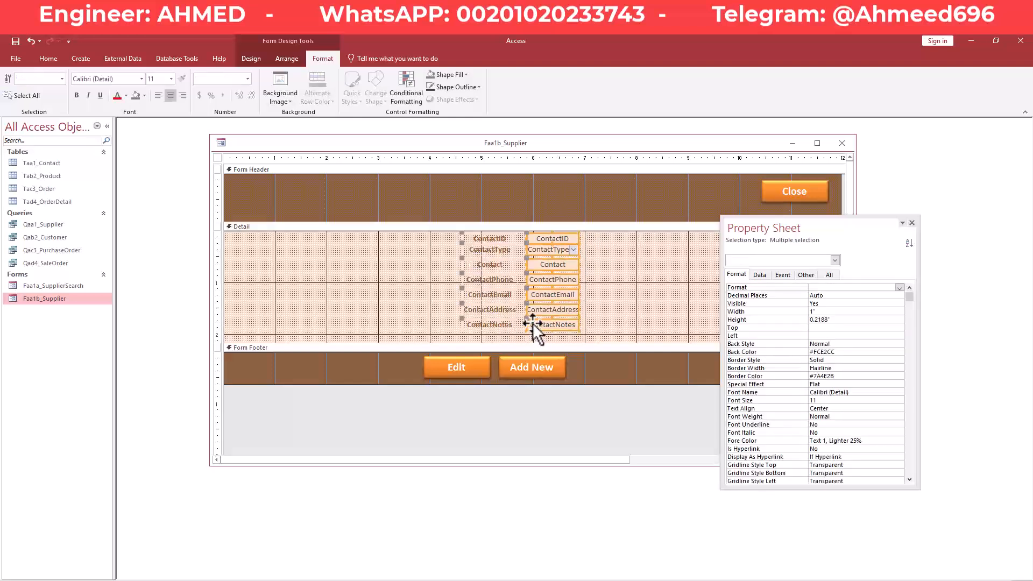
drag(523, 238, 519, 238)
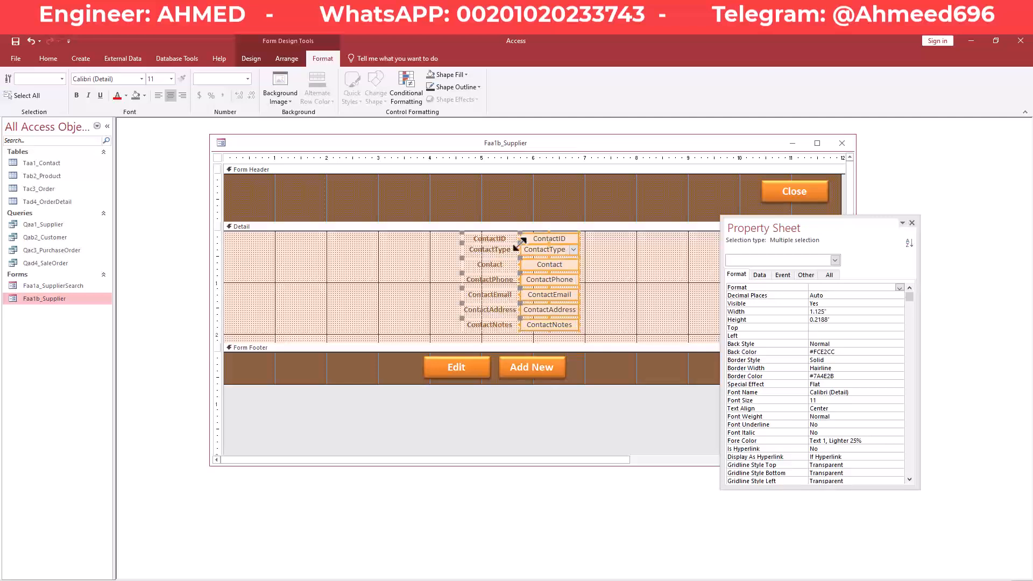
Check each label's position, from ContactNotes up to ContactID.
click(493, 318)
click(498, 311)
click(498, 293)
click(500, 277)
click(500, 250)
click(500, 238)
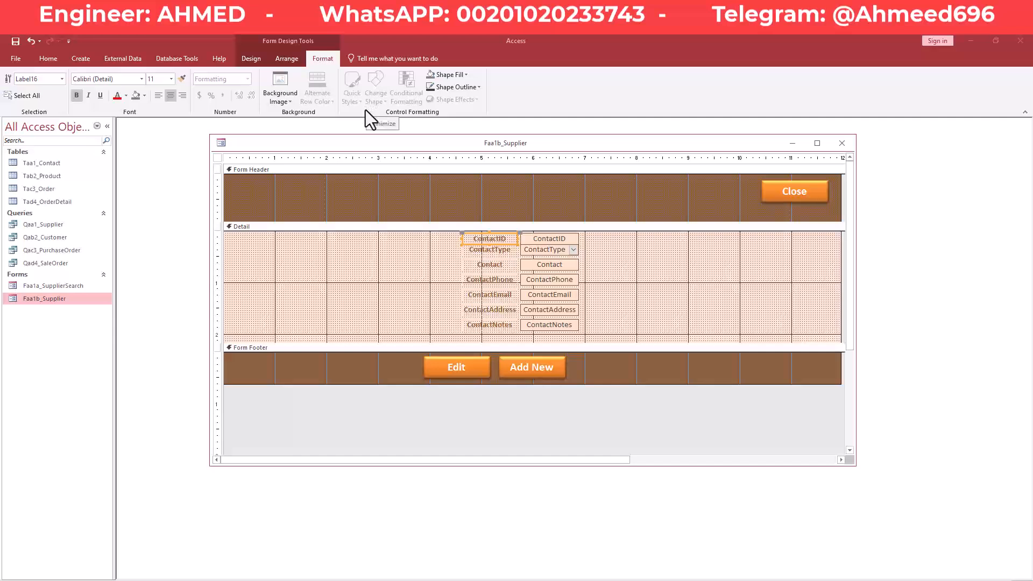
Widen the seven contact text boxes to the right, to 2.8333".
double_click(632, 276)
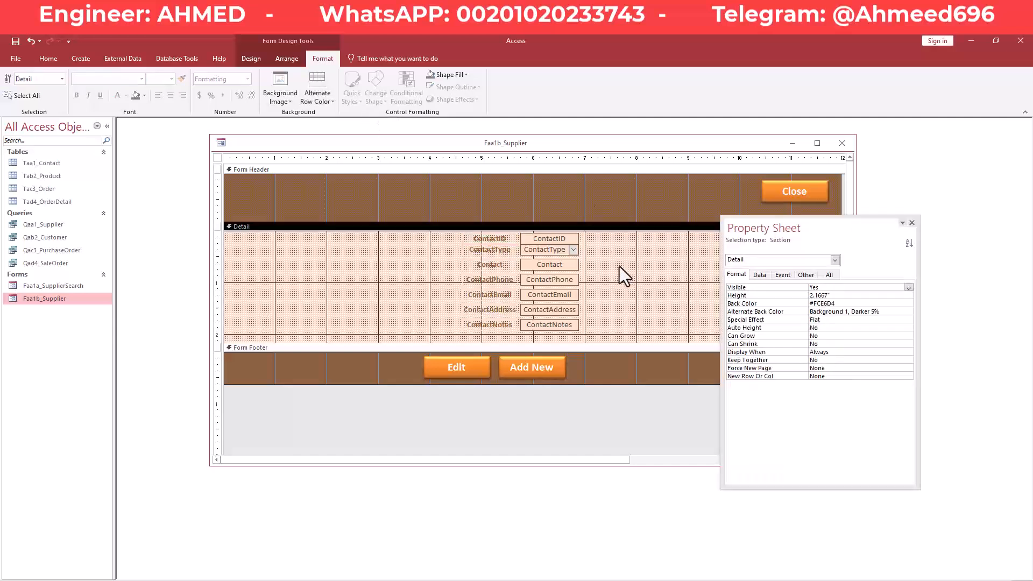
drag(771, 232, 826, 270)
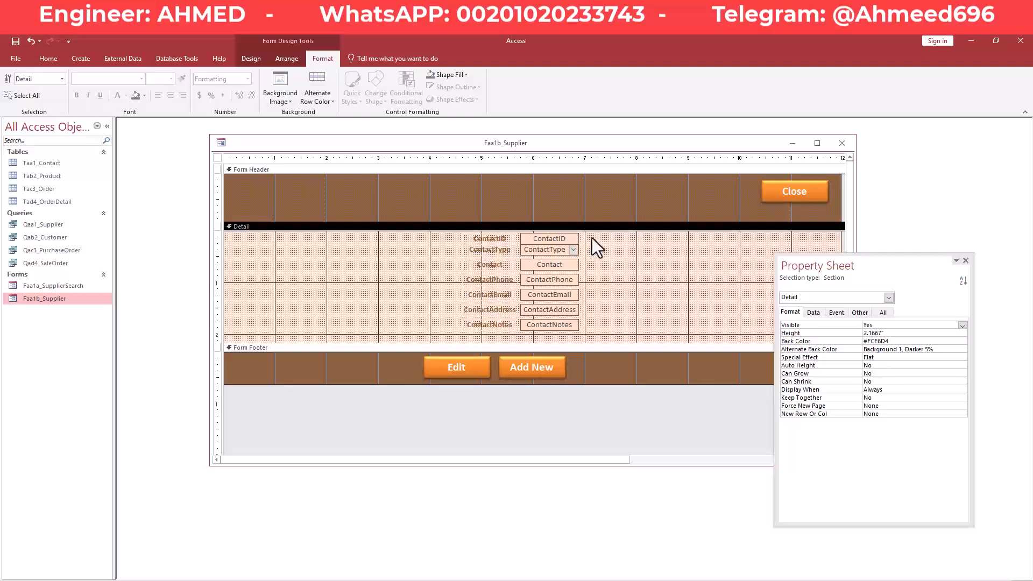
drag(599, 236, 553, 332)
drag(867, 265, 896, 321)
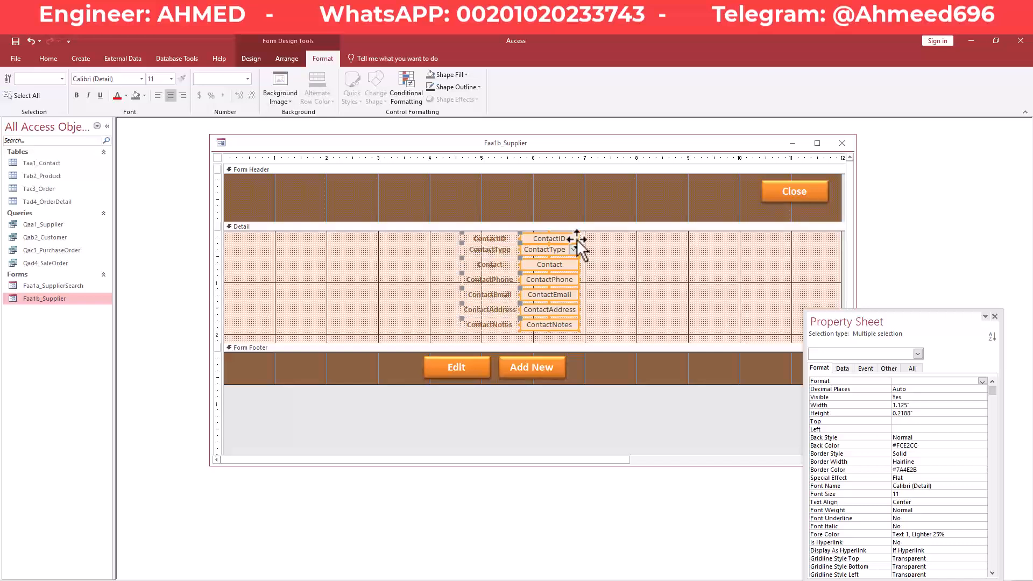
drag(579, 239, 476, 325)
Nudge the labels and boxes with the arrow keys until centered in the Detail section.
click(703, 255)
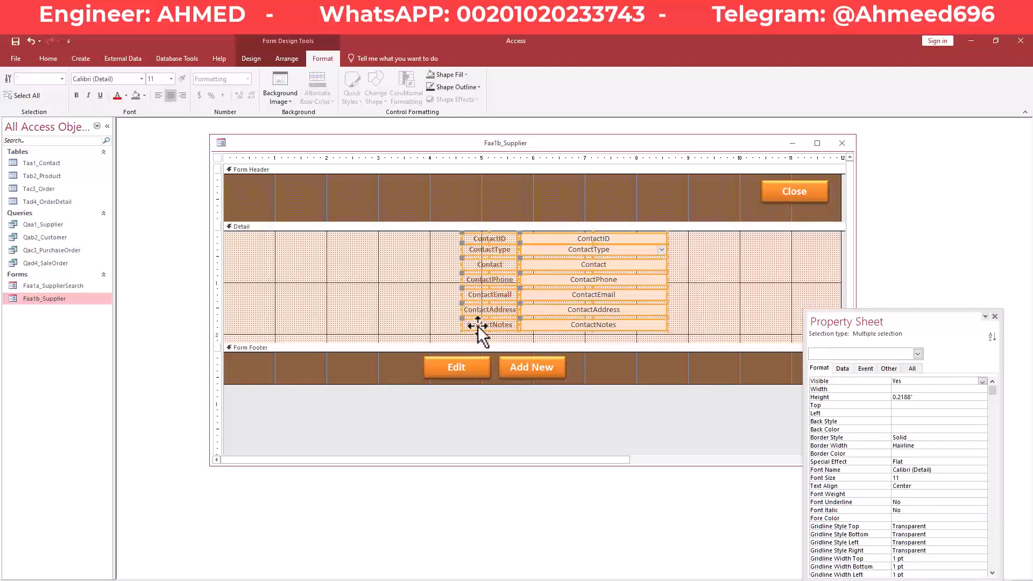
key(Left)
key(Left)
key(Left)
key(Left)
key(Left)
key(Left)
key(Left)
key(Left)
key(Left)
key(Left)
key(Left)
key(Left)
key(Left)
key(Left)
key(Left)
key(Left)
key(Left)
key(Left)
key(Left)
key(Left)
key(Left)
key(Left)
key(Left)
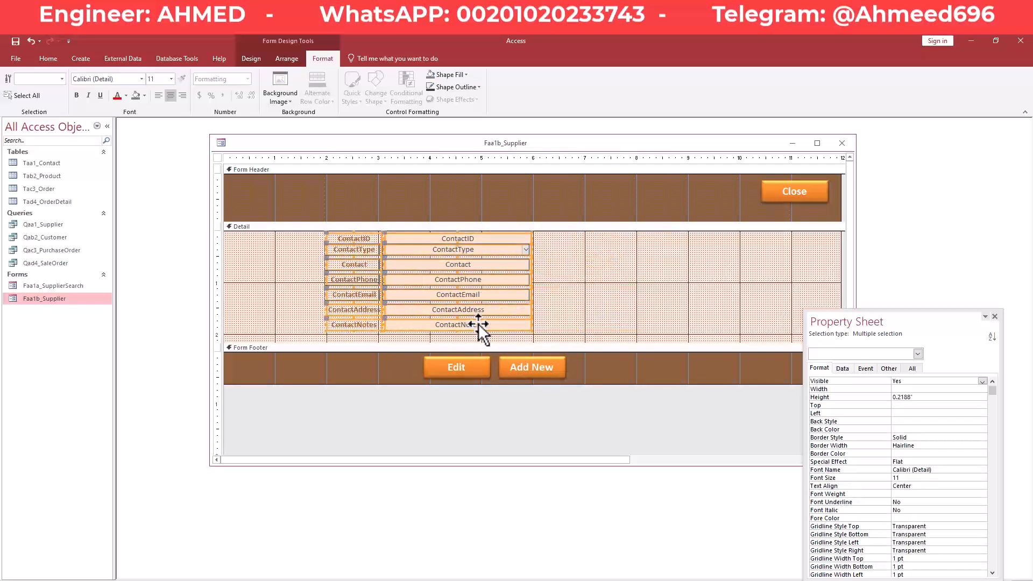
key(Left)
key(Left)
key(Left)
key(Left)
key(Left)
key(Left)
key(Left)
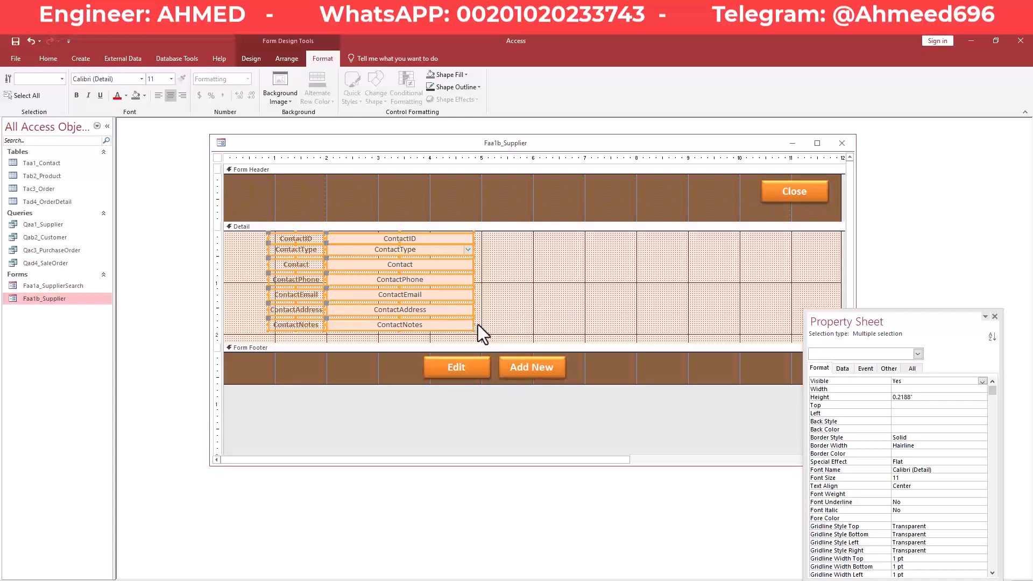
key(Right)
key(Right)
key(Right)
key(Right)
key(Right)
key(Right)
key(Right)
key(Right)
key(Right)
key(Right)
key(Right)
key(Right)
key(Right)
key(Right)
key(Right)
key(Right)
key(Right)
key(Right)
key(Right)
key(Right)
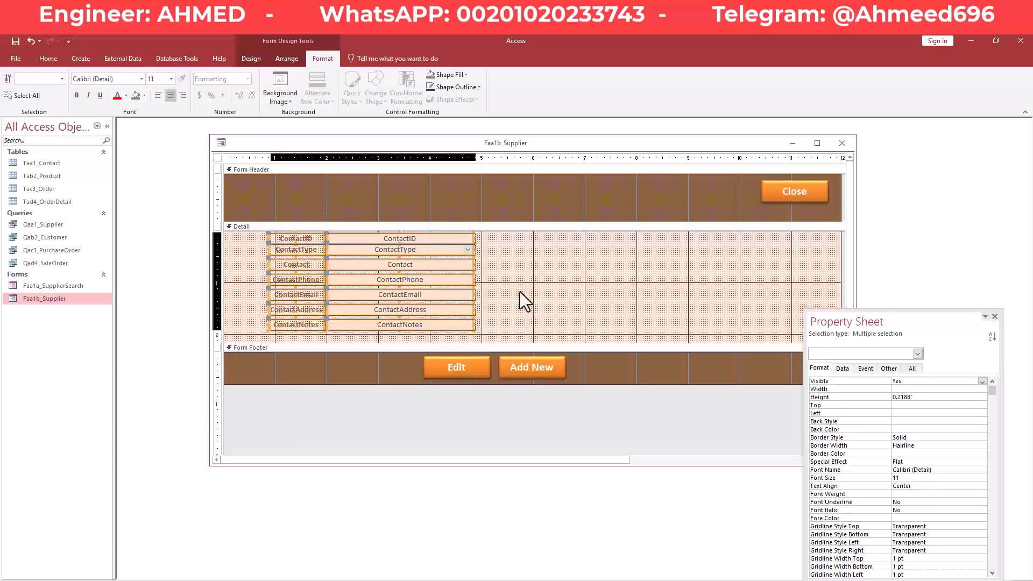
key(Left)
key(Right)
key(Right)
key(Right)
key(Right)
key(Right)
key(Right)
key(Right)
key(Right)
key(Right)
key(Right)
key(Right)
key(Right)
key(Right)
key(Right)
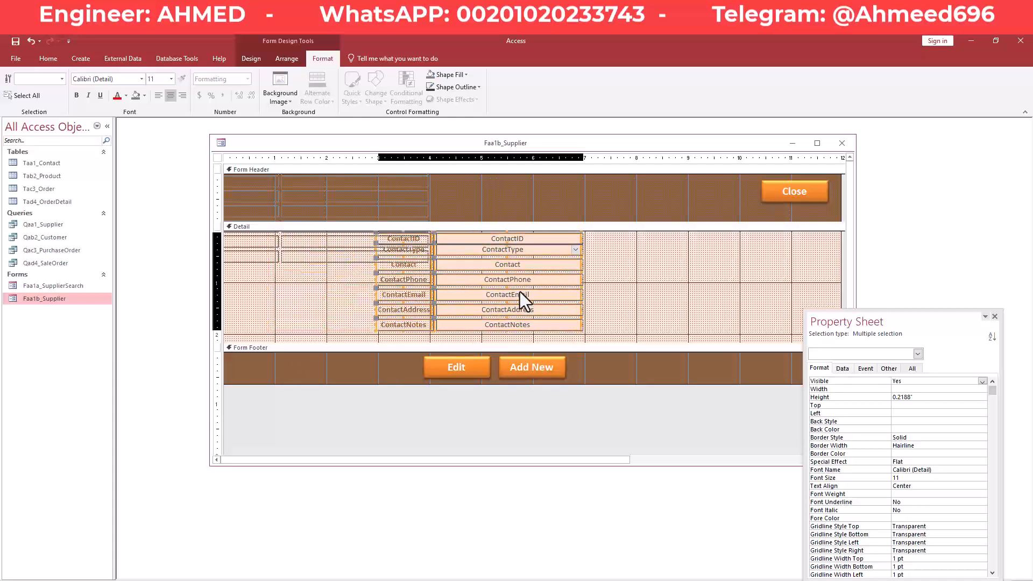
key(Right)
key(Right)
key(Right)
key(Right)
key(Right)
key(Right)
key(Right)
key(Right)
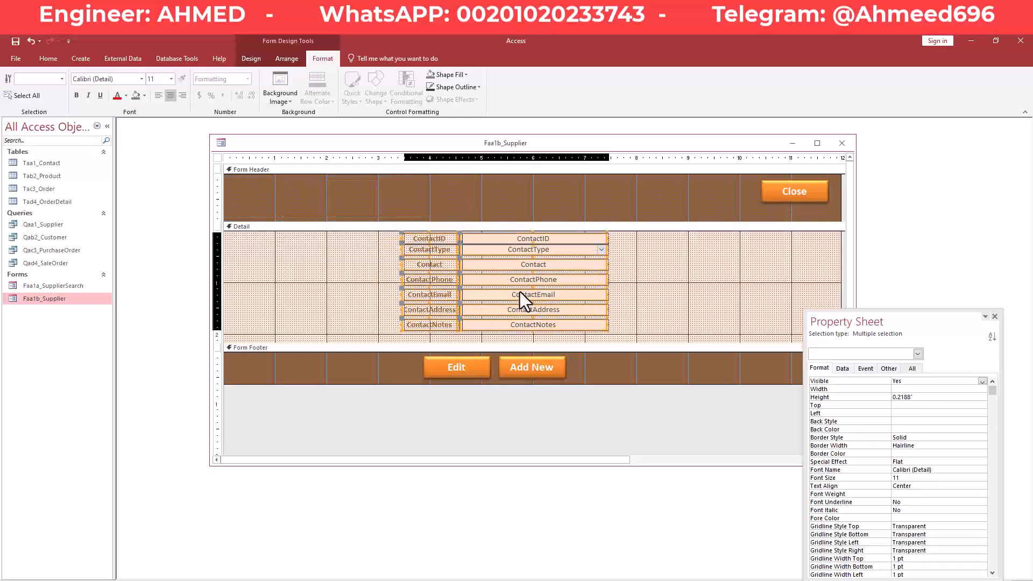
click(682, 261)
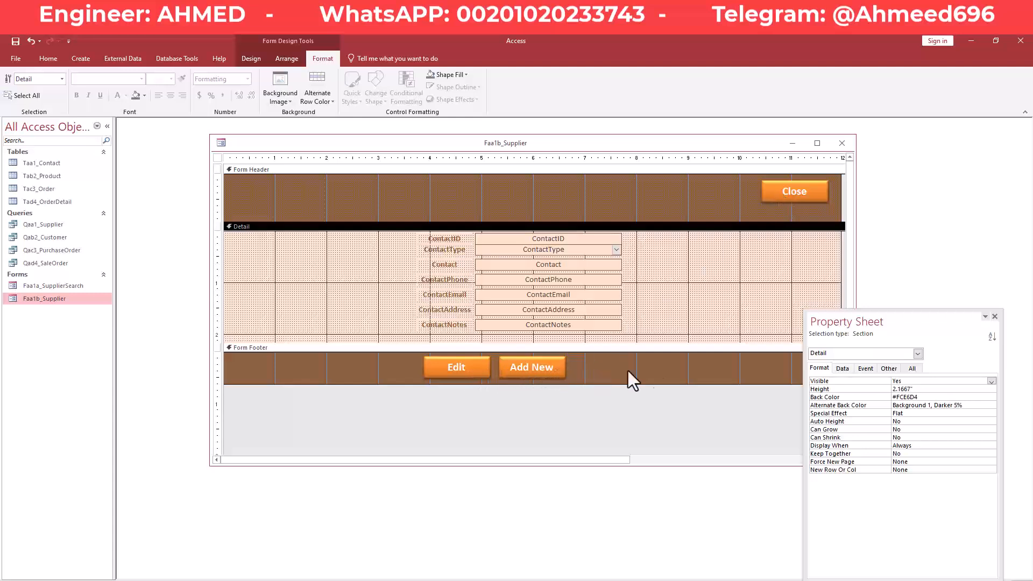
Check the Contact, ContactType and ContactID boxes' properties.
drag(876, 322, 874, 353)
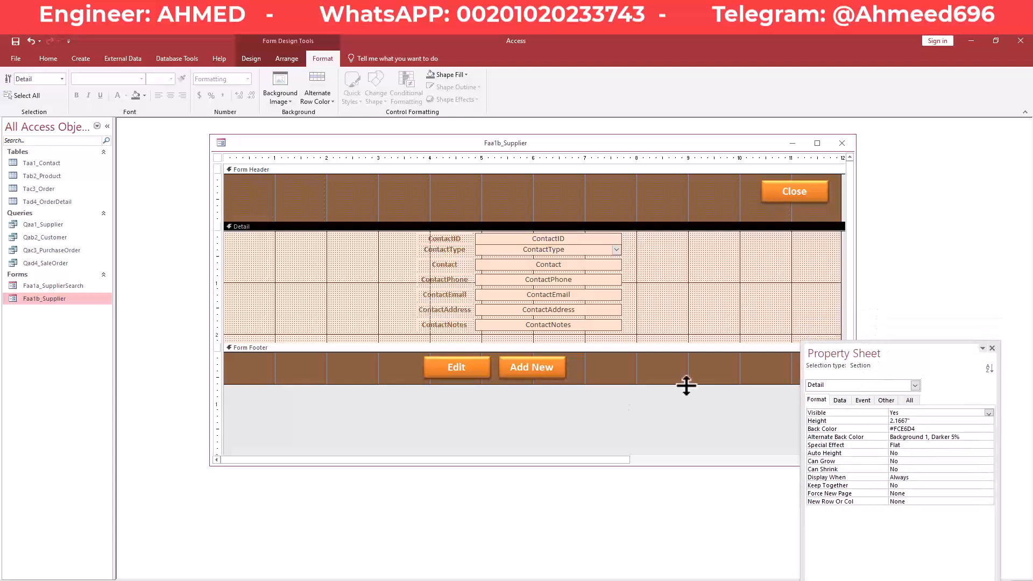
click(579, 265)
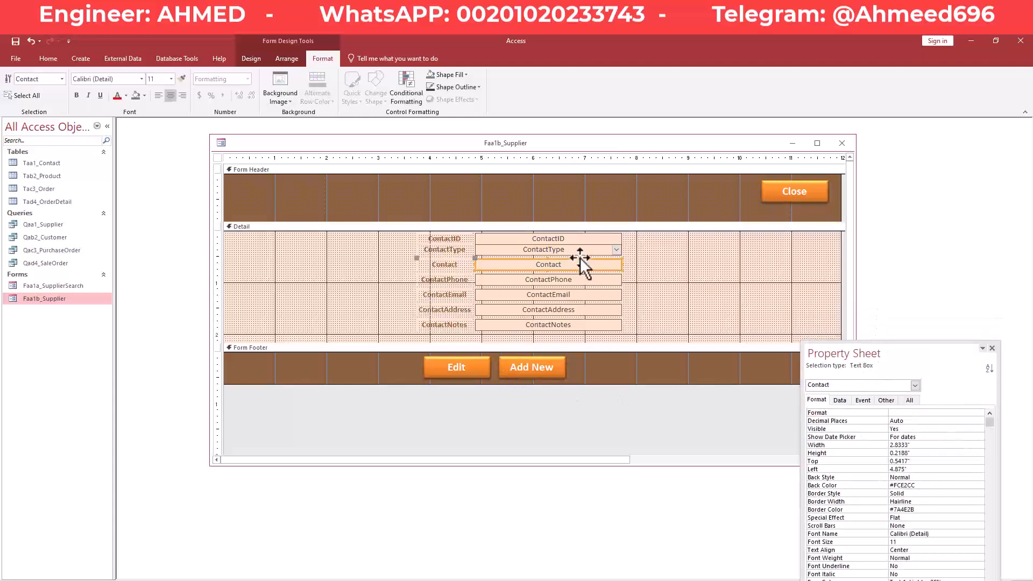
click(582, 250)
click(587, 238)
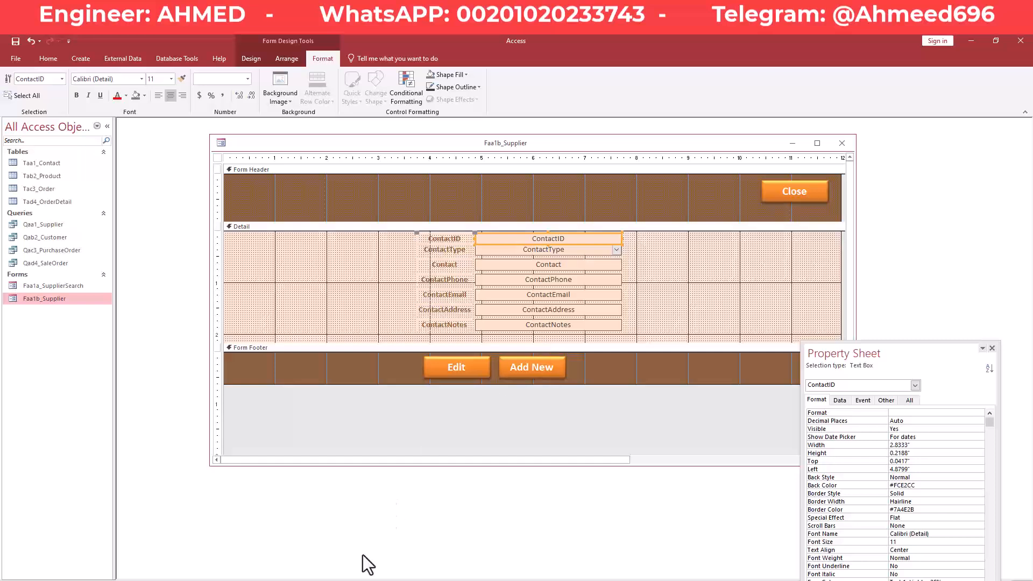
Bring up the Inventory database, close the purchase order forms, and open FAg7_Supplier.
mouse_move(405, 580)
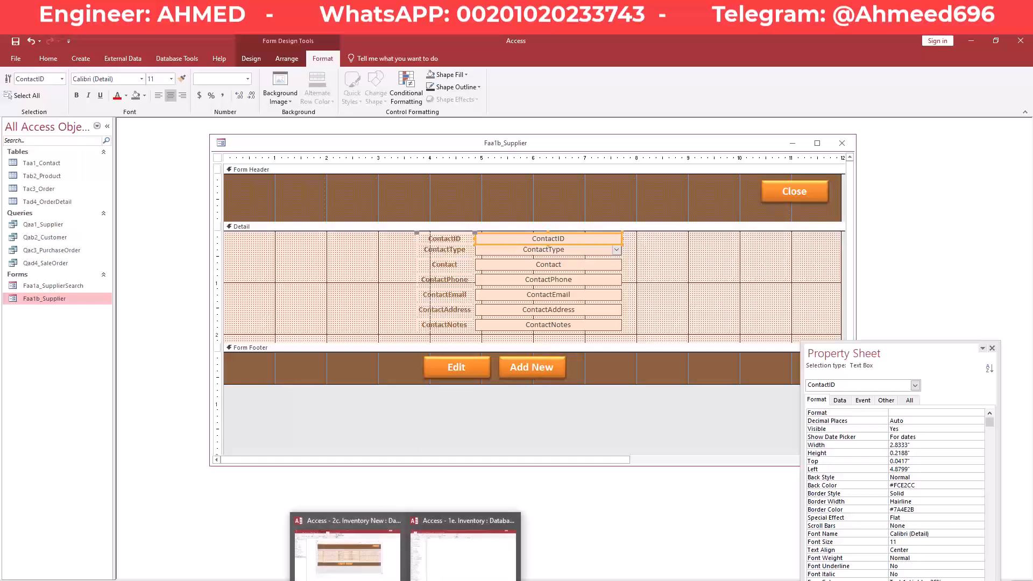
click(450, 556)
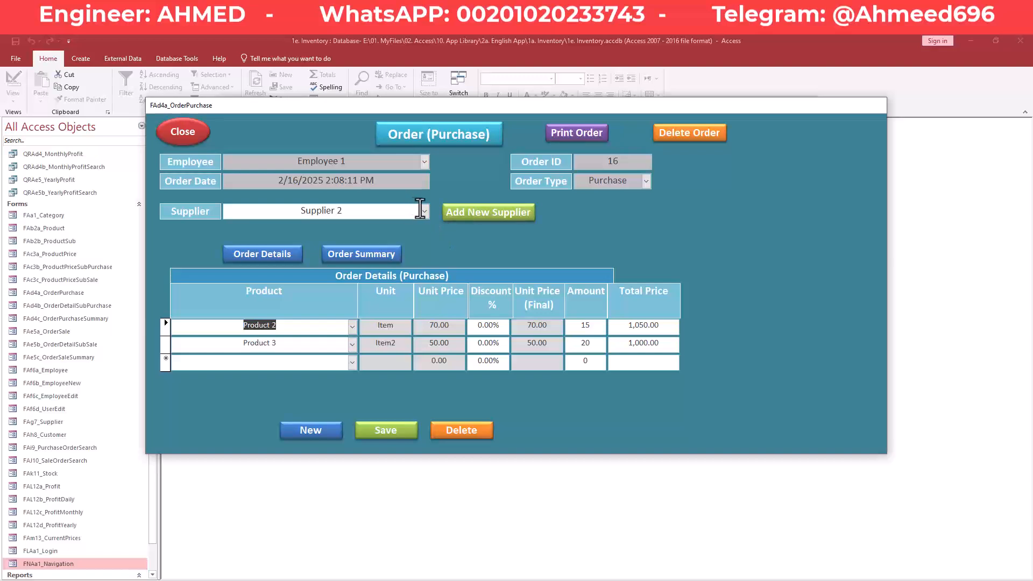
click(183, 131)
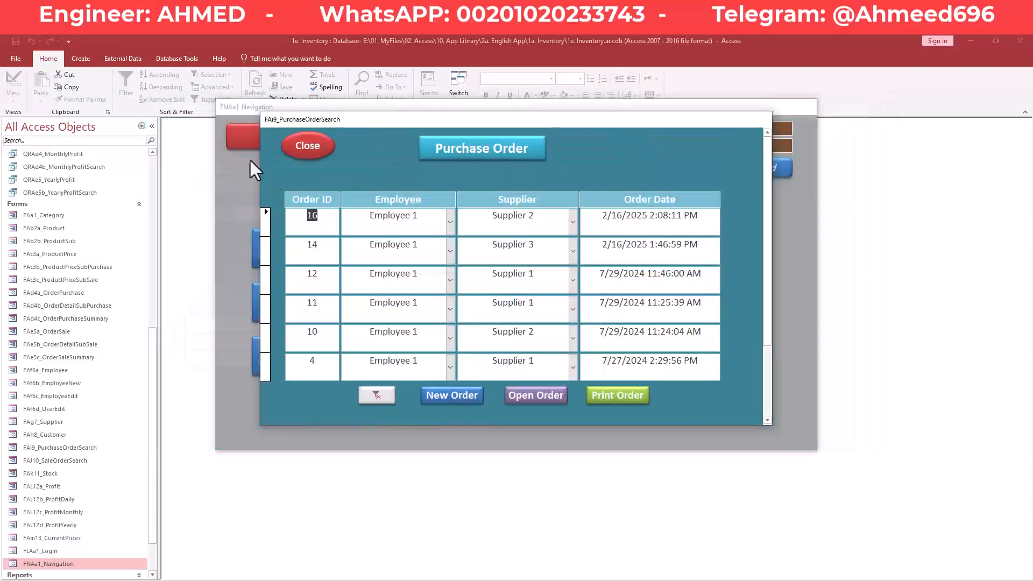
click(313, 155)
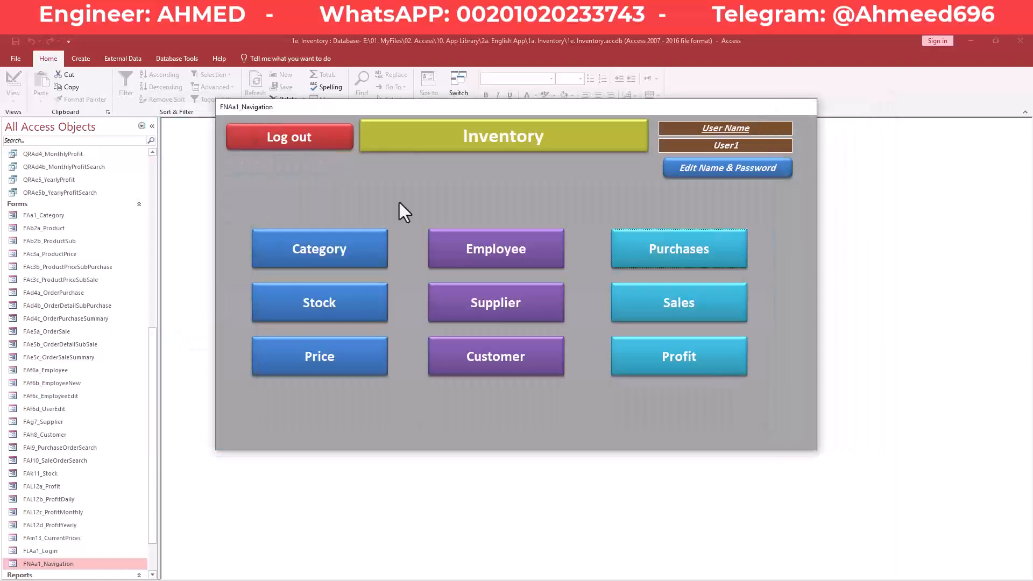
click(530, 316)
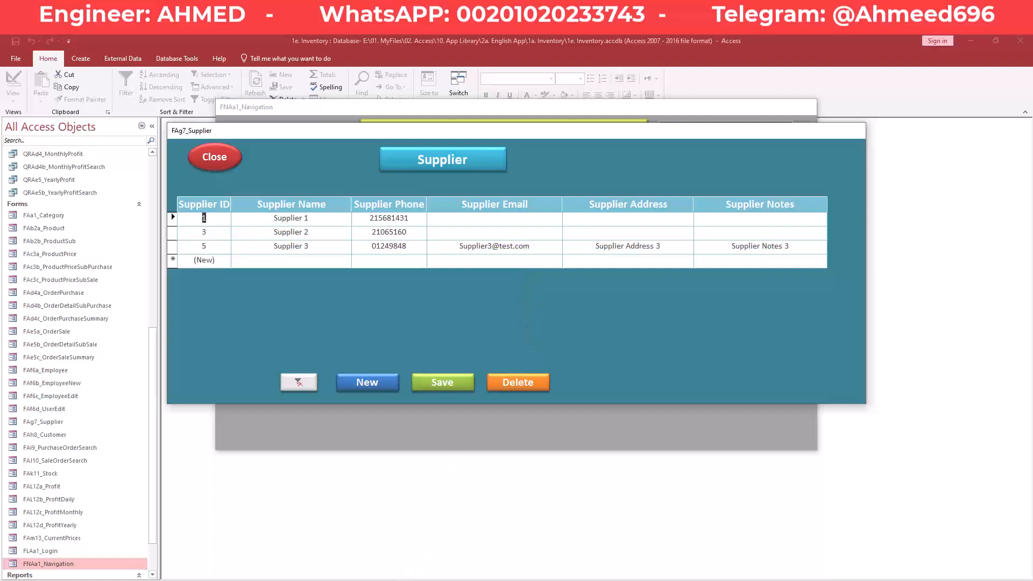
Bring the Faa1b_Supplier Design view window to the front from the Access taskbar icon.
click(348, 549)
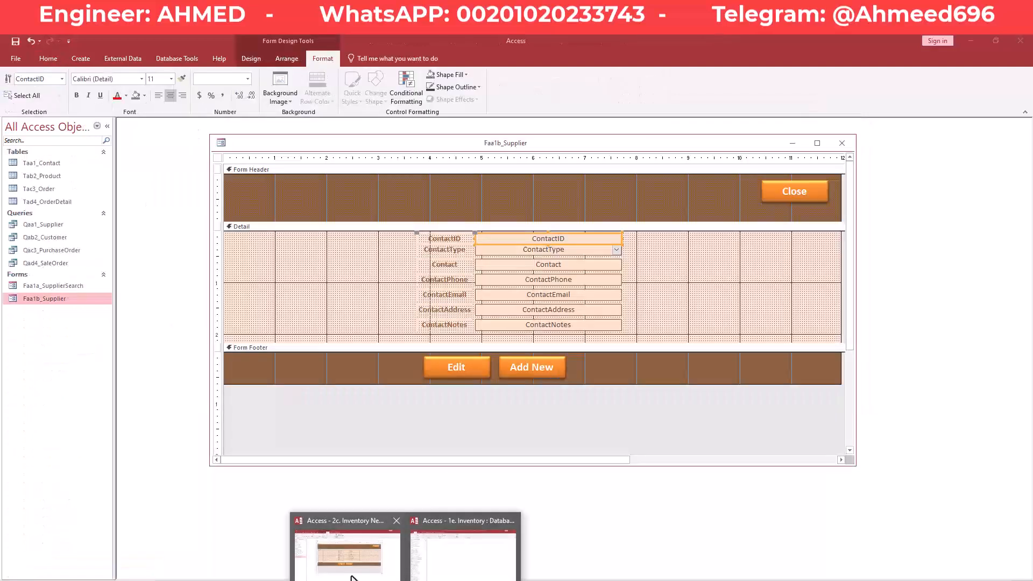
Place Add New left of Edit, then move both buttons from the footer into the Form Header.
click(613, 359)
click(472, 367)
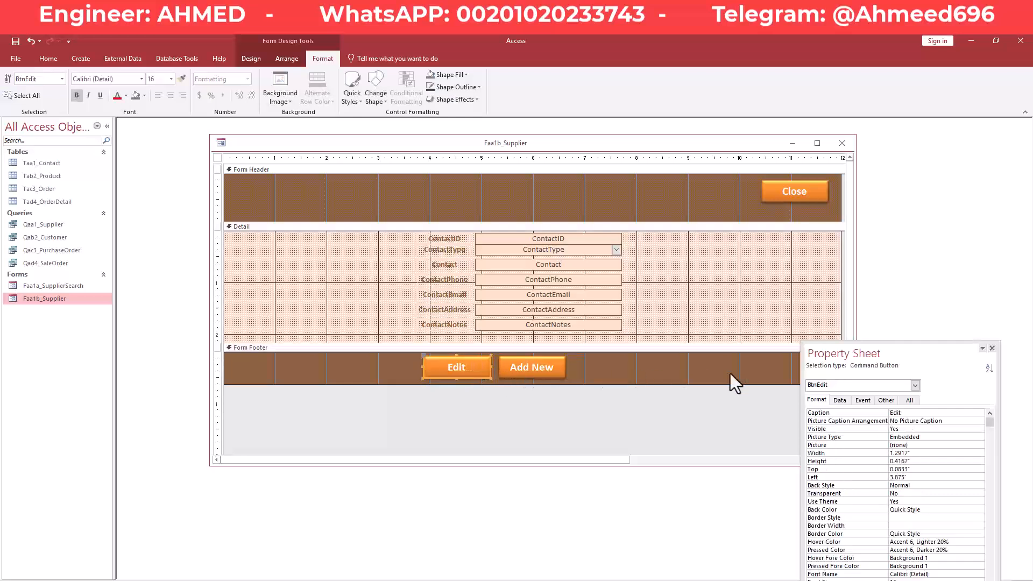
click(554, 371)
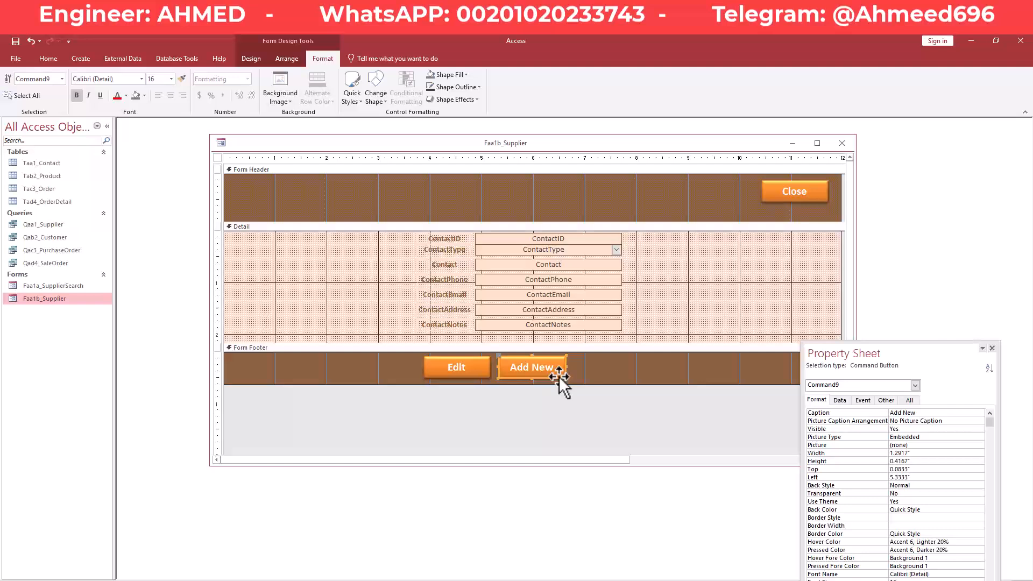
drag(559, 376, 424, 376)
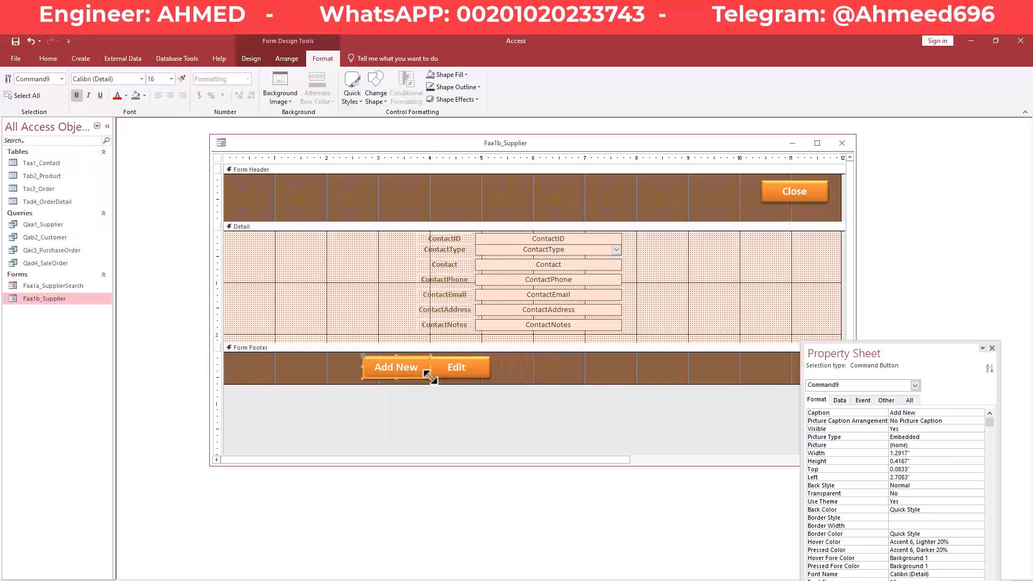
key(Left)
key(Left)
key(Left)
key(Left)
key(Left)
key(Left)
key(Left)
key(Left)
key(Left)
key(Left)
key(Right)
key(Right)
key(Right)
key(Right)
key(Right)
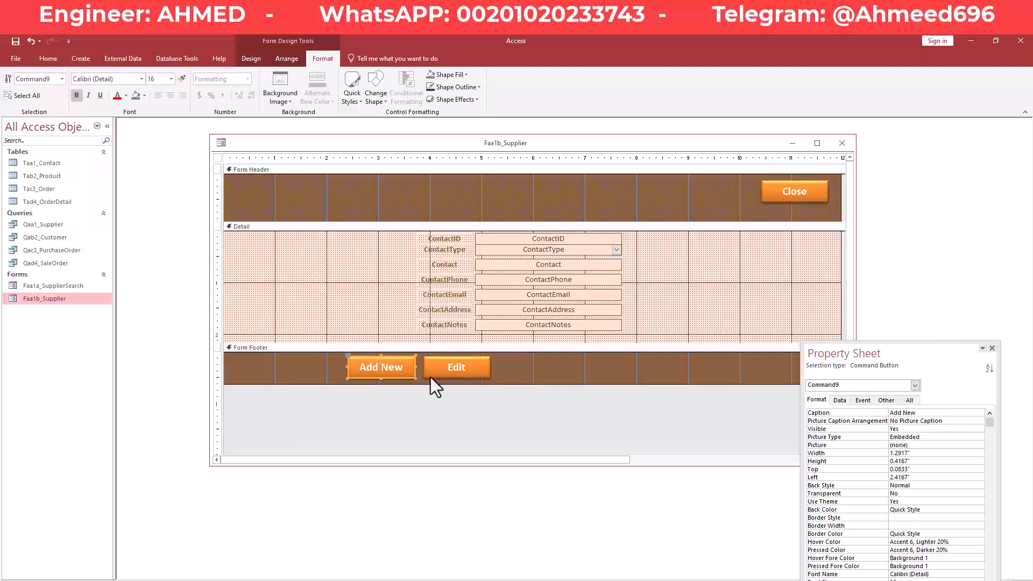
shift+click(434, 375)
drag(441, 378, 331, 204)
Change the Edit button's caption to Save.
click(292, 203)
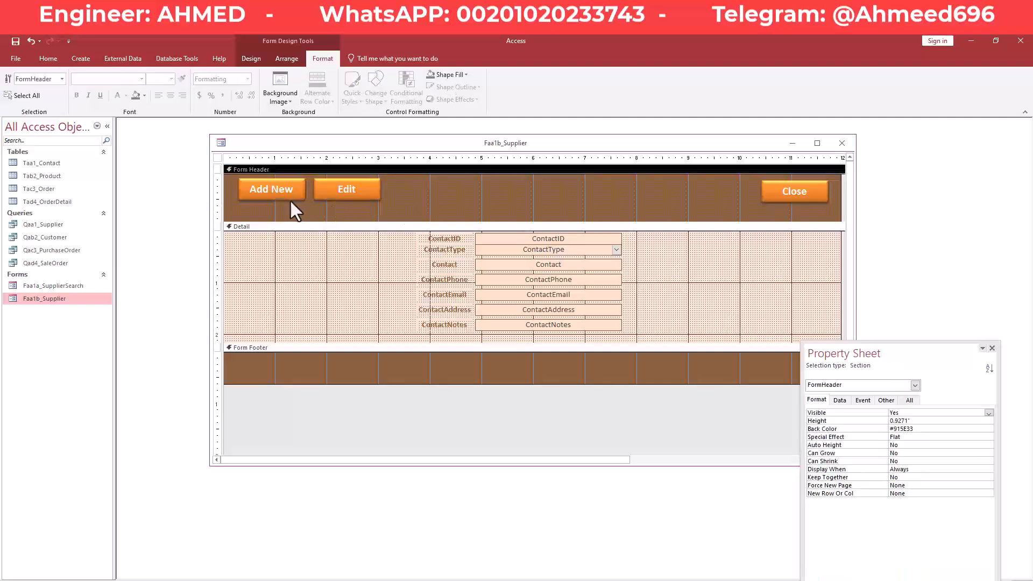
click(289, 192)
click(360, 192)
double_click(347, 190)
text(Save)
click(405, 183)
Duplicate the Save button right beside it and caption the copy Delete.
click(370, 192)
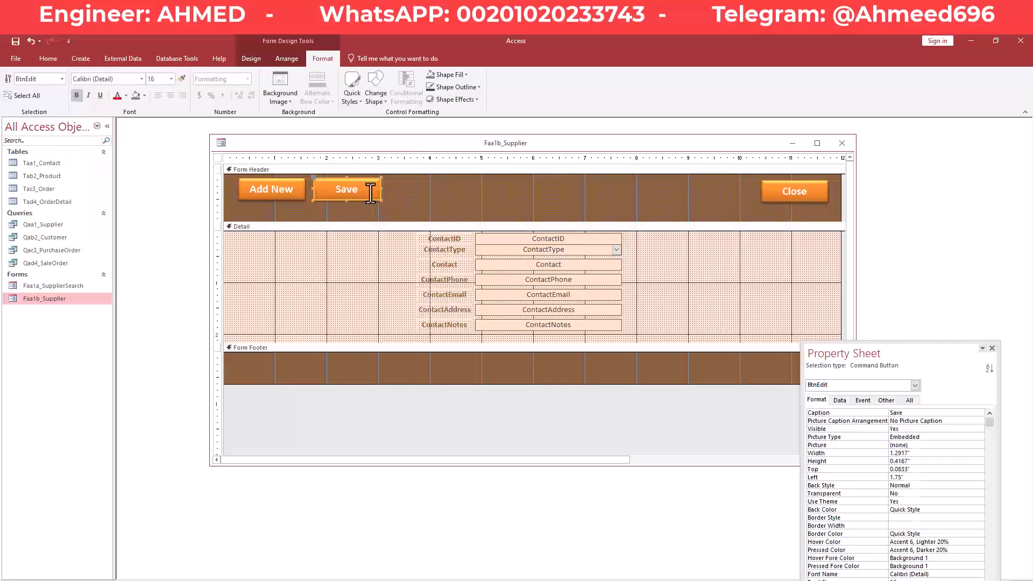
key(ctrl+c)
key(ctrl+v)
key(Right)
key(Up)
key(Up)
key(Up)
key(Up)
key(Up)
key(Up)
key(Up)
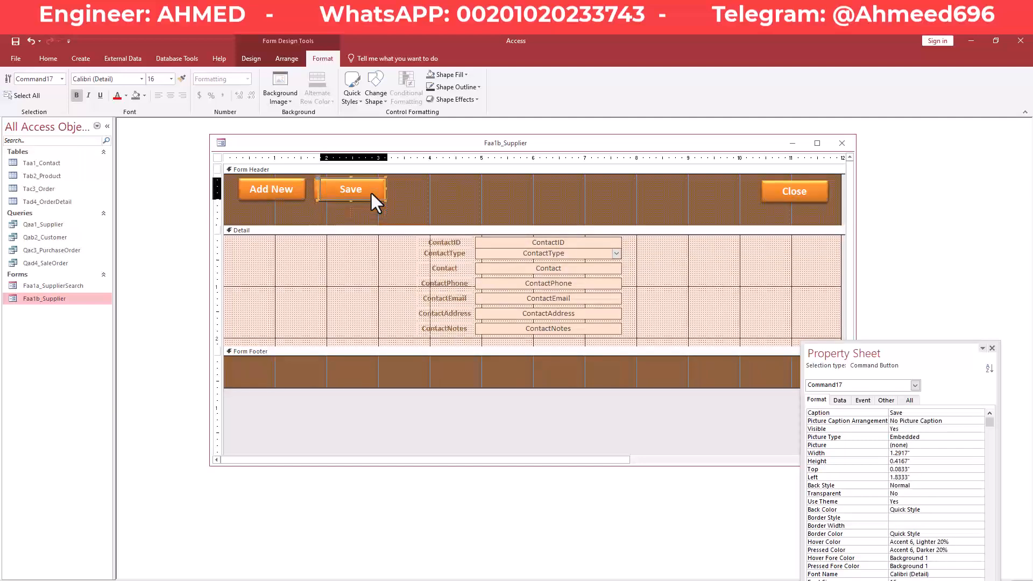
key(Right)
key(Right)
key(Right)
key(Right)
key(Right)
key(Right)
key(Right)
key(Right)
key(Right)
key(Right)
key(Right)
key(Right)
key(Right)
key(Right)
key(Right)
key(Right)
key(Right)
key(Right)
key(Right)
key(Right)
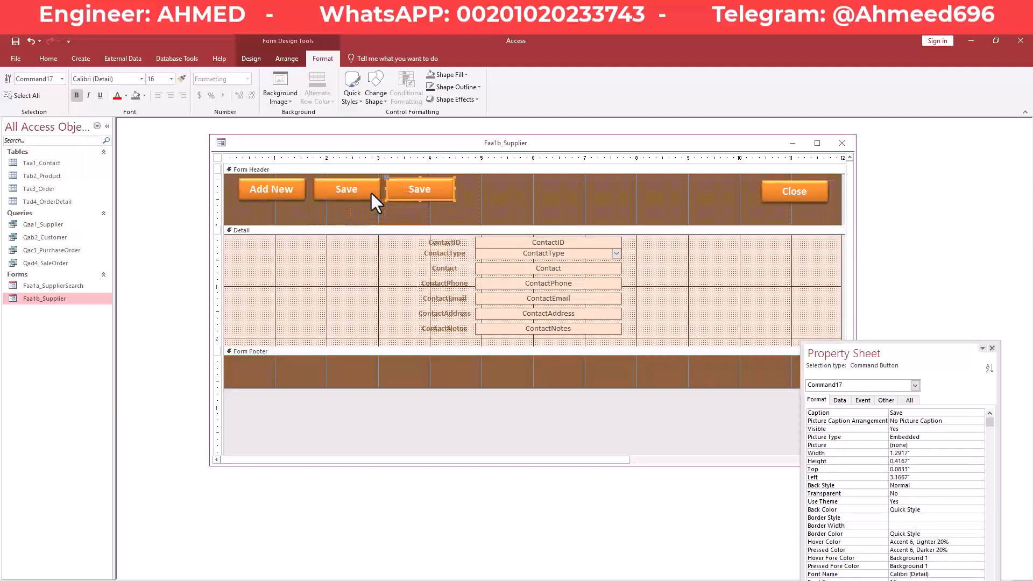
click(384, 205)
click(410, 193)
click(437, 191)
drag(437, 190, 368, 184)
text(D)
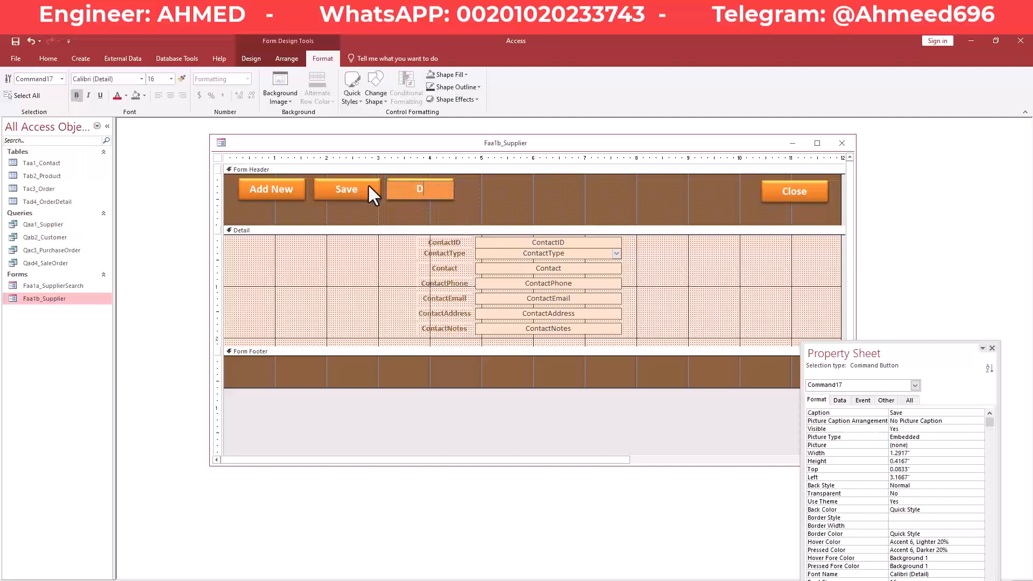
text(elete)
click(470, 203)
click(271, 188)
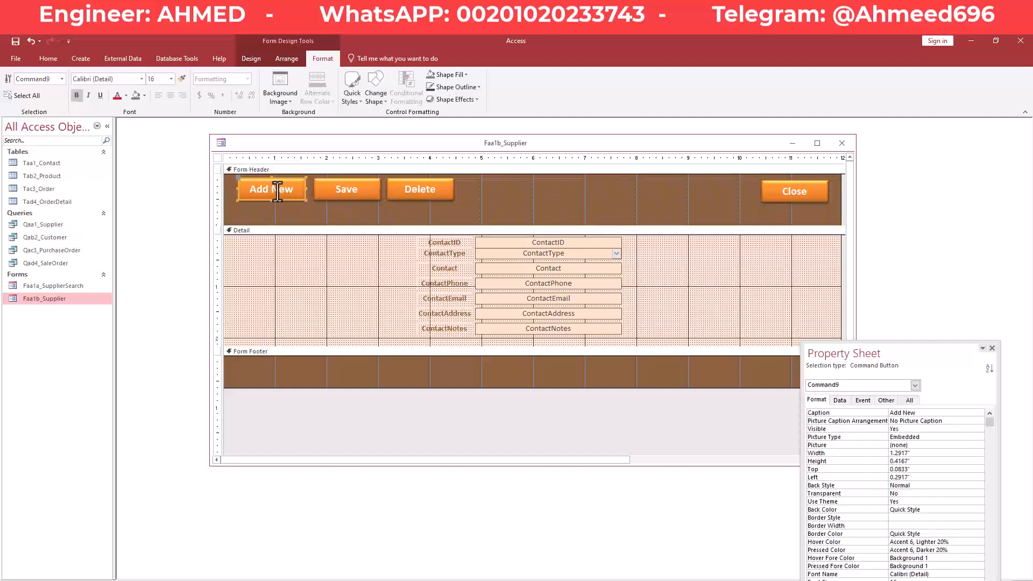
click(335, 191)
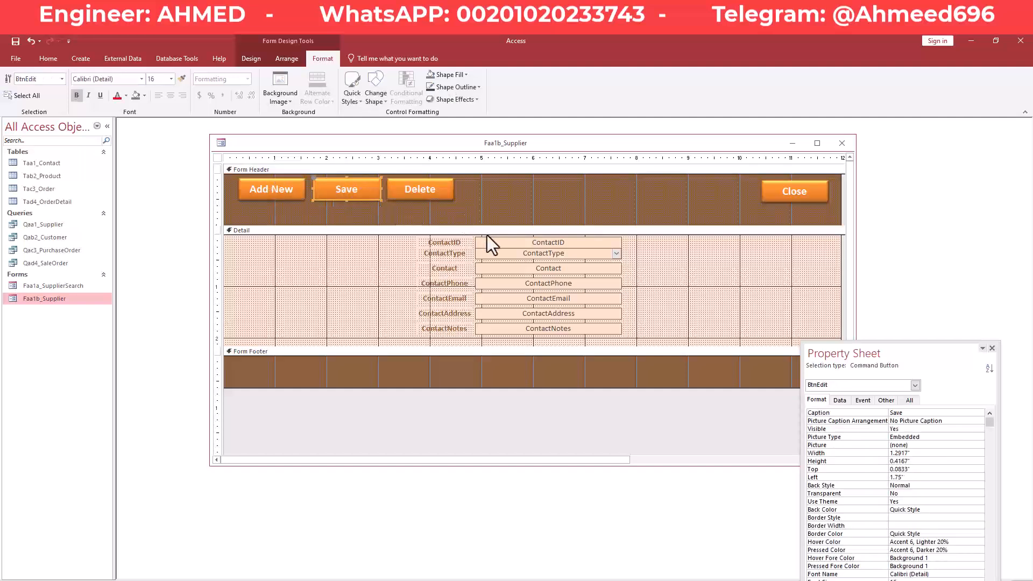
Name the Save and Delete buttons BtnSave and BtnDelete in the Property Sheet.
drag(923, 353, 876, 279)
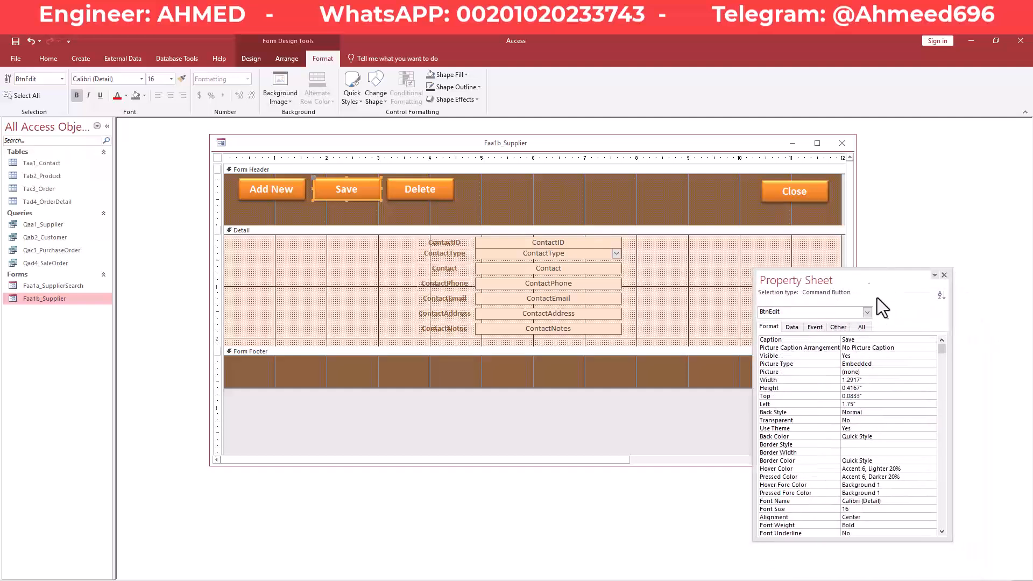
click(838, 327)
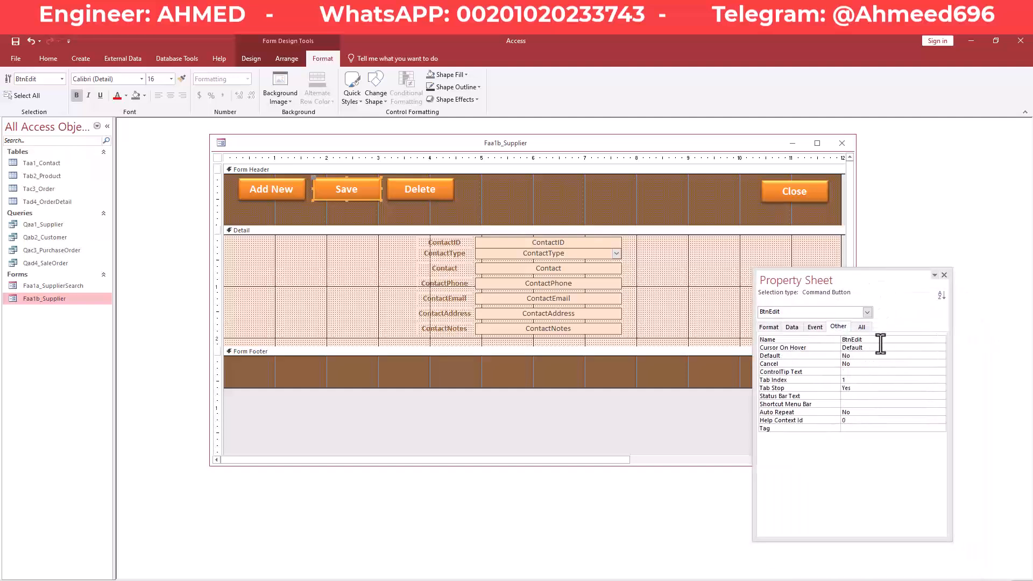
click(870, 339)
key(BackSpace)
key(BackSpace)
key(BackSpace)
key(BackSpace)
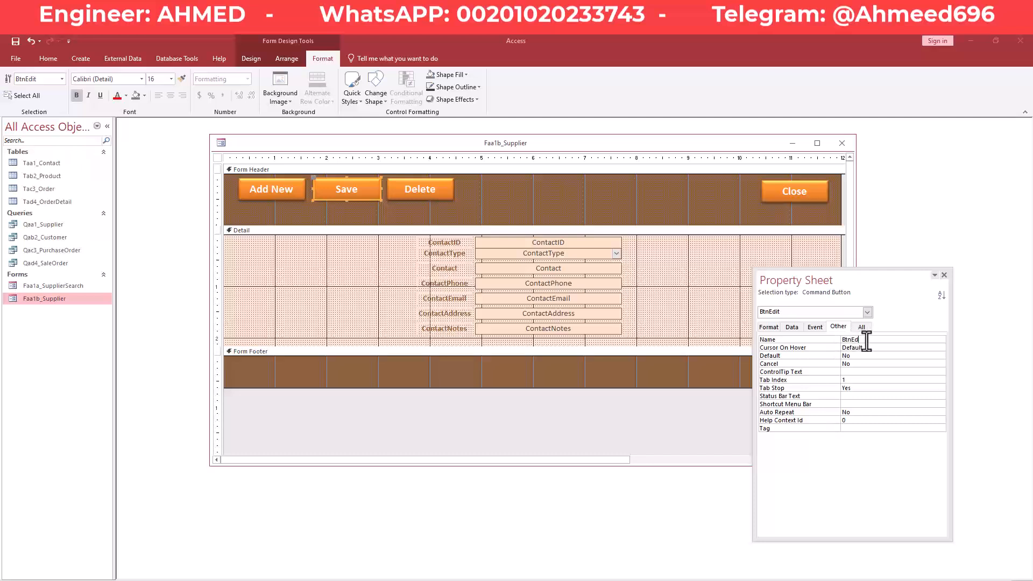
text(Save)
key(Return)
click(418, 187)
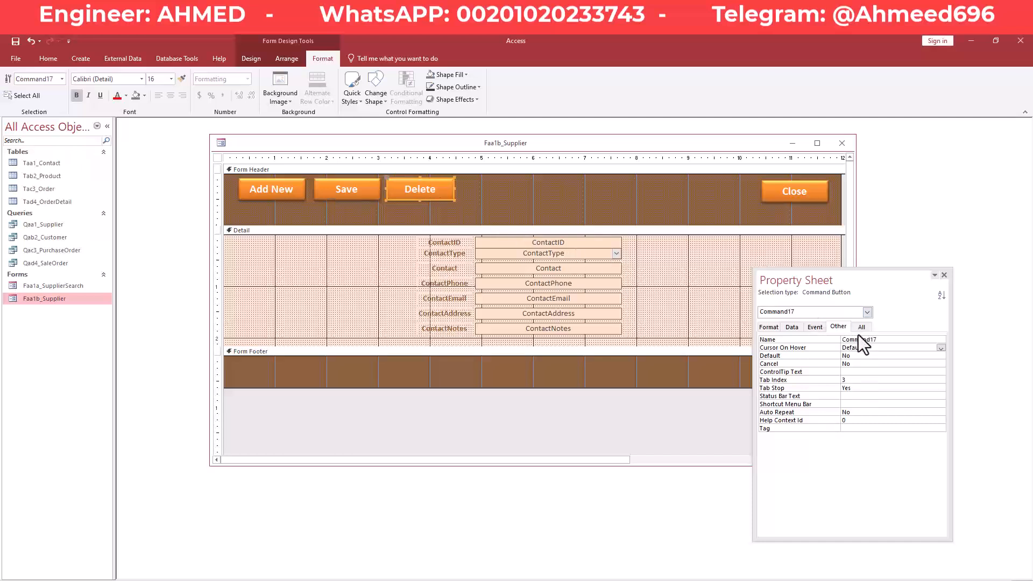
click(804, 340)
text(BtnDelete)
key(Return)
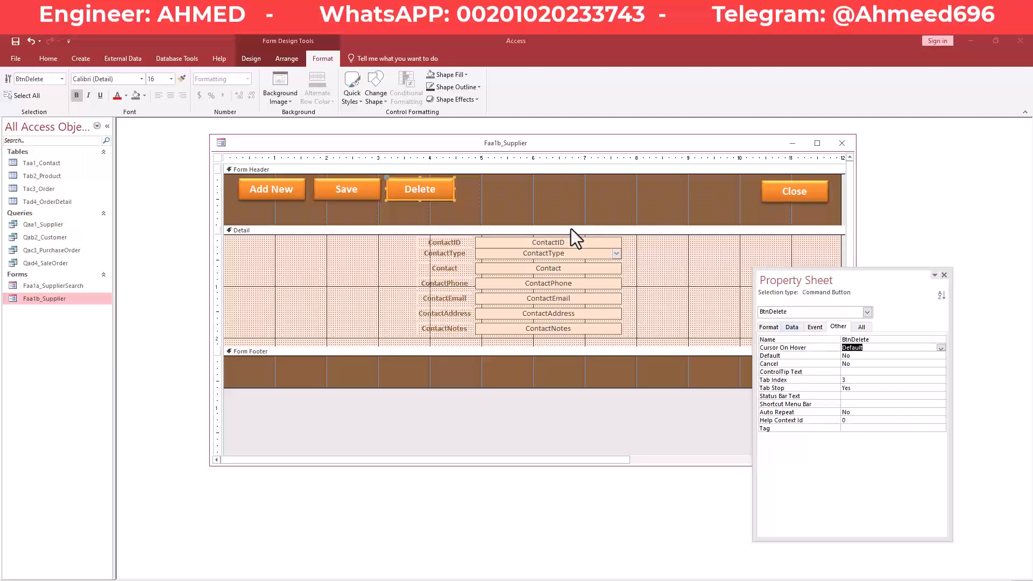
Shorten the Form Header to fit the button row and save the form design.
drag(570, 226, 571, 213)
right_click(438, 141)
click(453, 146)
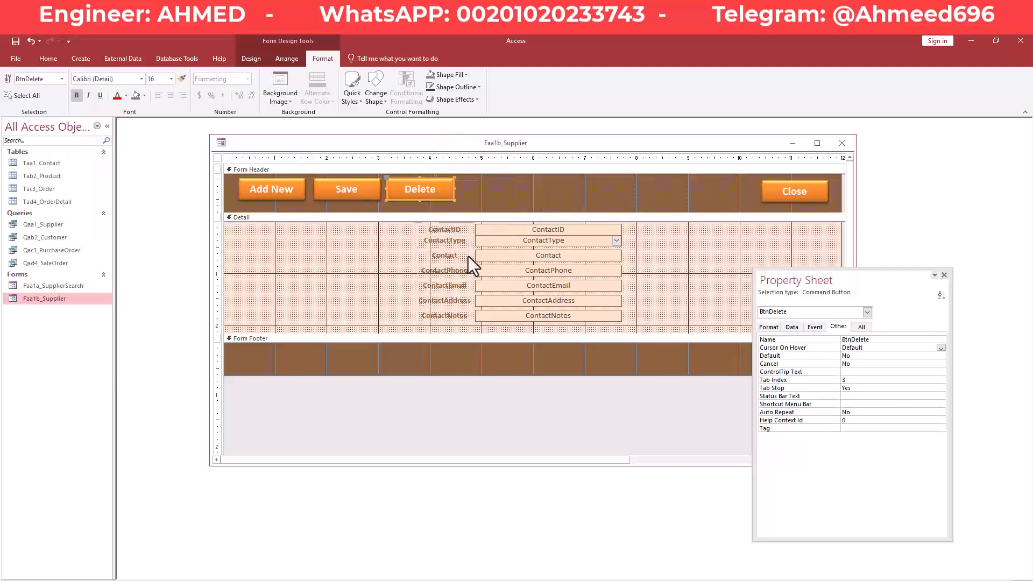
click(546, 208)
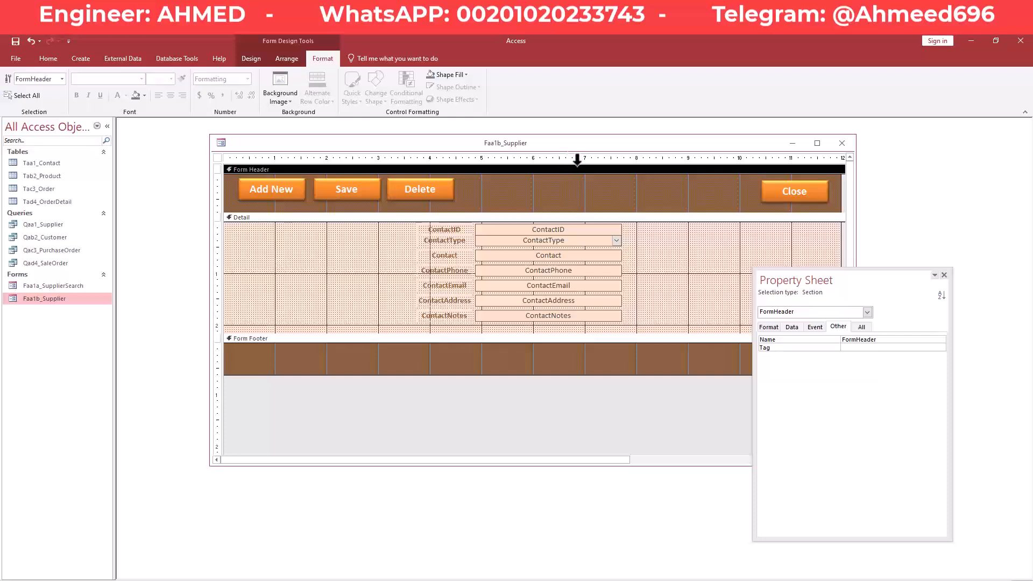
Narrow the Add New, Save and Delete buttons together.
drag(819, 275, 824, 281)
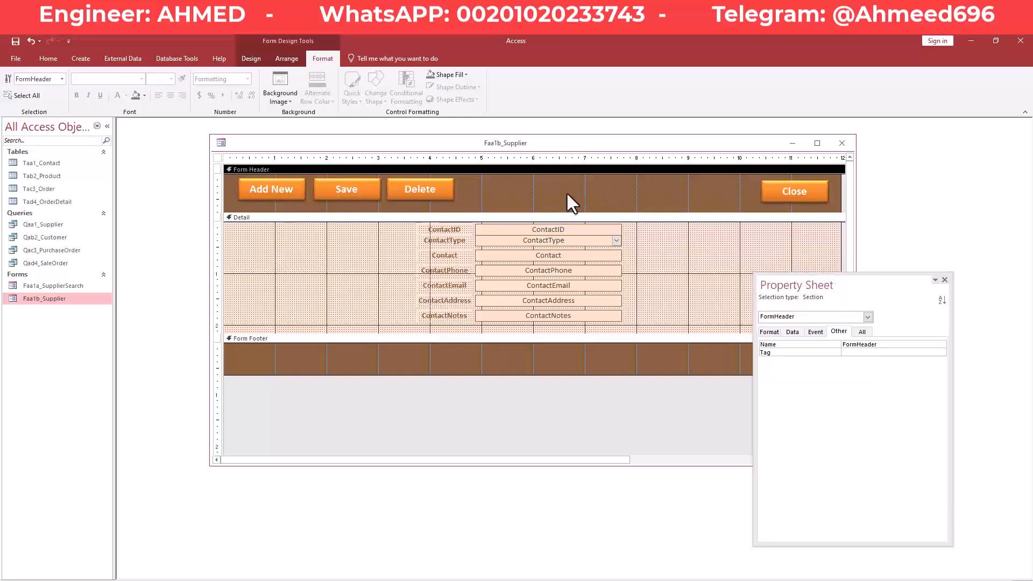
click(466, 182)
click(464, 183)
drag(463, 183, 254, 197)
drag(454, 190, 334, 200)
click(451, 189)
Close the gaps between the three buttons and shift them left in the header.
key(Left)
key(Left)
key(Left)
key(Left)
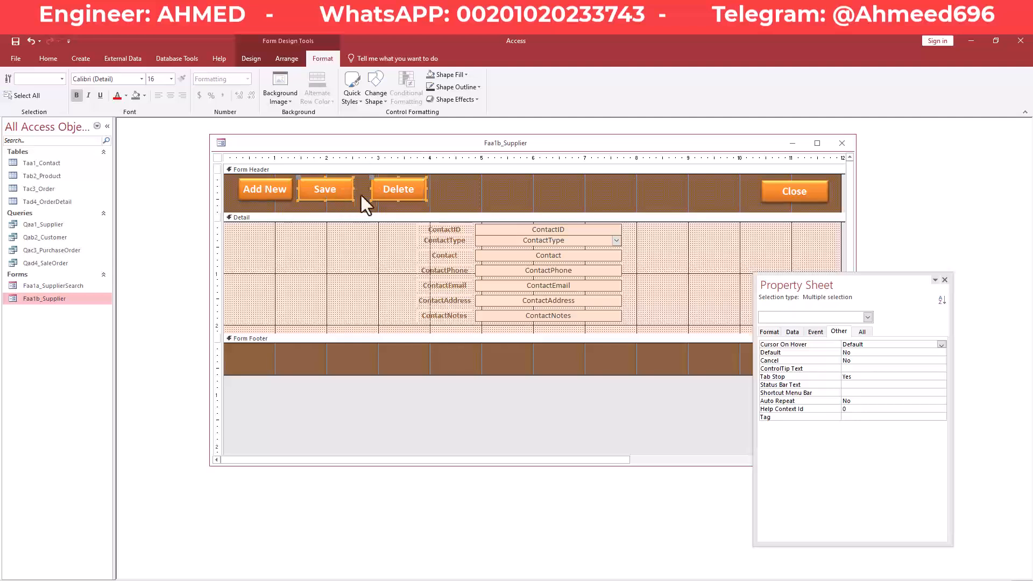
click(464, 185)
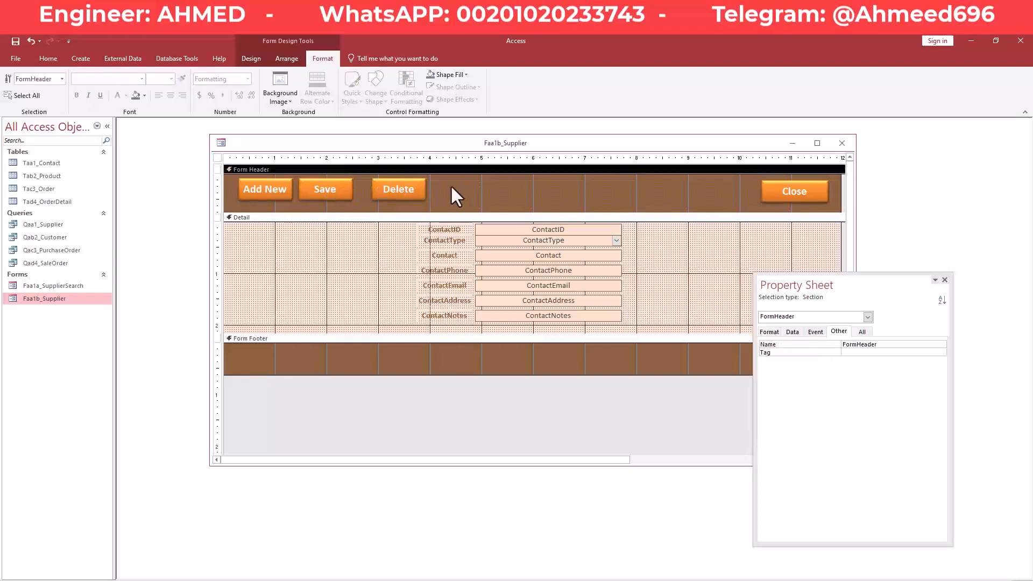
click(397, 190)
key(Left)
key(Left)
key(Left)
key(Left)
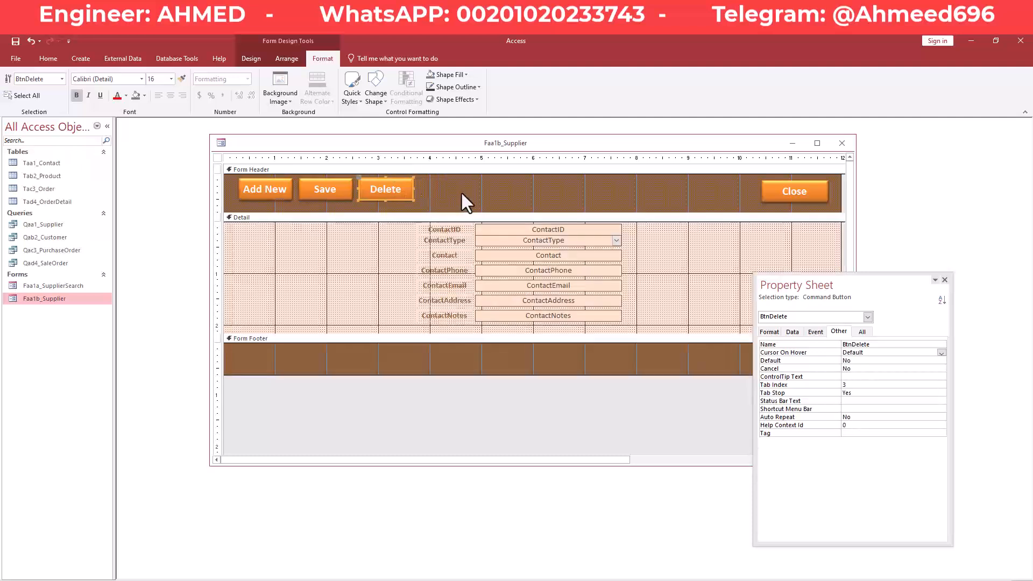
drag(461, 179, 266, 195)
key(Left)
key(Left)
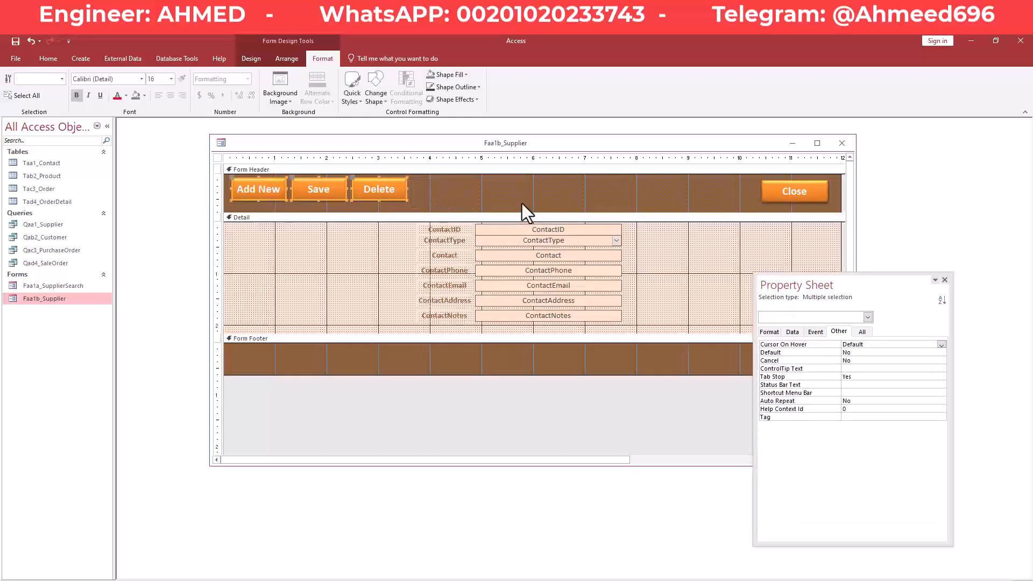
click(609, 192)
drag(825, 285, 788, 303)
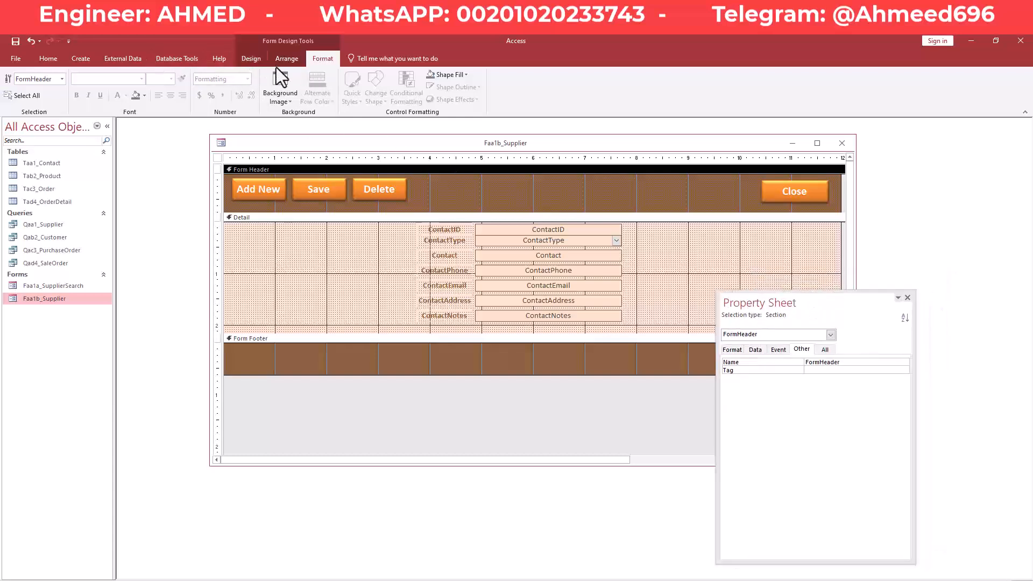
Draw a label captioned 'Supplier' in the header between the Delete and Close buttons.
click(243, 58)
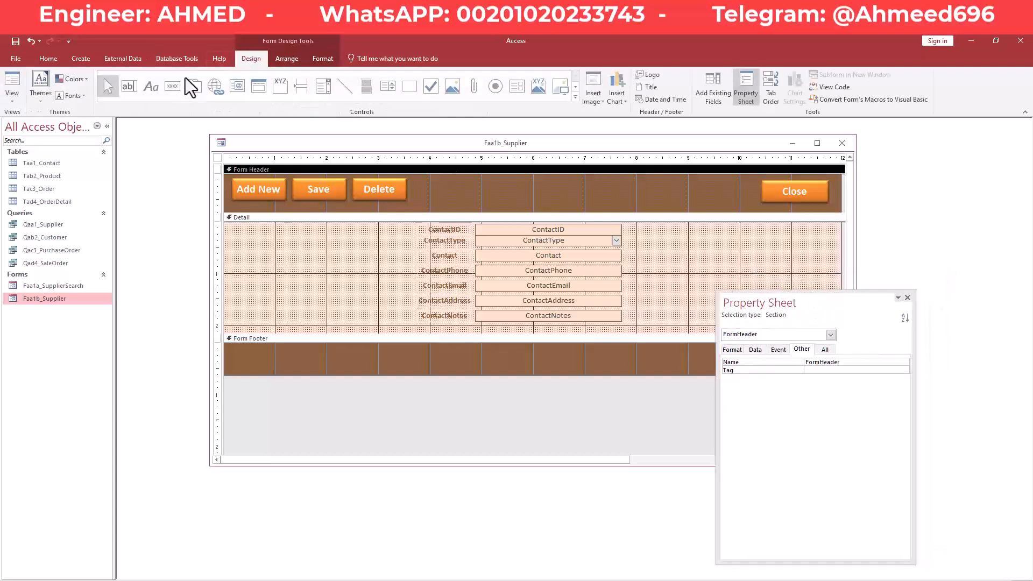
click(153, 86)
mouse_move(437, 178)
mouse_down()
mouse_move(630, 199)
mouse_move(643, 210)
mouse_up()
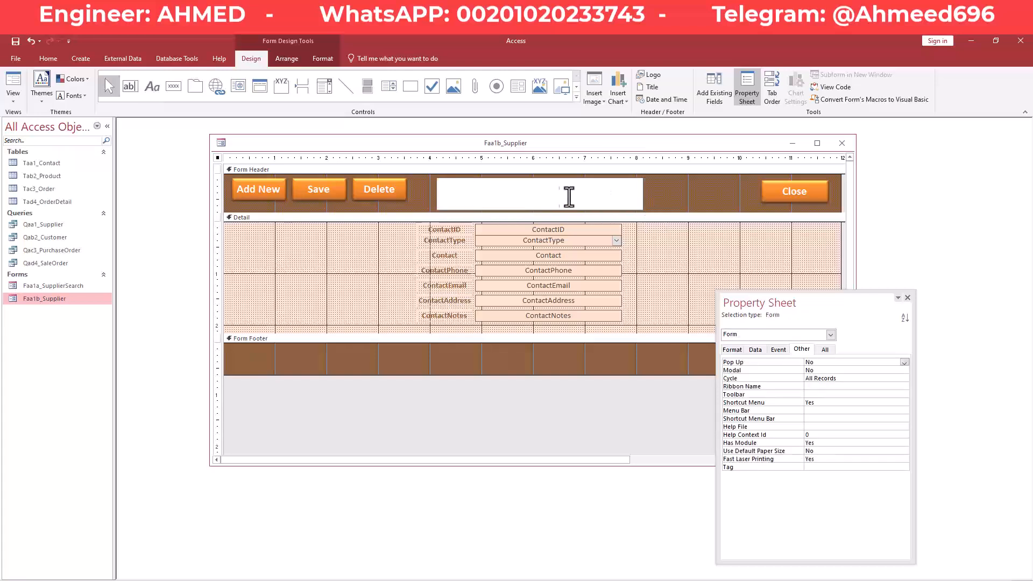
text(d)
key(BackSpace)
text(Supplier)
click(662, 202)
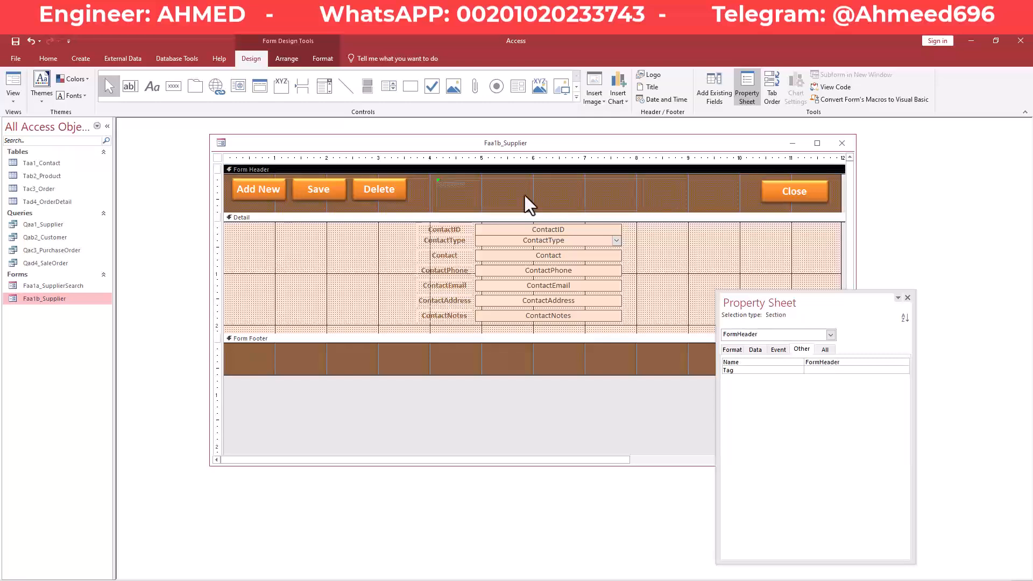
click(514, 194)
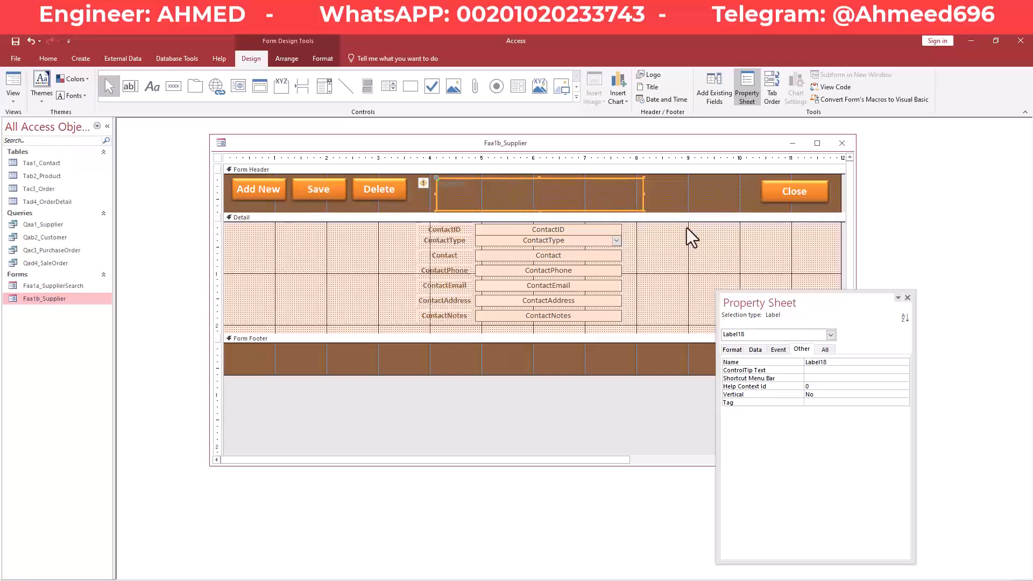
Set the Supplier title label's Fore Color to white.
click(733, 350)
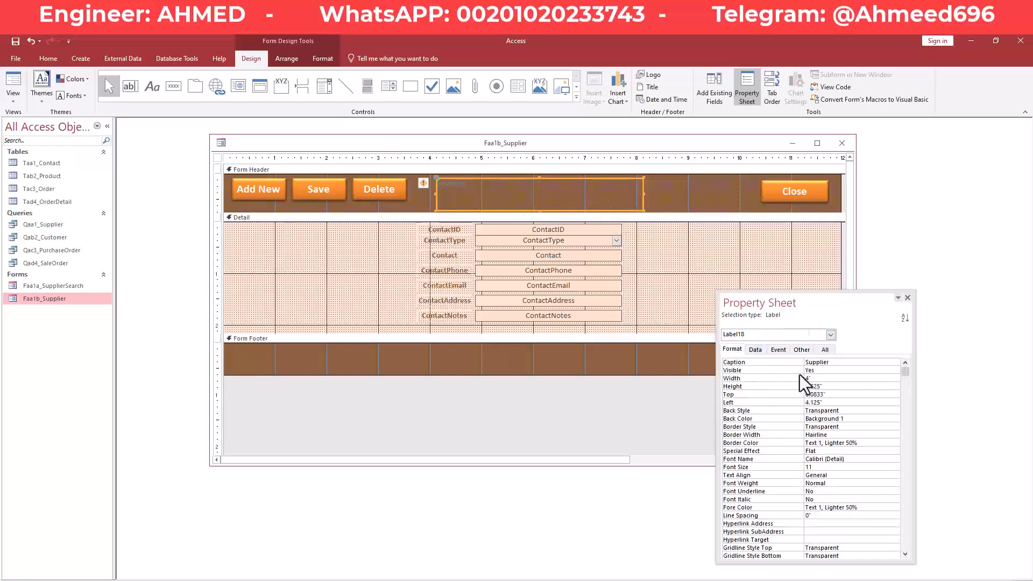
drag(820, 303, 787, 215)
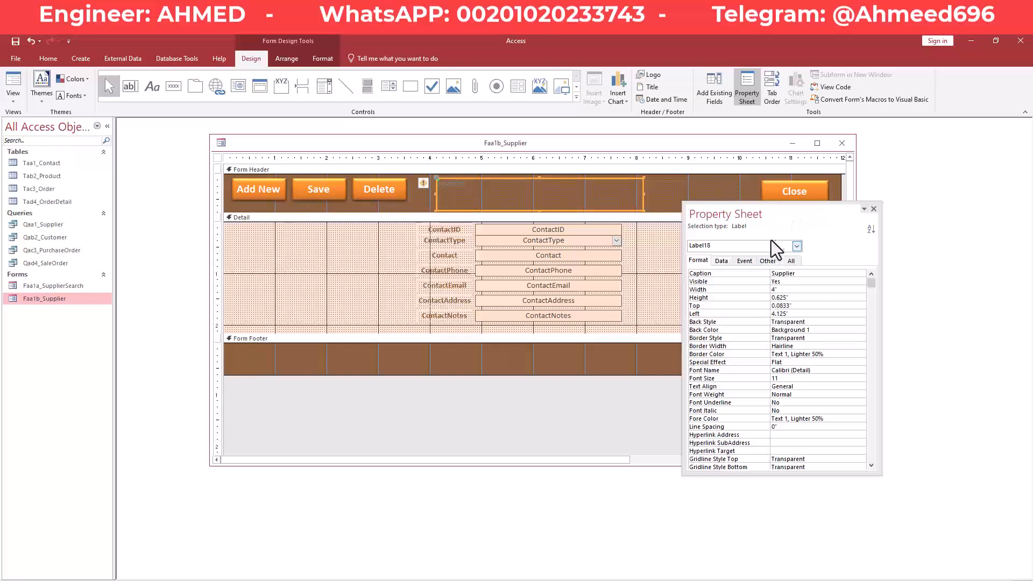
drag(775, 220, 768, 210)
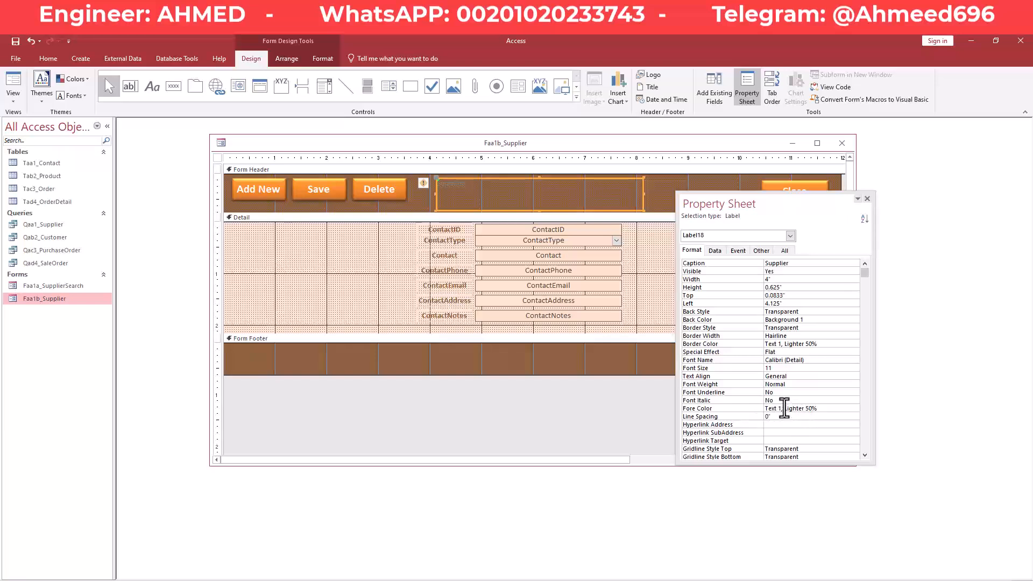
click(846, 410)
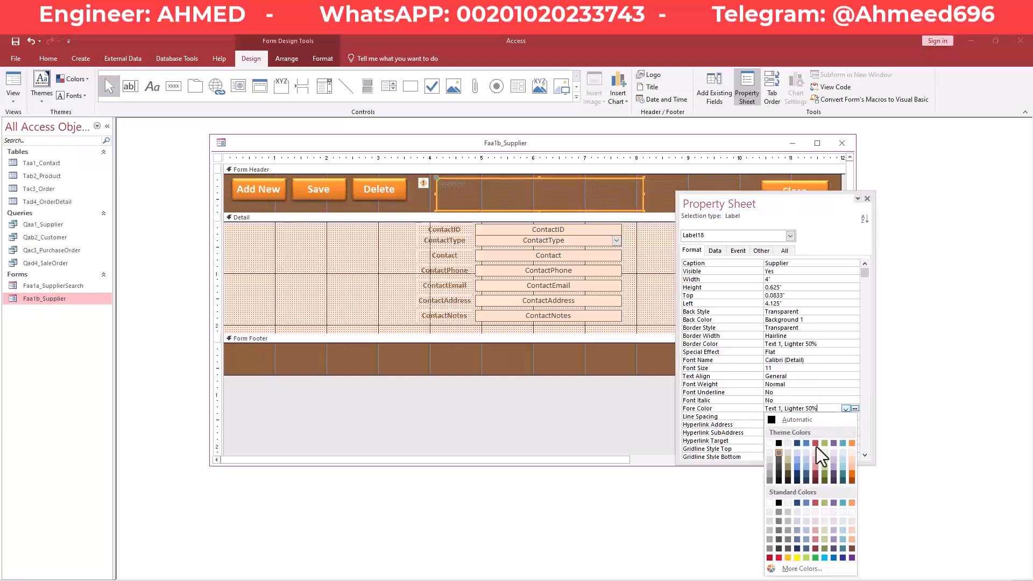
click(770, 503)
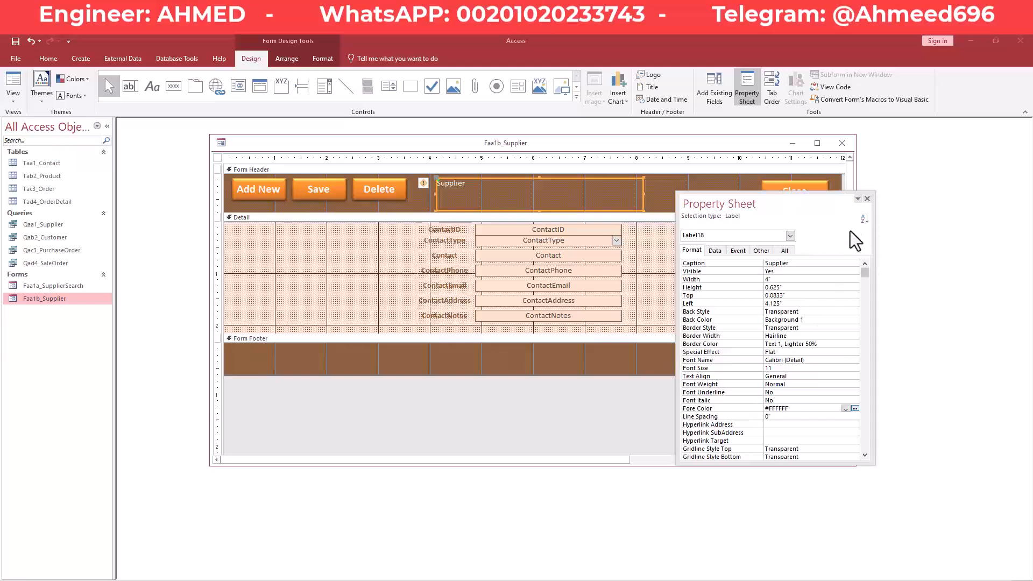
Make the Supplier title bold, centered and 26 pt.
click(322, 59)
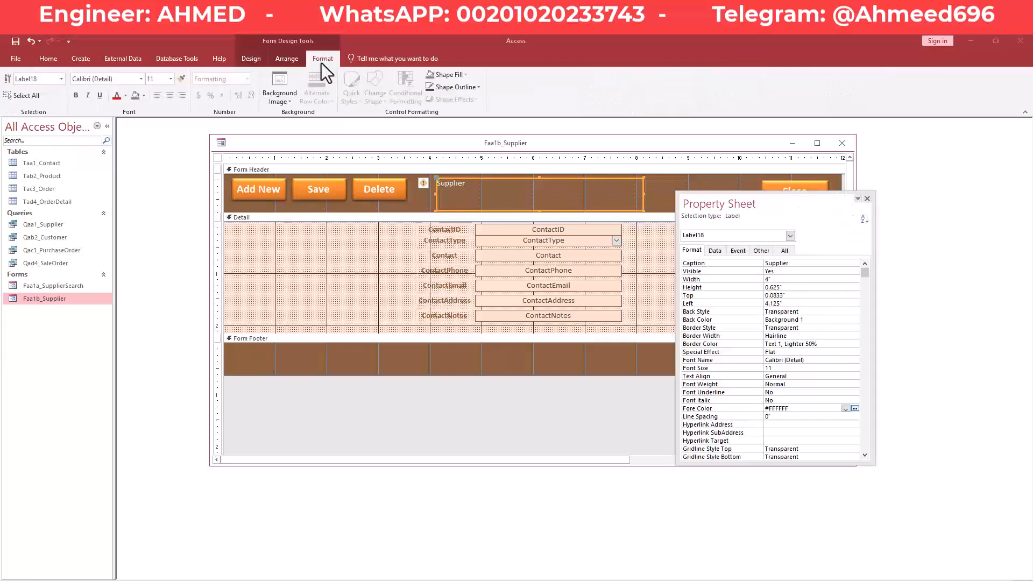
click(76, 95)
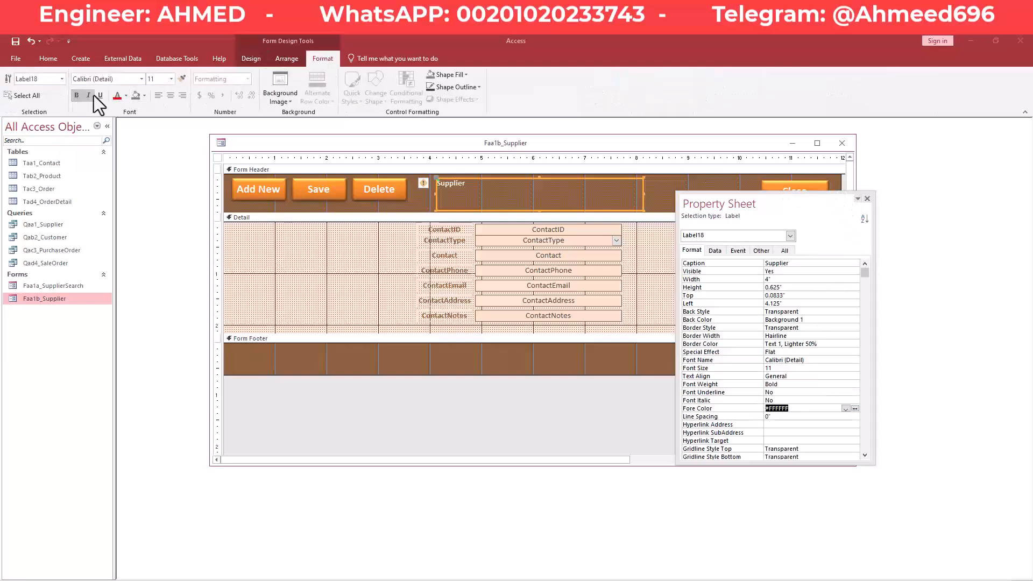
click(170, 95)
click(172, 78)
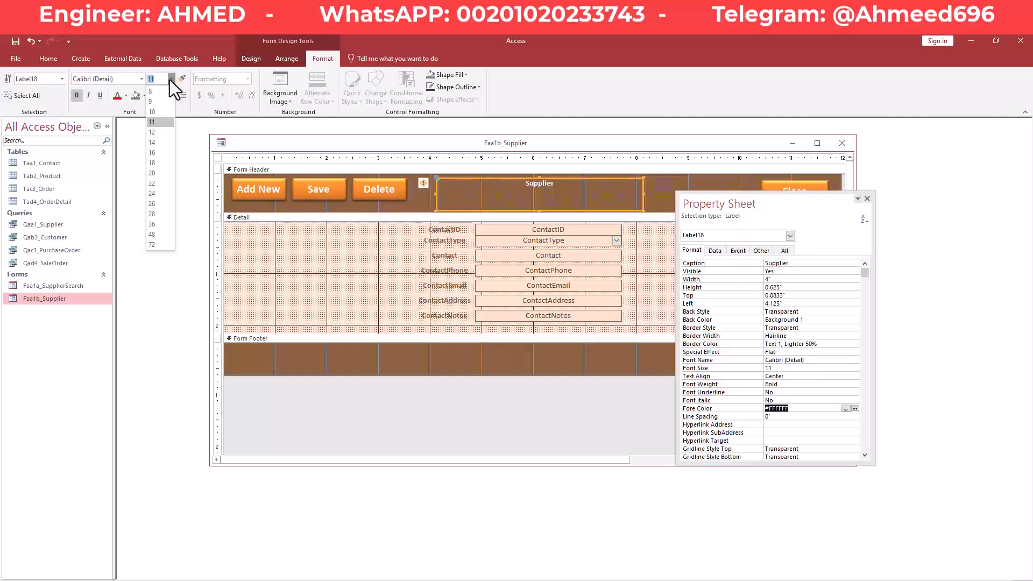
click(160, 164)
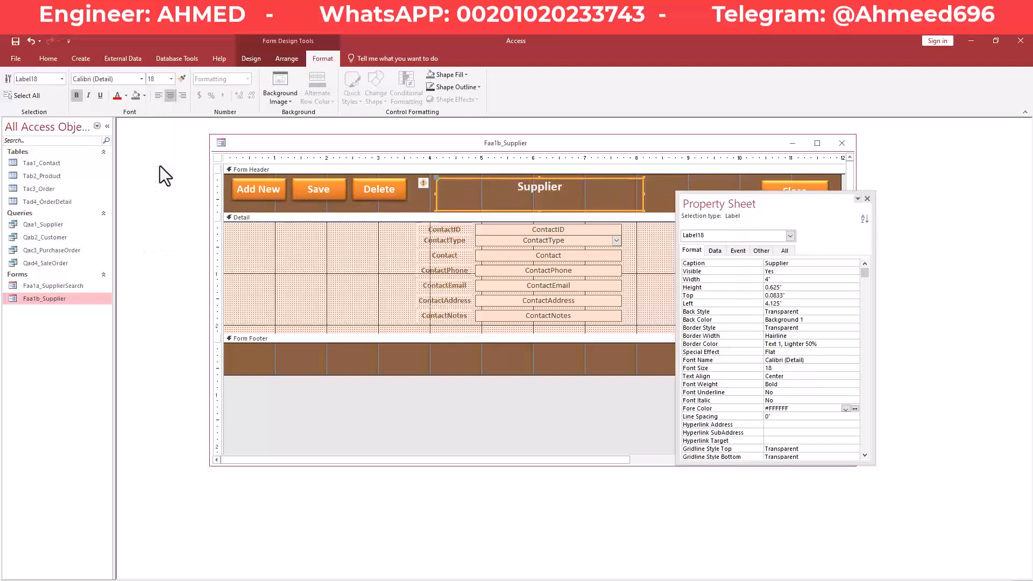
click(172, 78)
click(155, 204)
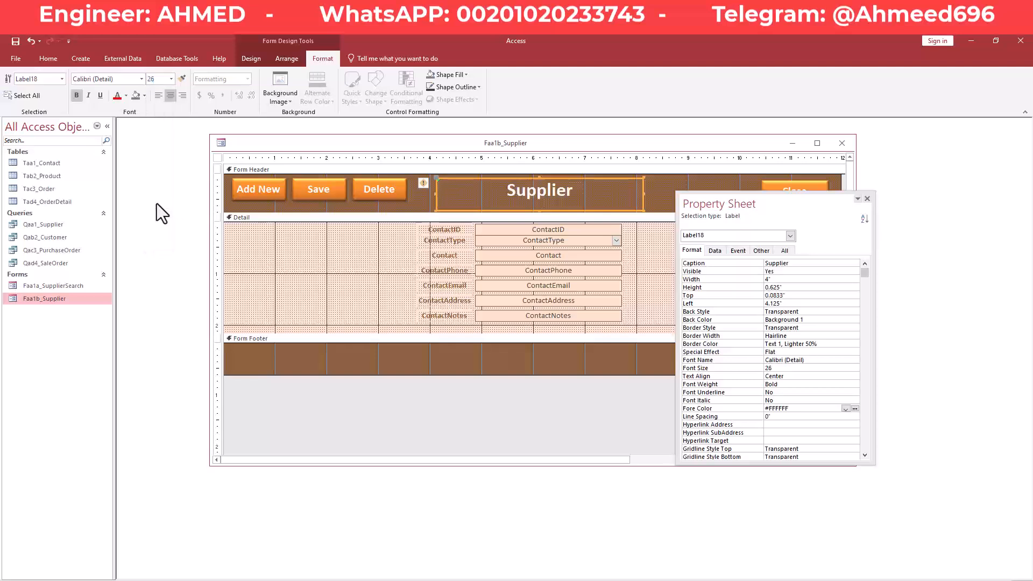
Save the form design and switch the Supplier form to Form View.
drag(734, 204, 757, 217)
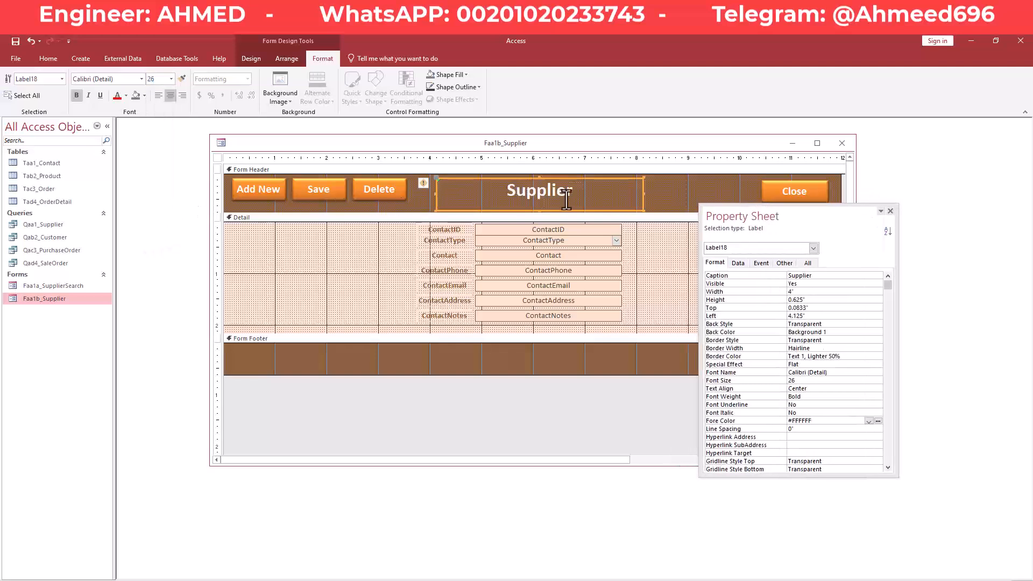
click(670, 198)
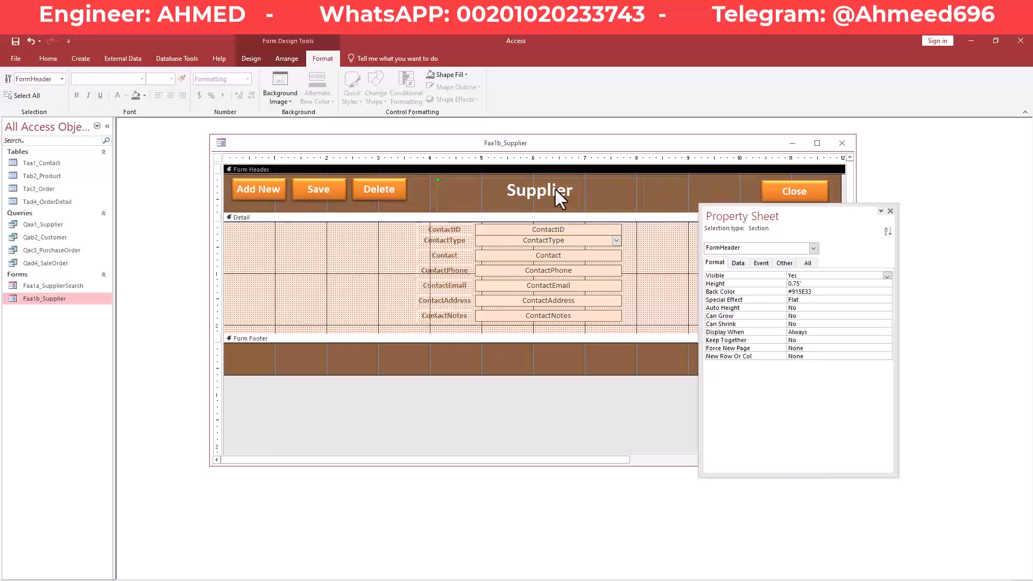
right_click(472, 144)
click(484, 148)
click(608, 182)
drag(721, 221, 766, 251)
right_click(620, 139)
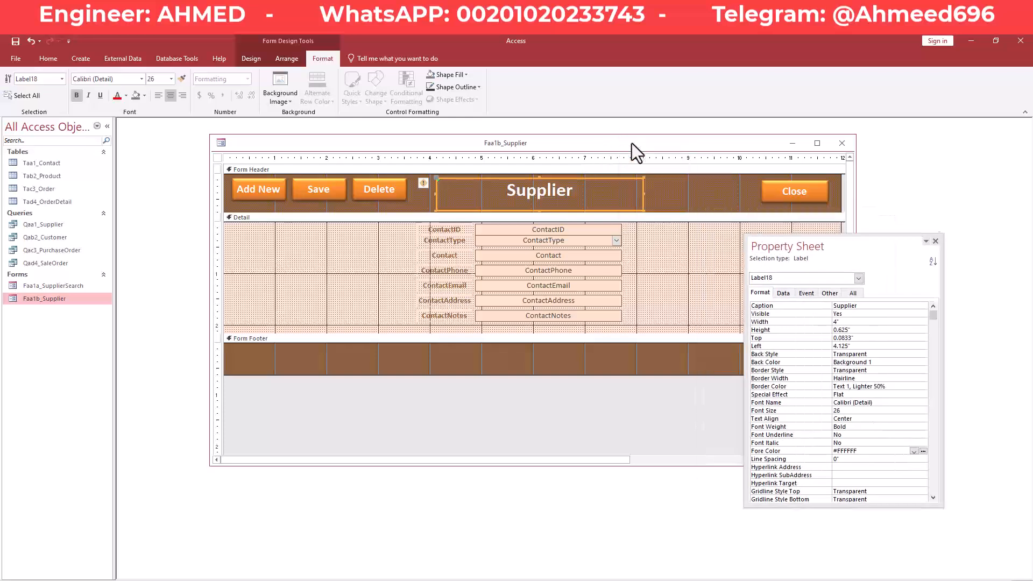
right_click(632, 143)
click(668, 191)
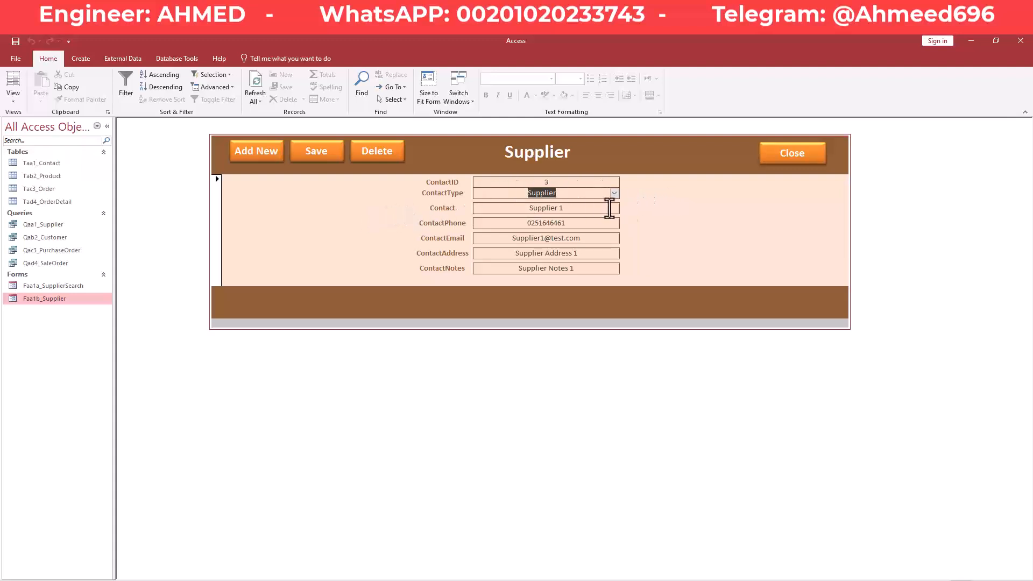
click(593, 219)
click(217, 195)
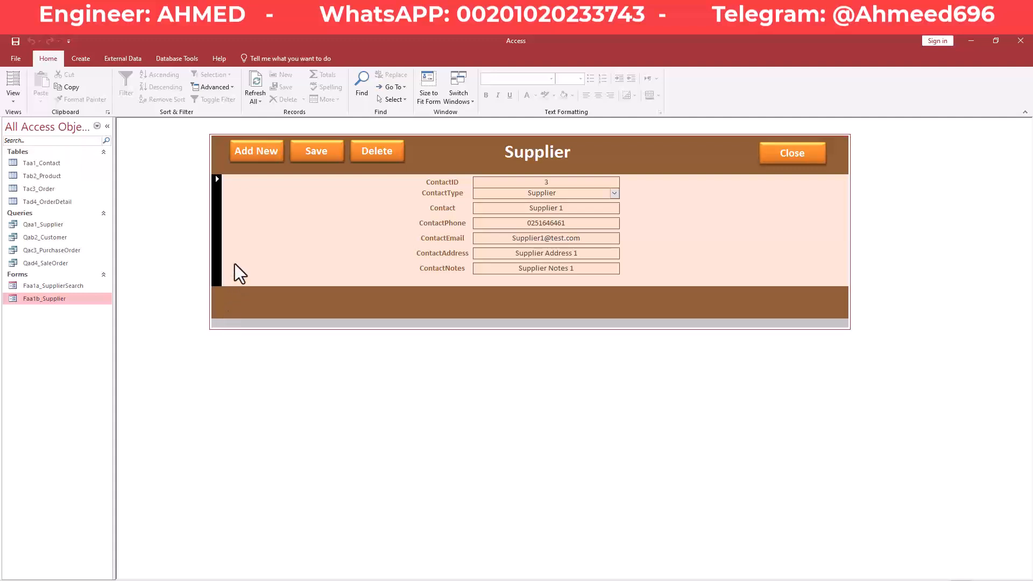
double_click(71, 287)
click(213, 195)
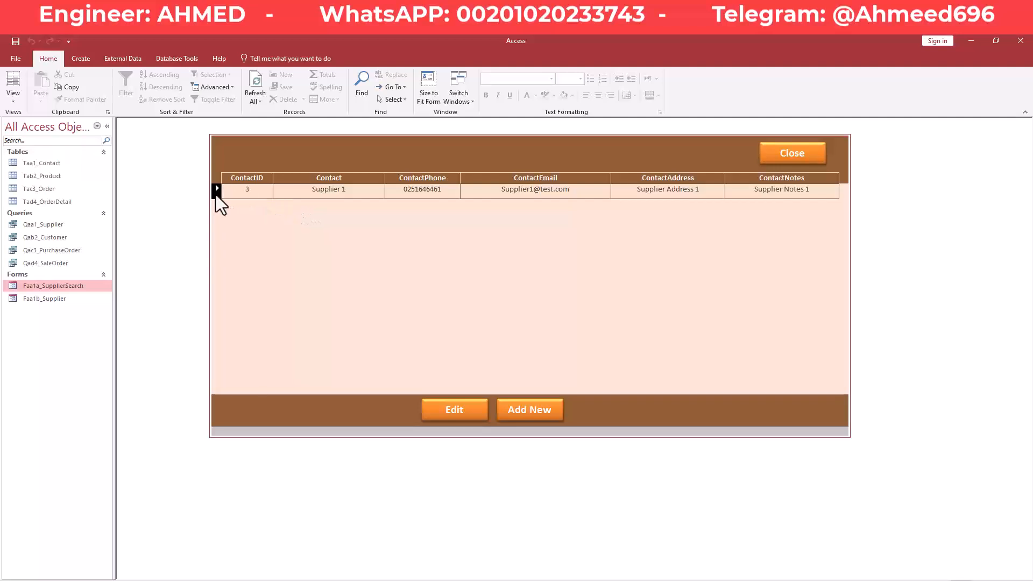
click(235, 192)
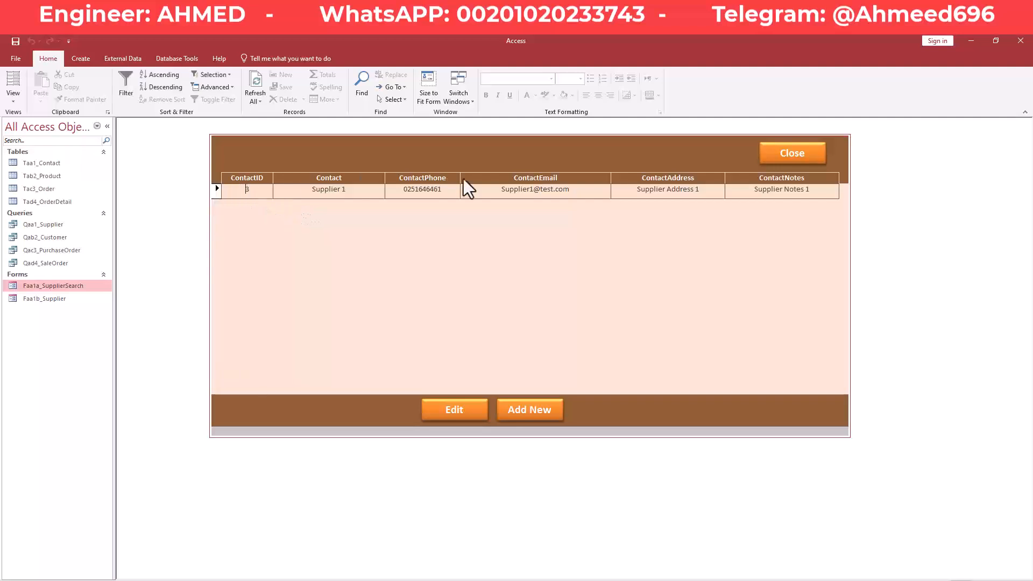
right_click(722, 141)
click(825, 147)
click(808, 152)
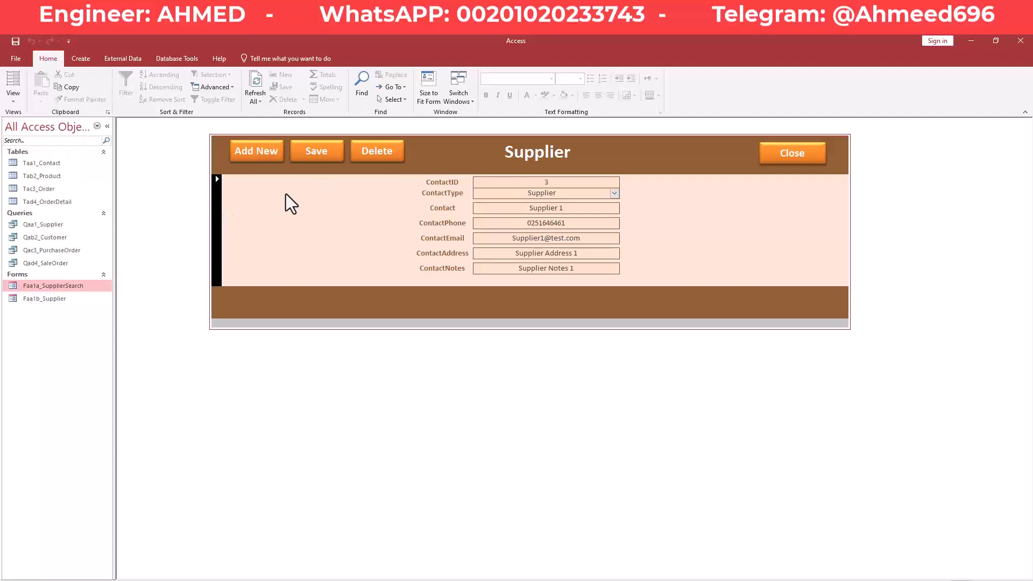
In Design view, set the Supplier form's Record Selectors property to No.
right_click(334, 206)
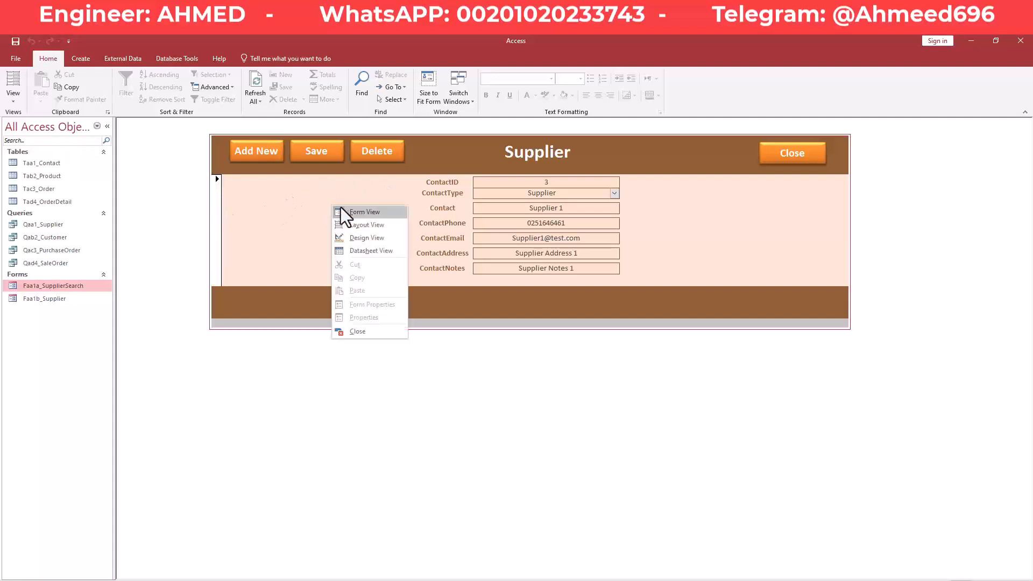
click(369, 241)
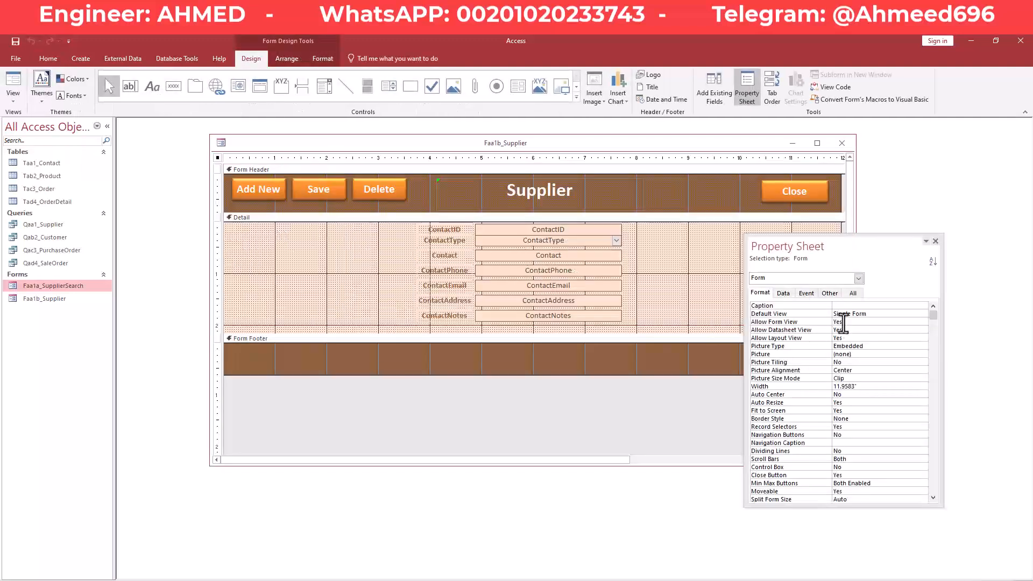
drag(869, 249, 800, 169)
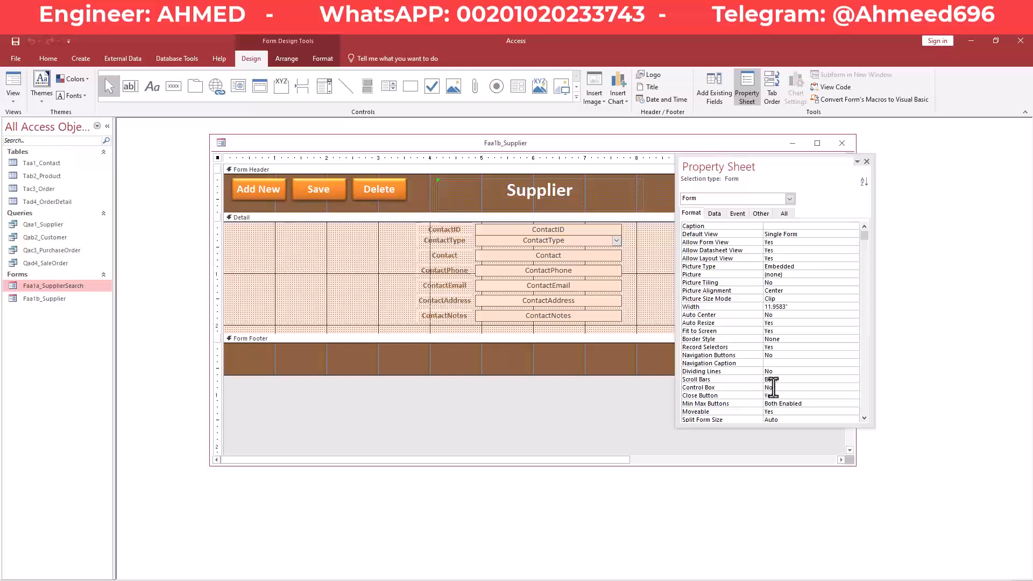
scroll(768, 396, down, 1)
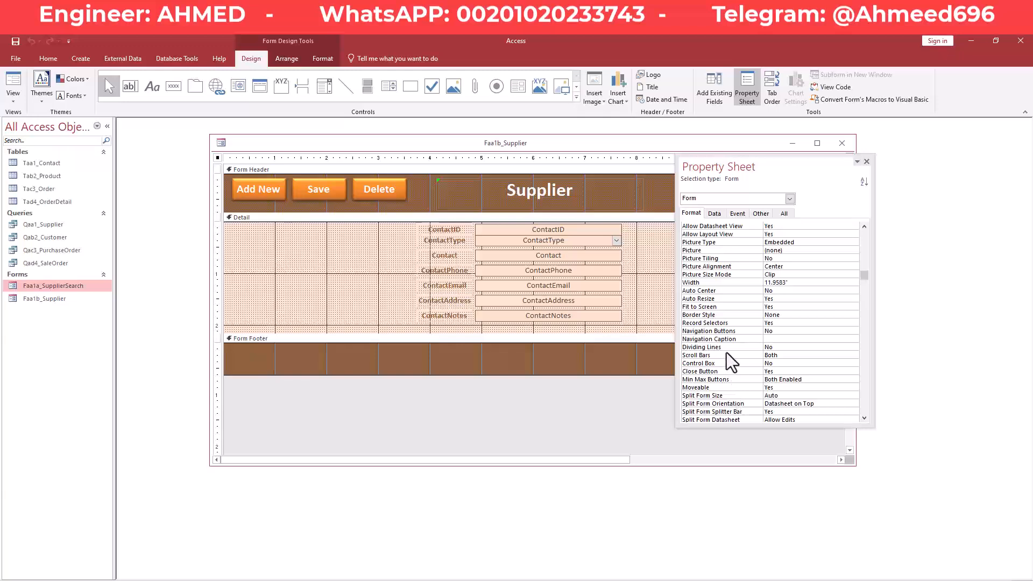
click(788, 323)
click(855, 323)
click(807, 339)
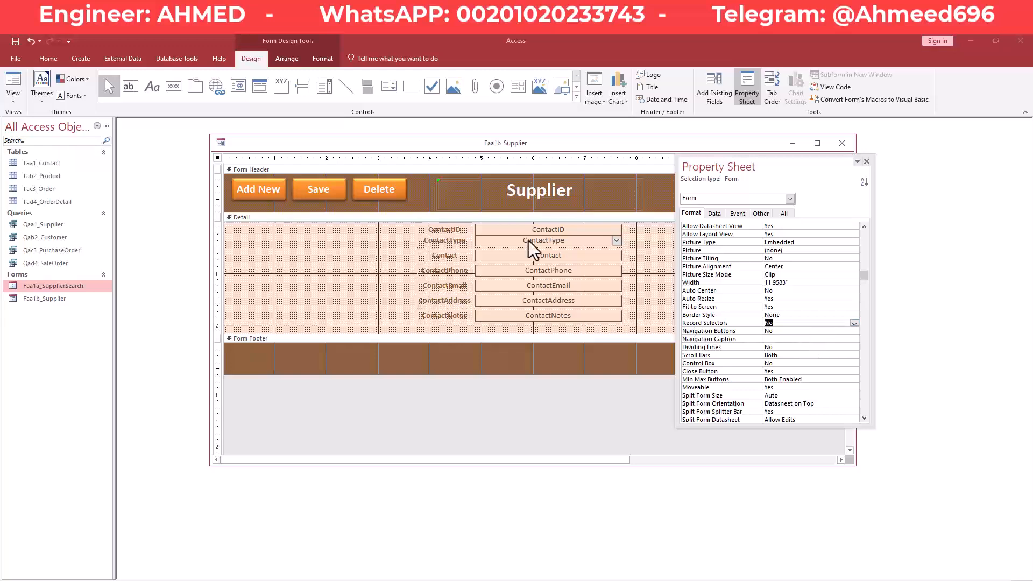
Return the Supplier form to Form View showing record 3.
drag(779, 173, 870, 241)
right_click(637, 143)
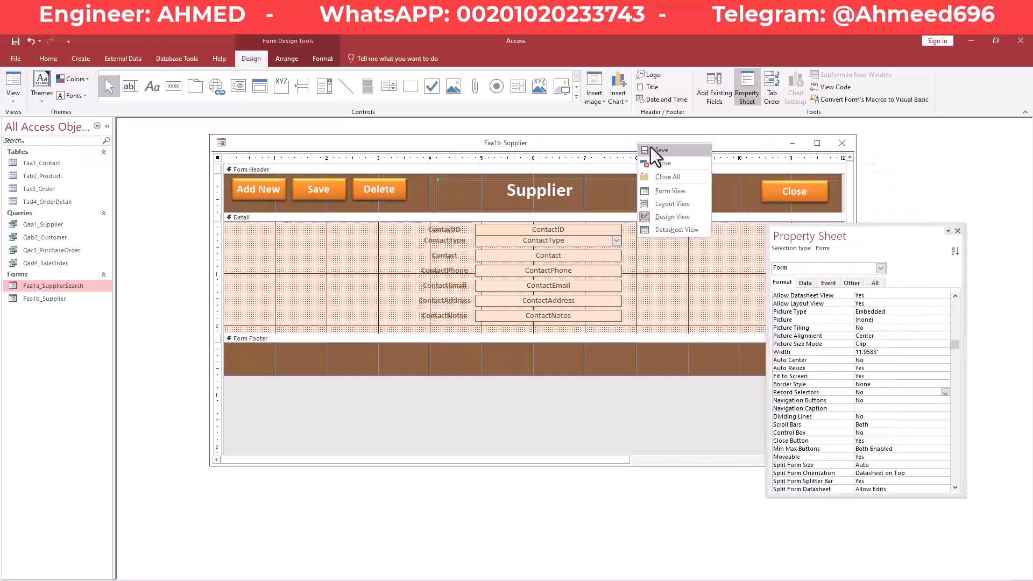
right_click(657, 147)
click(691, 194)
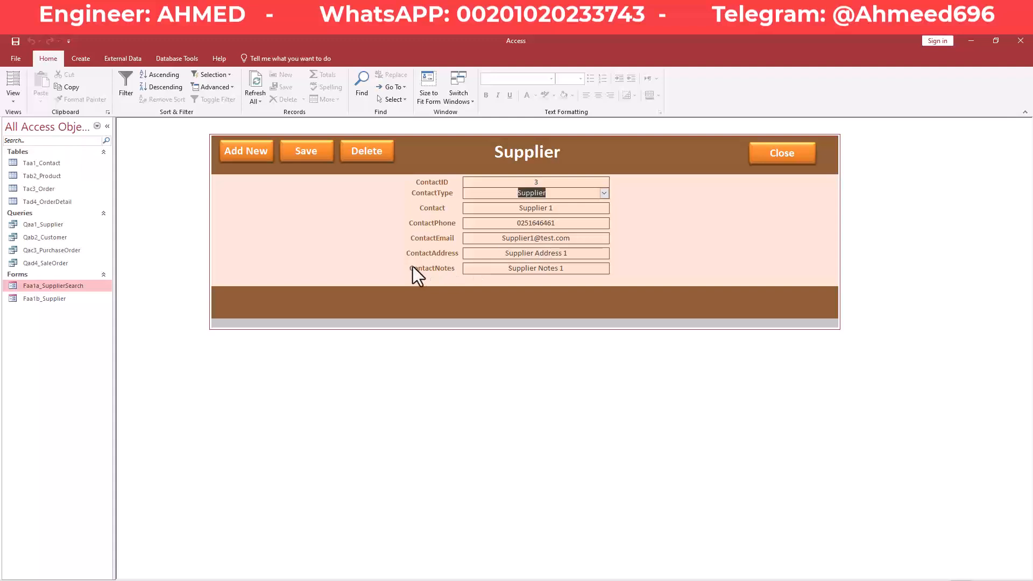
In Design view, set the form's Modal property to Yes.
right_click(480, 144)
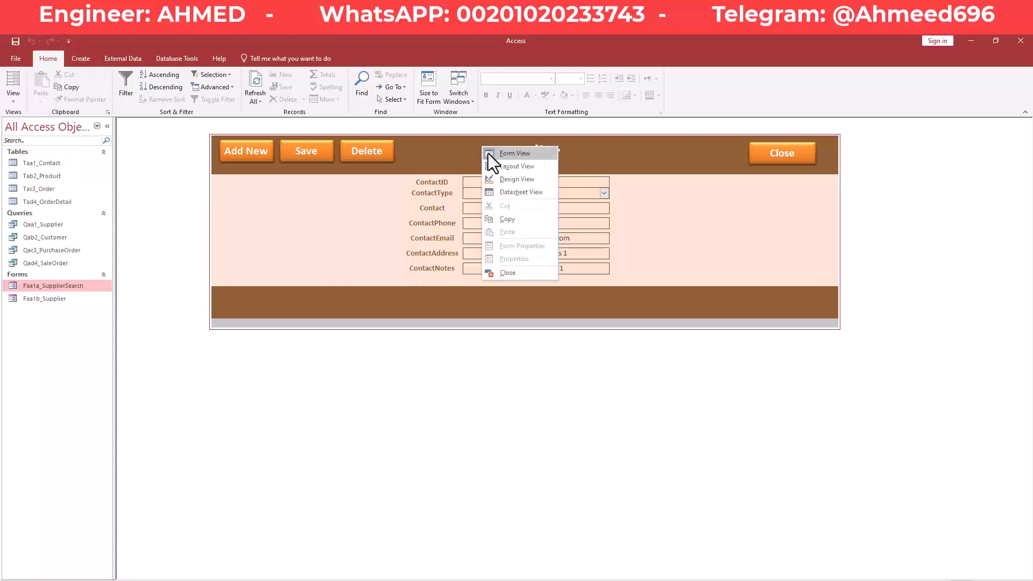
click(490, 153)
right_click(472, 149)
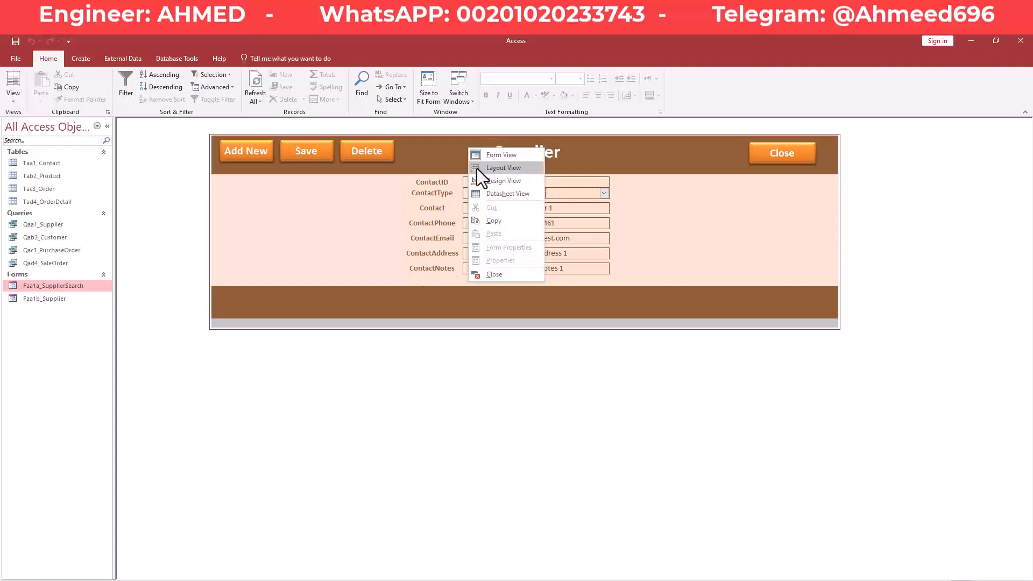
click(508, 181)
click(852, 282)
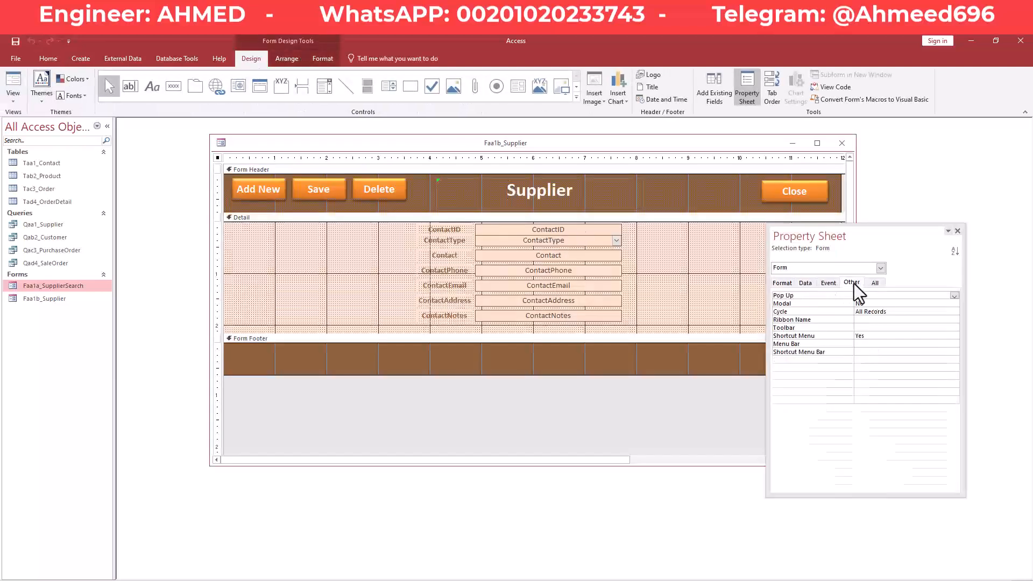
click(939, 304)
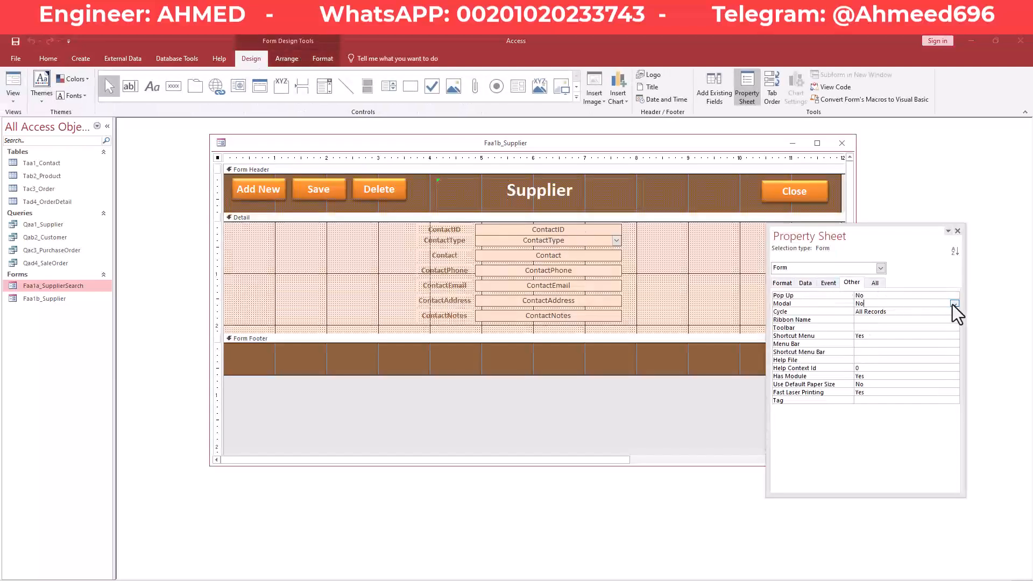
click(953, 304)
click(914, 311)
Preview the modal form, then return to Design view and set Modal to No.
right_click(516, 150)
click(550, 195)
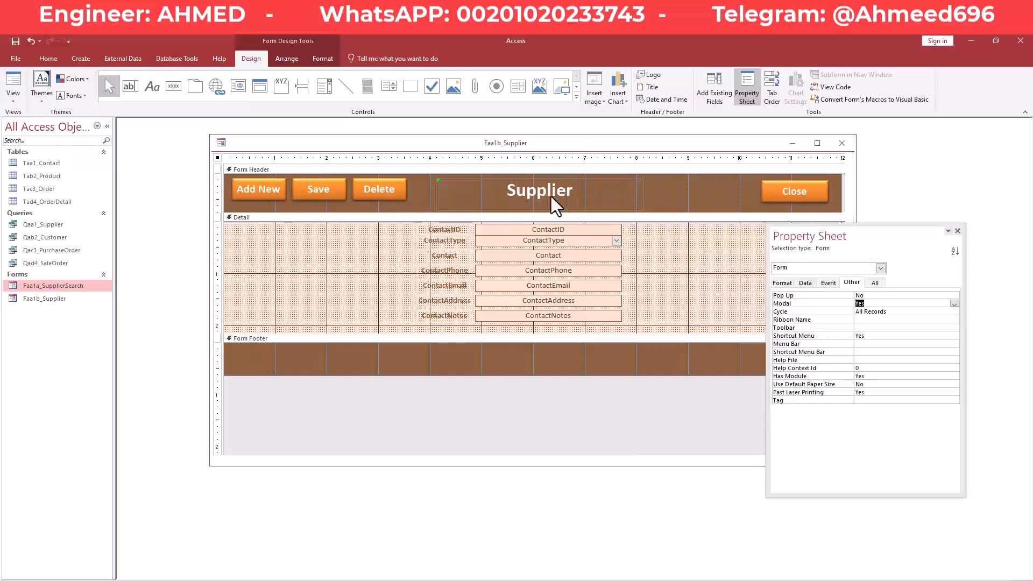
right_click(512, 154)
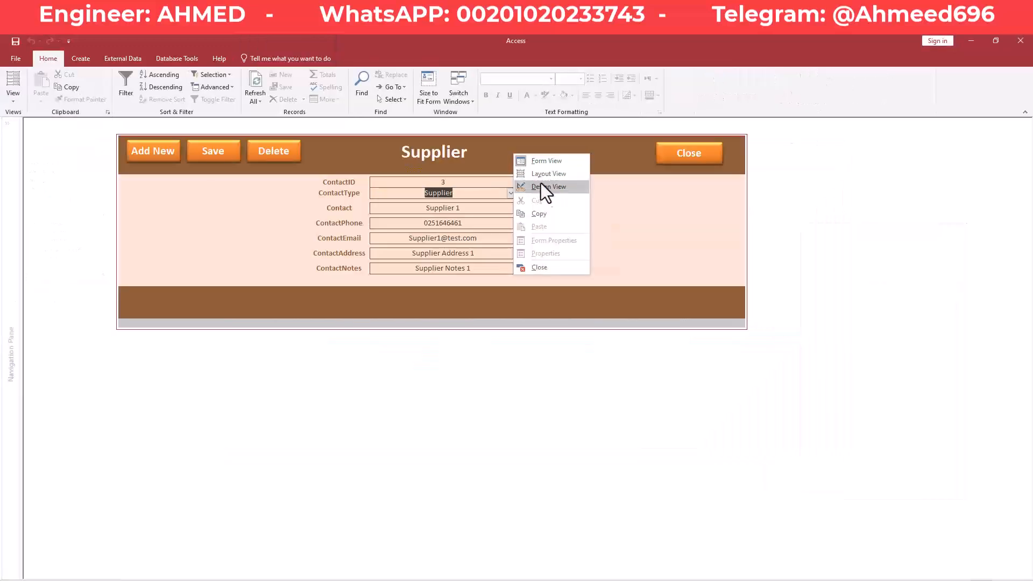
click(548, 186)
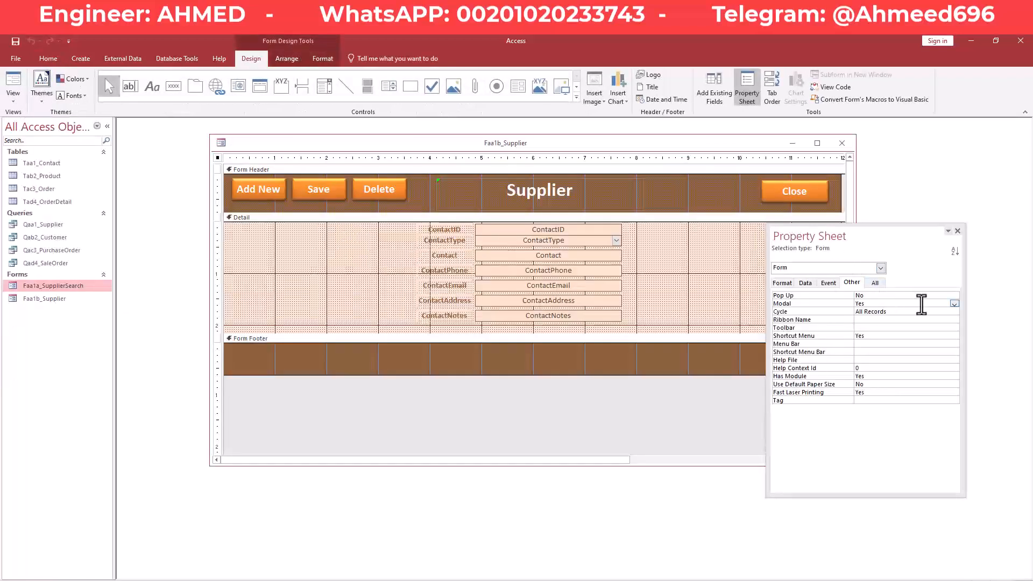
click(953, 304)
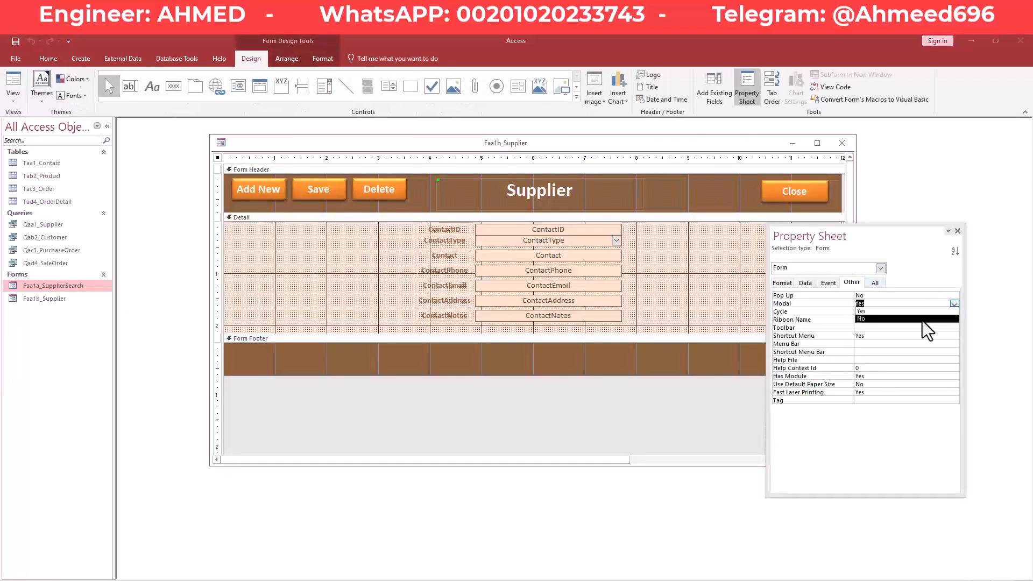
click(923, 319)
Switch the Supplier form to Form View to preview it.
right_click(602, 143)
click(622, 144)
right_click(622, 144)
click(690, 149)
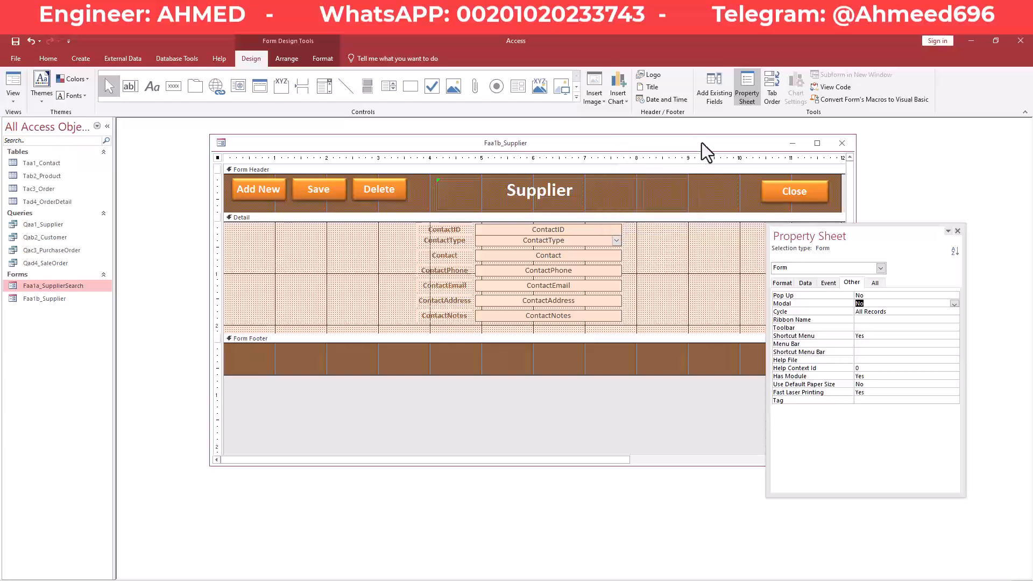
right_click(702, 143)
click(736, 191)
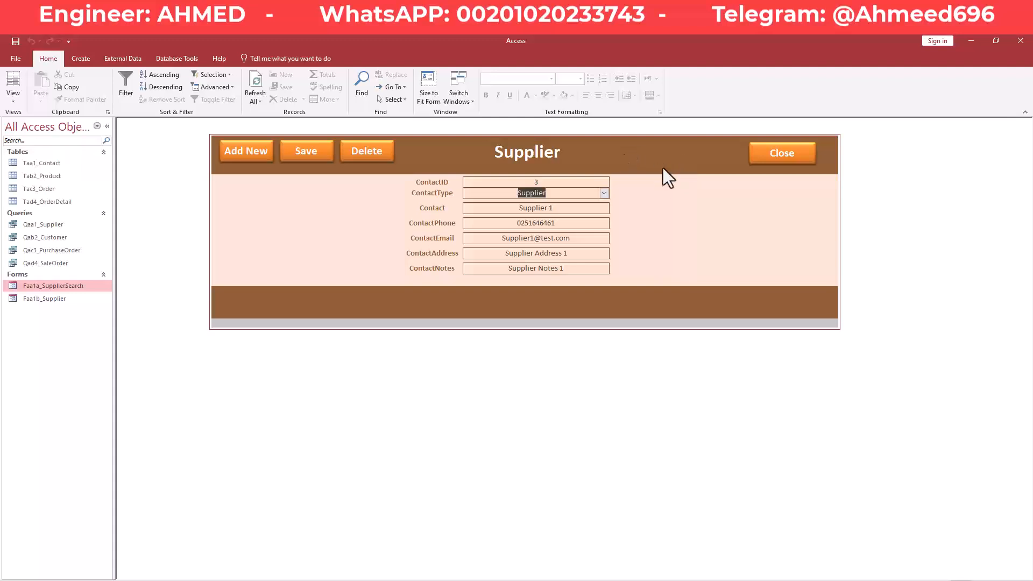
Verify ContactType lists Supplier and Customer with Supplier kept, then return to Design view.
right_click(649, 156)
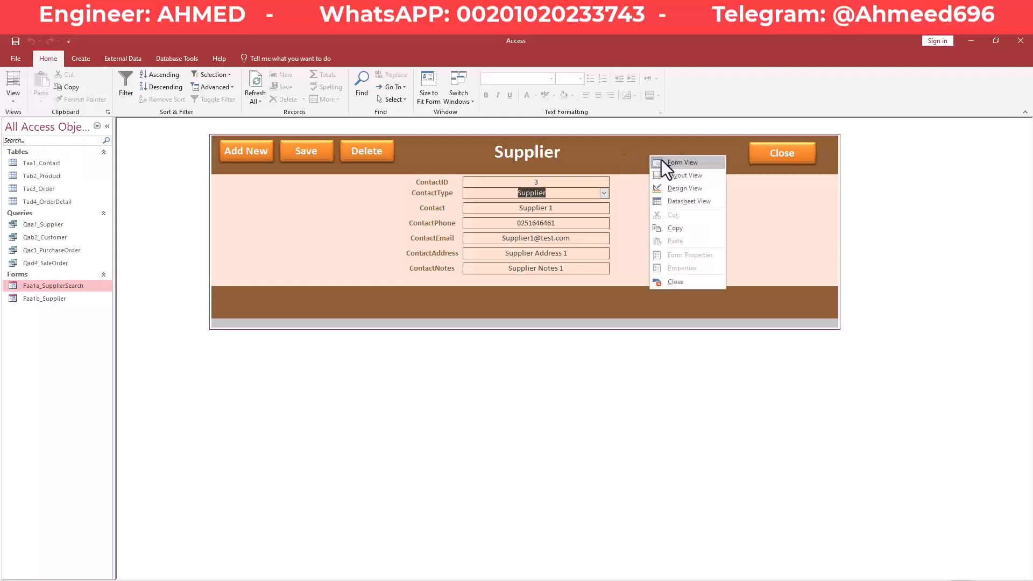
click(609, 161)
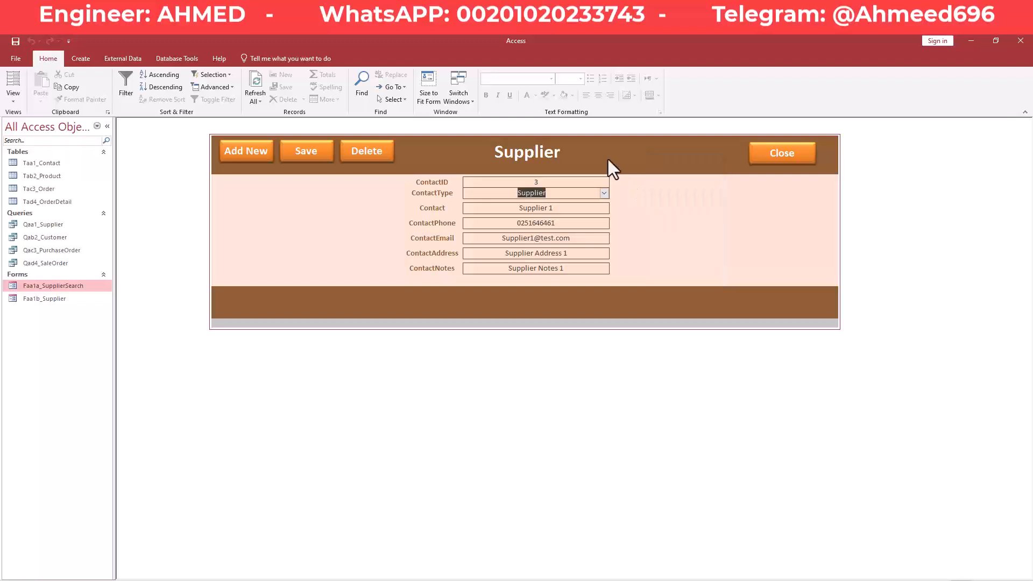
click(603, 192)
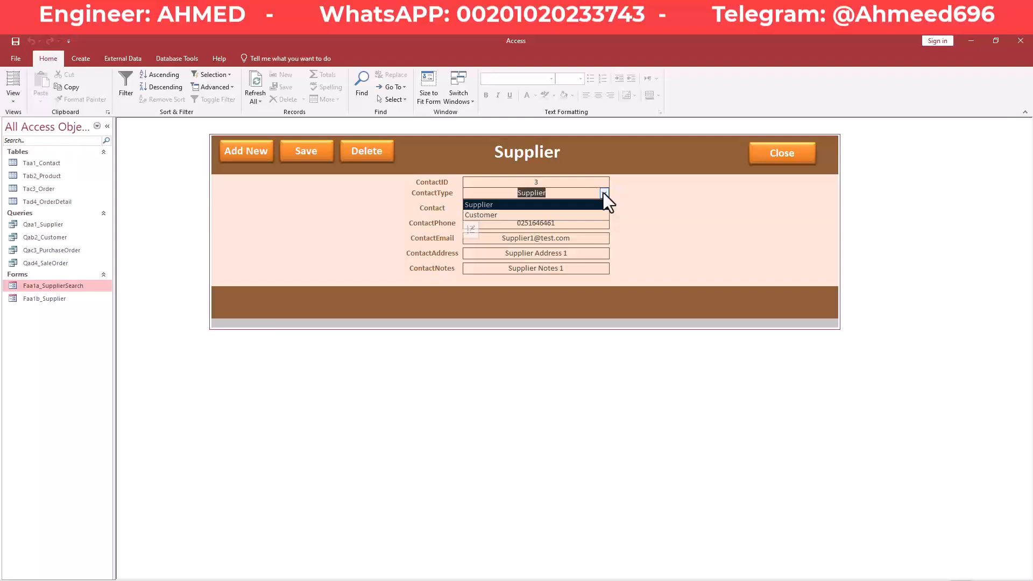
click(604, 194)
click(642, 149)
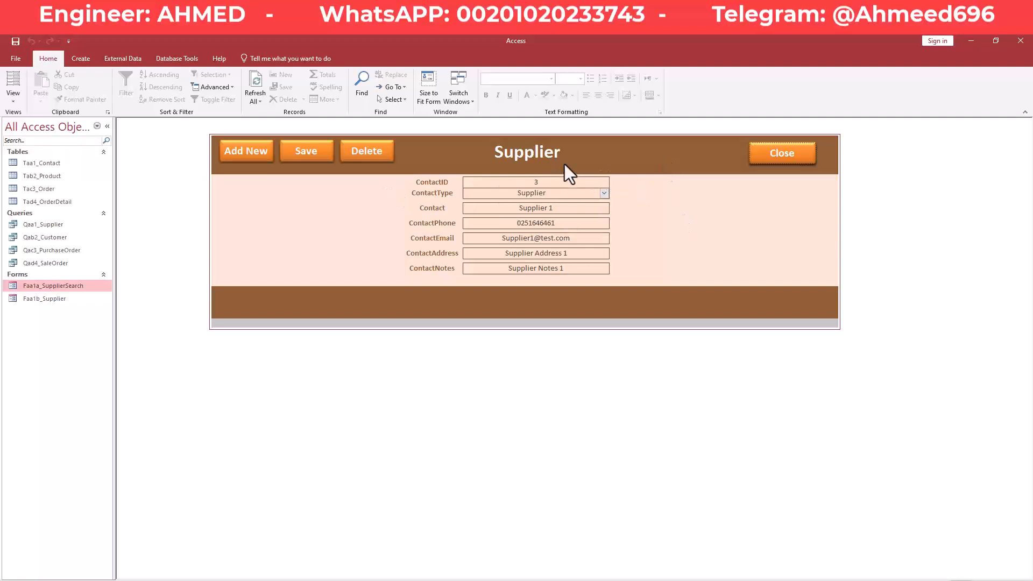
right_click(663, 171)
click(699, 203)
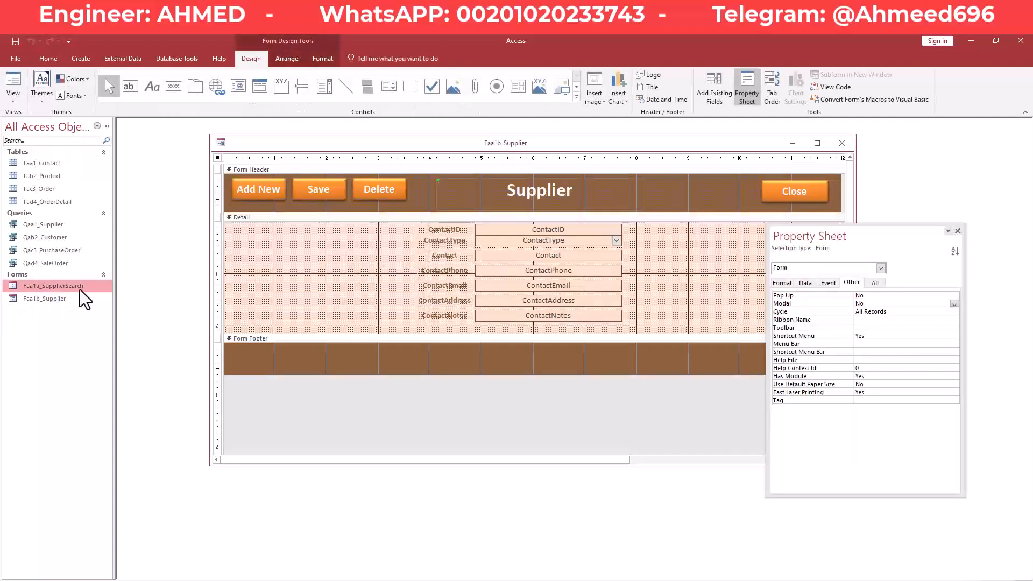
Float the Property Sheet and show its Event properties.
drag(826, 242, 758, 271)
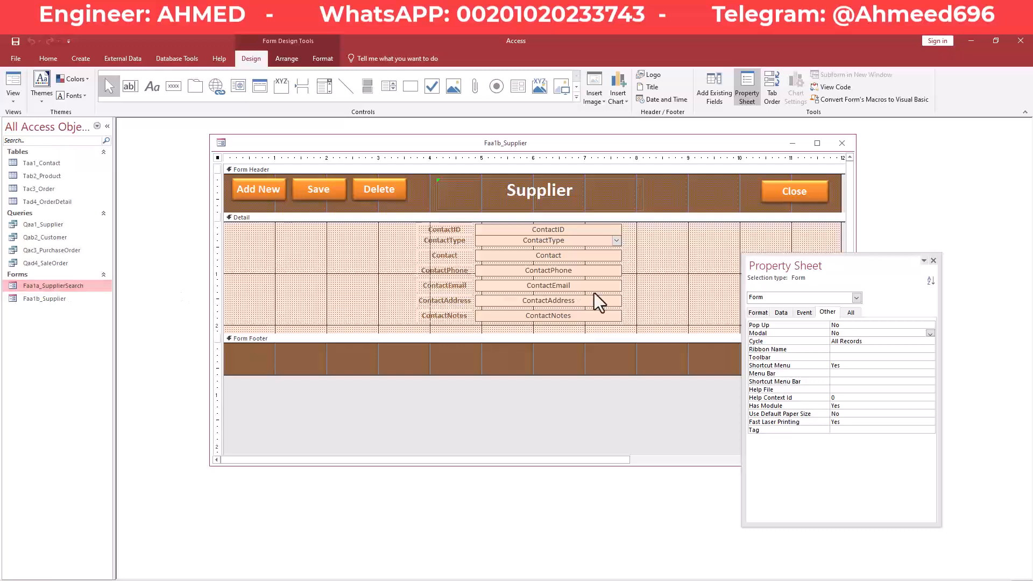
drag(844, 268, 843, 268)
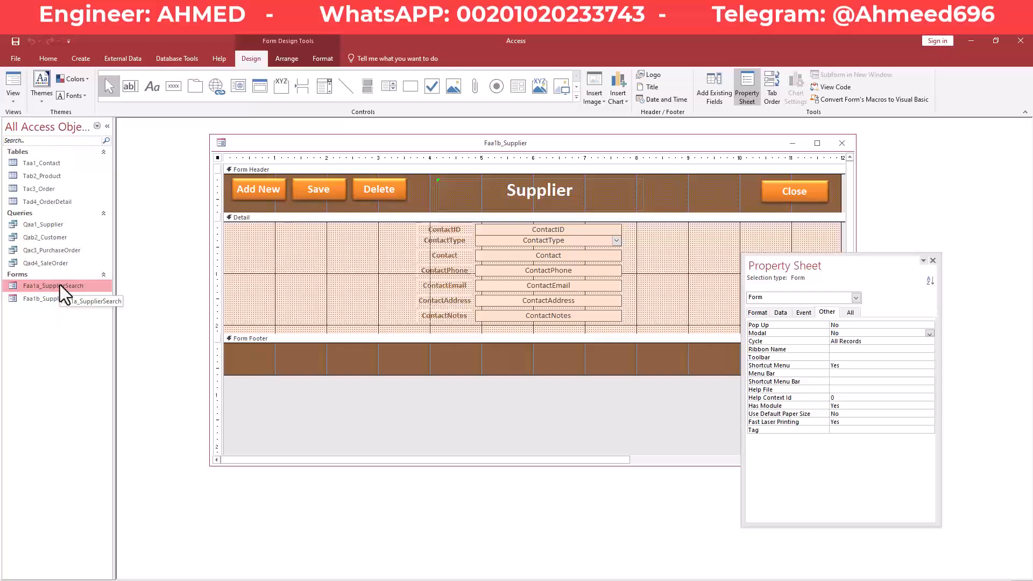
drag(842, 265, 821, 259)
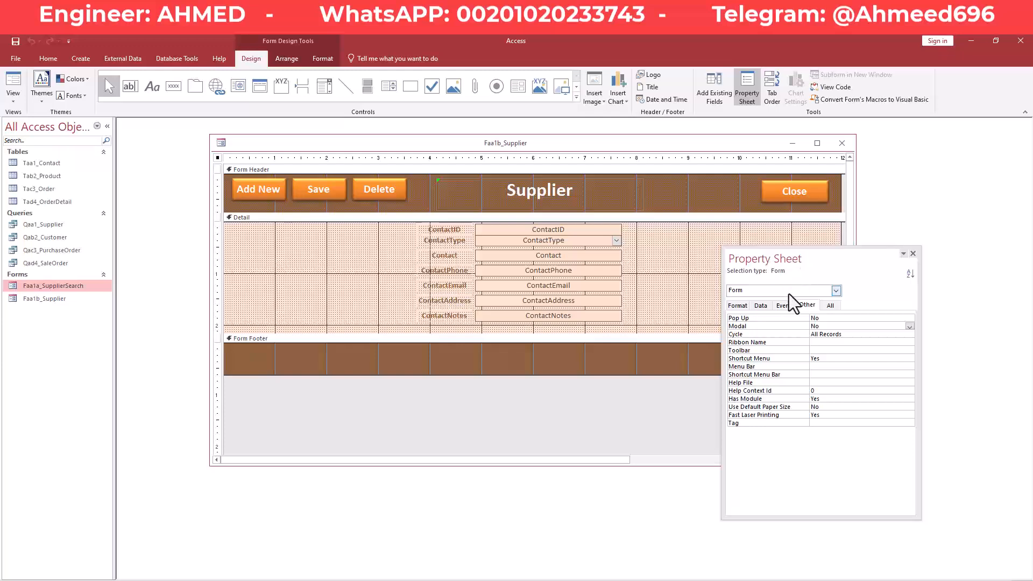
click(784, 305)
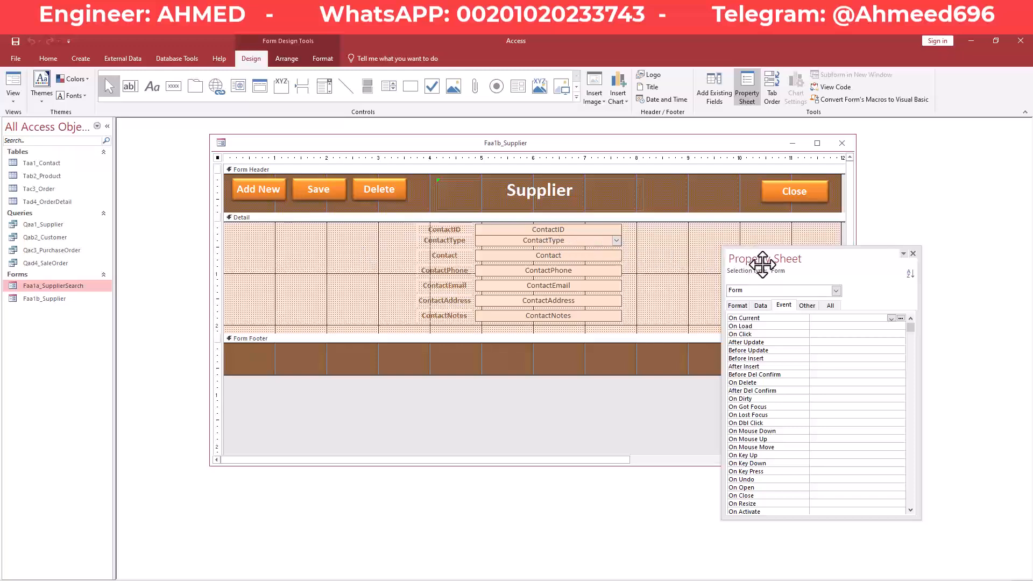
Nudge the ContactType through ContactNotes fields and labels down two steps.
drag(646, 241, 436, 316)
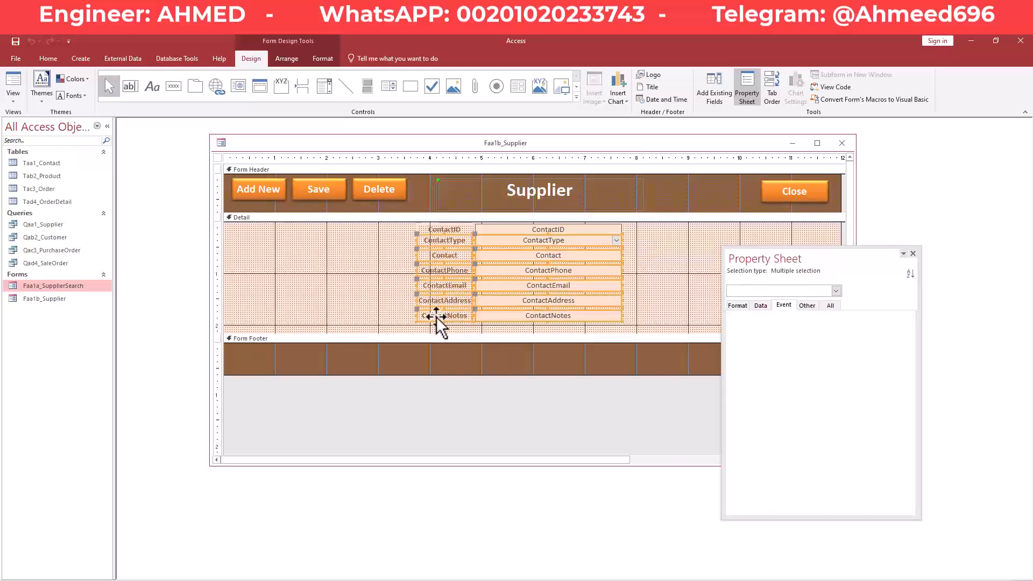
key(Down)
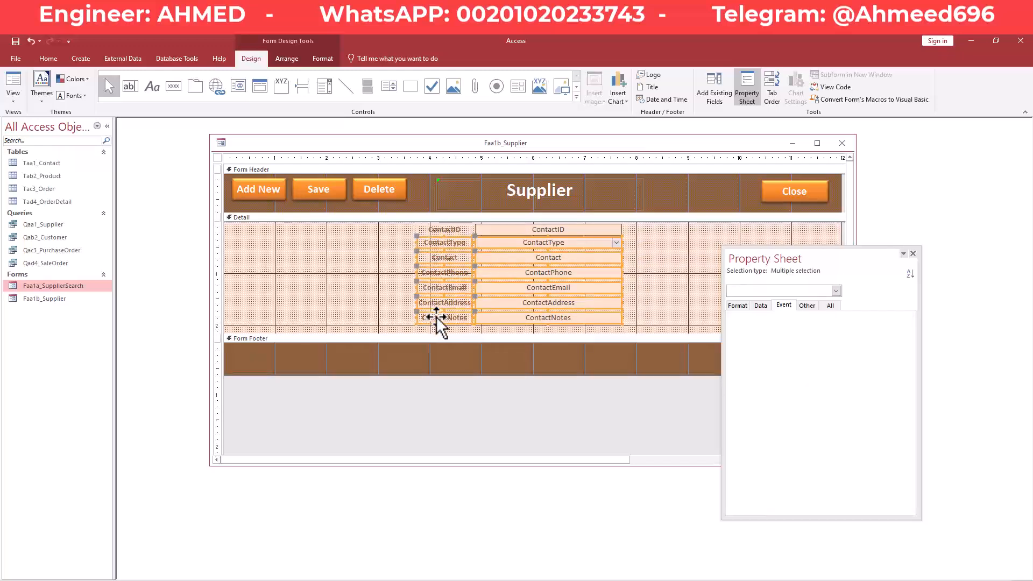
key(Down)
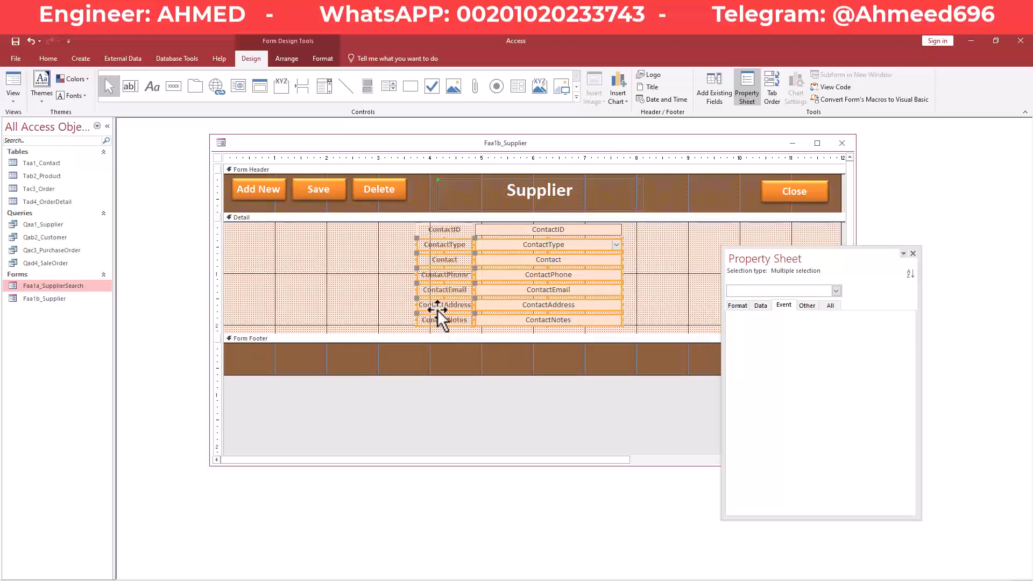
click(401, 263)
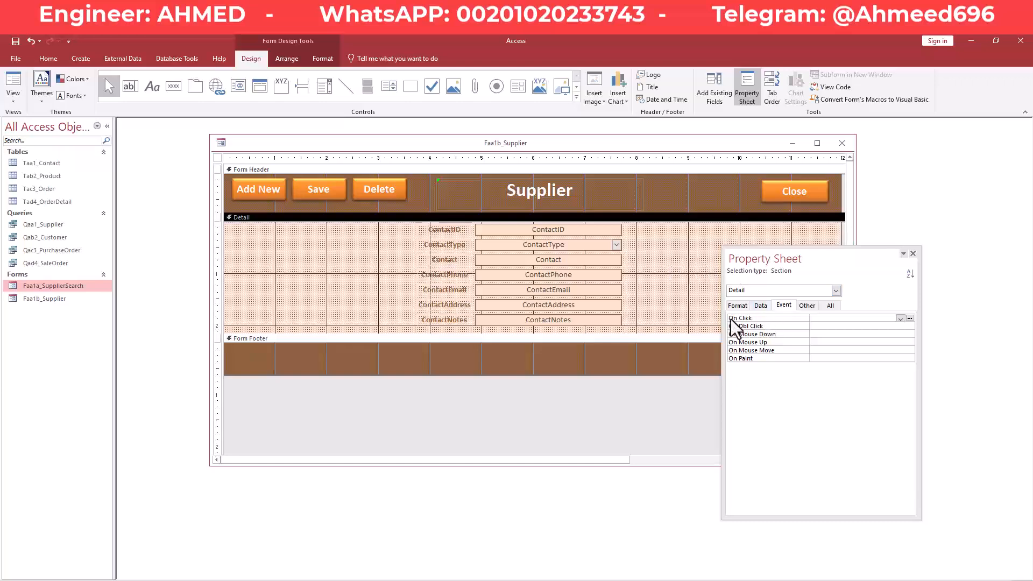
Show the whole form's Data properties and set Allow Additions to Yes.
click(217, 159)
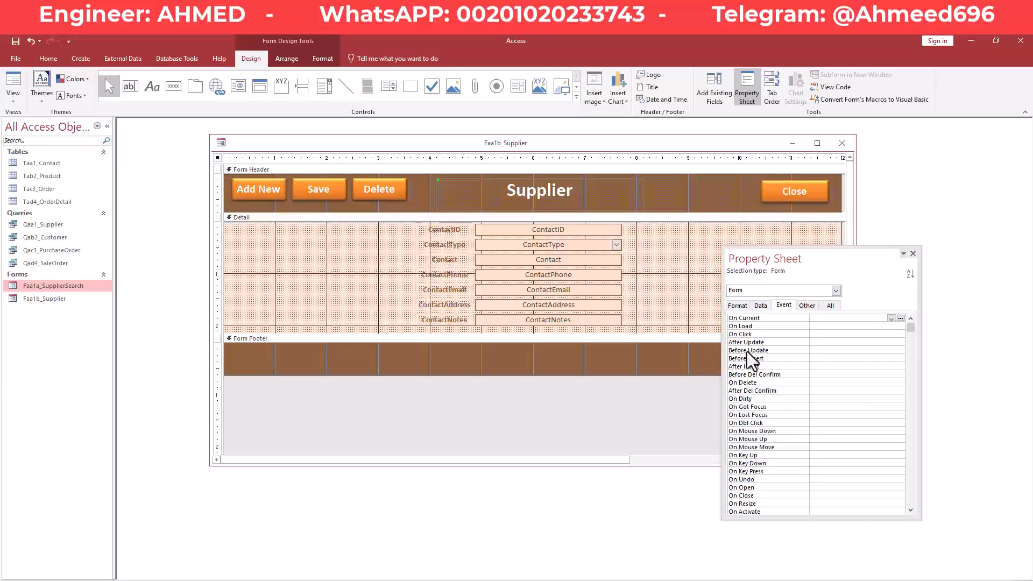
click(761, 305)
drag(783, 265, 770, 238)
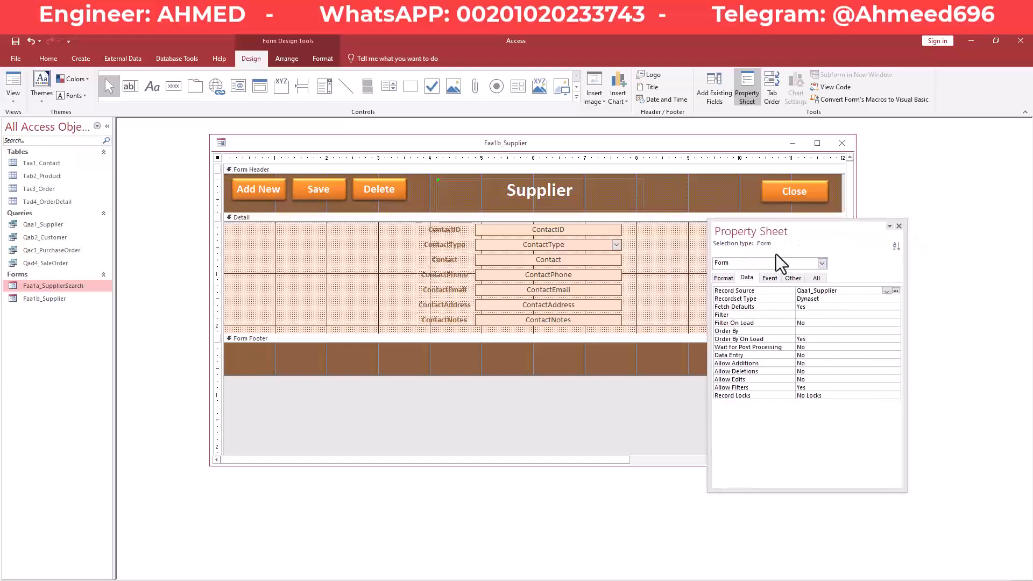
click(810, 363)
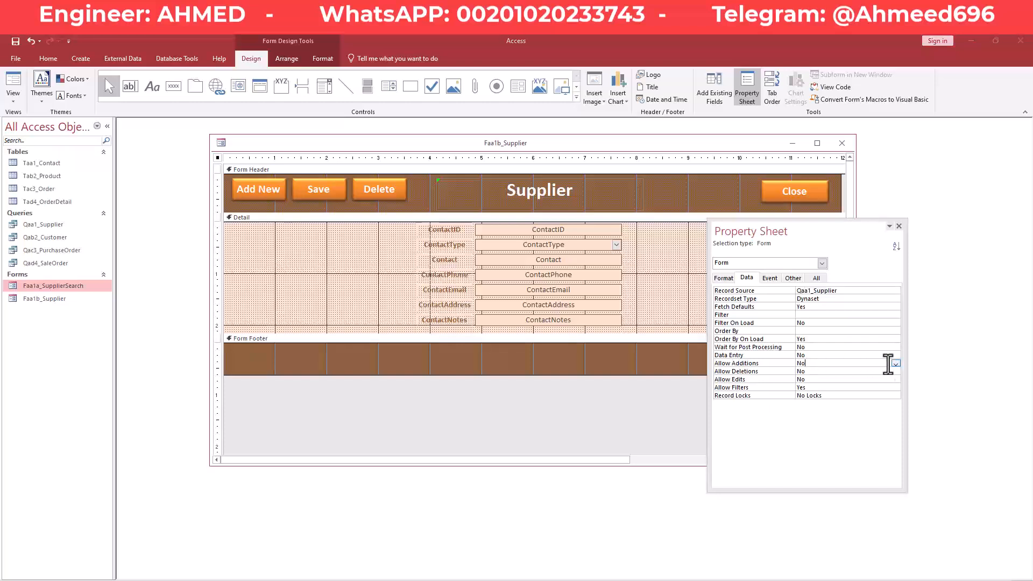
click(896, 364)
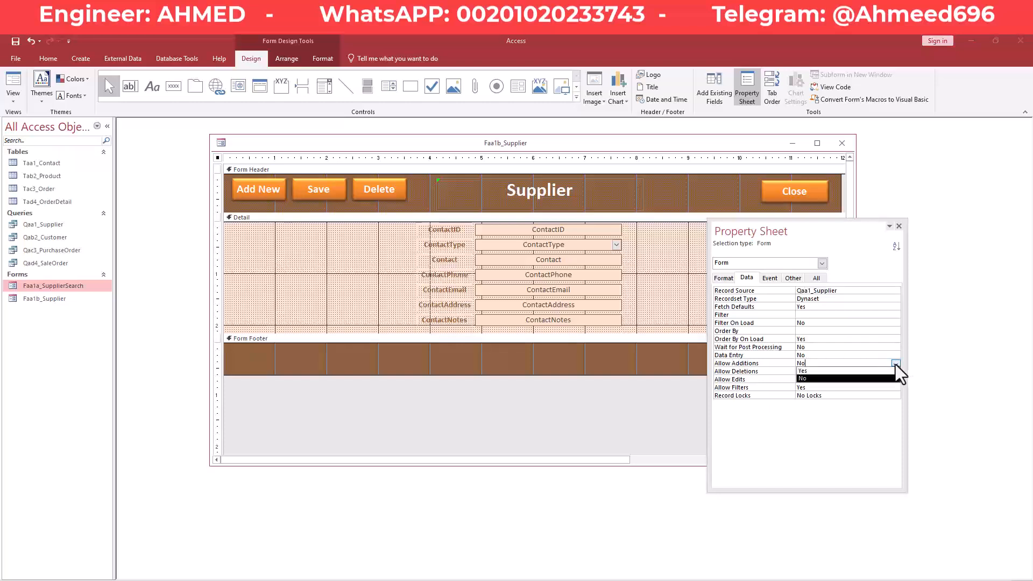
click(841, 373)
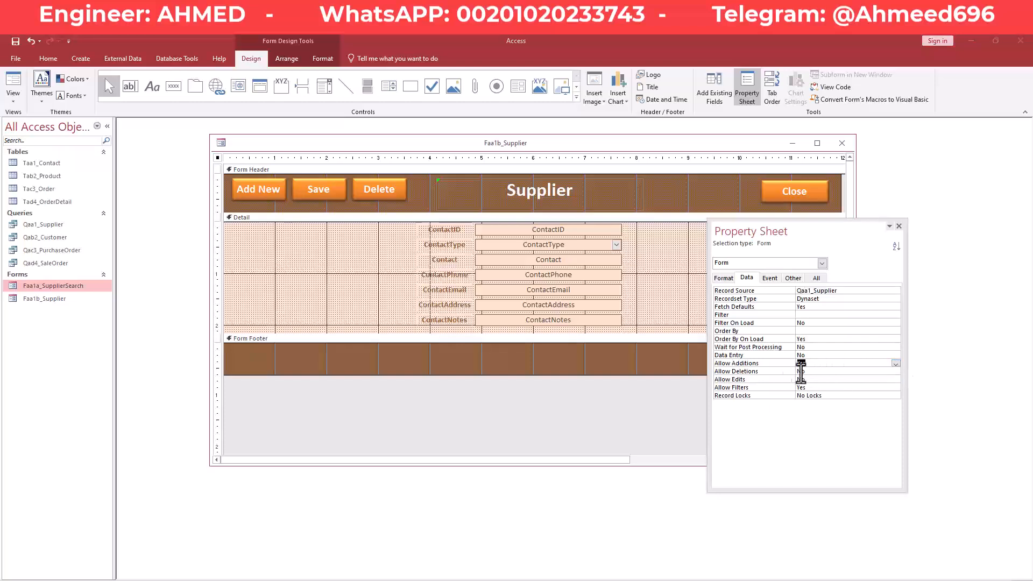
Set Allow Deletions and Allow Edits to Yes.
click(735, 374)
click(896, 372)
click(853, 379)
click(823, 379)
click(896, 380)
click(852, 387)
Inspect the ContactID, ContactType and Contact controls in the Detail section.
click(366, 280)
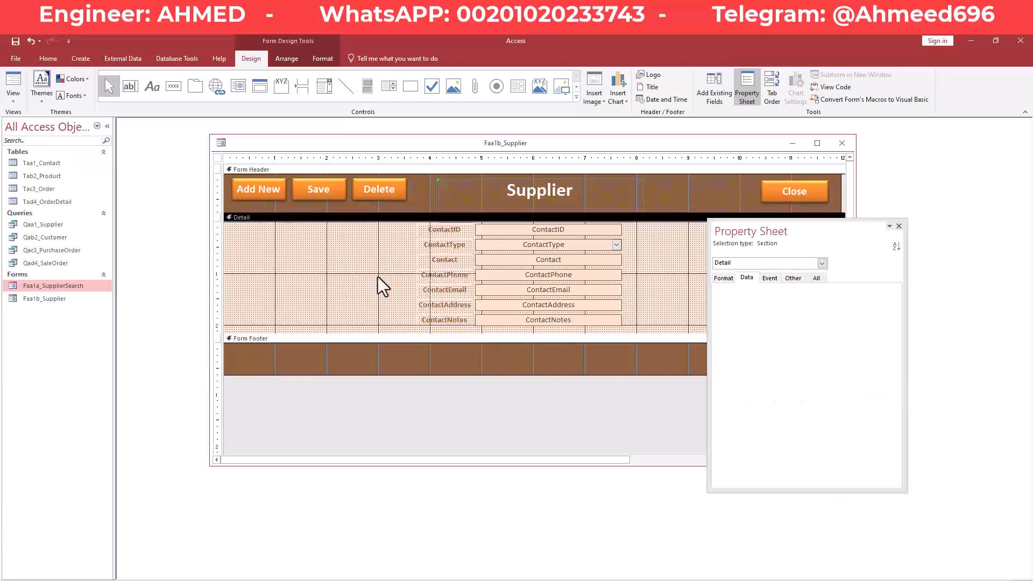
click(518, 234)
click(519, 245)
click(515, 258)
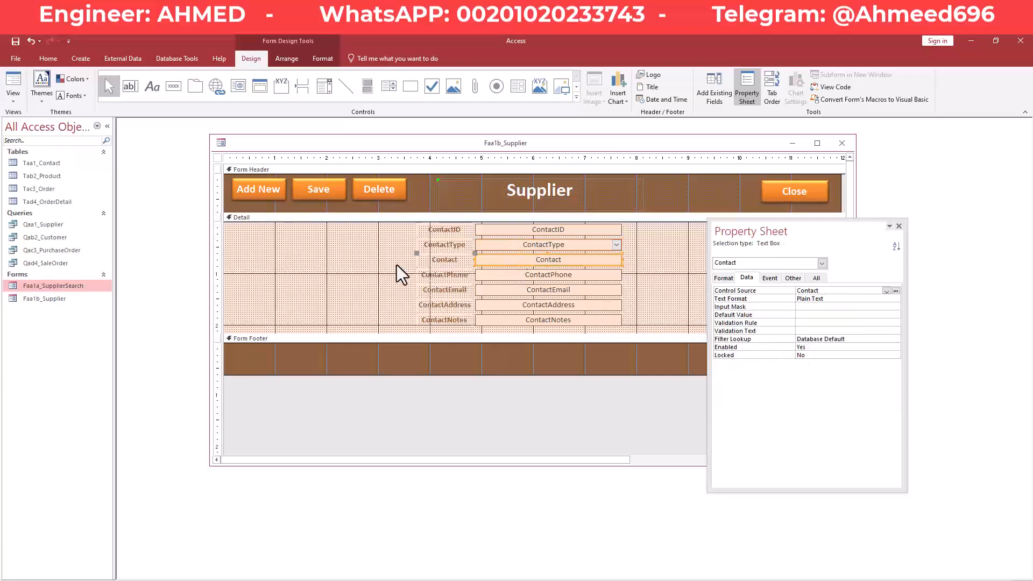
click(378, 218)
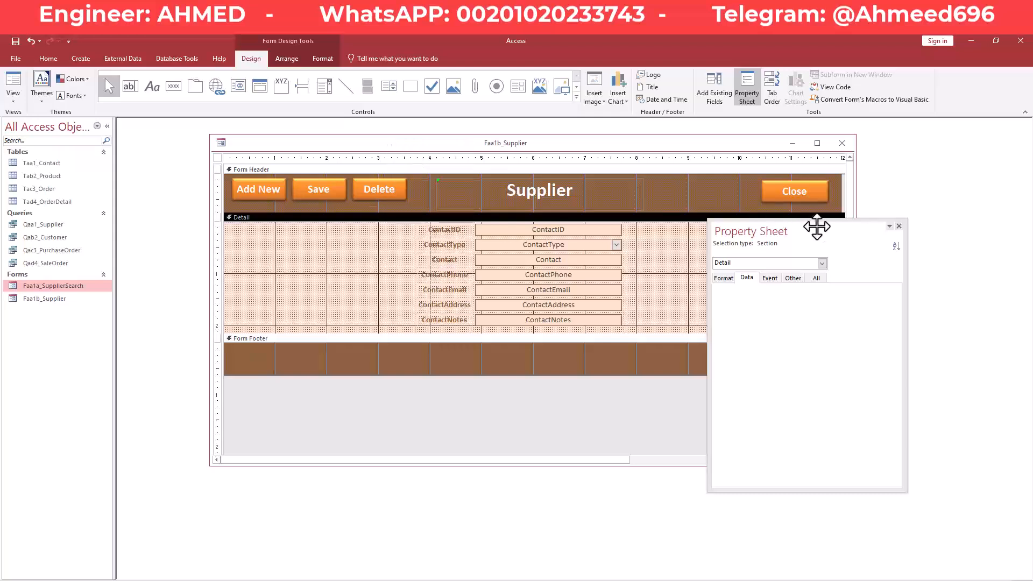
Save the Supplier form and close it.
drag(812, 226, 848, 249)
right_click(421, 144)
click(442, 148)
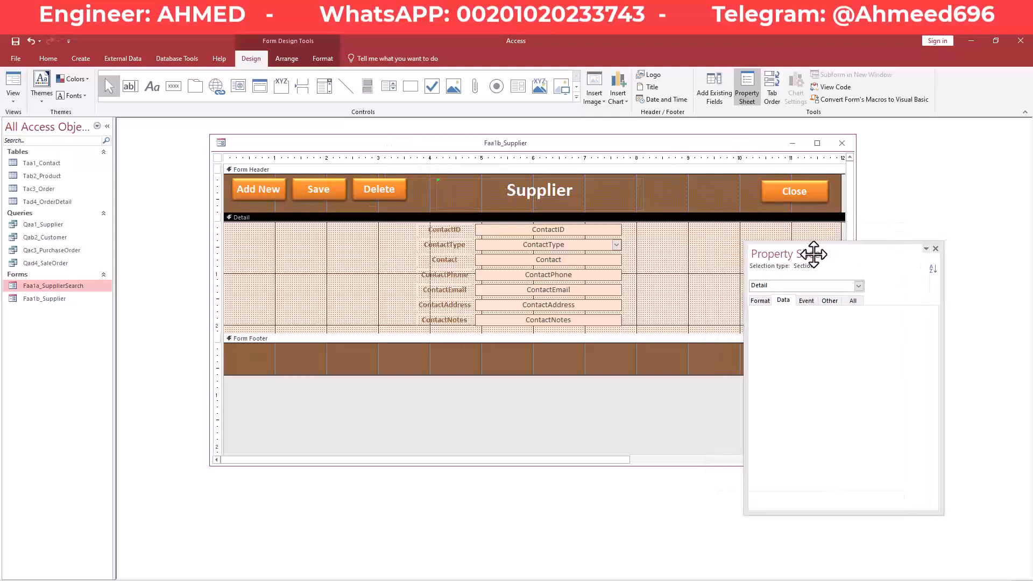
right_click(618, 142)
click(676, 145)
click(842, 142)
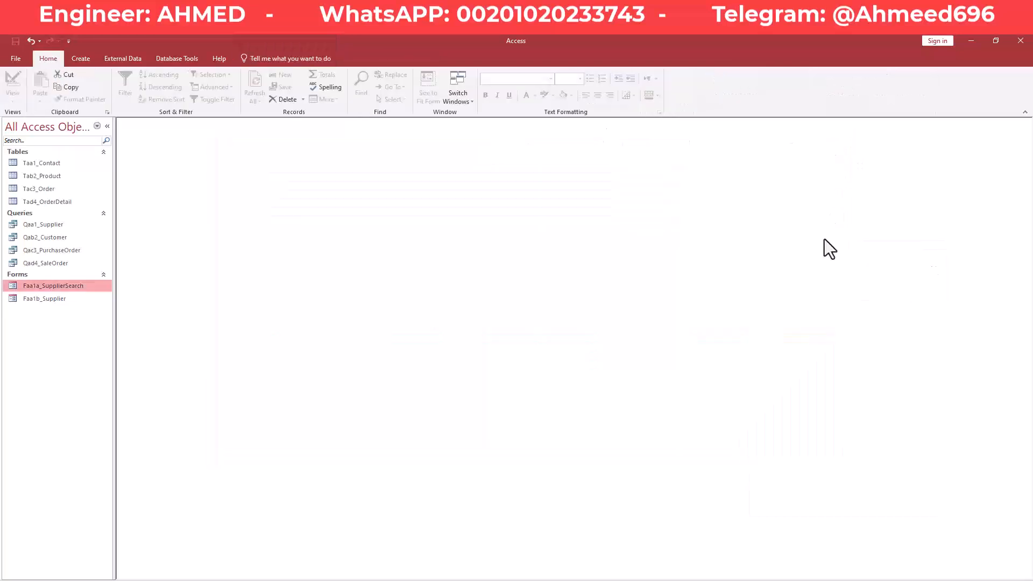
Open Faa1a_SupplierSearch in Design View.
right_click(55, 288)
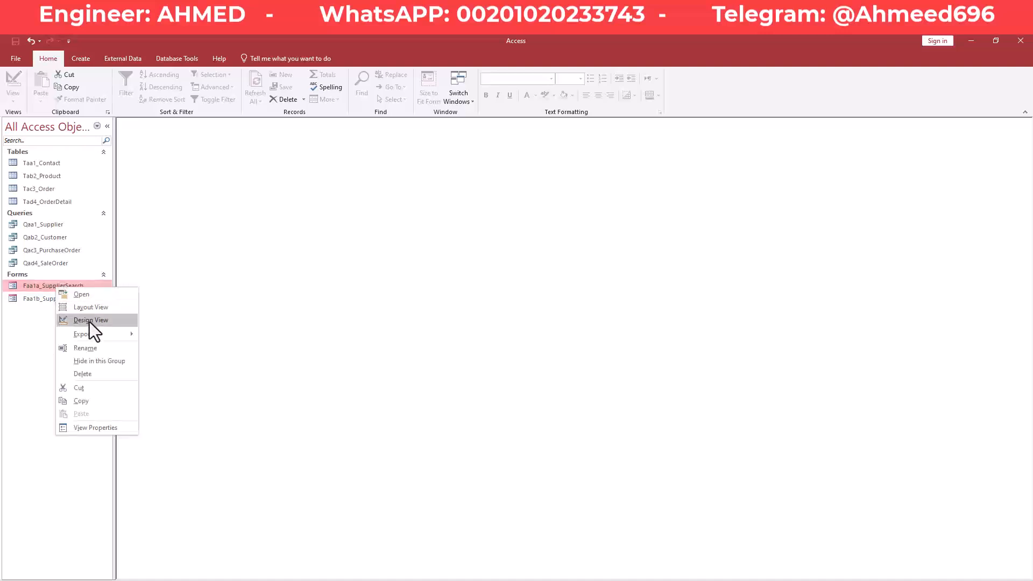
click(89, 321)
drag(775, 260, 818, 298)
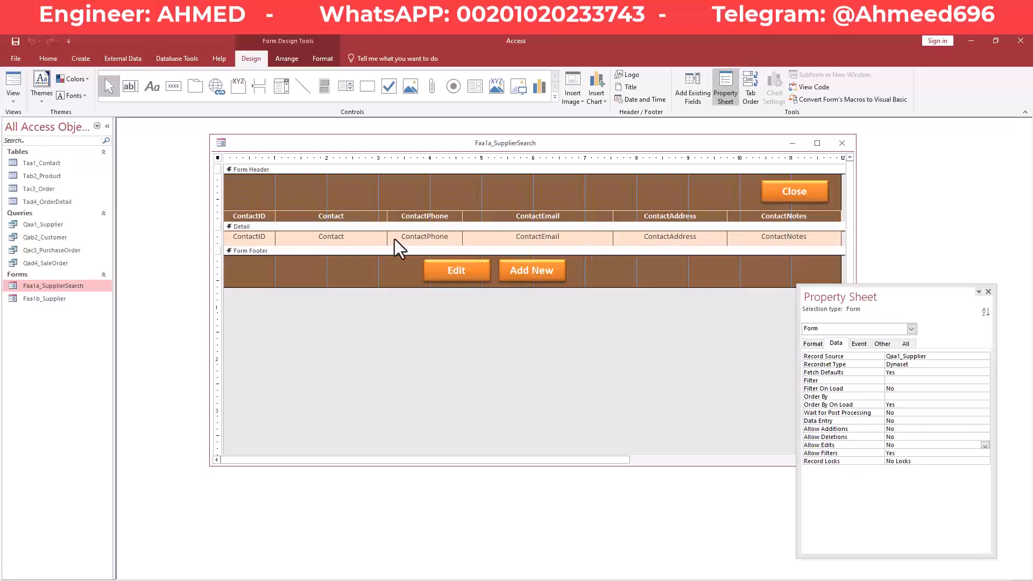
Create an empty BtnEdit_Click VBA procedure through the Edit button's On Click Code Builder.
click(470, 274)
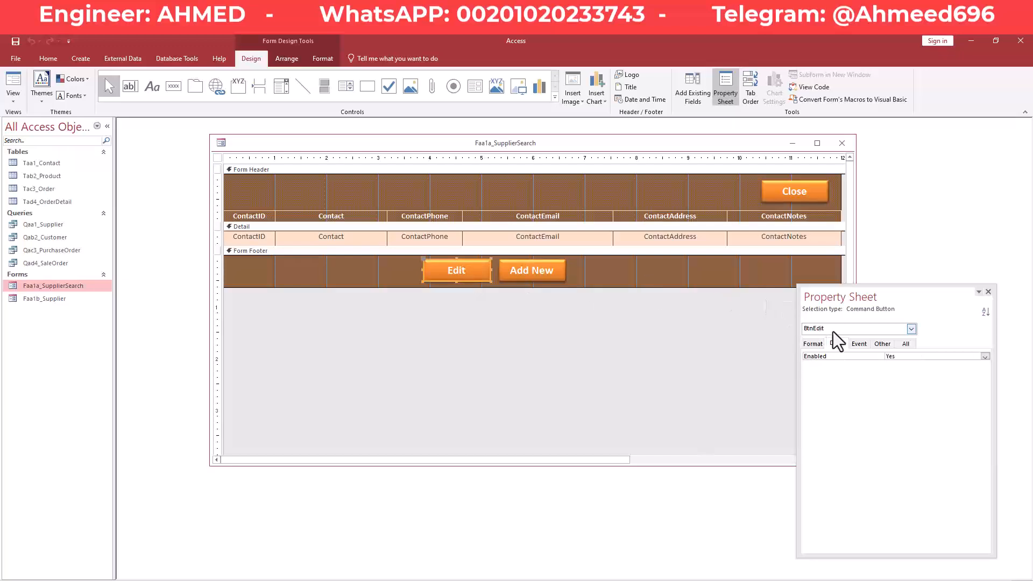
click(859, 343)
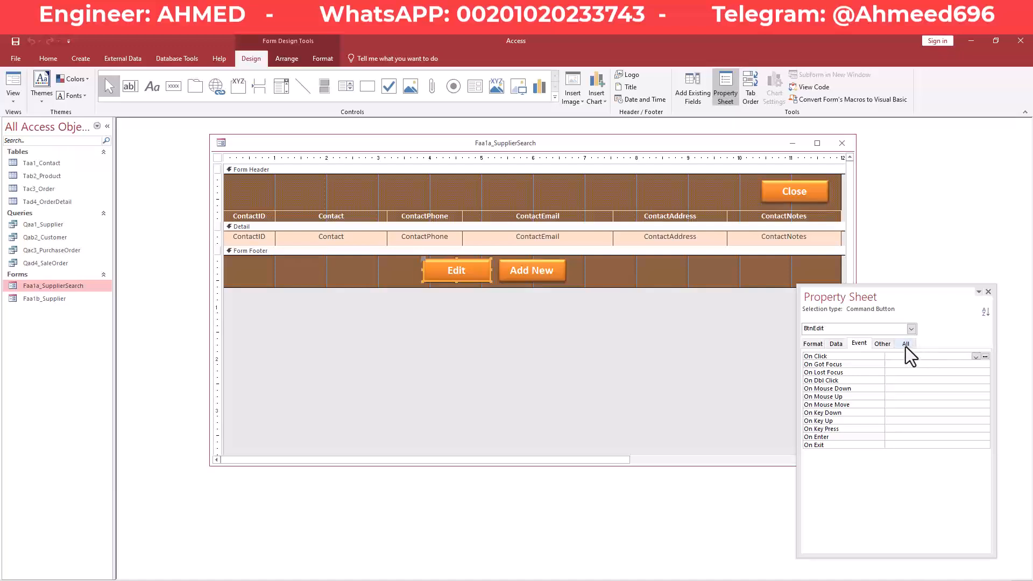
drag(909, 305, 897, 275)
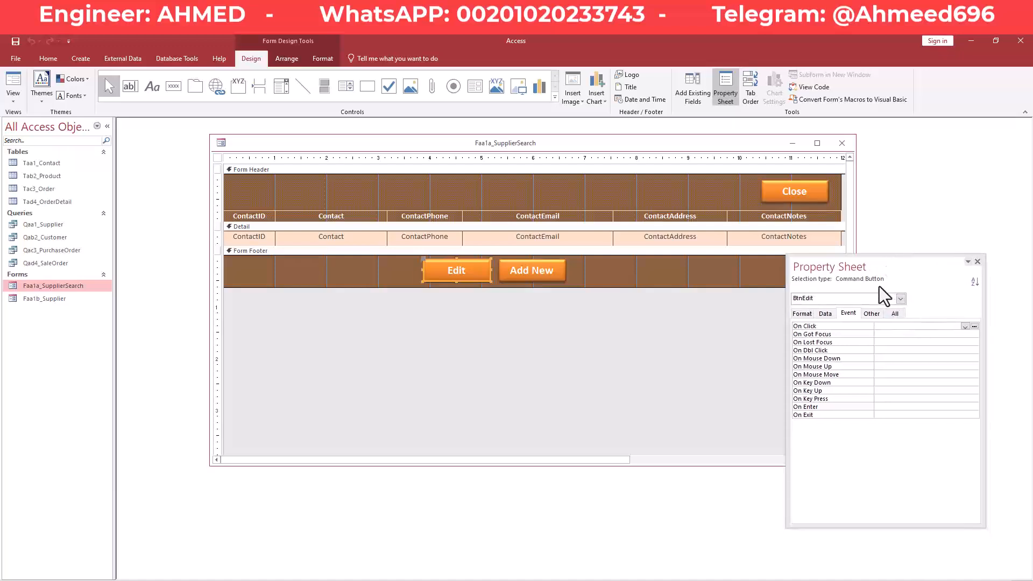
click(975, 326)
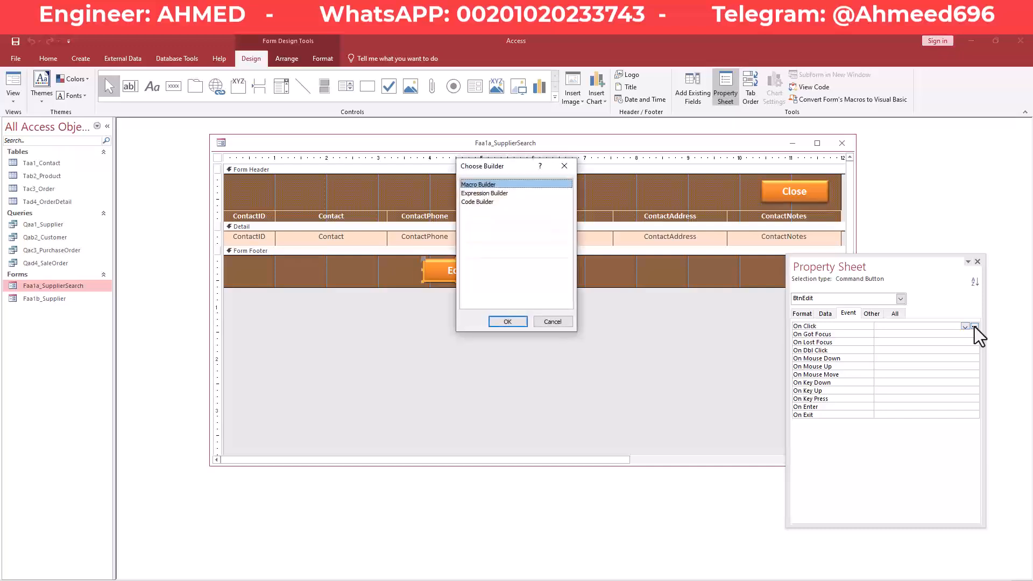
double_click(485, 202)
Write an indented docmd.OpenForm line in BtnEdit_Click using IntelliSense completion.
key(Tab)
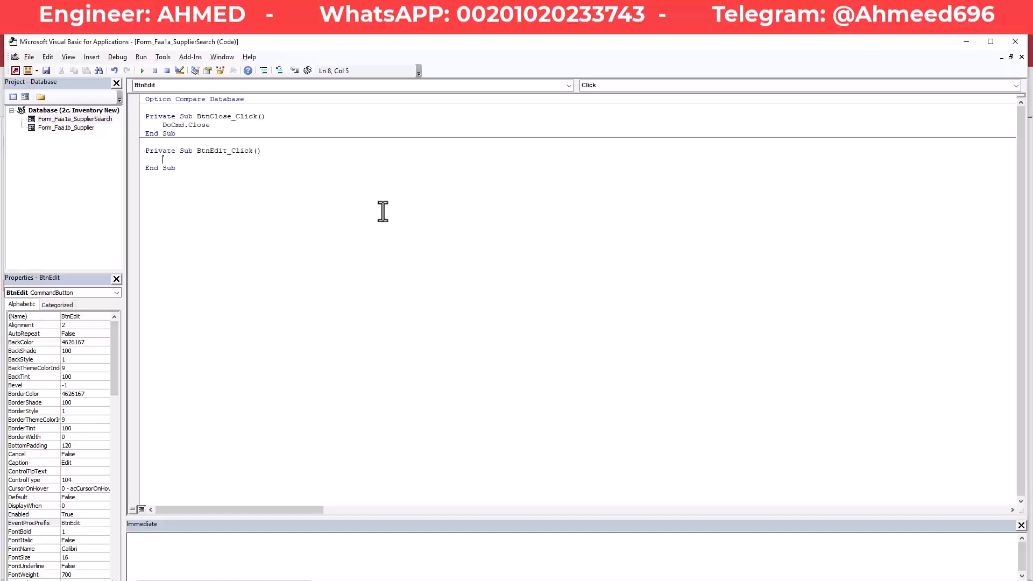
text(D)
key(BackSpace)
key(BackSpace)
key(BackSpace)
text(docmd.)
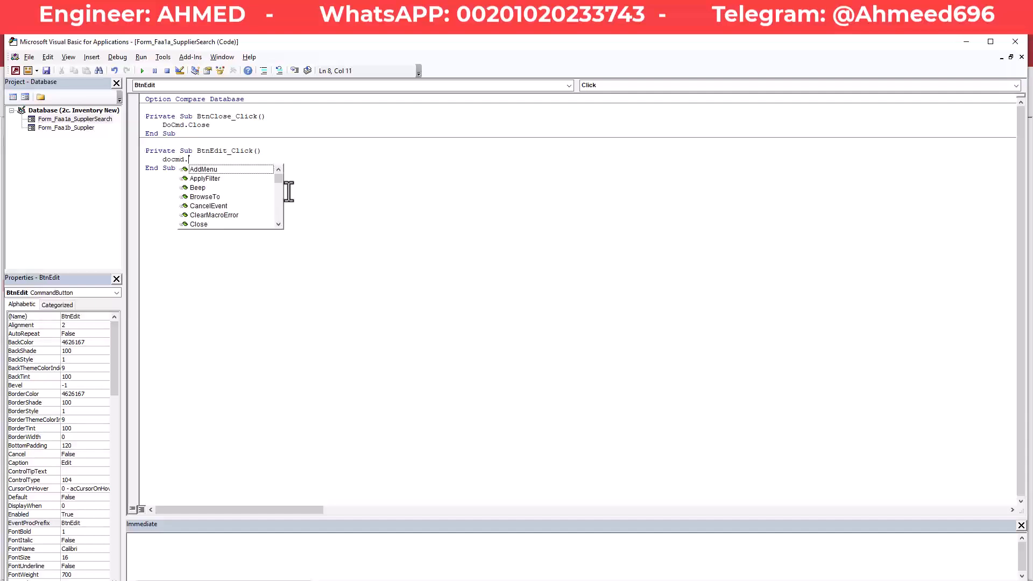
text(oeenfor)
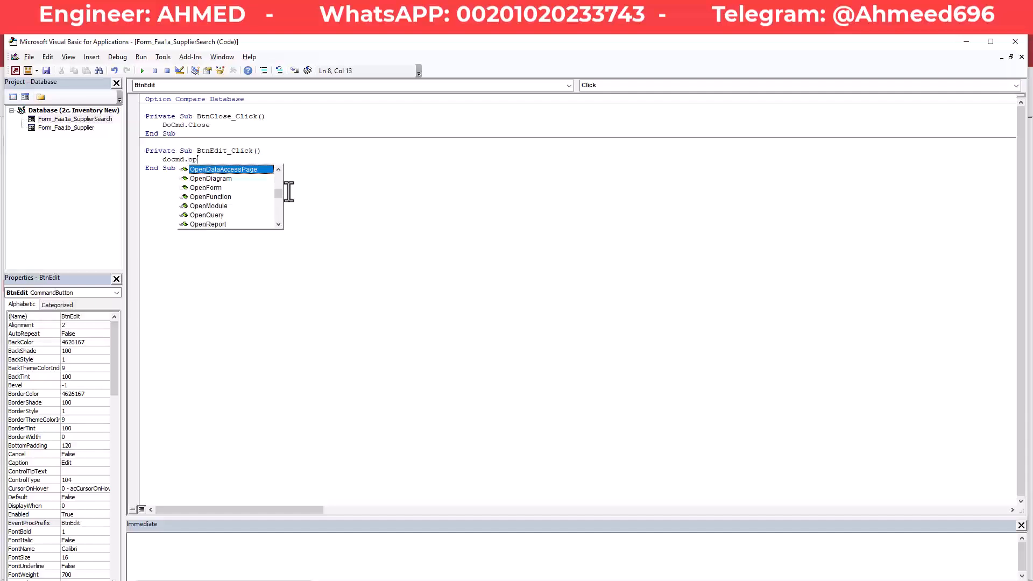
key(Tab)
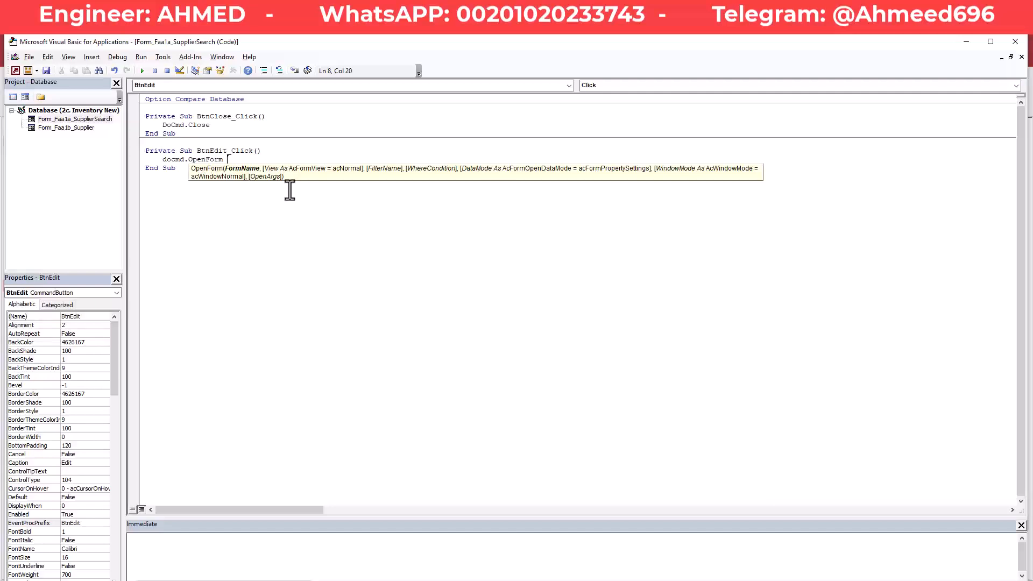
key(alt+Tab)
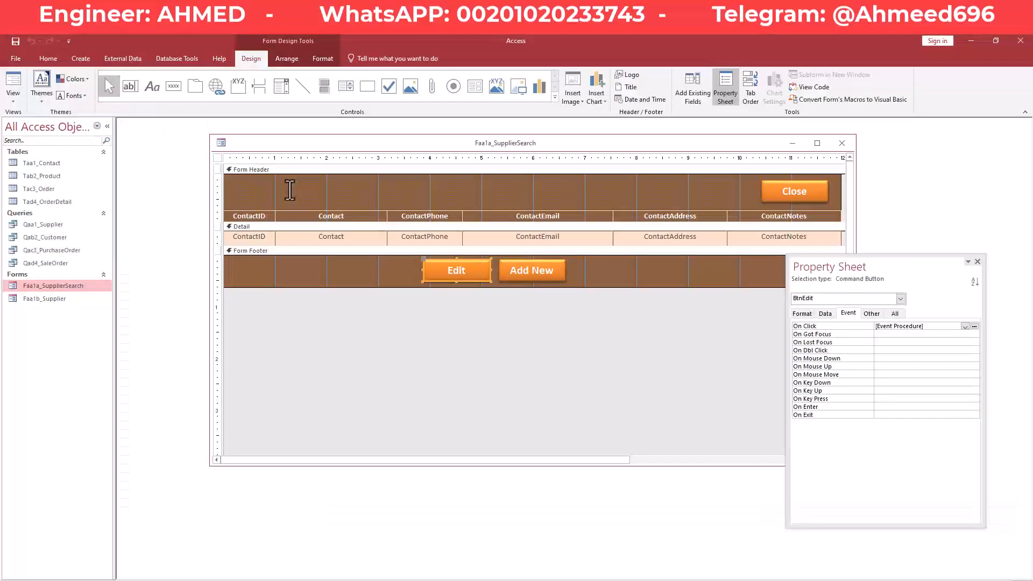
Check the Faa1b_Supplier form's exact name via Rename, keeping it unchanged.
click(53, 300)
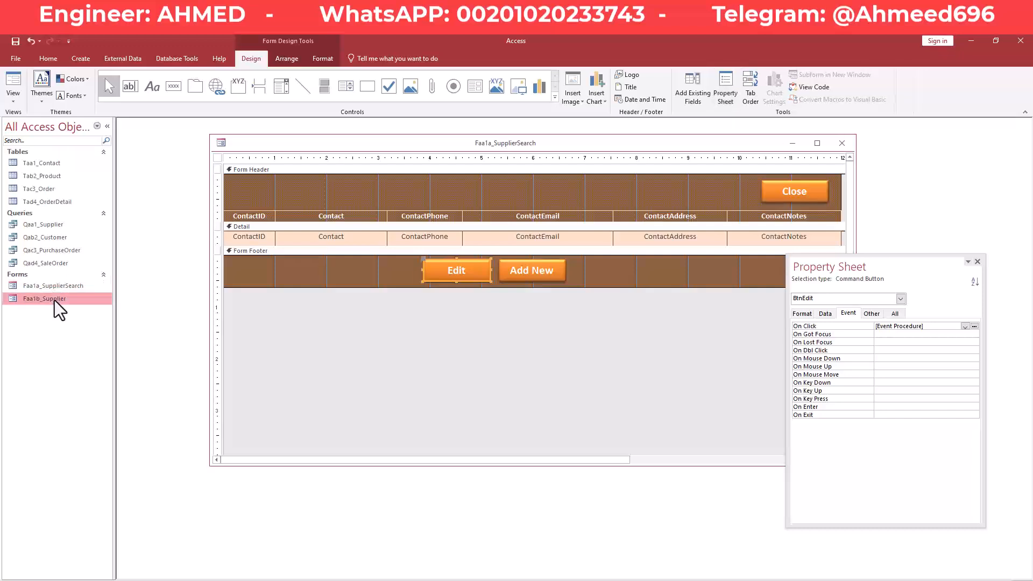
right_click(53, 301)
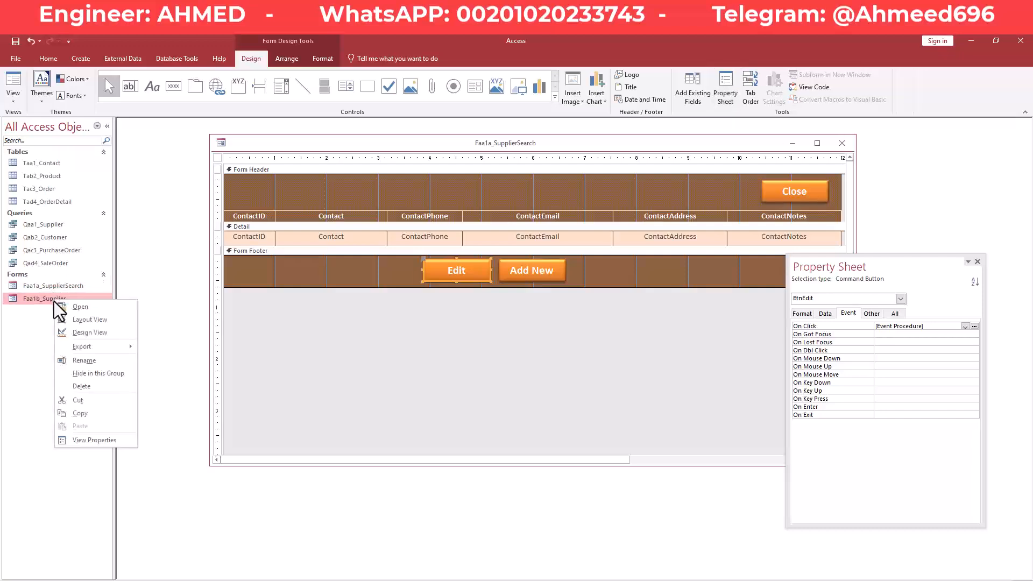
click(90, 361)
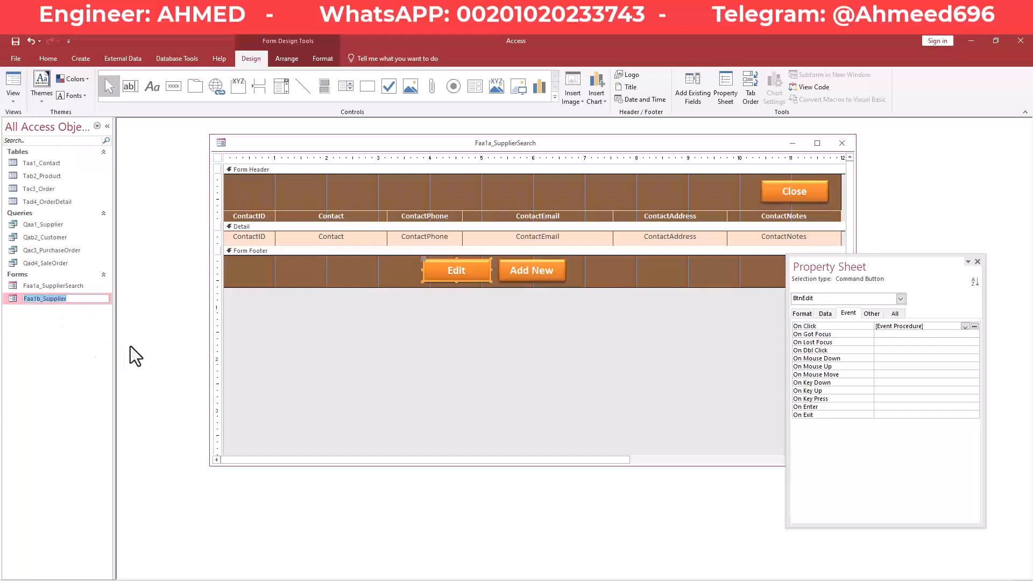
key(Return)
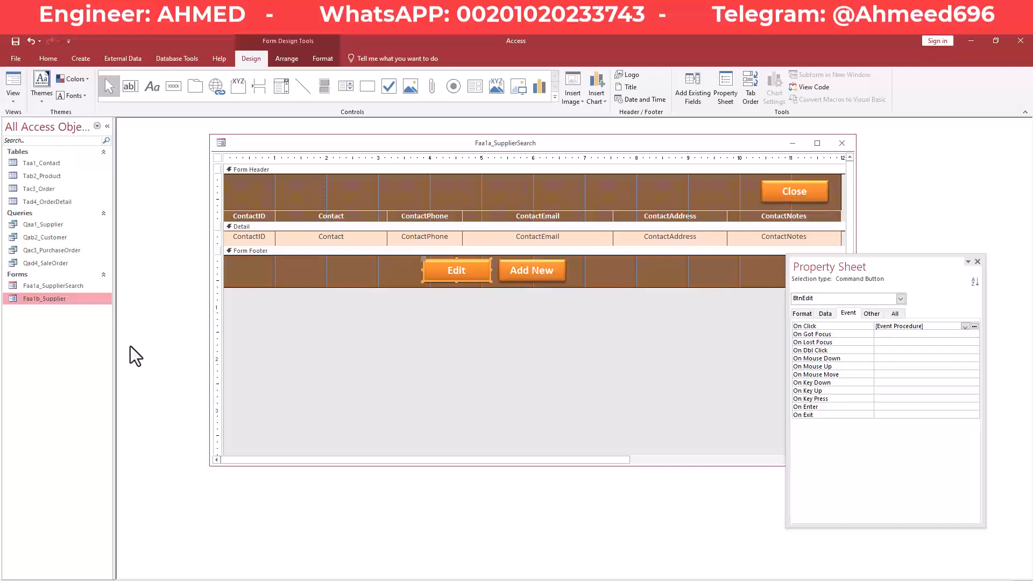
key(alt+F11)
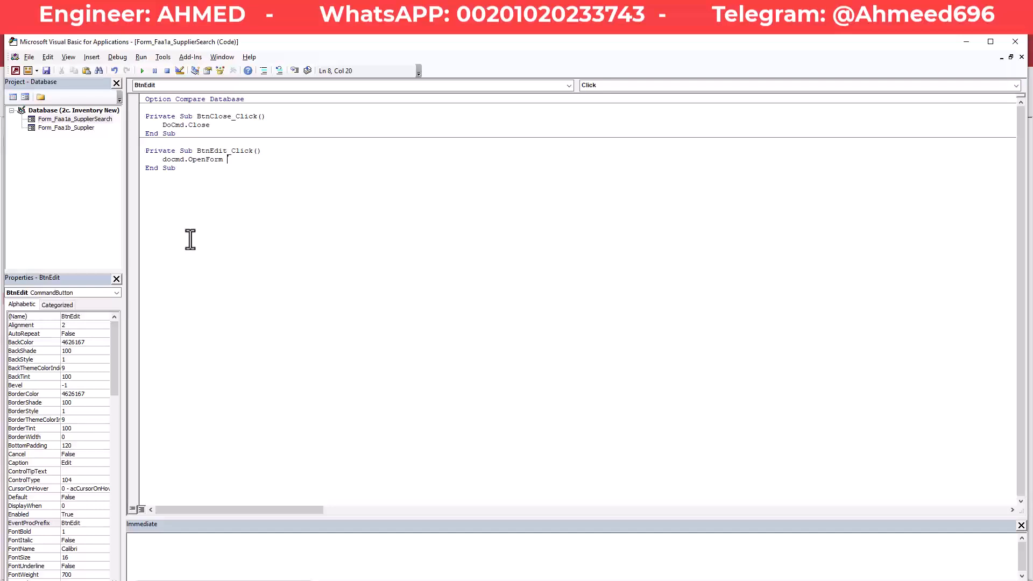
Add "Faa1b_Supplier" and three commas after OpenForm.
text("")
text(Faa1b_Supplier)
text(,)
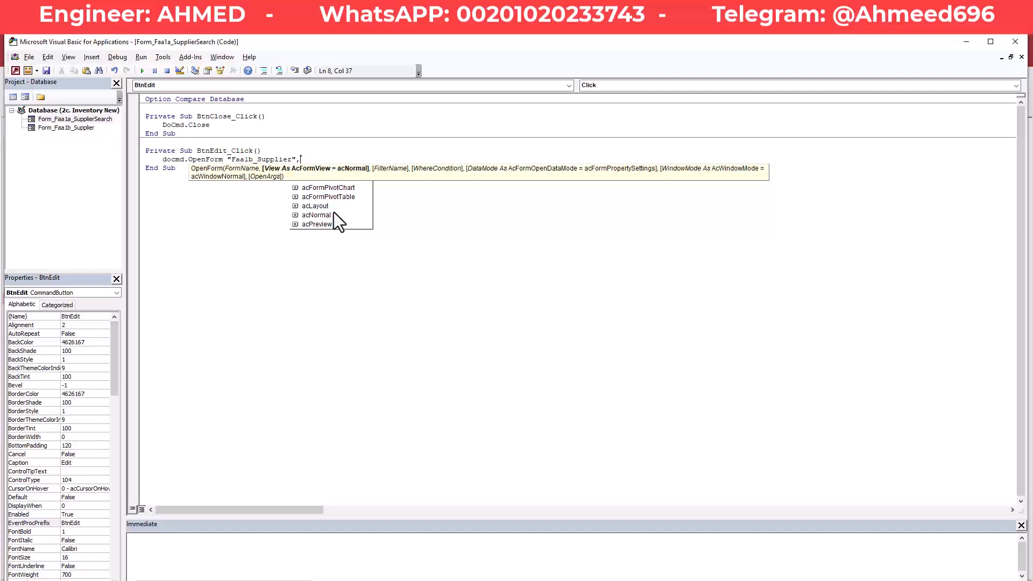
text(,)
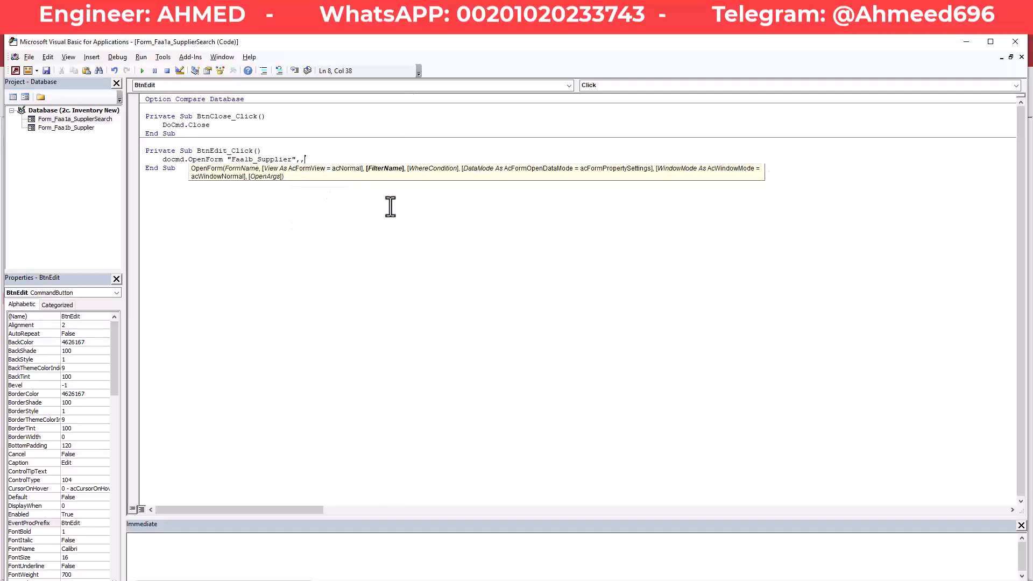
text(,)
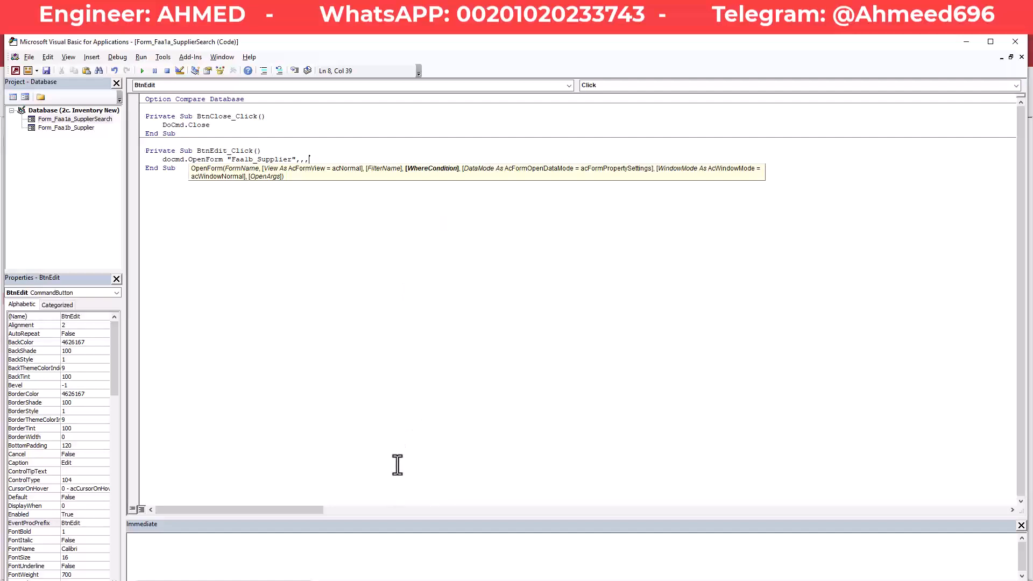
Add "[]" as the OpenForm where condition after checking the Access form design.
key(alt+F11)
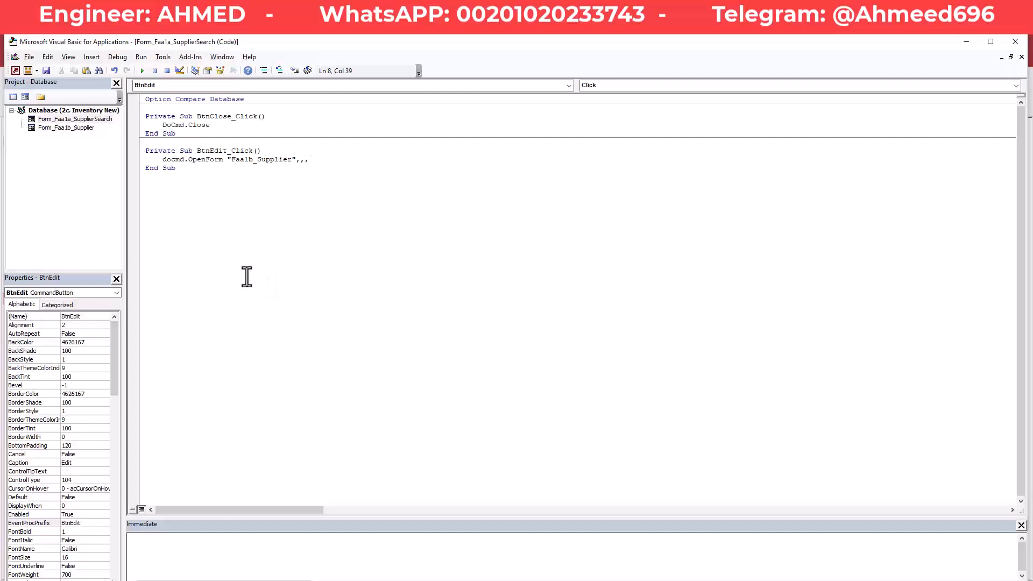
key(alt+F11)
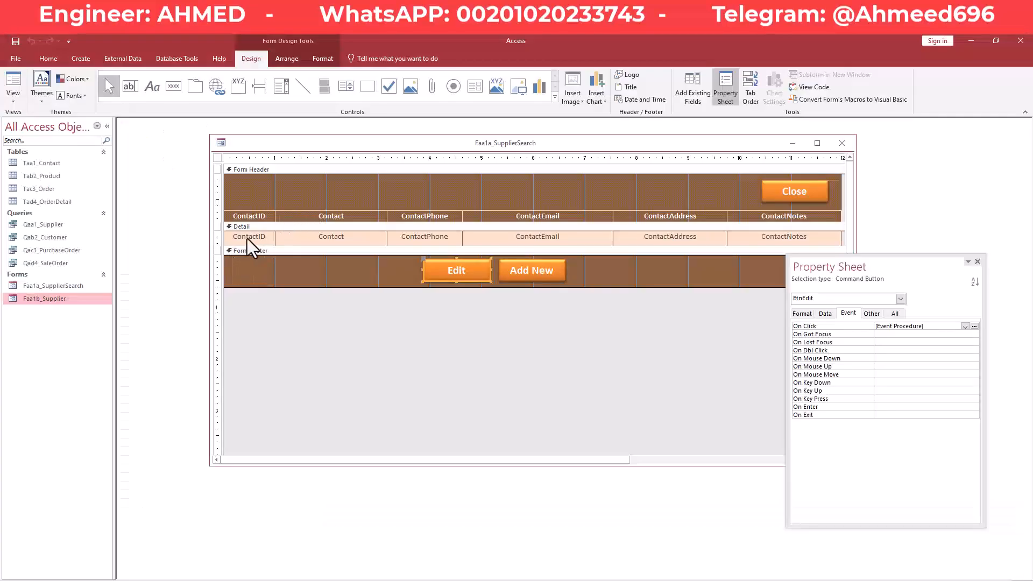
key(alt+F11)
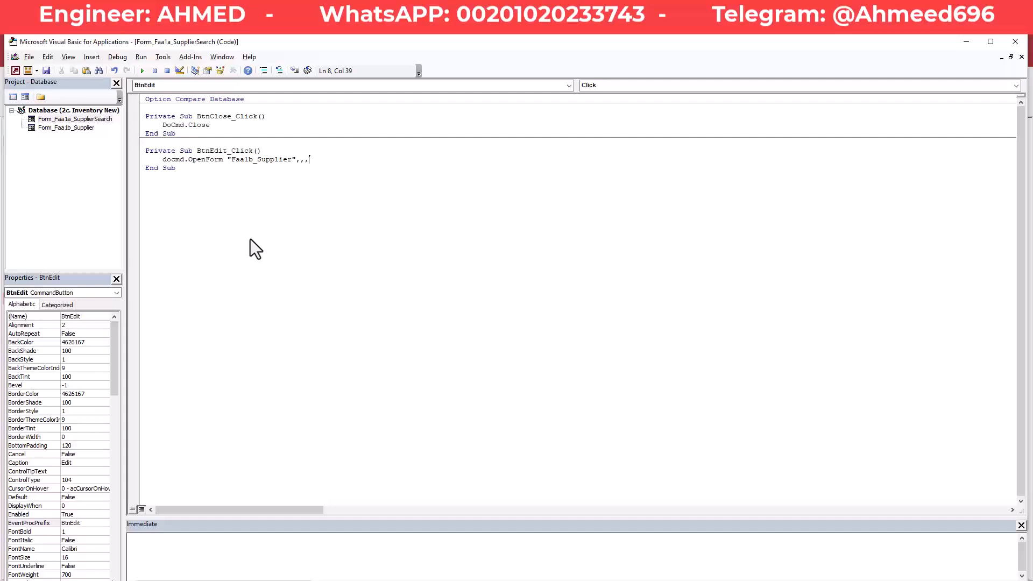
text("")
text([])
key(alt+Tab)
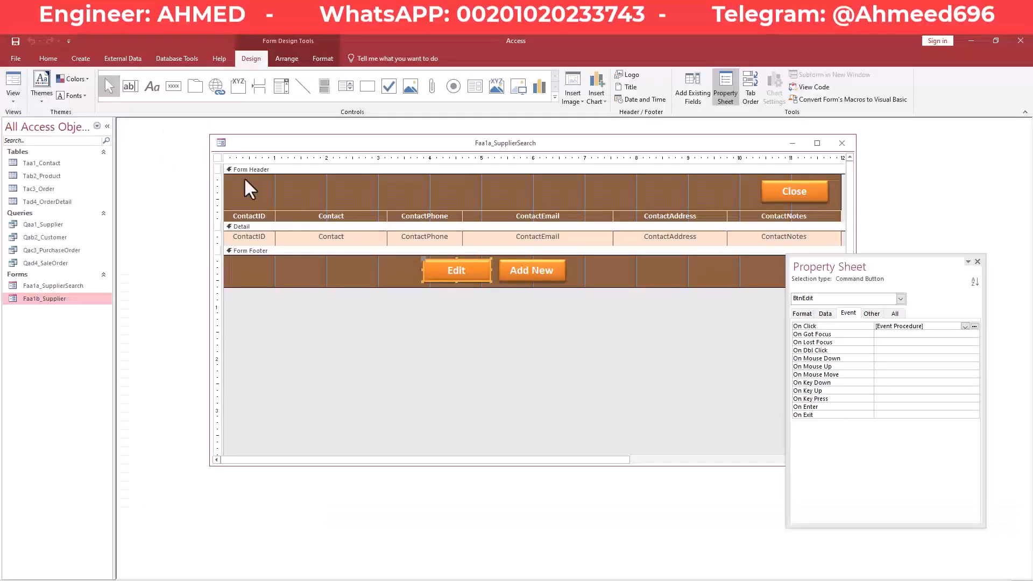
click(47, 164)
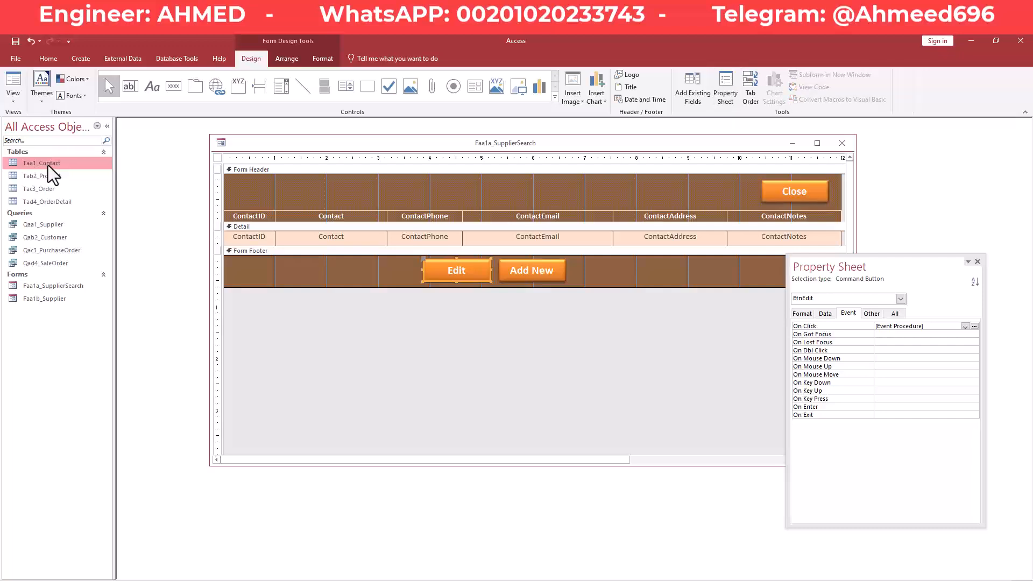
right_click(47, 164)
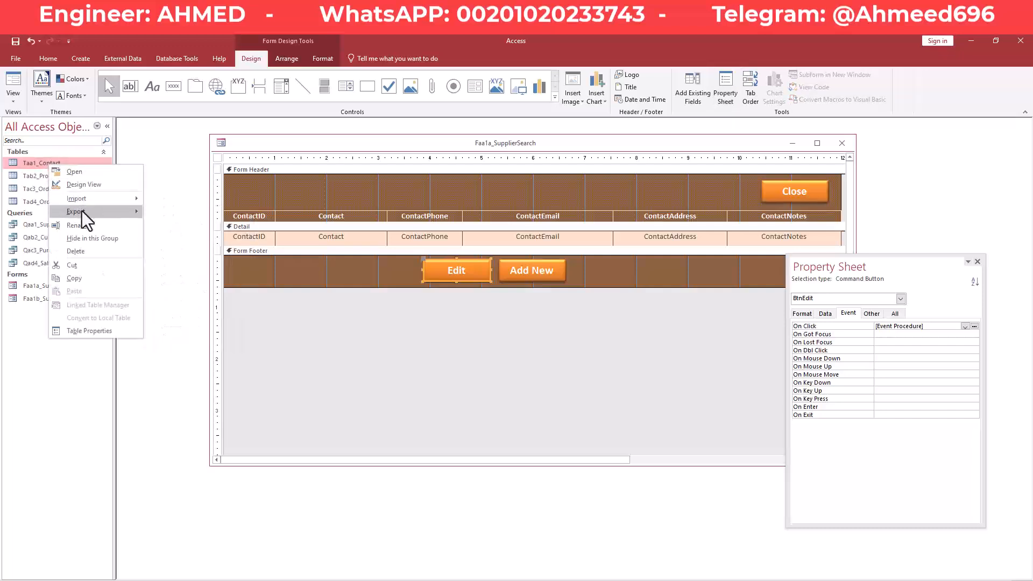
key(Escape)
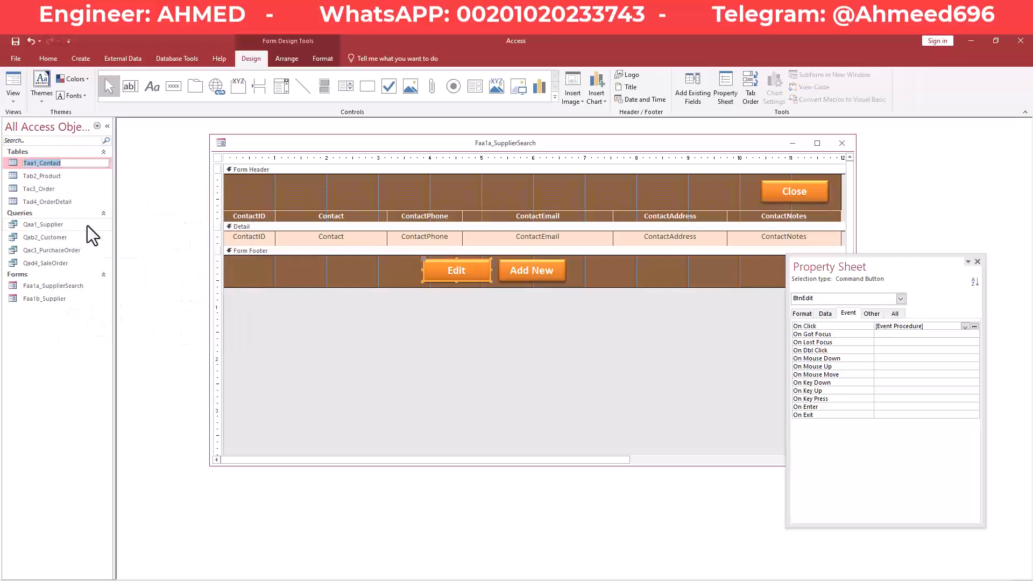
right_click(46, 164)
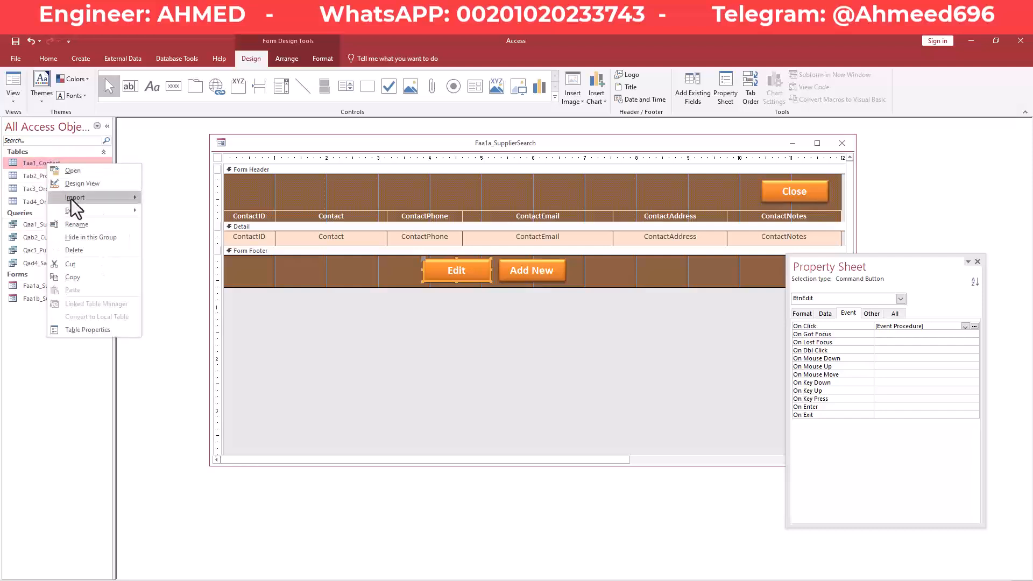
click(77, 187)
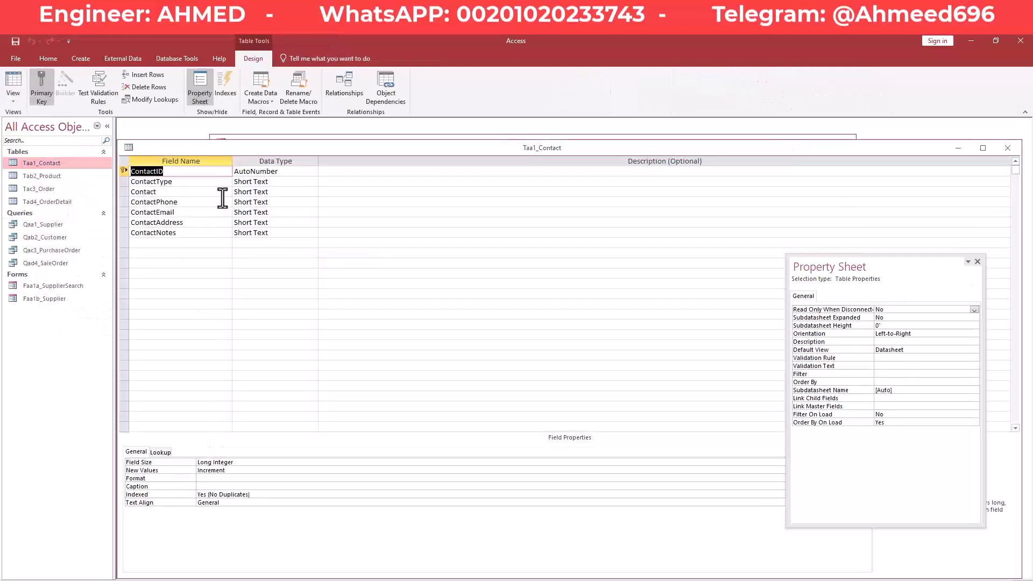
click(1008, 148)
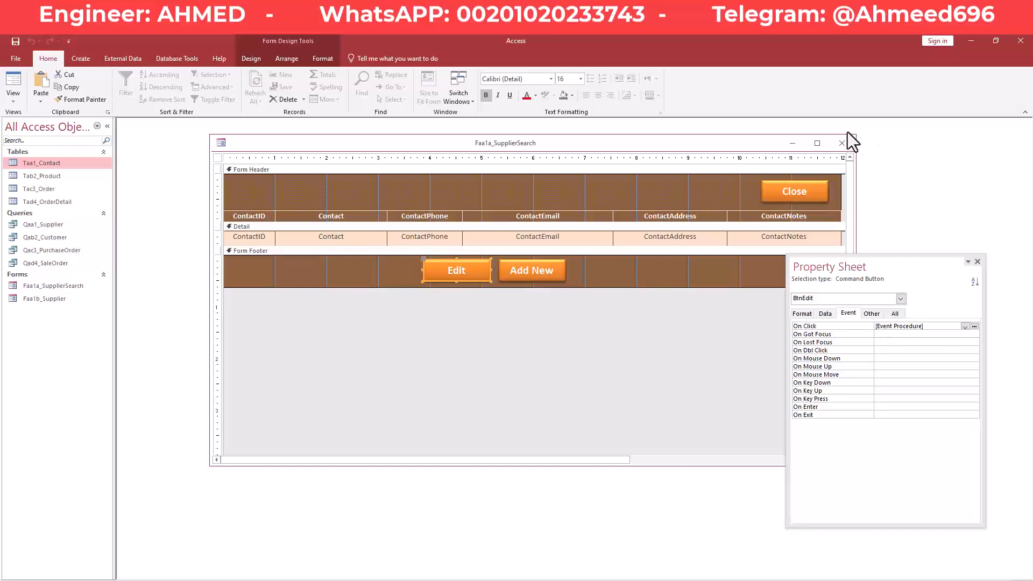
Fill the where condition in as "[ContactID]=" on the OpenForm line.
key(alt+Tab)
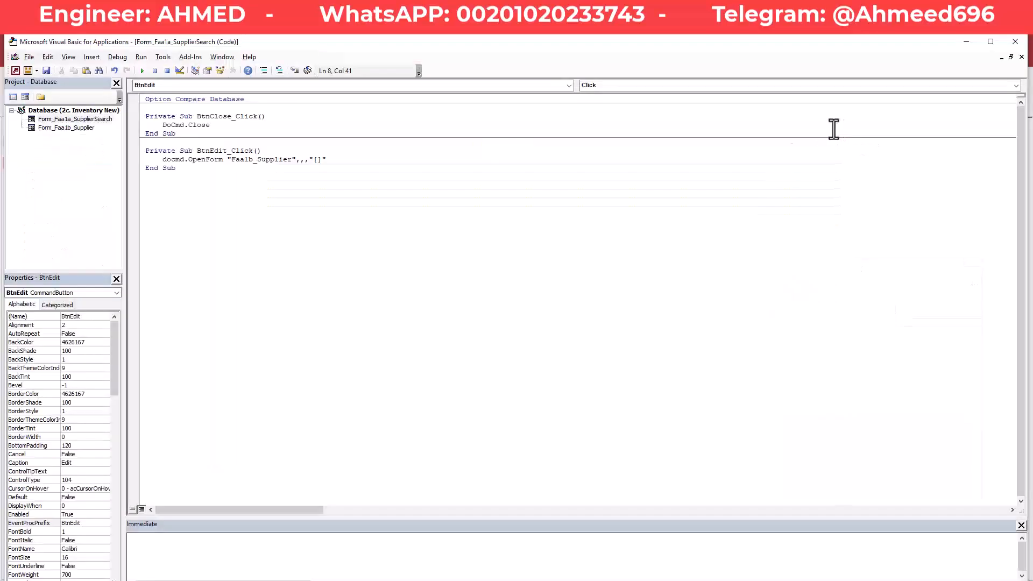
text(ContactID)
text(=)
click(267, 161)
key(alt+F11)
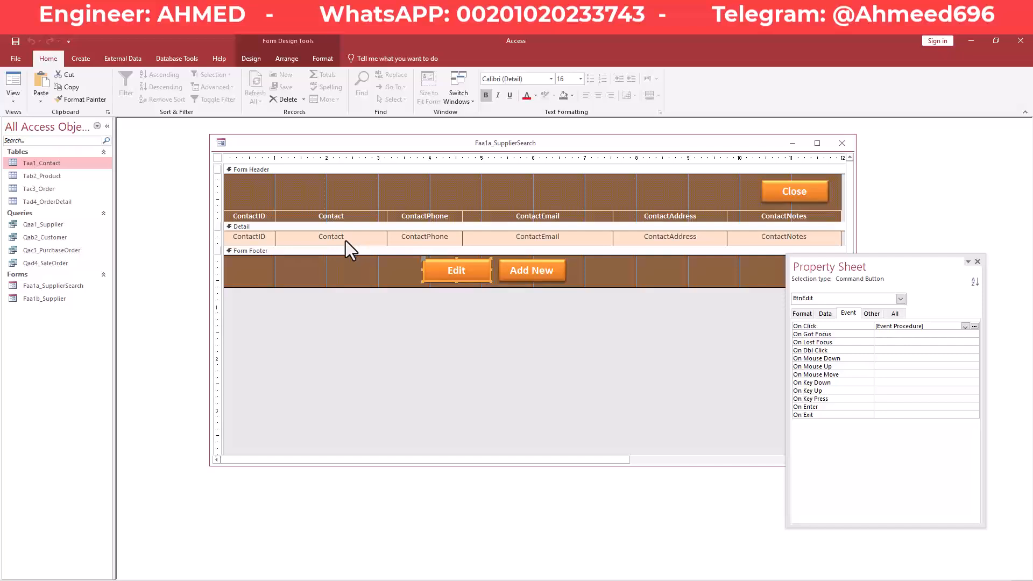
key(alt+Tab)
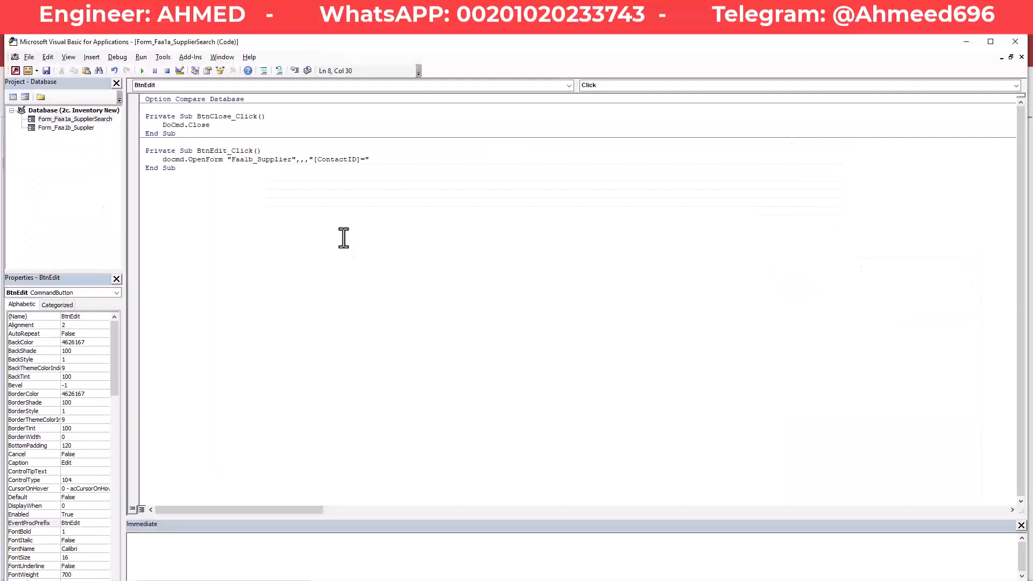
Append me.ContactID after the where condition using completion.
click(383, 159)
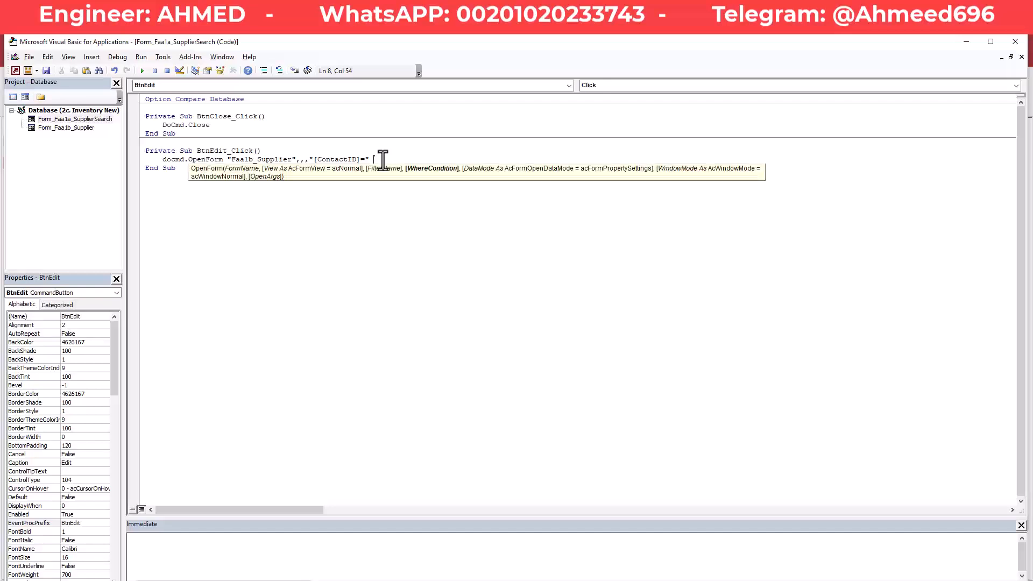
text(me)
drag(384, 159, 377, 159)
click(381, 159)
text(.)
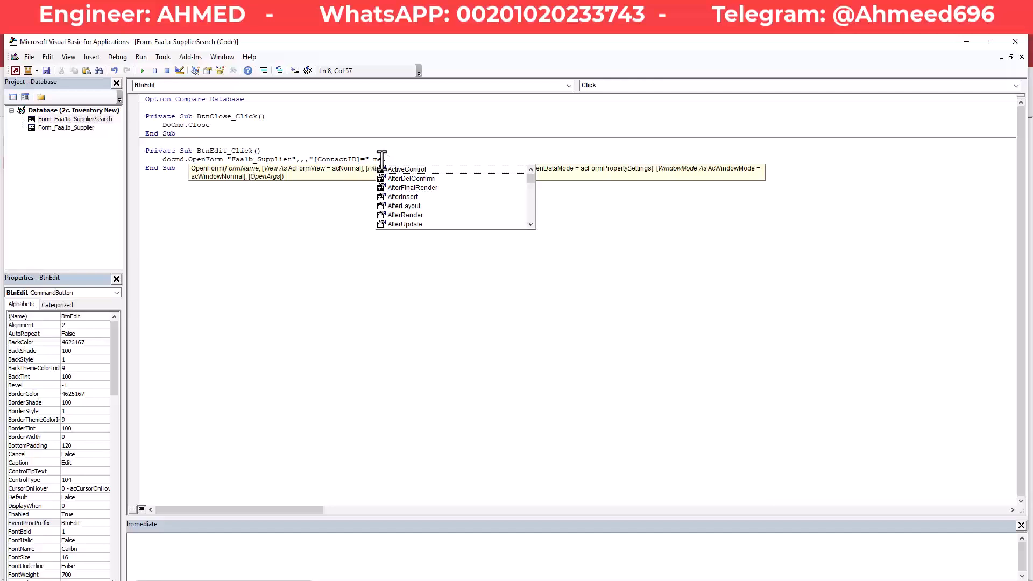
text(cont)
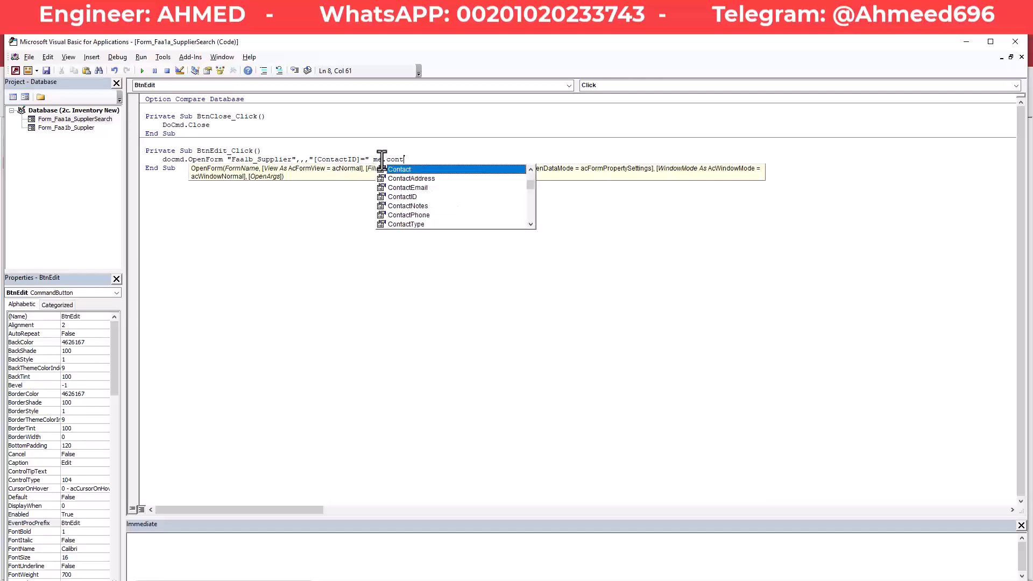
text(acti)
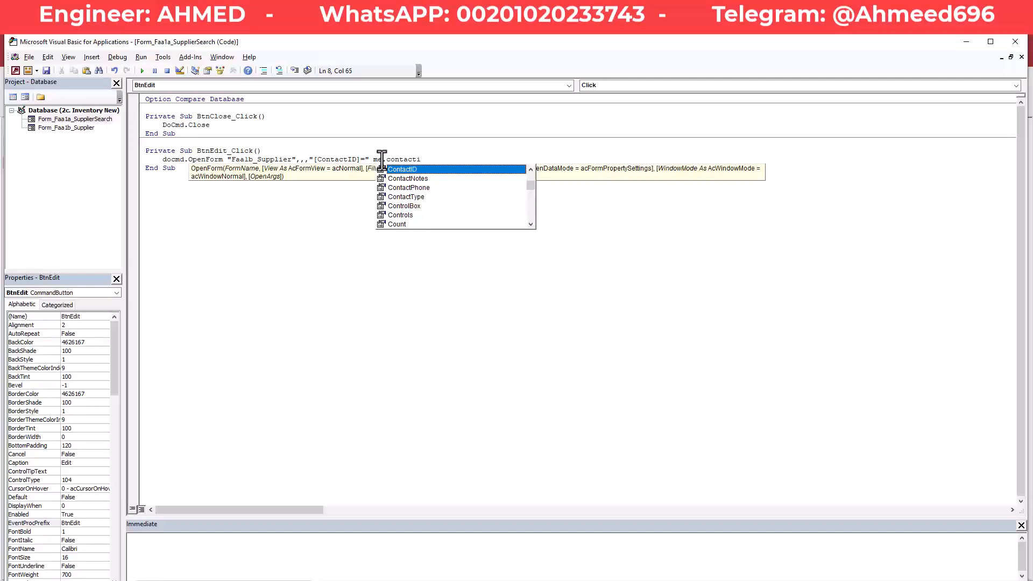
key(Tab)
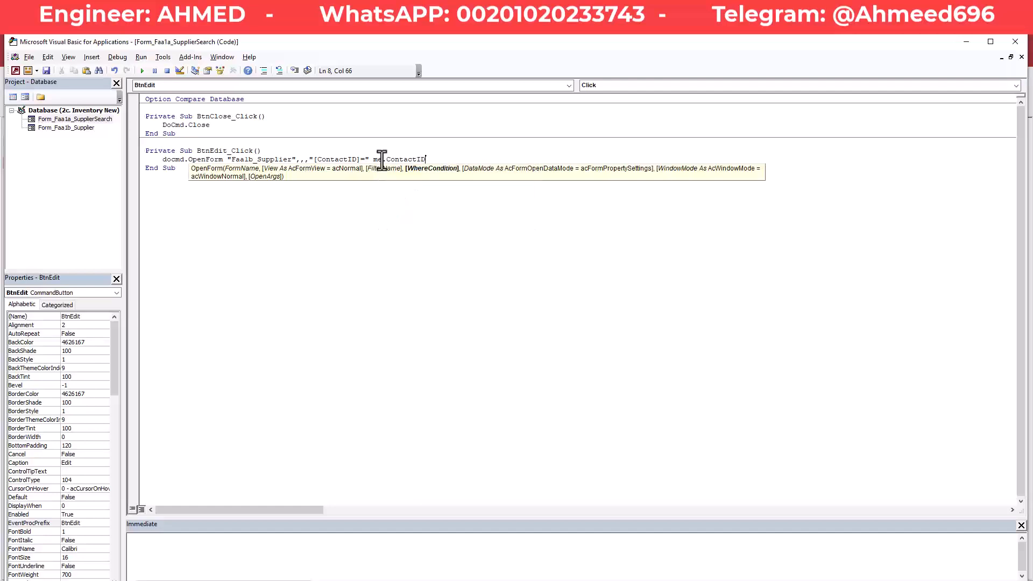
Dismiss the compile error and add the closing quote after [ContactID]=.
click(396, 208)
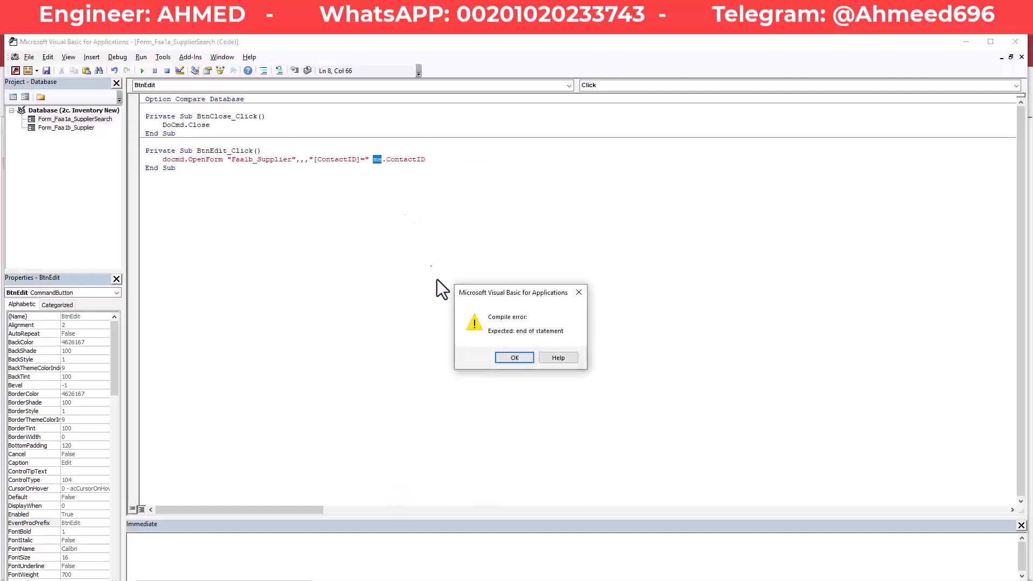
click(520, 360)
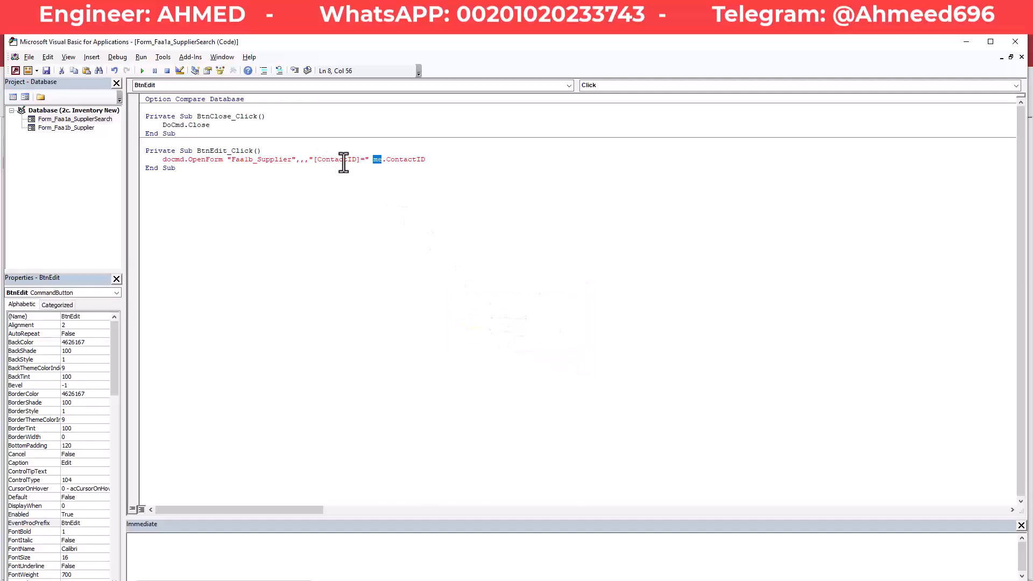
click(413, 160)
click(365, 161)
text(")
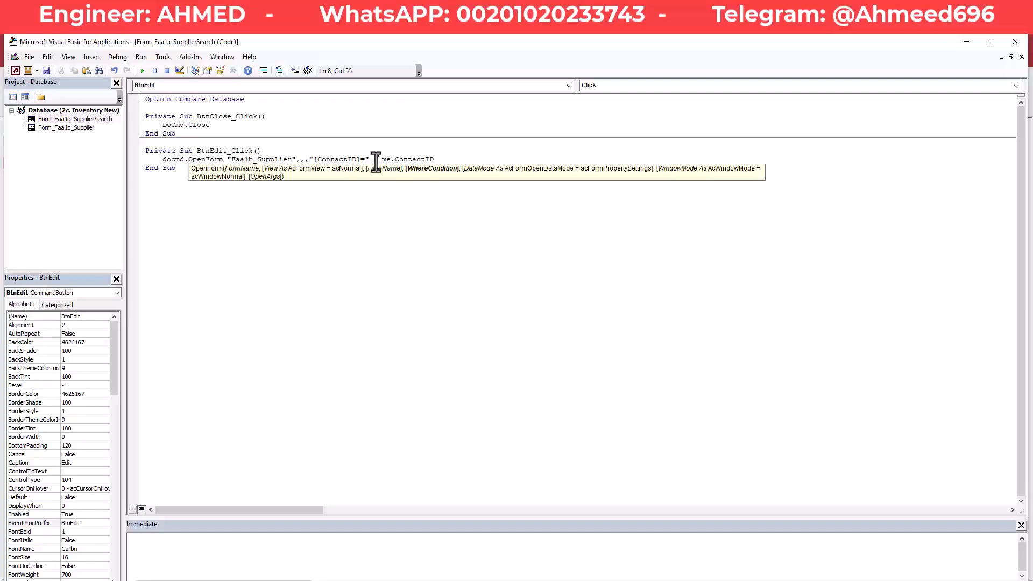
click(374, 198)
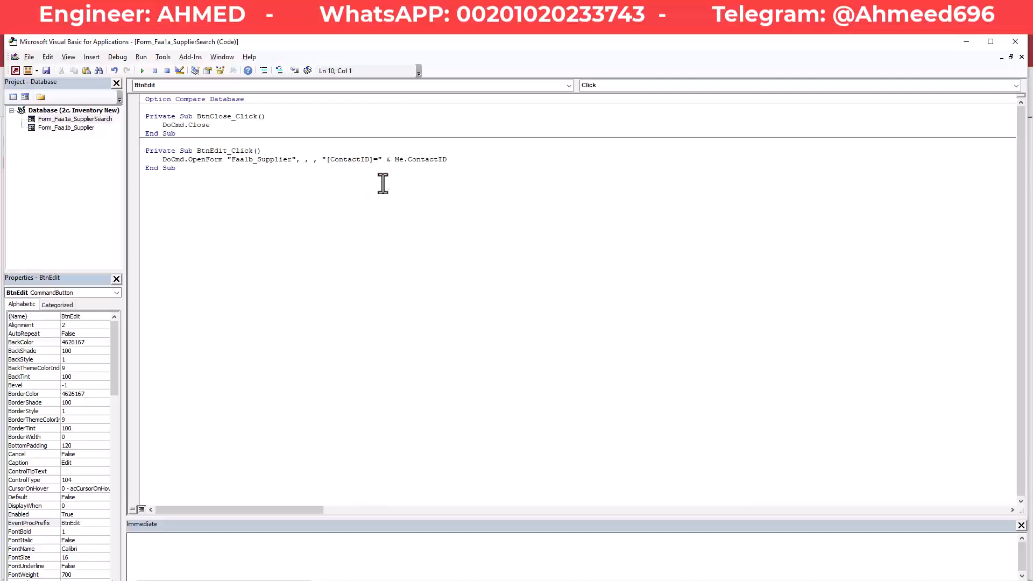
Review the finished "[ContactID]=" & Me.ContactID condition, then minimize the VBA editor.
drag(391, 161, 385, 161)
drag(323, 161, 457, 162)
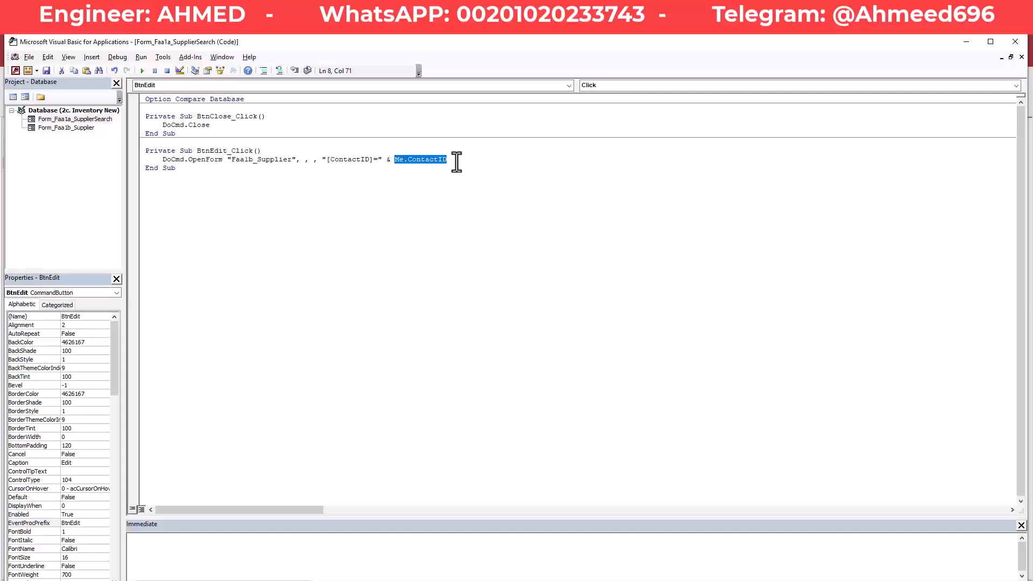
click(457, 162)
drag(321, 162, 387, 162)
click(387, 161)
drag(388, 162, 390, 163)
click(387, 161)
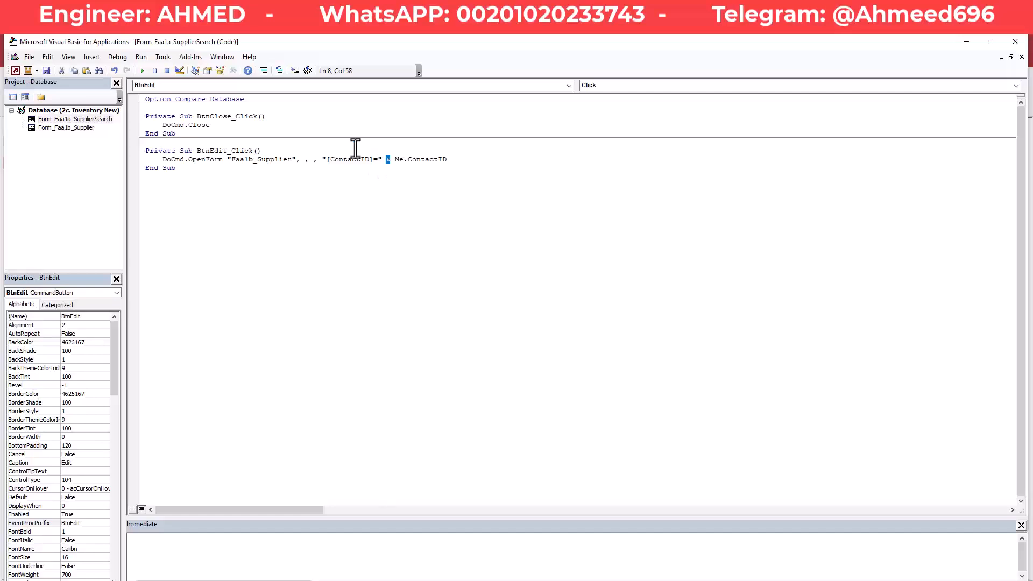
click(447, 160)
click(273, 203)
click(965, 42)
Save the search form design and switch it to Form View.
right_click(355, 144)
click(366, 148)
right_click(705, 144)
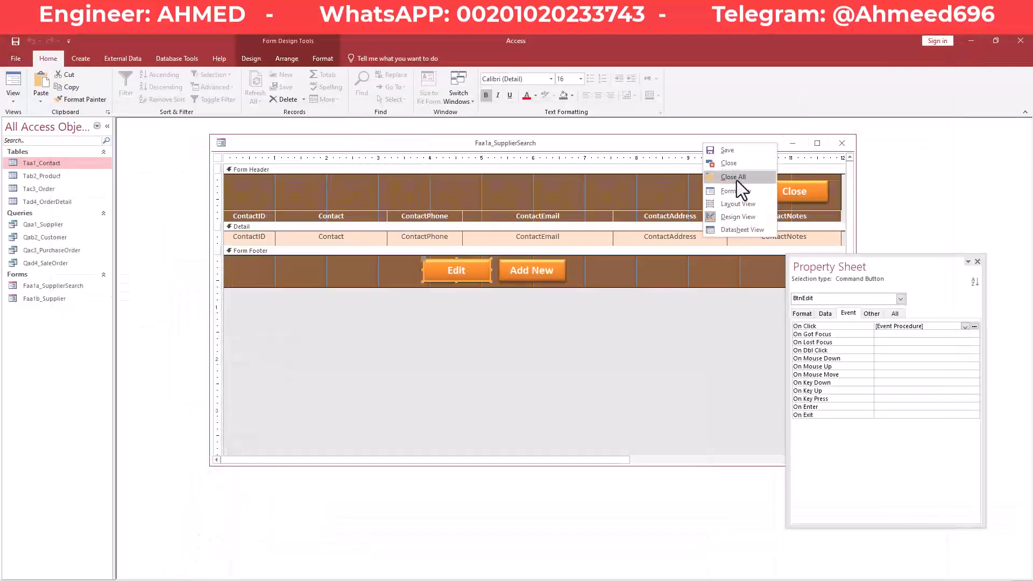
click(739, 196)
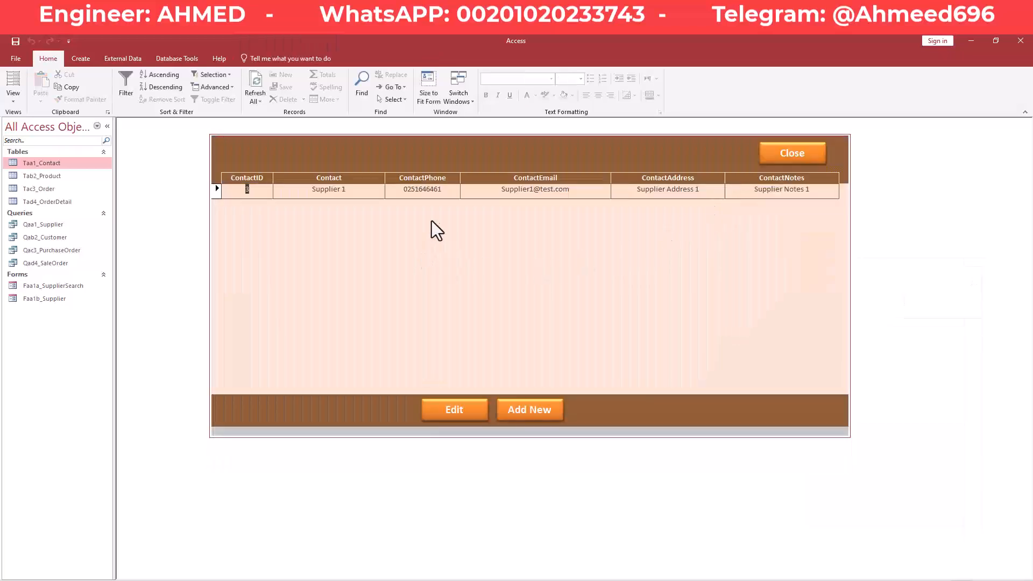
Open the Supplier form for contact 3 with Edit, then close it.
click(307, 190)
click(462, 415)
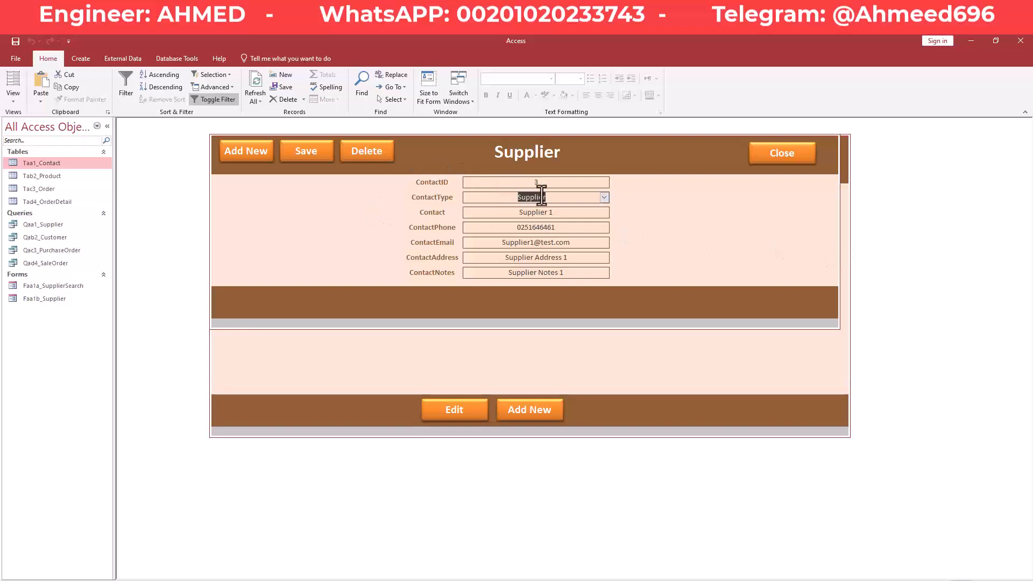
click(555, 214)
right_click(666, 156)
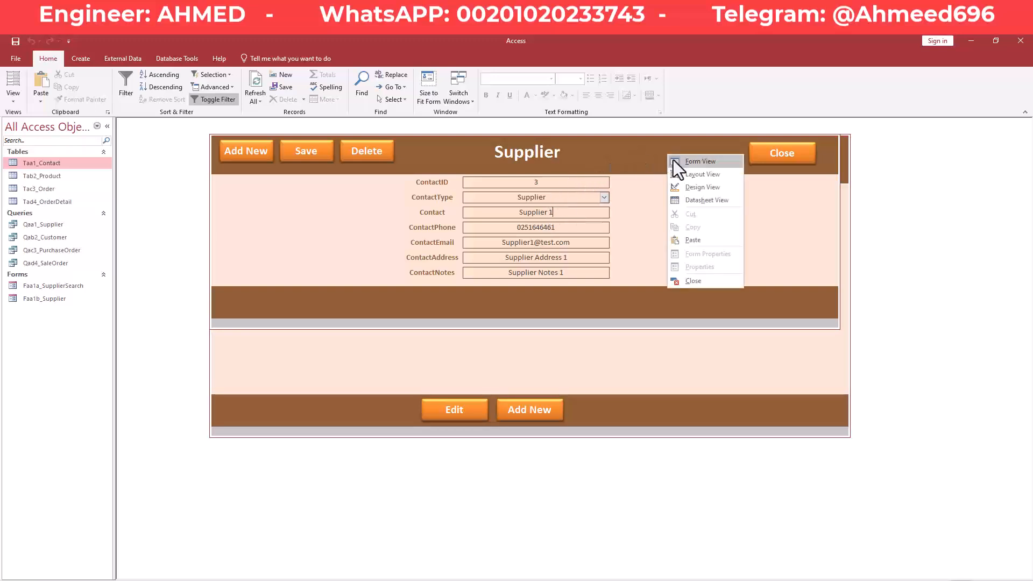
click(692, 281)
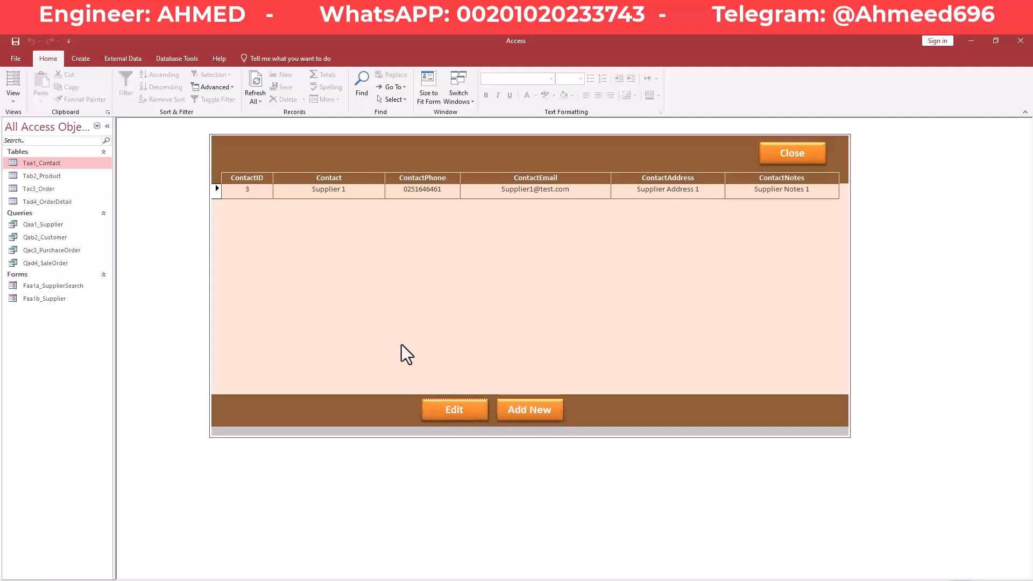
drag(300, 195, 380, 193)
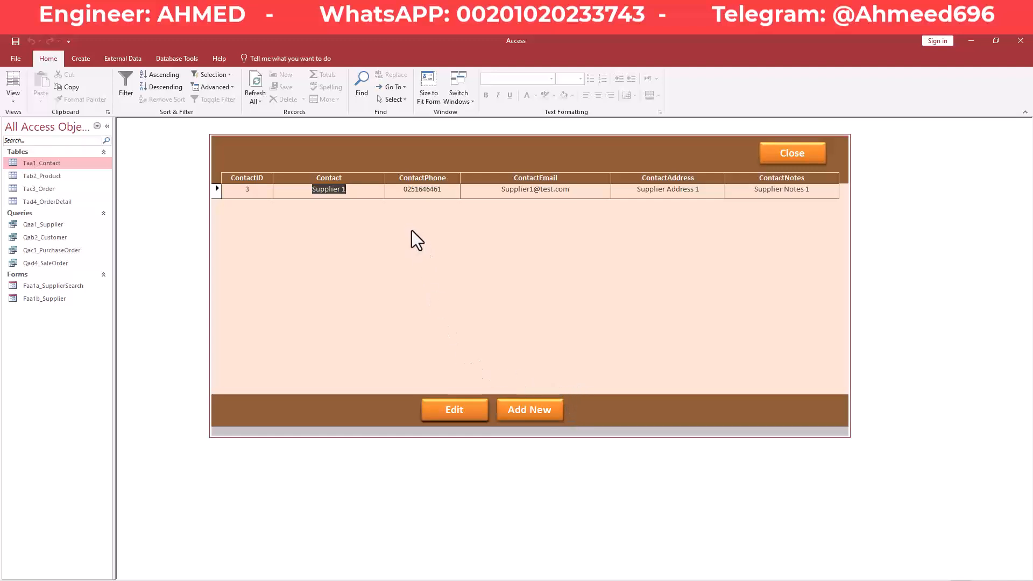
Put the search form in Design View and open Code Builder for the Add New button's On Click.
right_click(344, 139)
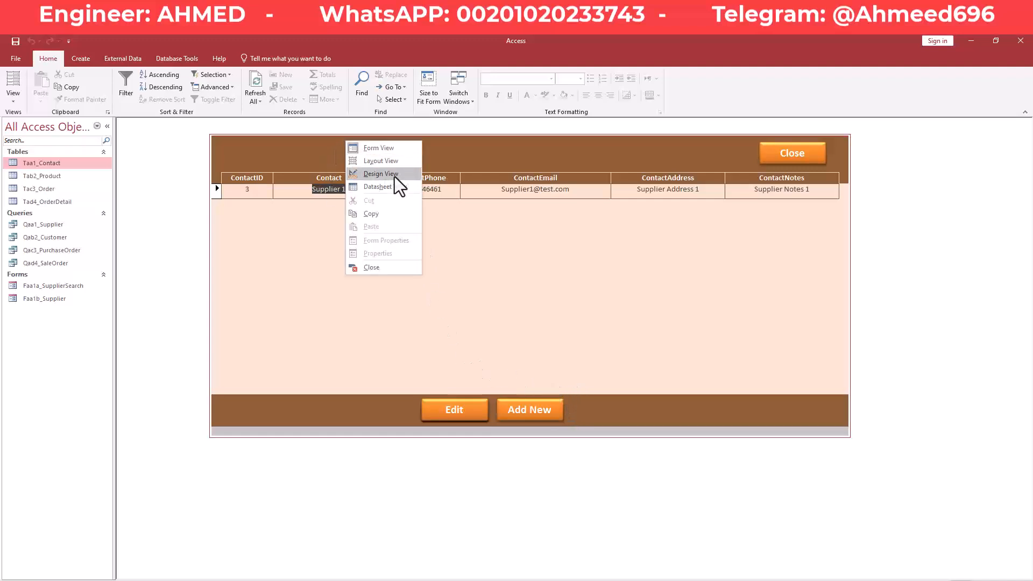
click(395, 176)
click(544, 276)
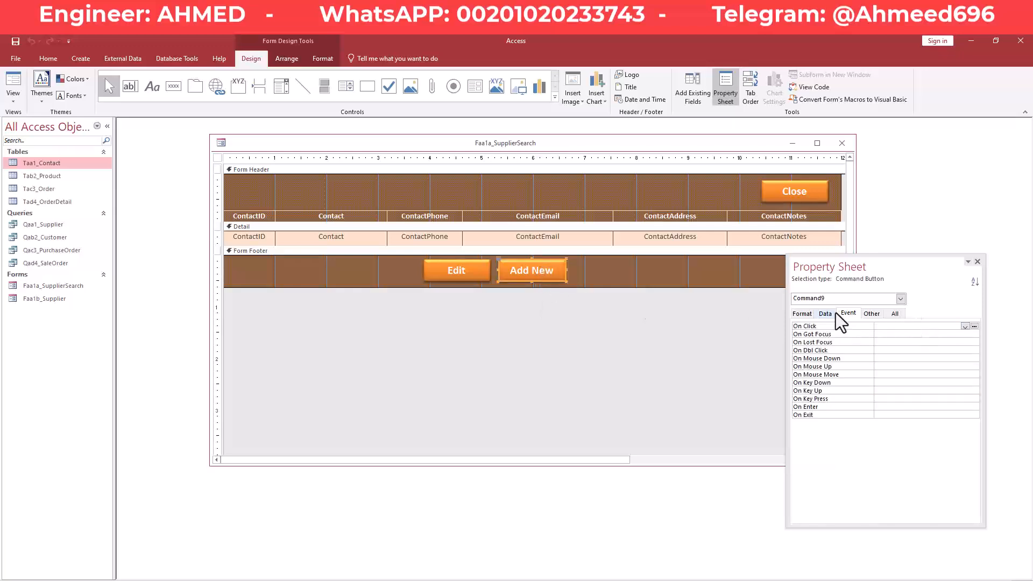
click(975, 326)
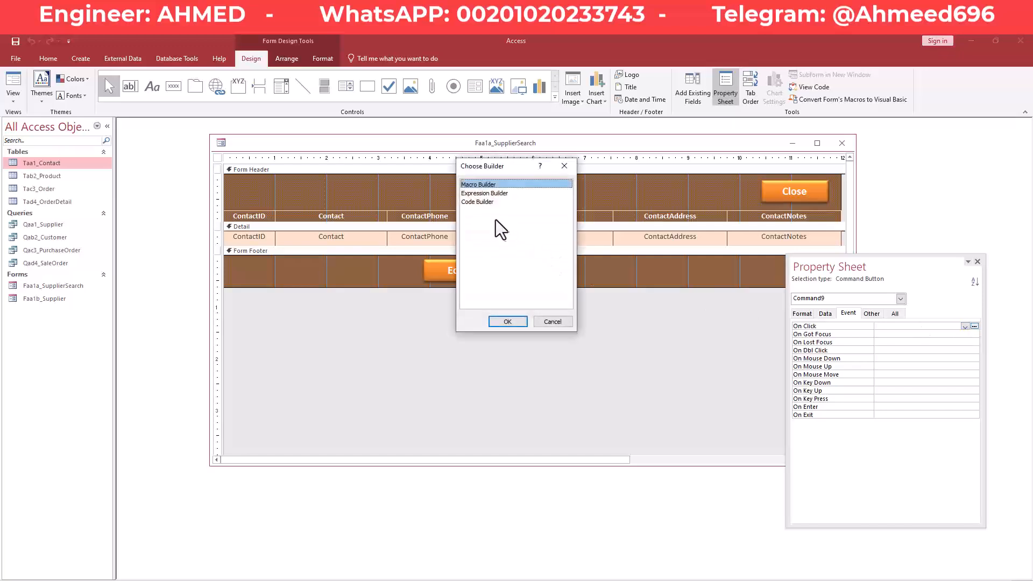
double_click(486, 203)
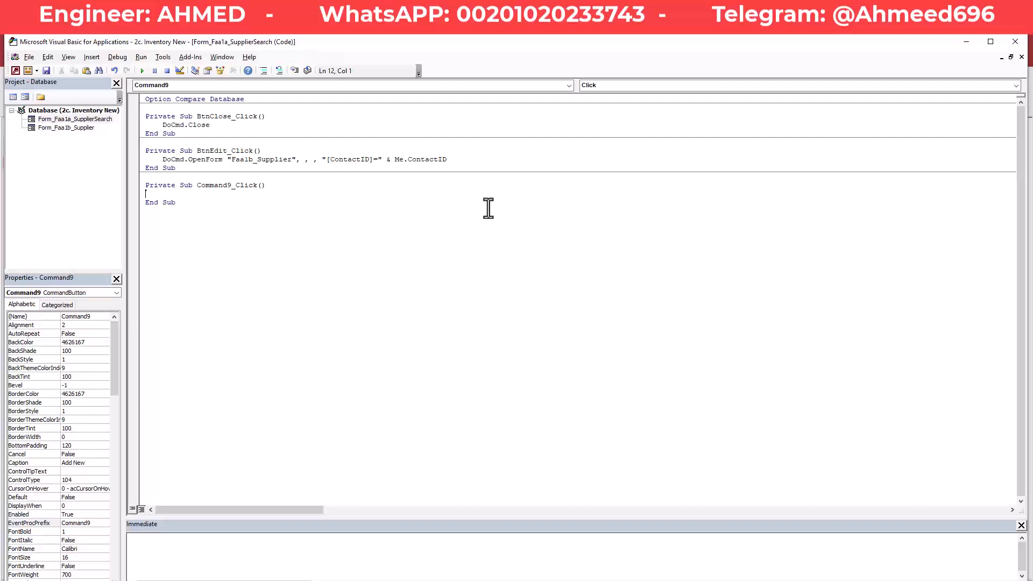
Review the existing DoCmd.OpenForm line in the code module.
key(Tab)
drag(163, 159, 452, 161)
click(452, 162)
click(163, 160)
drag(163, 160, 449, 159)
key(ctrl+c)
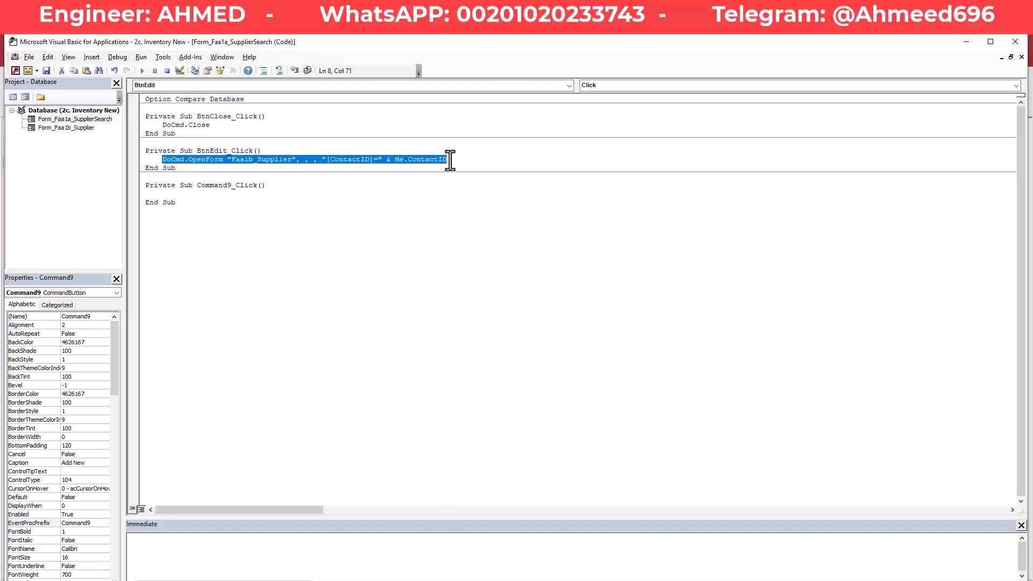
Compare the Command9_Click, BtnClose_Click and BtnEdit_Click procedure names.
click(202, 195)
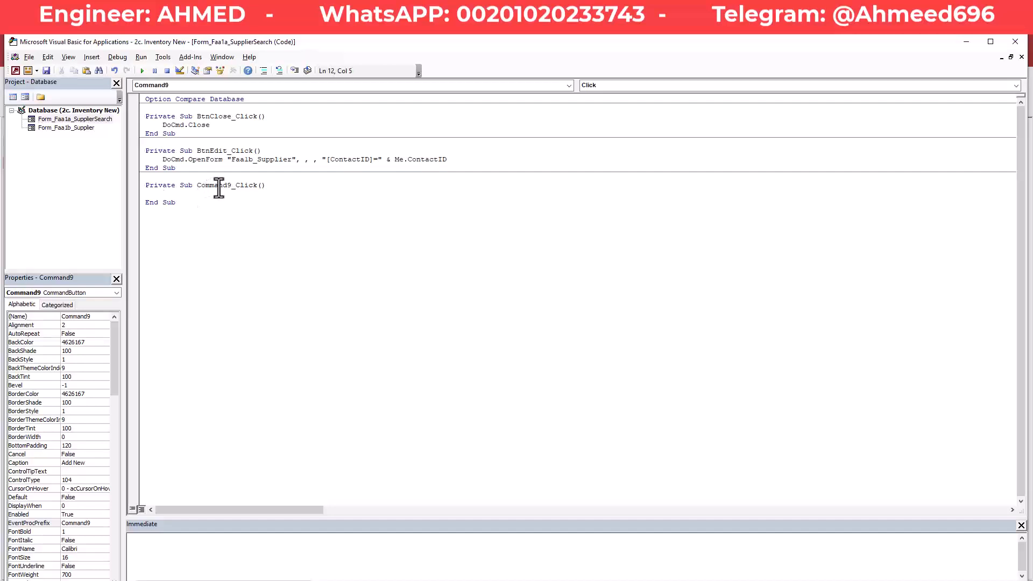
drag(197, 187, 235, 188)
click(234, 188)
click(153, 195)
mouse_move(231, 186)
mouse_down()
mouse_move(195, 189)
mouse_move(224, 188)
mouse_up()
drag(197, 117, 230, 118)
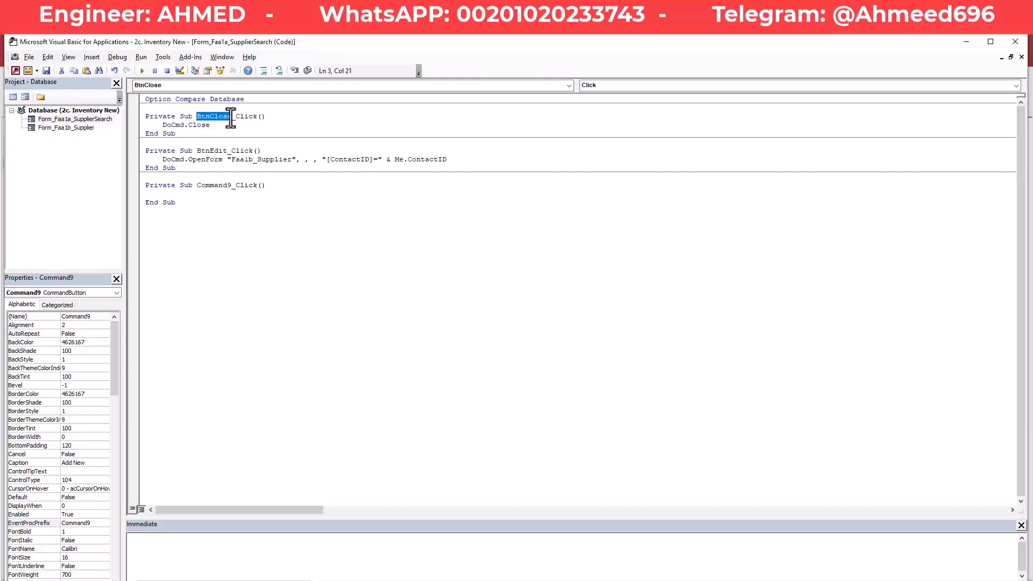
click(220, 120)
click(213, 121)
click(213, 151)
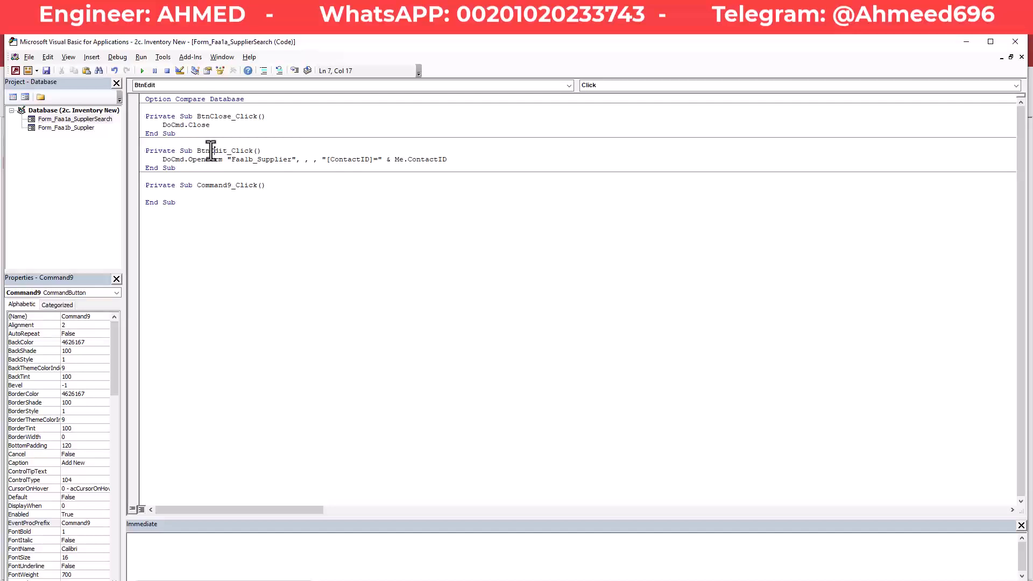
Delete the empty Command9_Click procedure and return to Access with Alt+F11.
click(184, 194)
drag(179, 204, 145, 189)
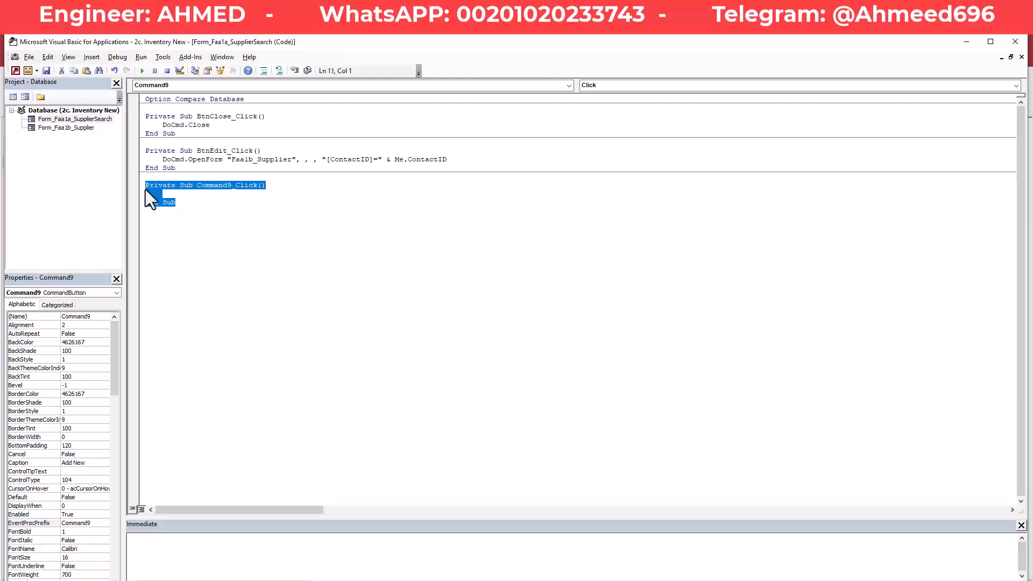
key(Delete)
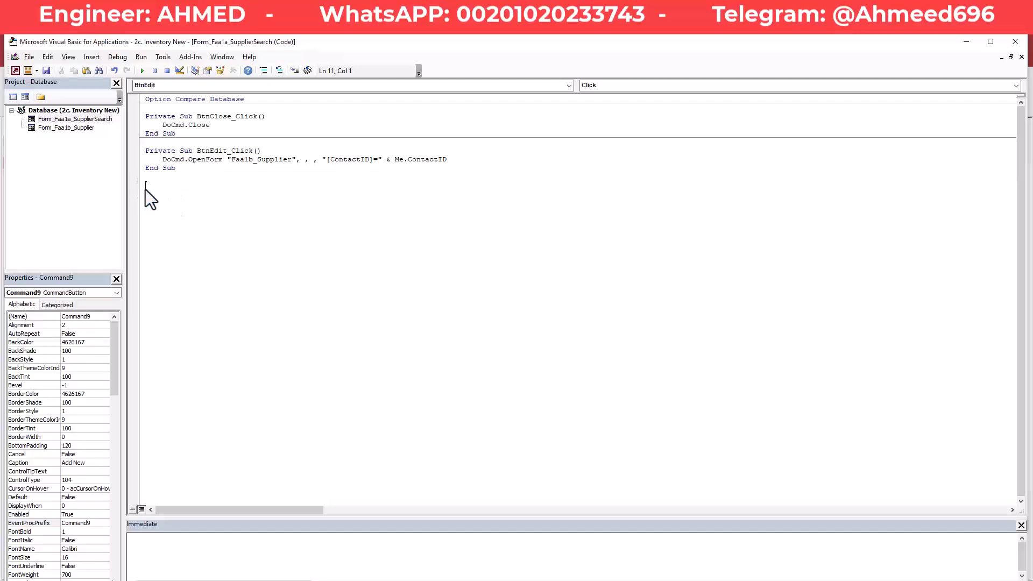
key(alt+F11)
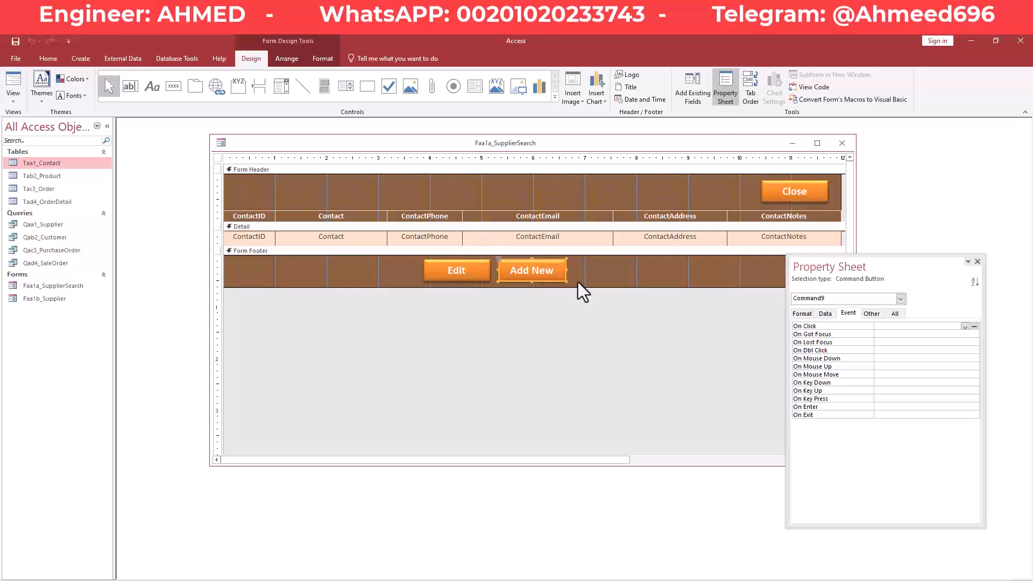
Rename the Add New button from Command9 to BtnAddNew and save the form.
click(872, 314)
double_click(877, 327)
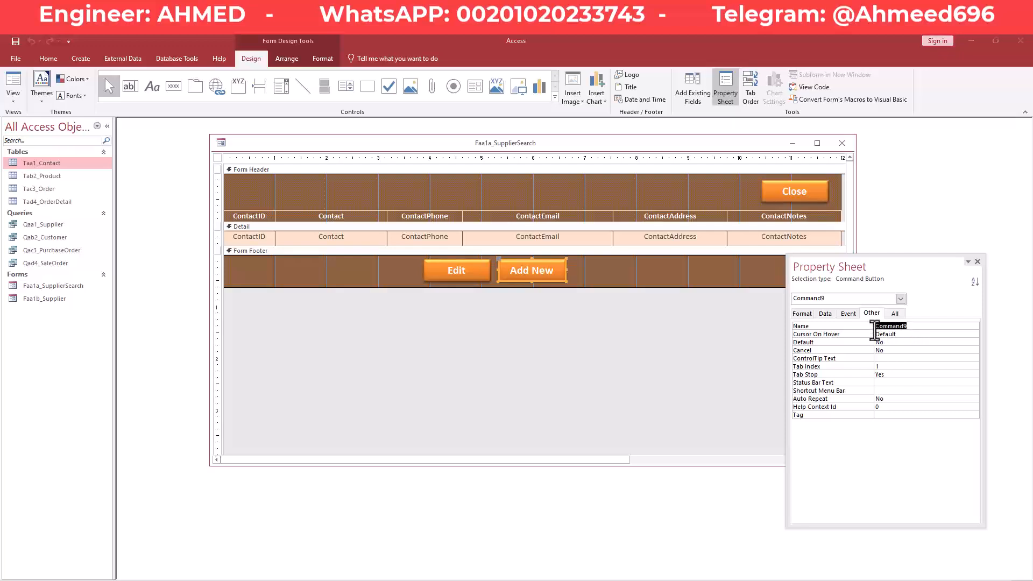
text(BtnAddNew)
key(Return)
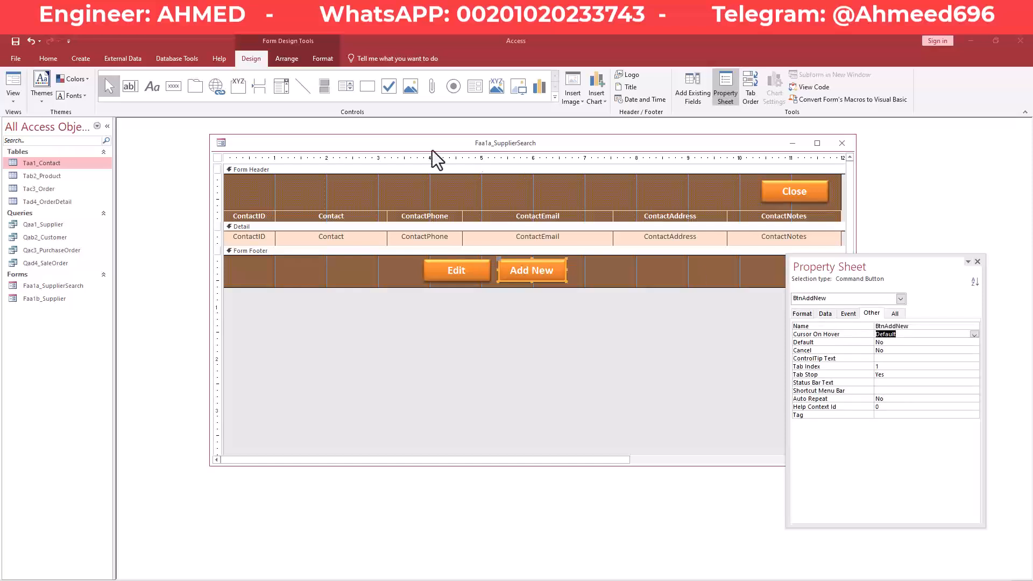
right_click(454, 145)
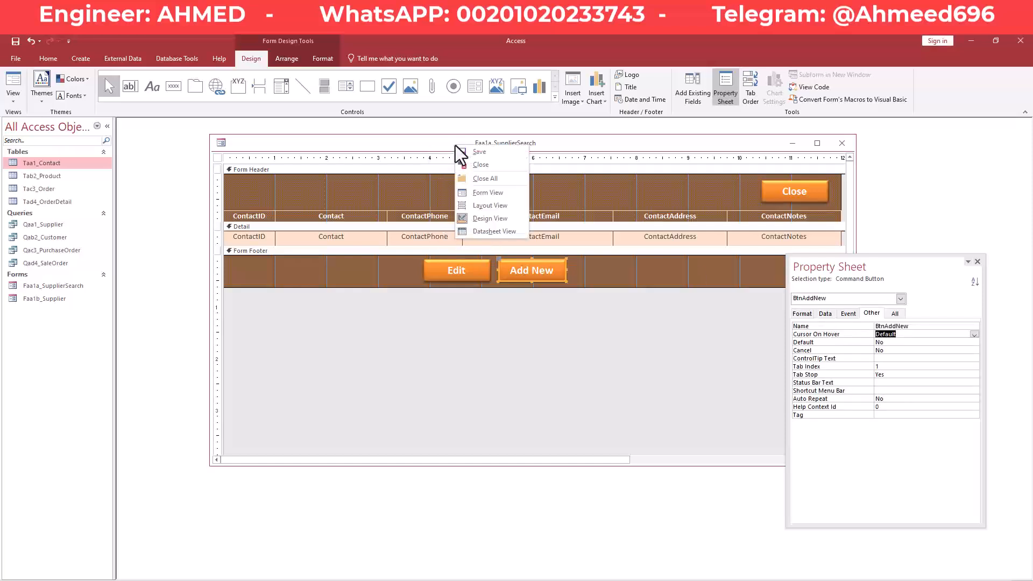
click(447, 141)
Create an empty BtnAddNew_Click procedure through the On Click Code Builder.
click(855, 316)
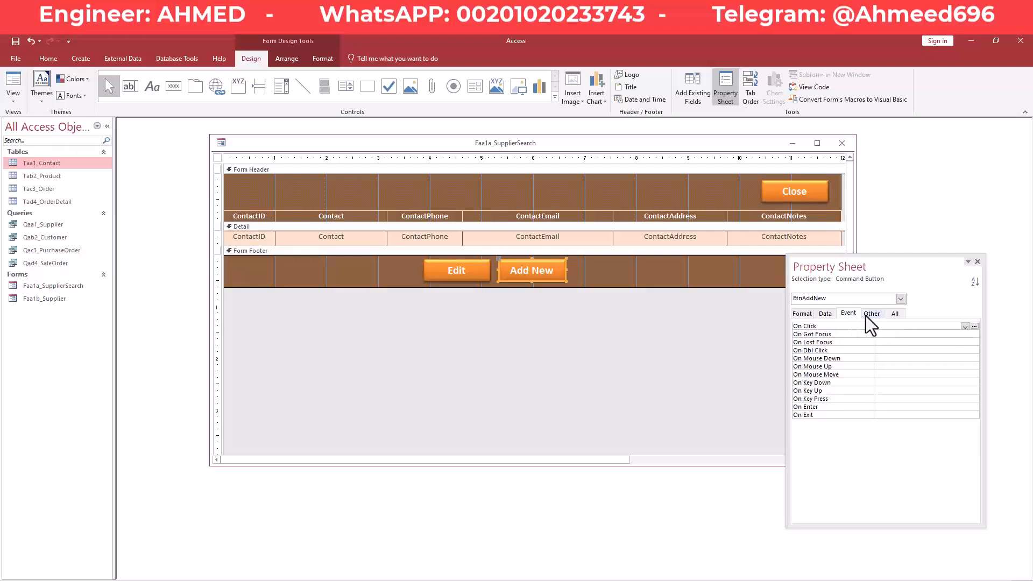
click(975, 326)
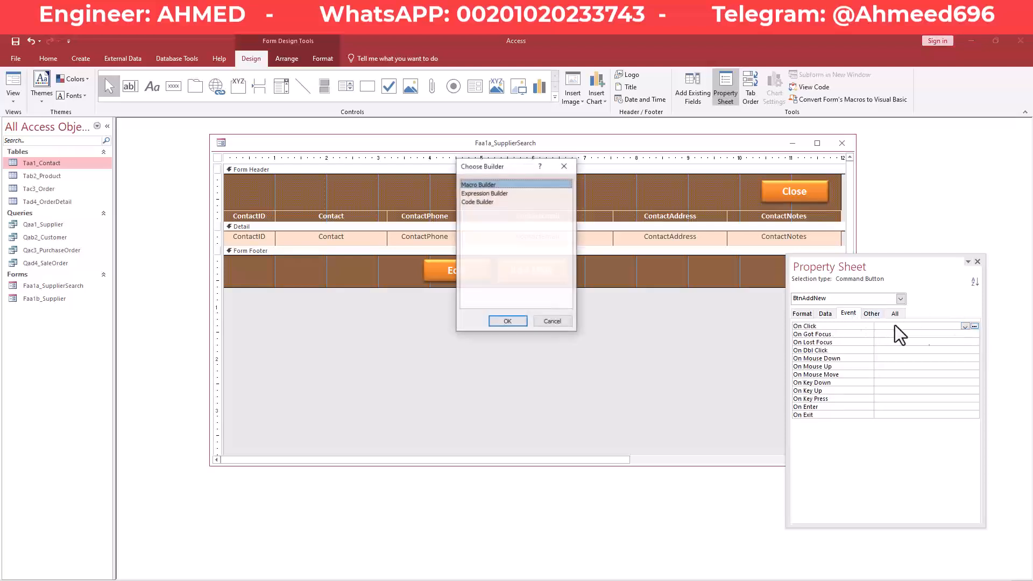
double_click(487, 202)
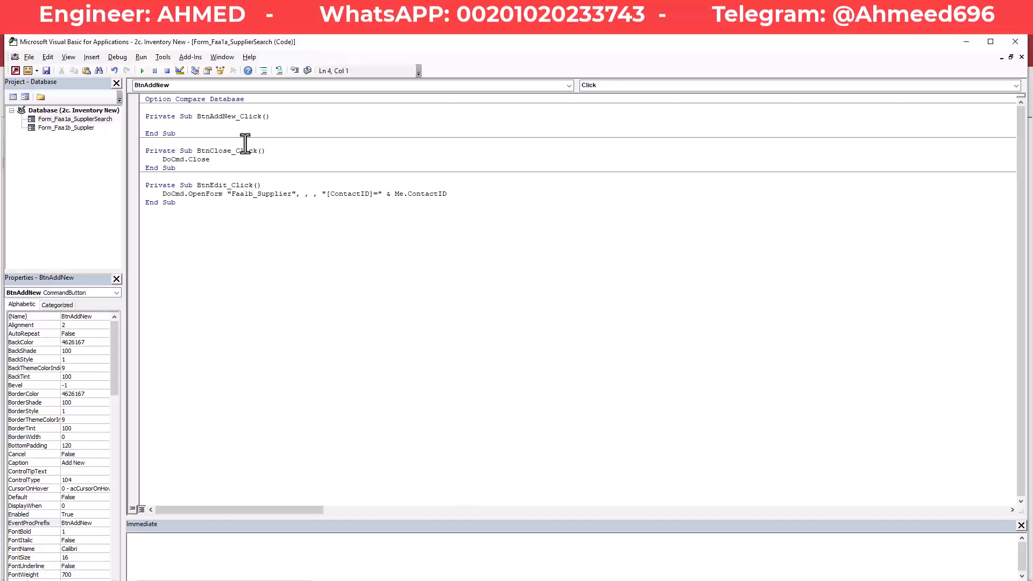
Paste the DoCmd.OpenForm "Faa1b_Supplier" line, drop the ContactID filter, and add commas to DataMode.
key(Tab)
key(ctrl+v)
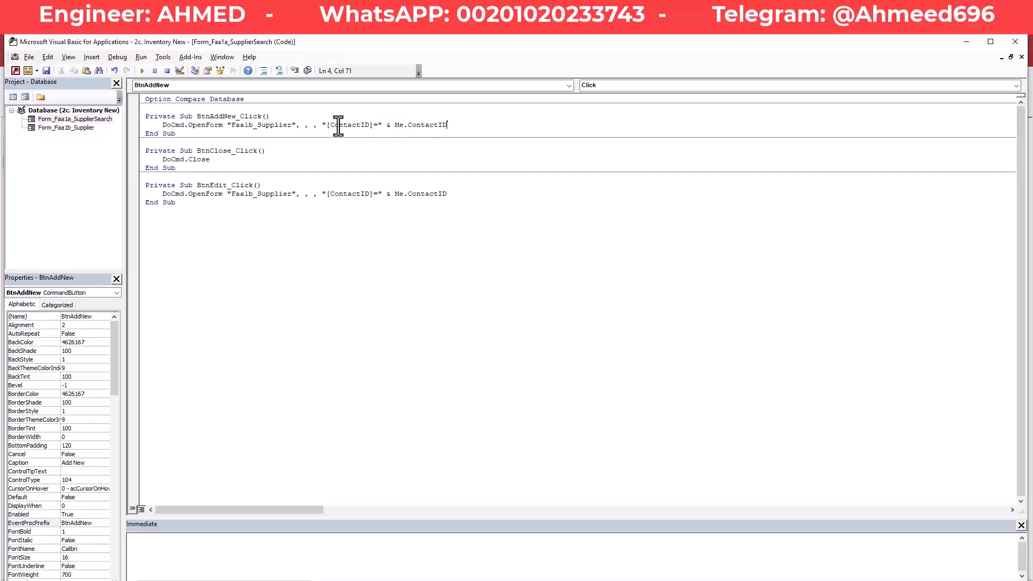
key(BackSpace)
key(BackSpace)
key(BackSpace)
key(BackSpace)
key(BackSpace)
key(BackSpace)
key(BackSpace)
key(BackSpace)
key(BackSpace)
key(BackSpace)
key(BackSpace)
key(BackSpace)
key(BackSpace)
key(BackSpace)
key(BackSpace)
key(BackSpace)
key(BackSpace)
key(BackSpace)
key(BackSpace)
key(BackSpace)
key(BackSpace)
key(BackSpace)
key(BackSpace)
key(BackSpace)
key(BackSpace)
key(BackSpace)
key(BackSpace)
key(BackSpace)
text(,)
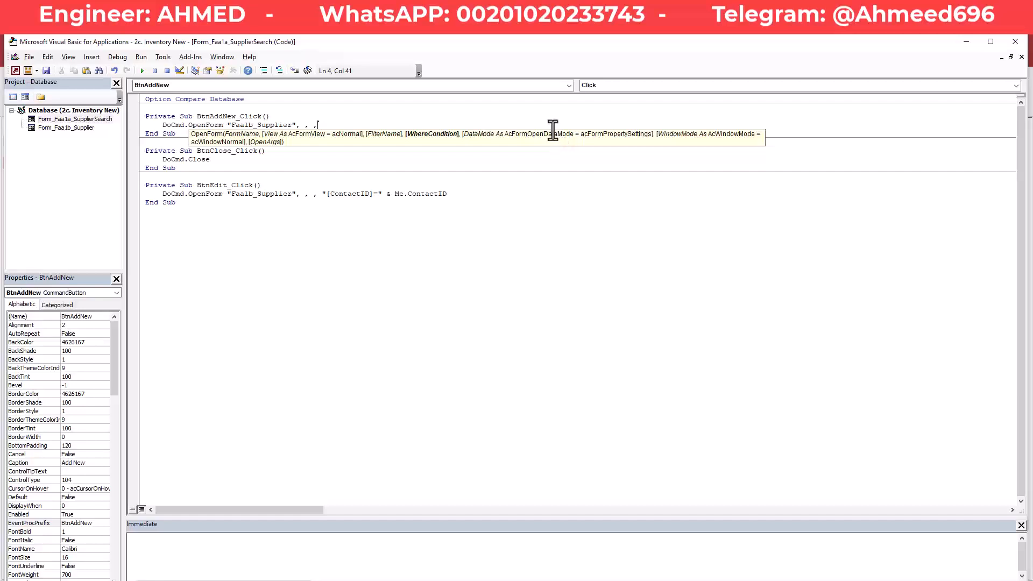
text(,)
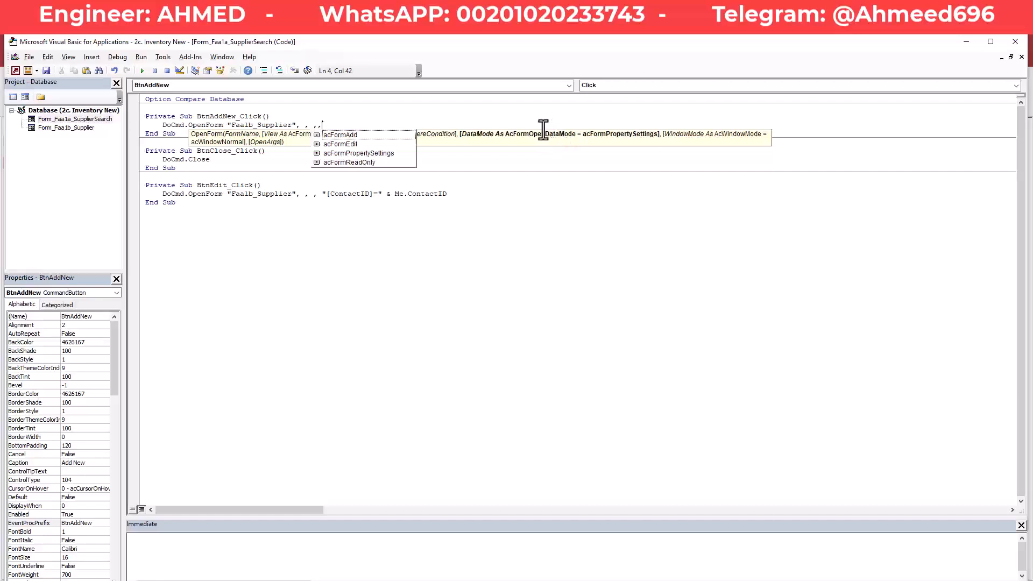
Insert acFormAdd as the data mode and correct the acFormAd typo.
click(356, 136)
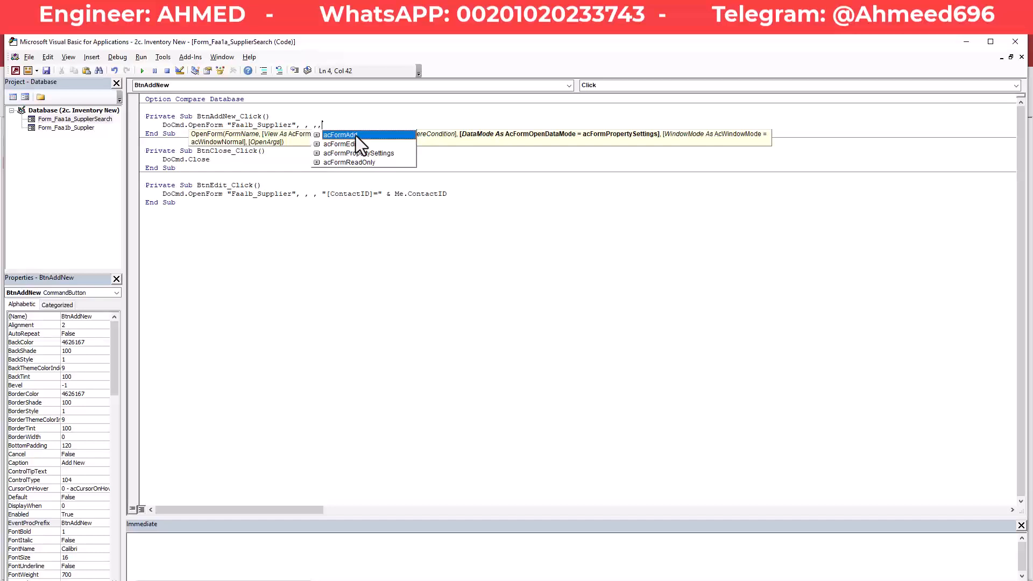
double_click(356, 136)
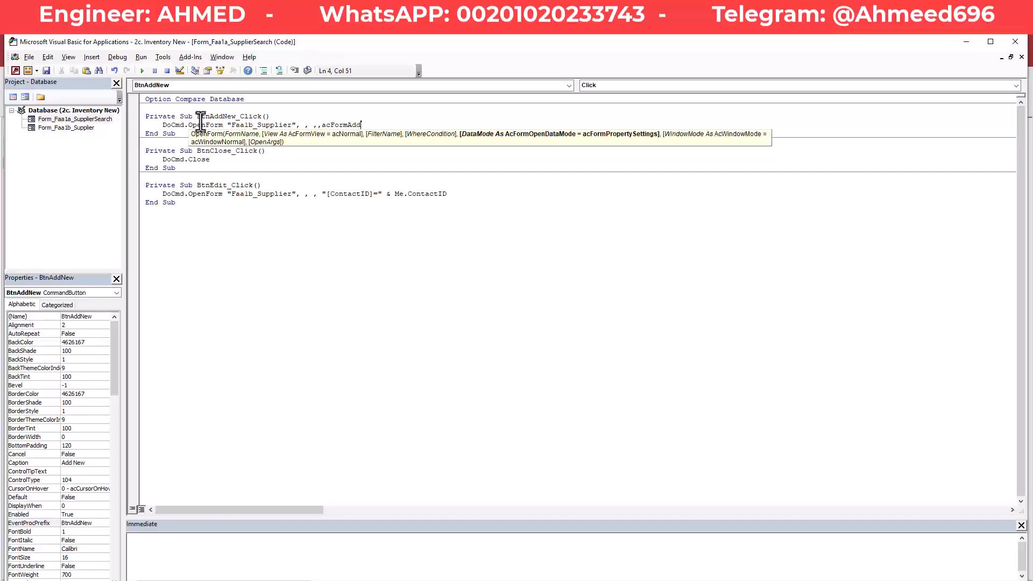
click(272, 229)
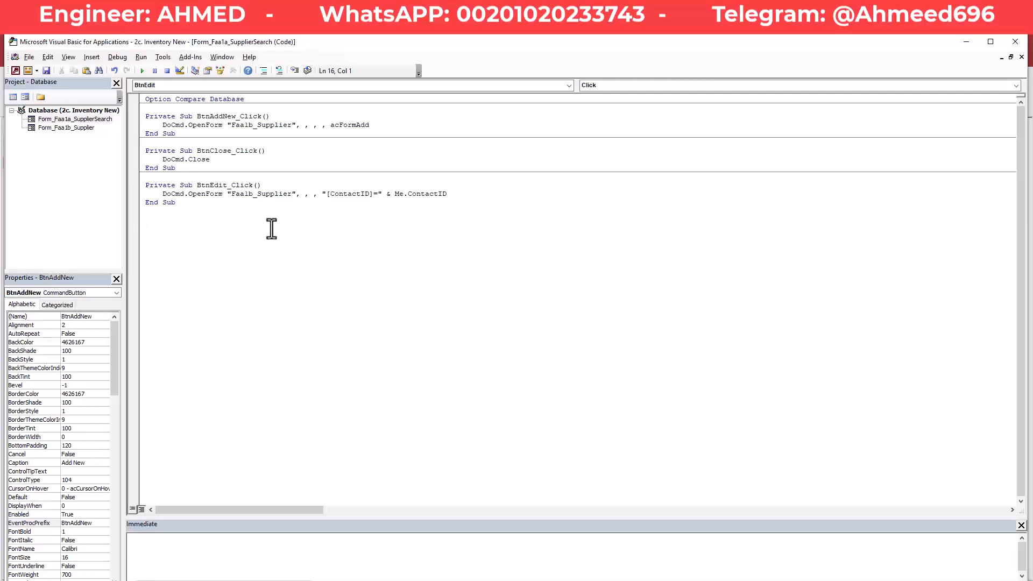
click(377, 125)
click(323, 246)
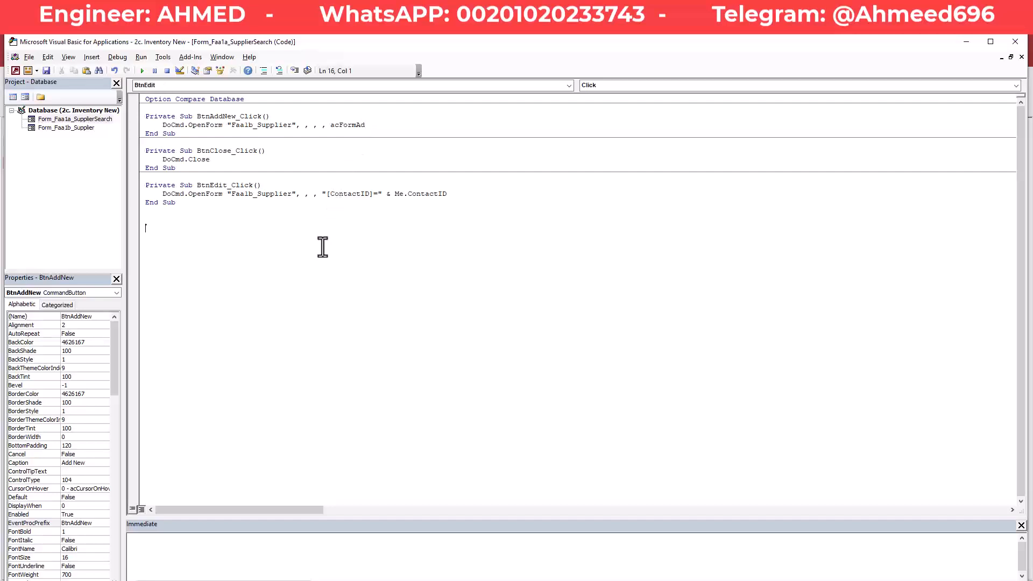
click(375, 124)
text(d)
click(324, 277)
Restore the OpenForm keyword on line 4 and save the code.
click(192, 125)
key(BackSpace)
click(231, 247)
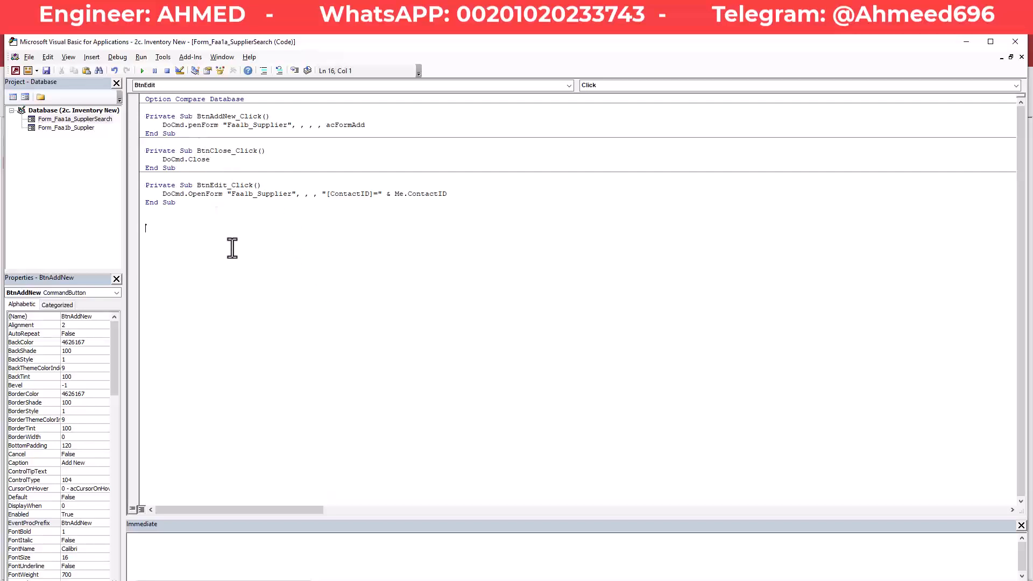
click(188, 125)
text(O)
click(289, 245)
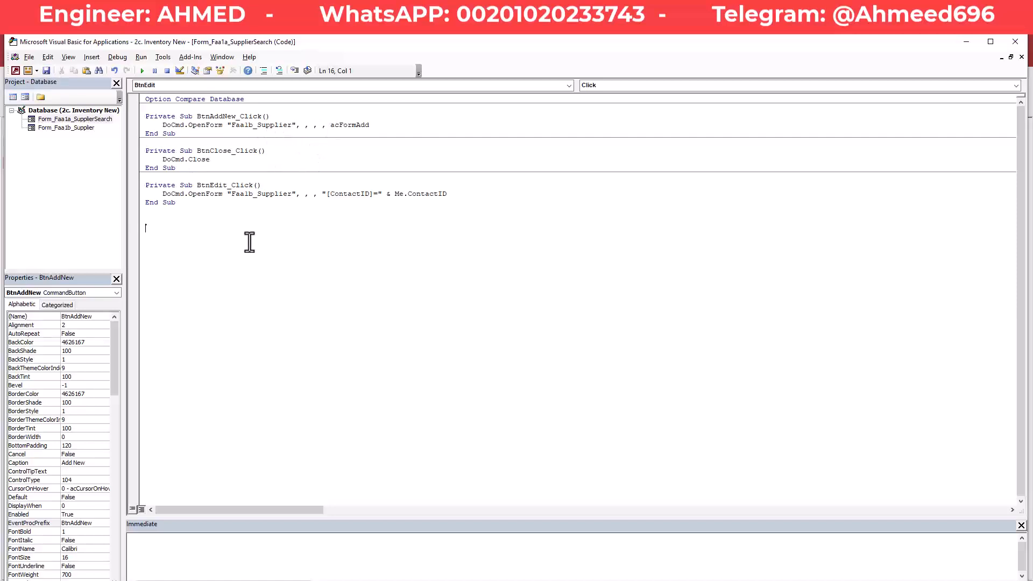
click(46, 70)
Back in Access, save Faa1a_SupplierSearch and run it in Form View.
key(alt+F11)
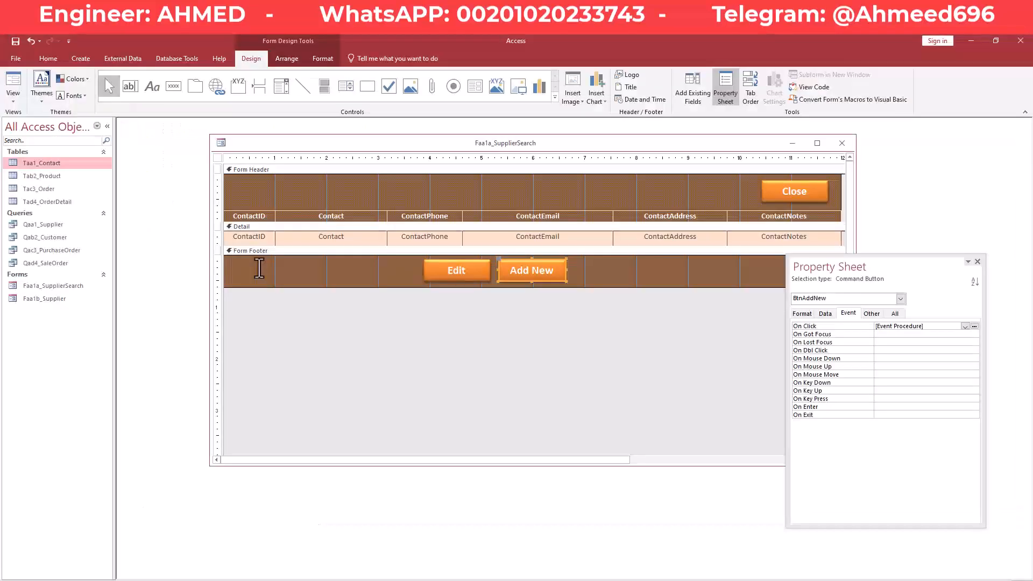
right_click(589, 148)
click(596, 150)
right_click(597, 146)
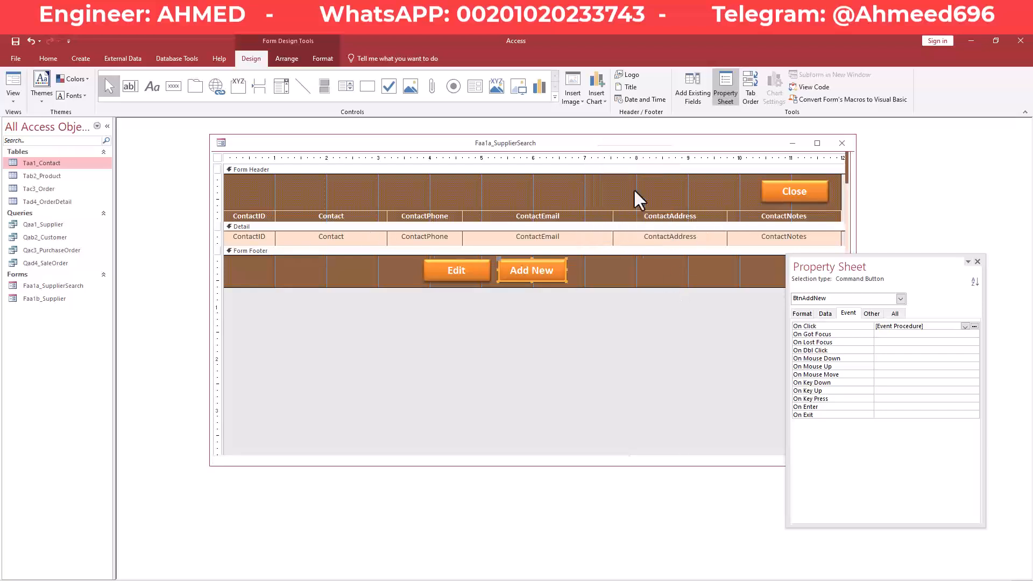
click(635, 192)
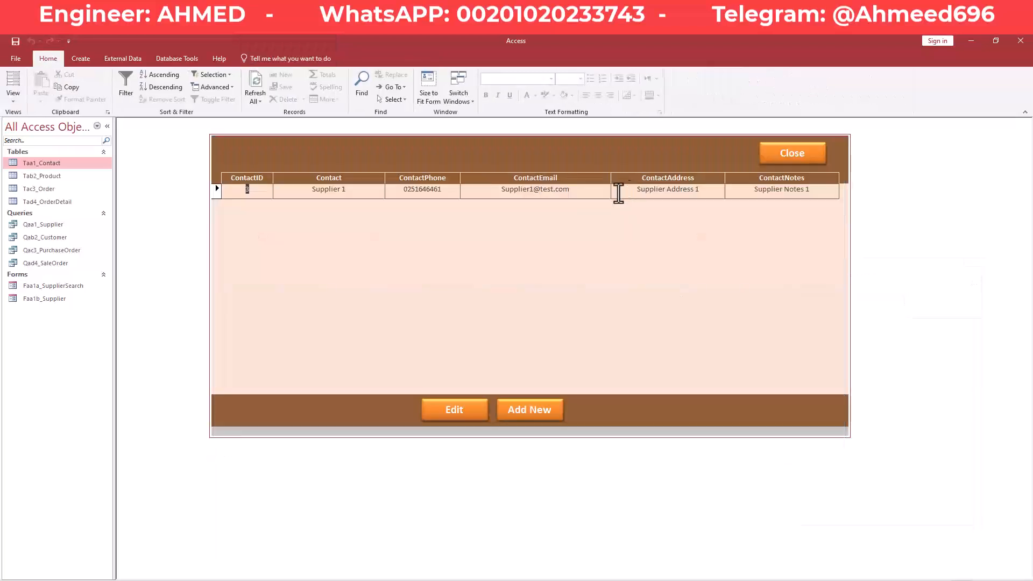
Test Add New, confirm a blank Supplier record opens, then close it.
click(544, 412)
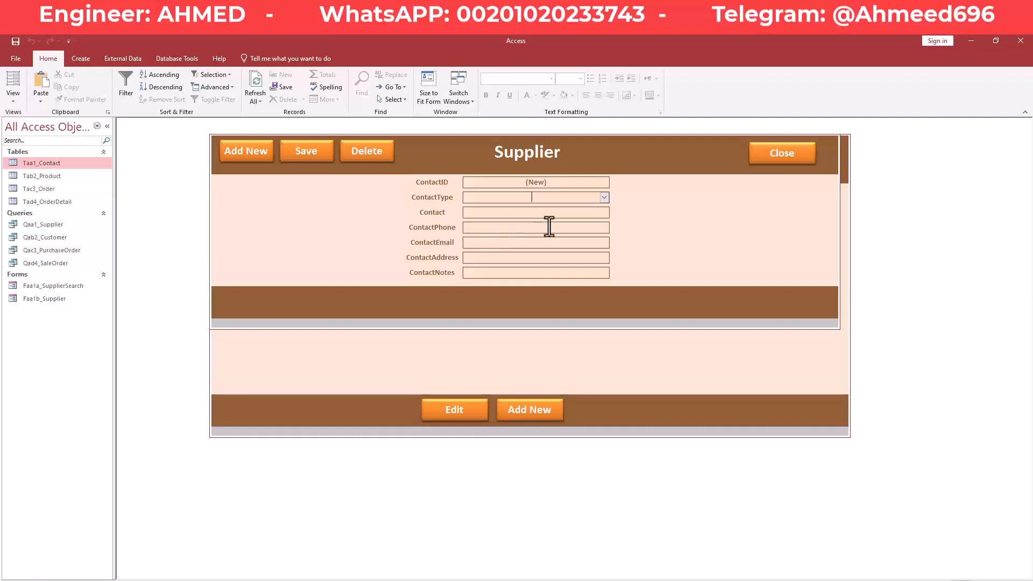
right_click(653, 141)
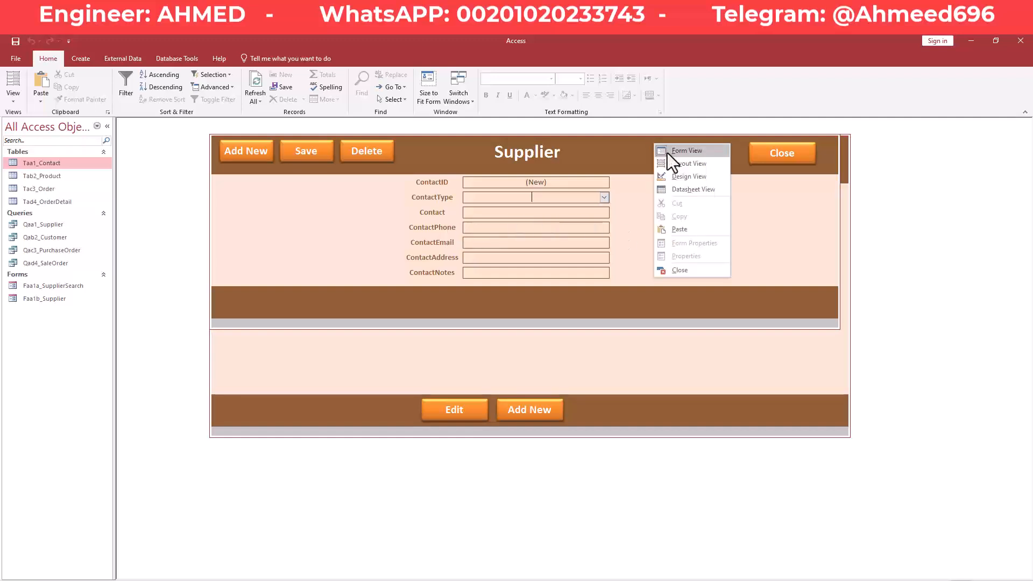
right_click(607, 154)
click(750, 243)
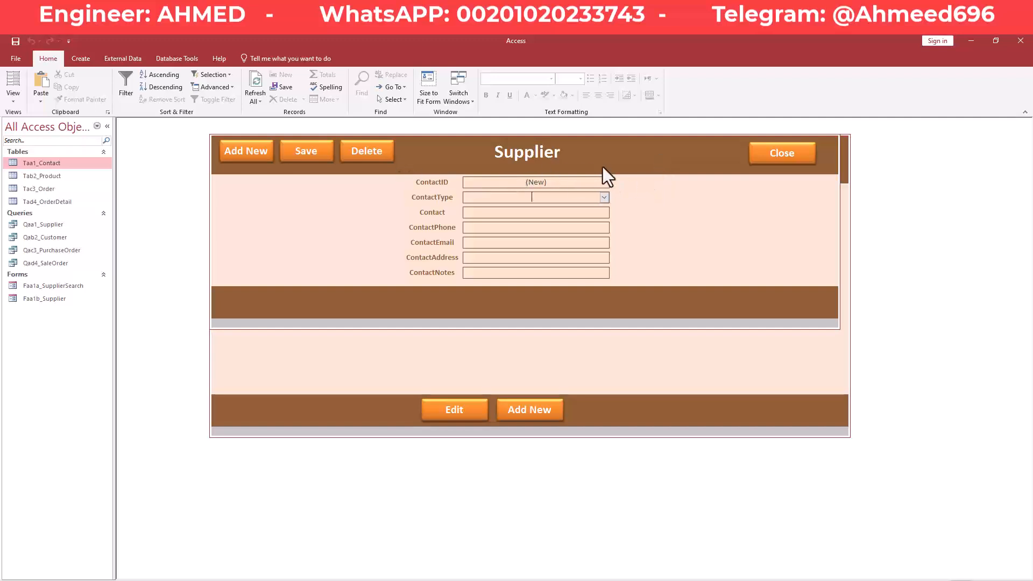
click(776, 153)
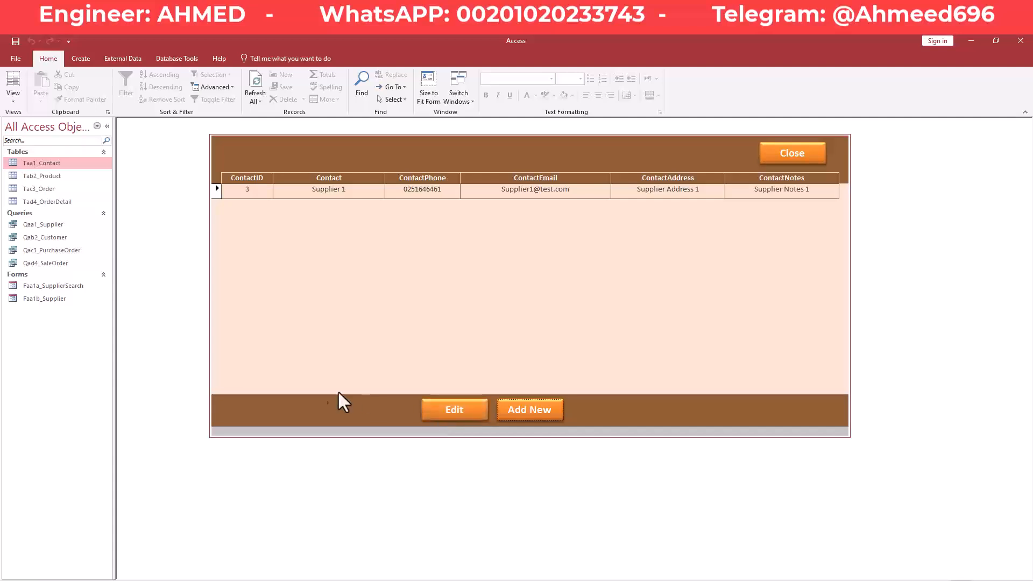
Open Faa1b_Supplier and check its ContactType value reads Supplier.
double_click(52, 299)
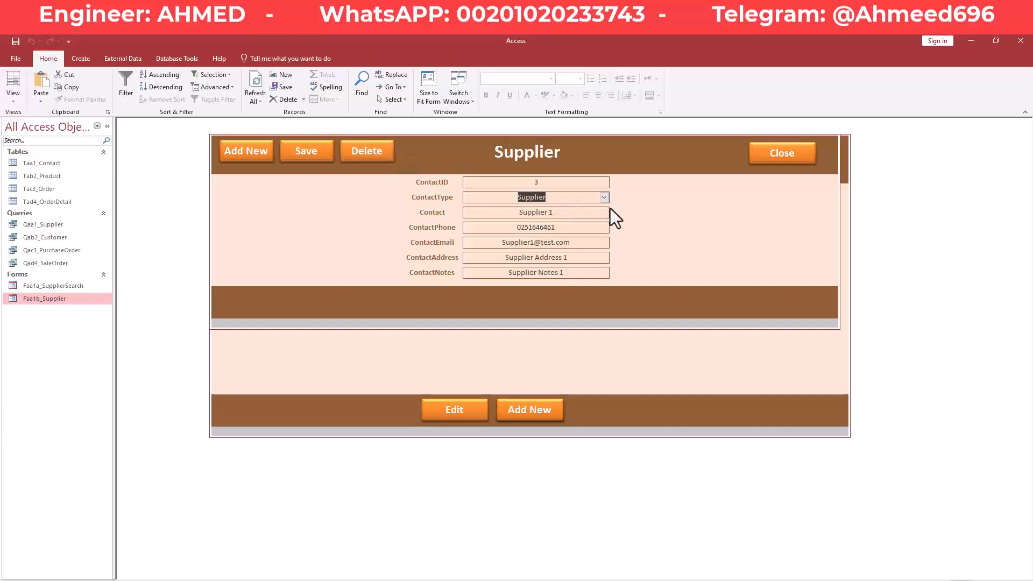
click(569, 199)
drag(539, 198, 509, 198)
Close the Supplier form and the supplier search form.
click(792, 161)
right_click(624, 236)
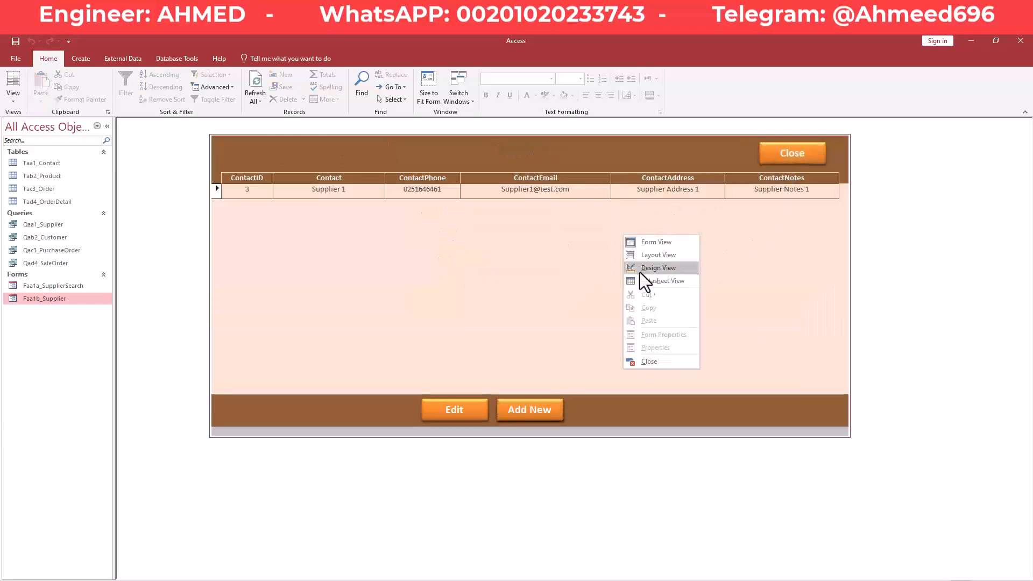
click(648, 361)
right_click(43, 303)
Open Faa1b_Supplier in Design View and show the ContactType combo's Data properties.
click(79, 331)
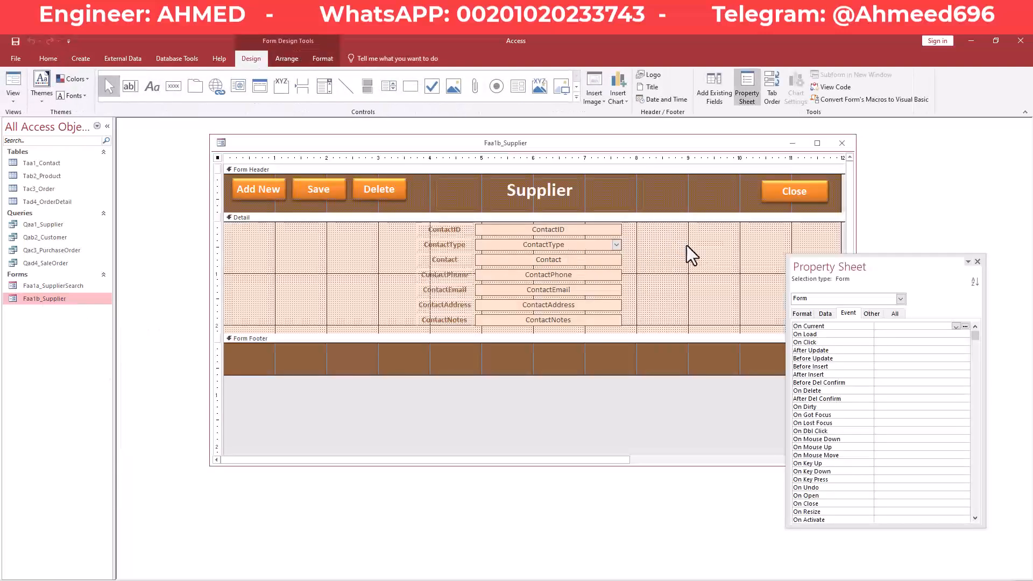
drag(803, 265, 802, 275)
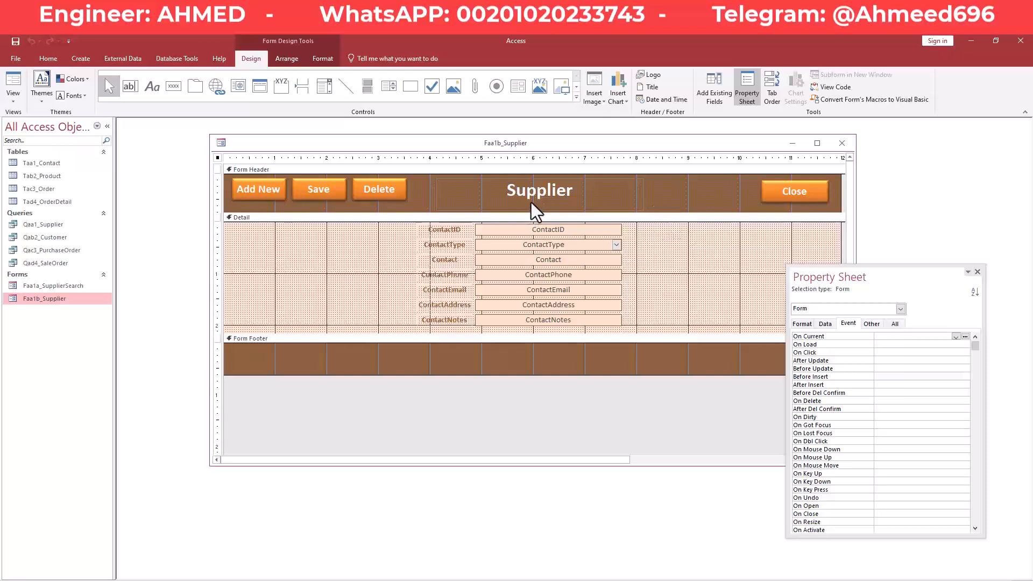
click(507, 245)
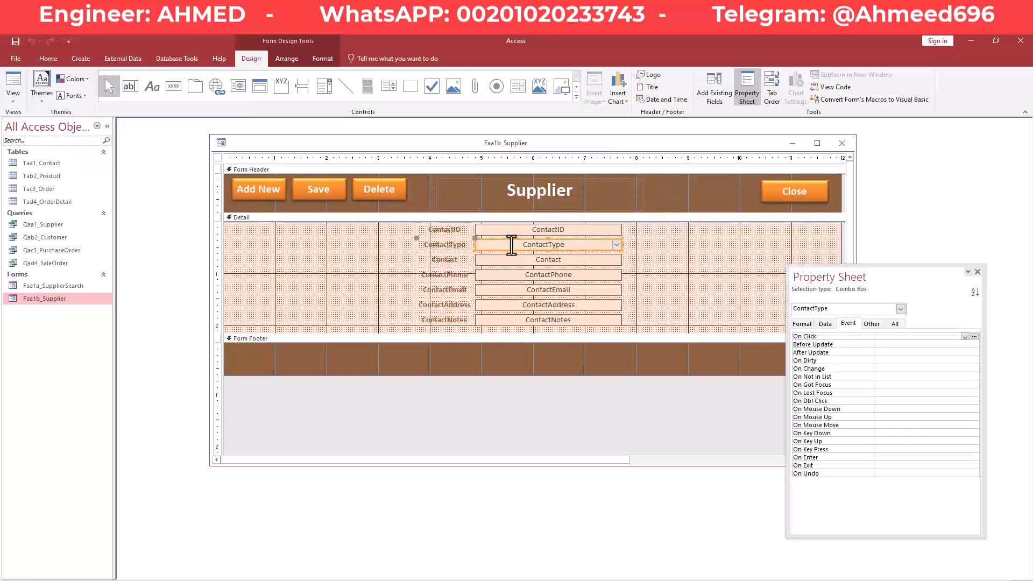
click(824, 322)
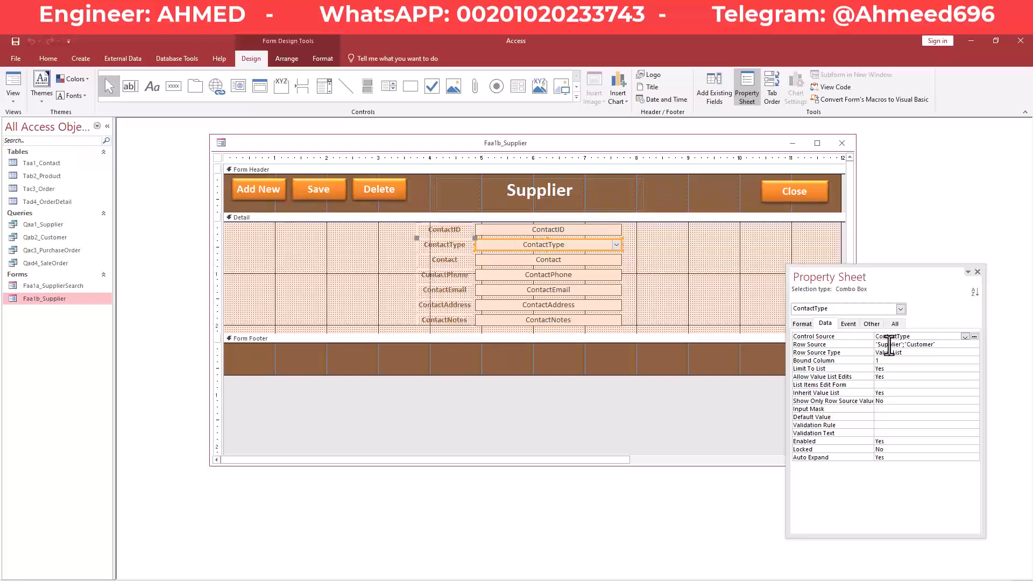
Check the ContactType dropdown choices in Form View, keeping Supplier, then return to Design View.
right_click(402, 147)
click(431, 196)
click(605, 198)
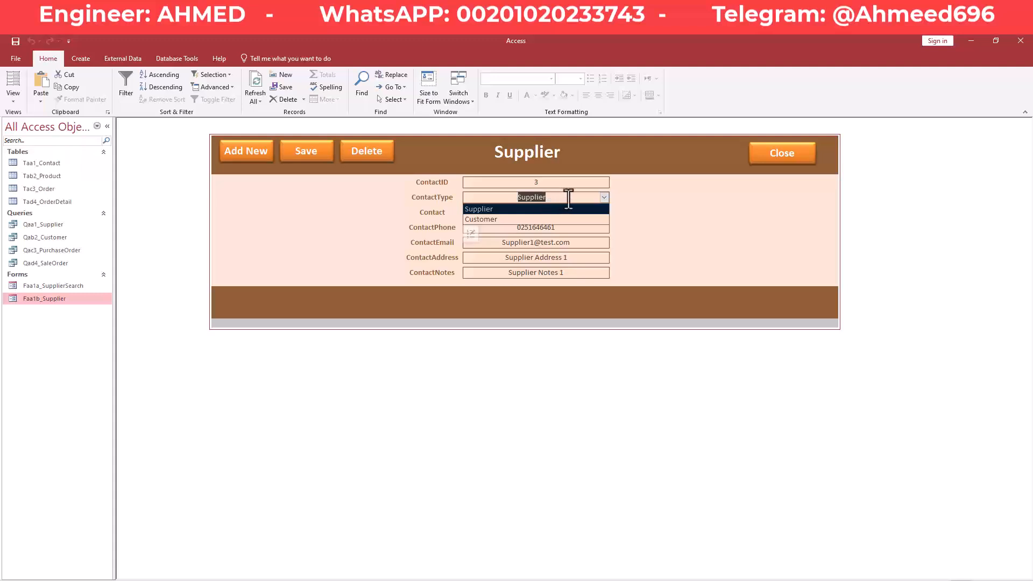
click(605, 198)
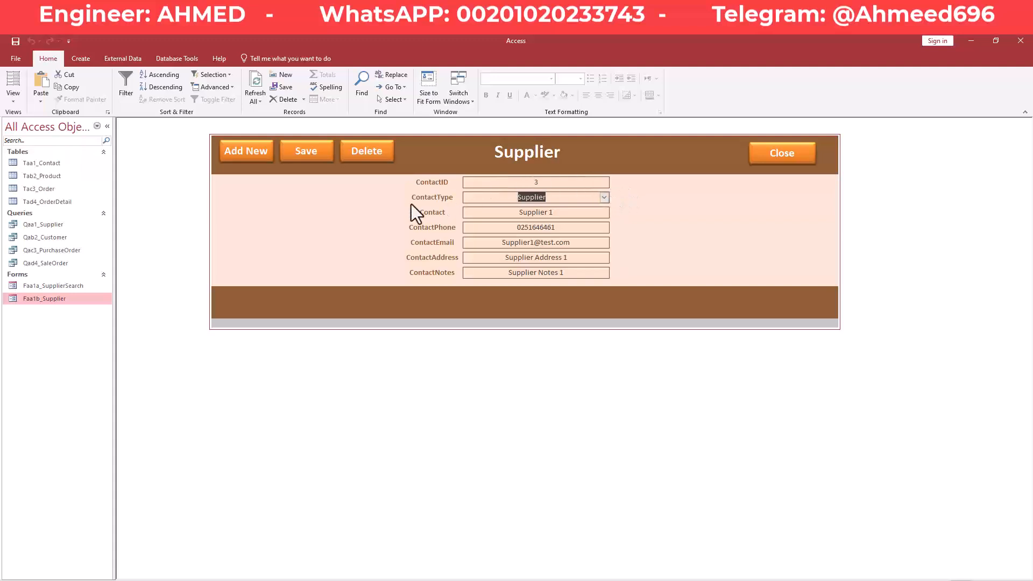
right_click(431, 147)
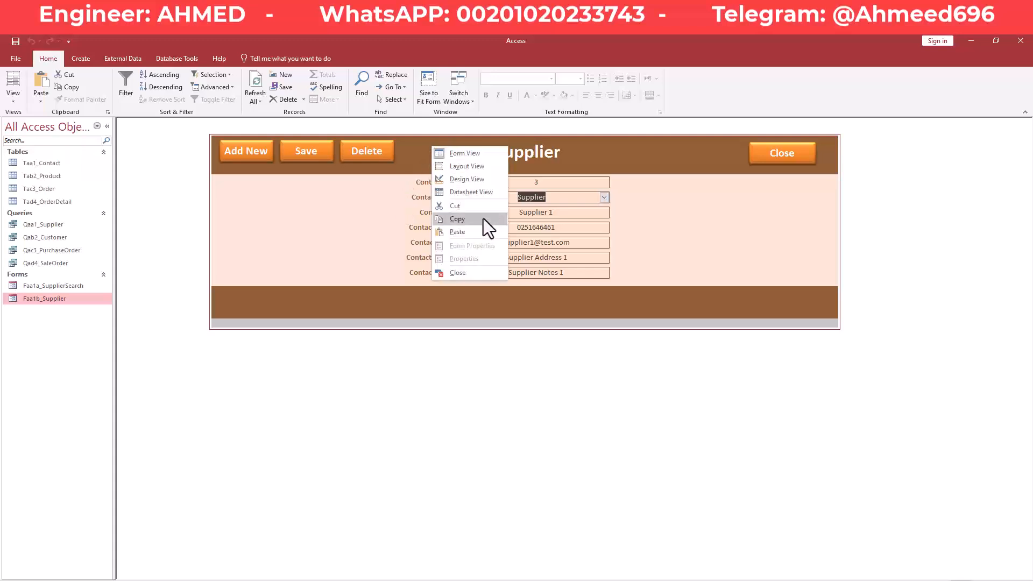
click(486, 180)
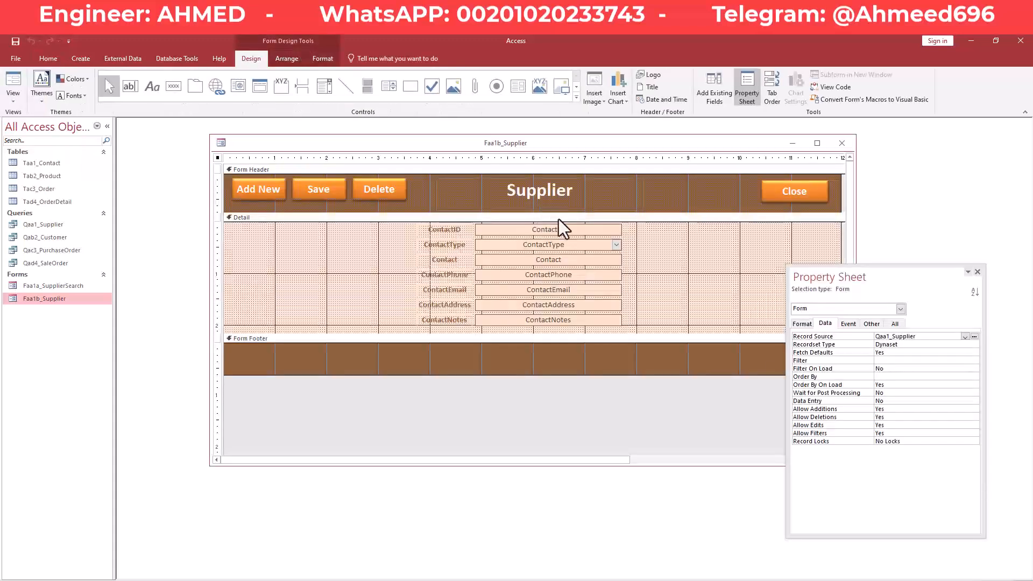
Open the expression builder for ContactType's Default Value, then close it unchanged.
click(560, 246)
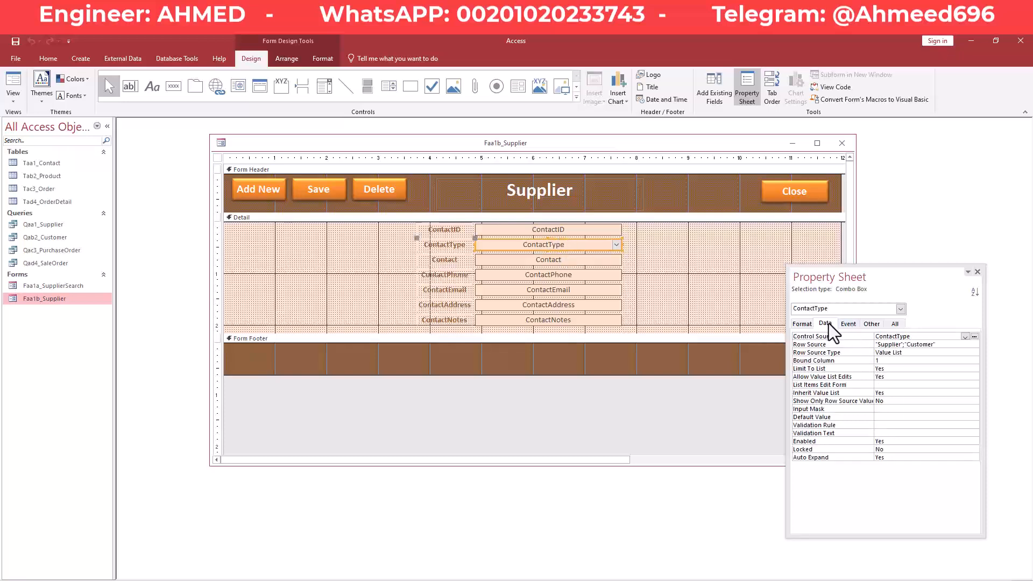
drag(842, 280, 817, 232)
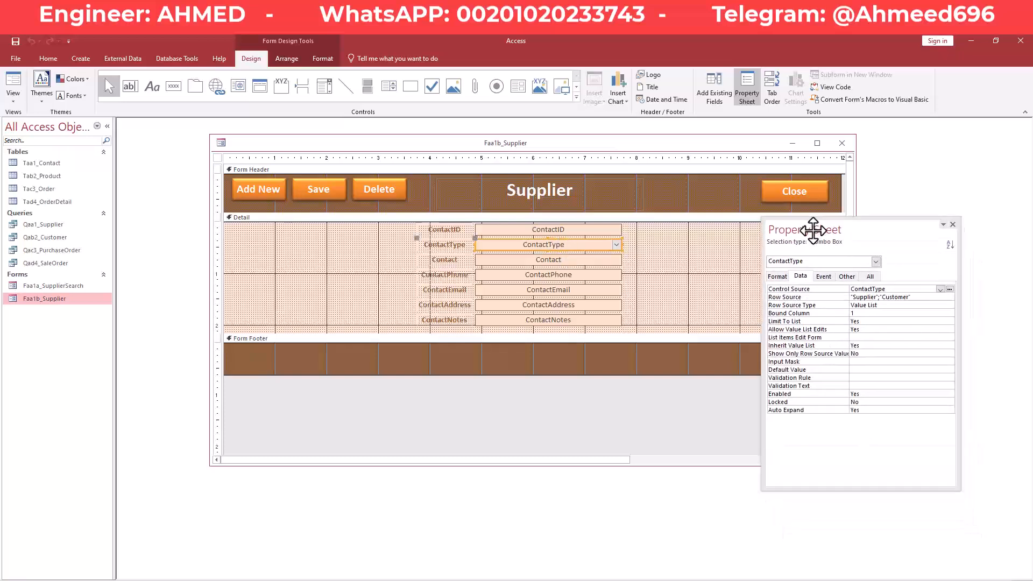
click(855, 370)
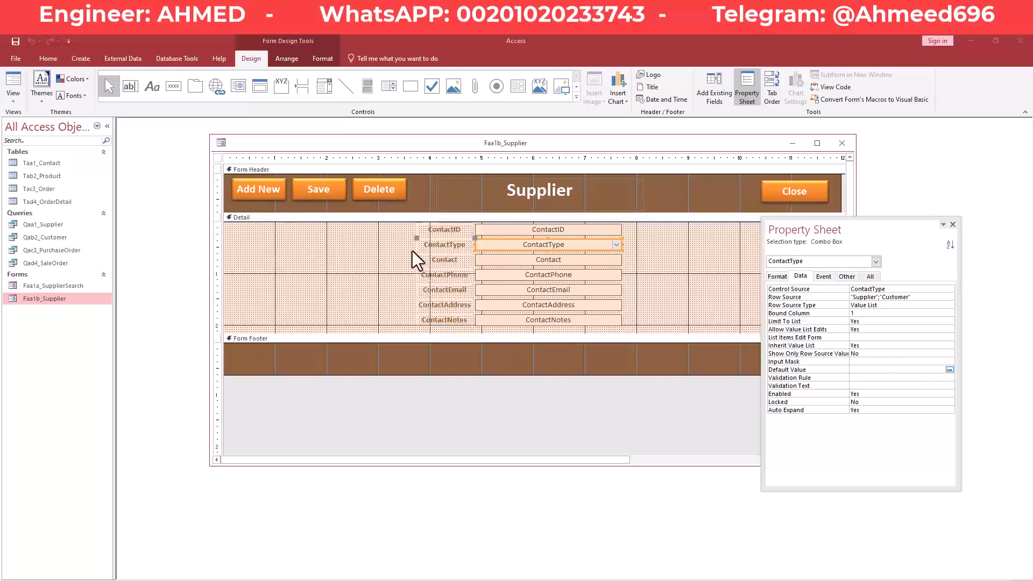
click(950, 370)
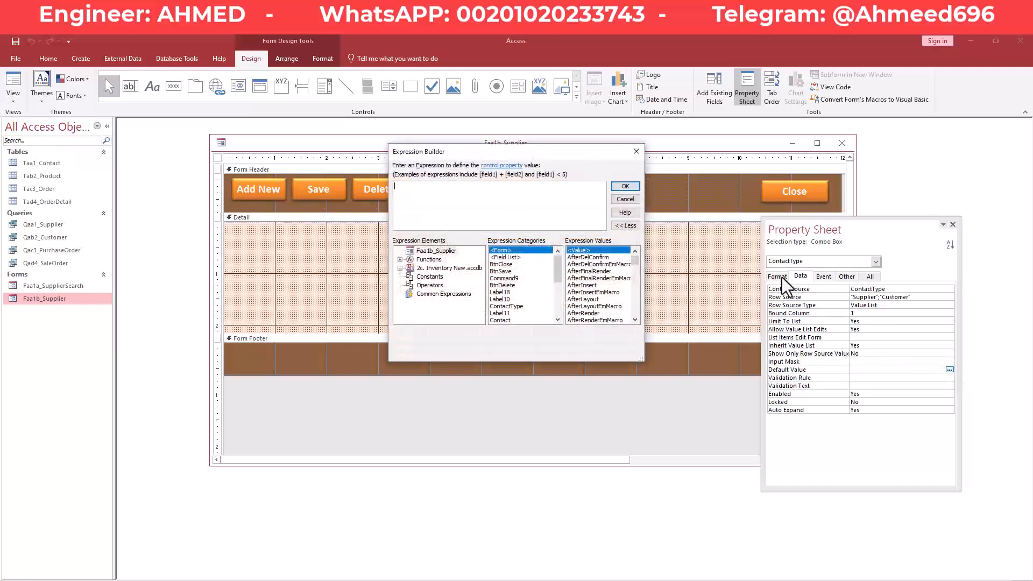
drag(590, 154, 838, 205)
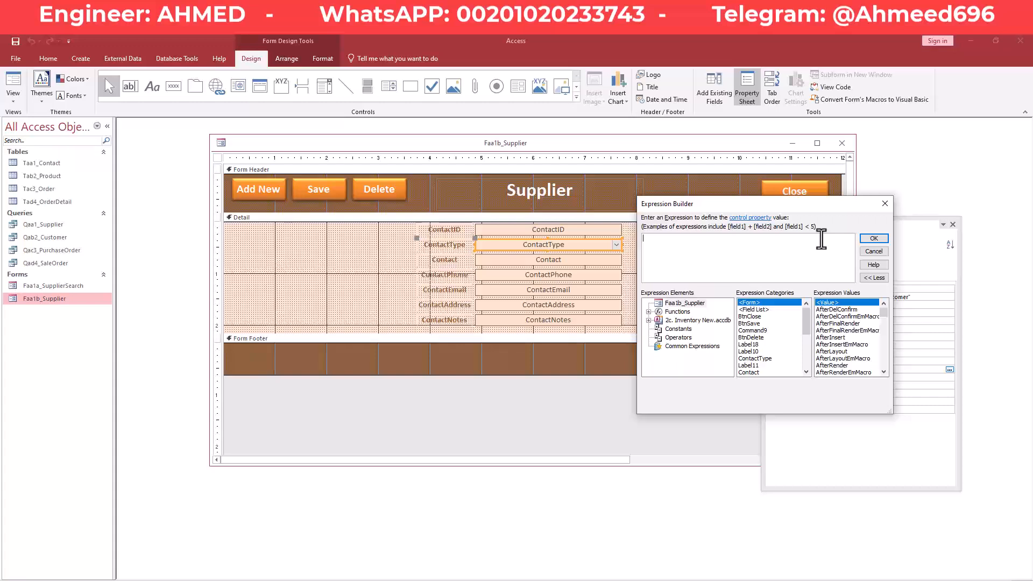
click(885, 203)
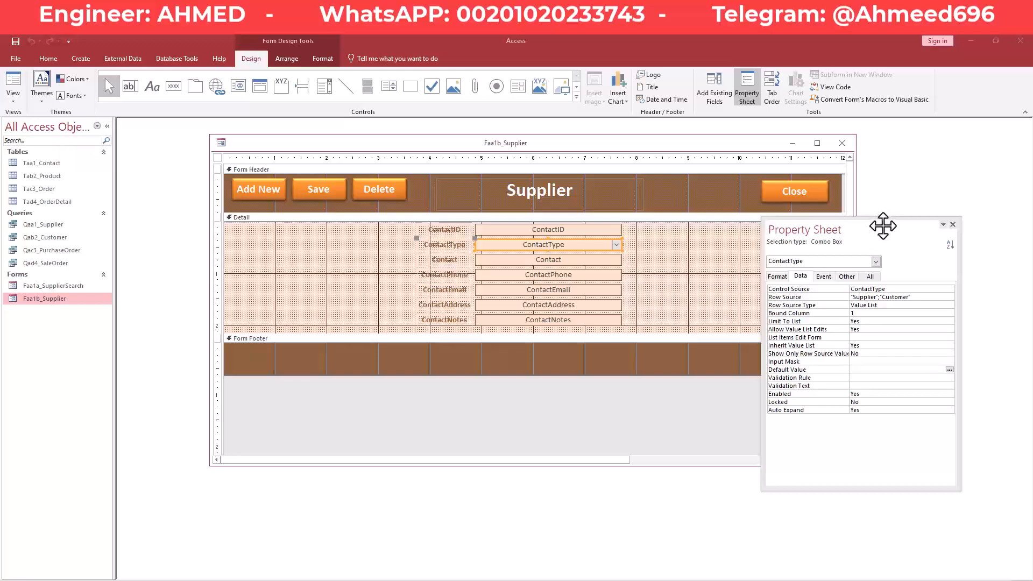
drag(880, 223, 857, 216)
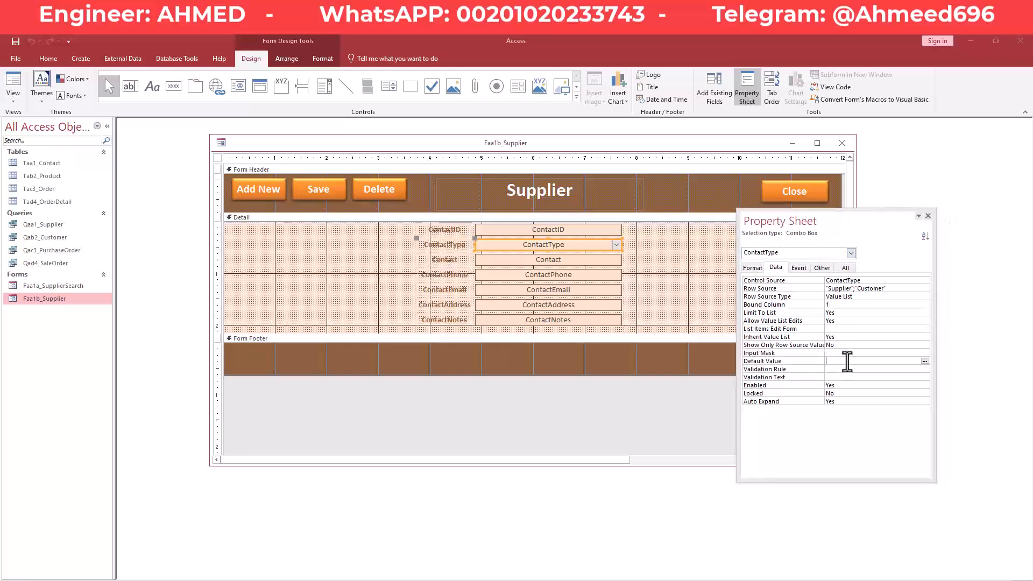
Enter Supplier as the ContactType combo's Default Value.
text(Supplier)
key(Return)
drag(856, 363, 825, 362)
click(863, 359)
click(854, 361)
drag(852, 362, 819, 361)
click(866, 369)
drag(856, 361, 842, 362)
Save the Faa1b_Supplier form design.
right_click(488, 143)
click(493, 146)
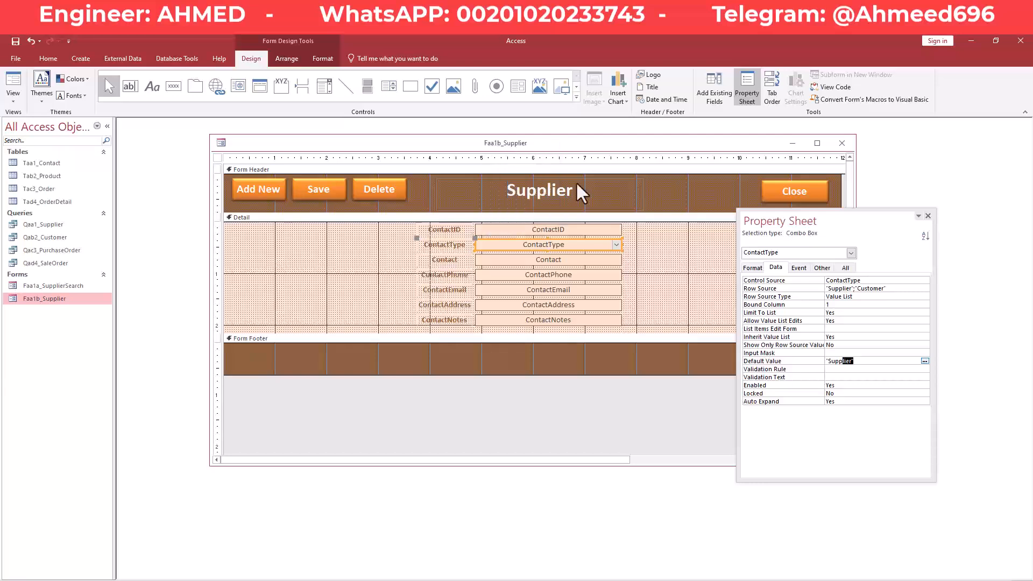
right_click(653, 149)
click(664, 153)
click(448, 247)
click(363, 243)
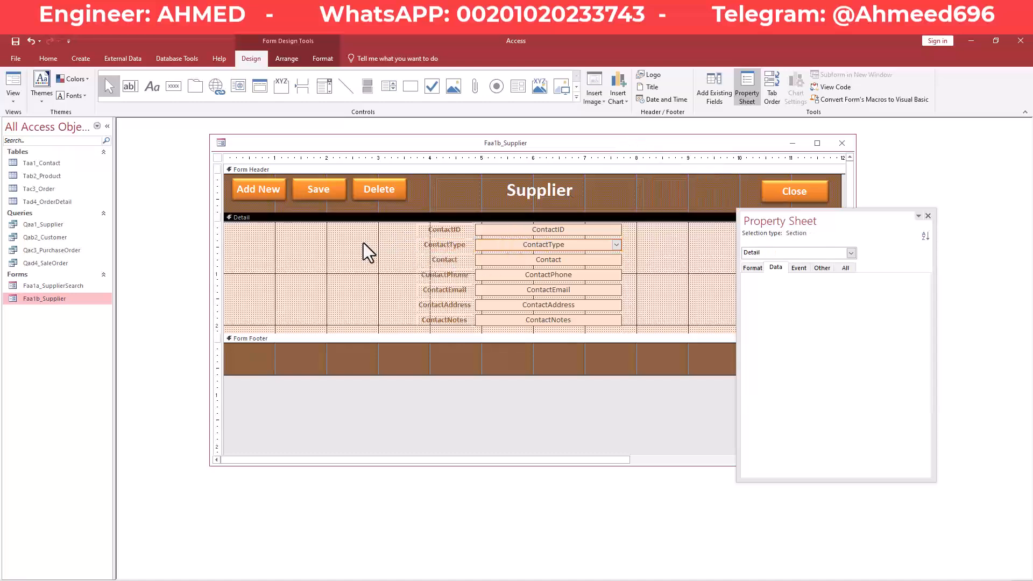
right_click(423, 146)
click(435, 151)
Close the design, run Faa1a_SupplierSearch, and confirm Add New prefills ContactType with Supplier.
click(840, 144)
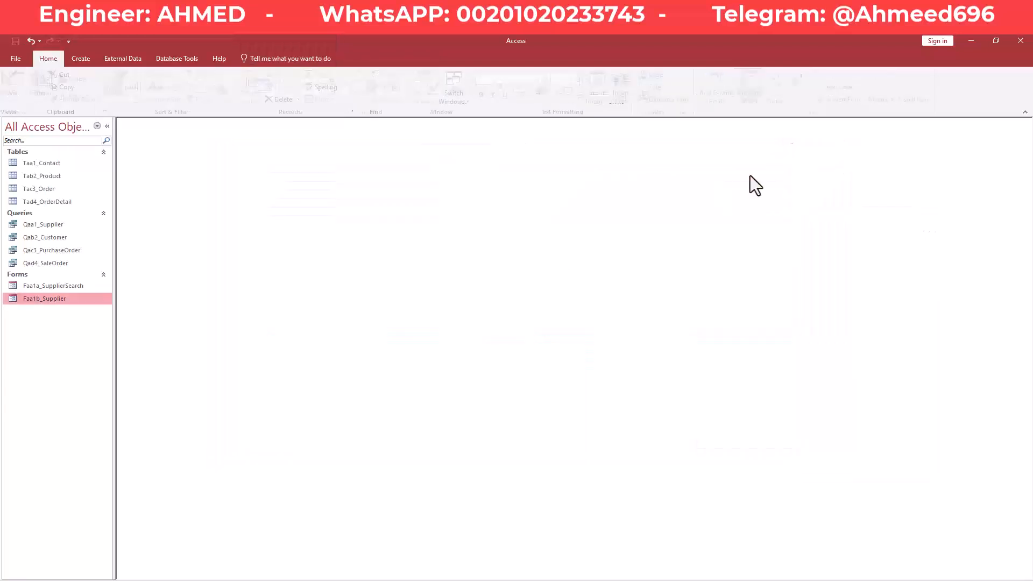
double_click(52, 285)
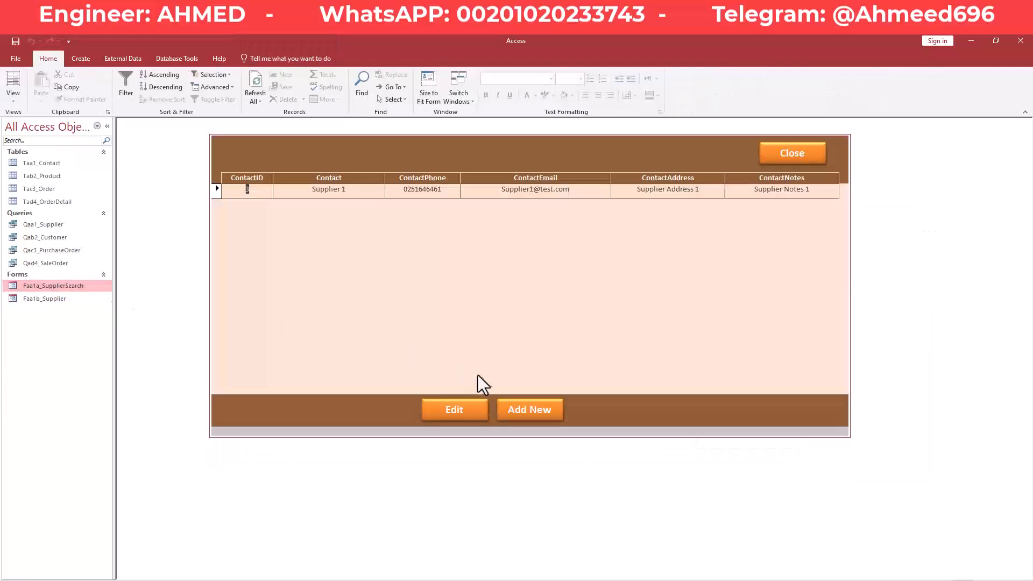
click(529, 410)
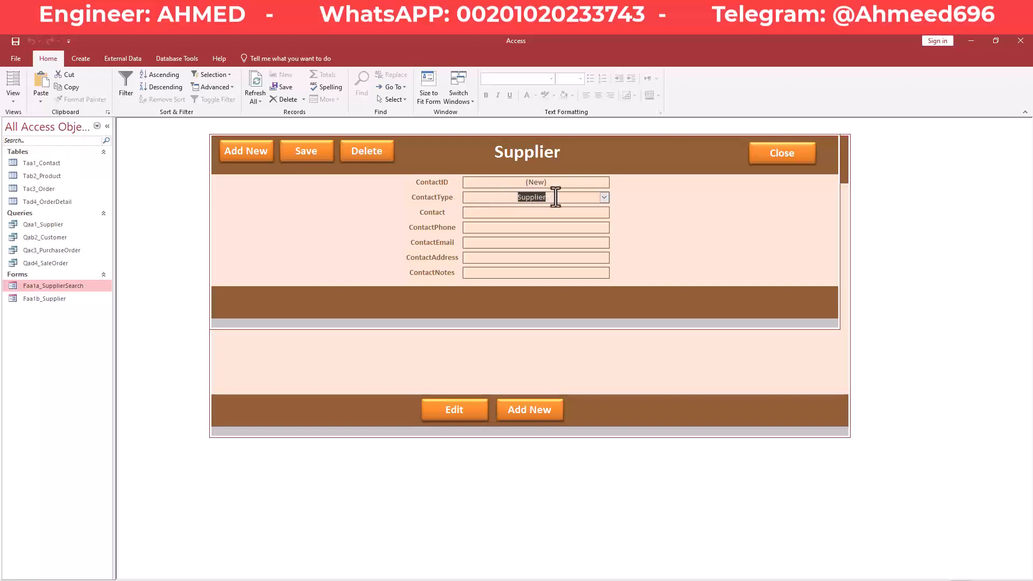
drag(522, 197, 498, 199)
click(493, 197)
Switch the new Supplier form to Design View.
right_click(434, 143)
click(418, 163)
right_click(421, 161)
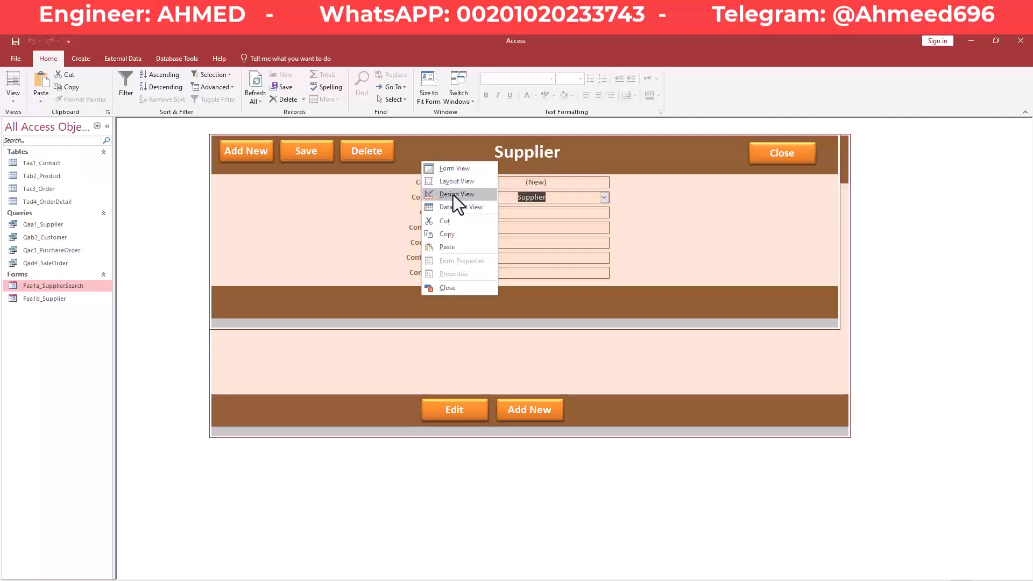
click(453, 194)
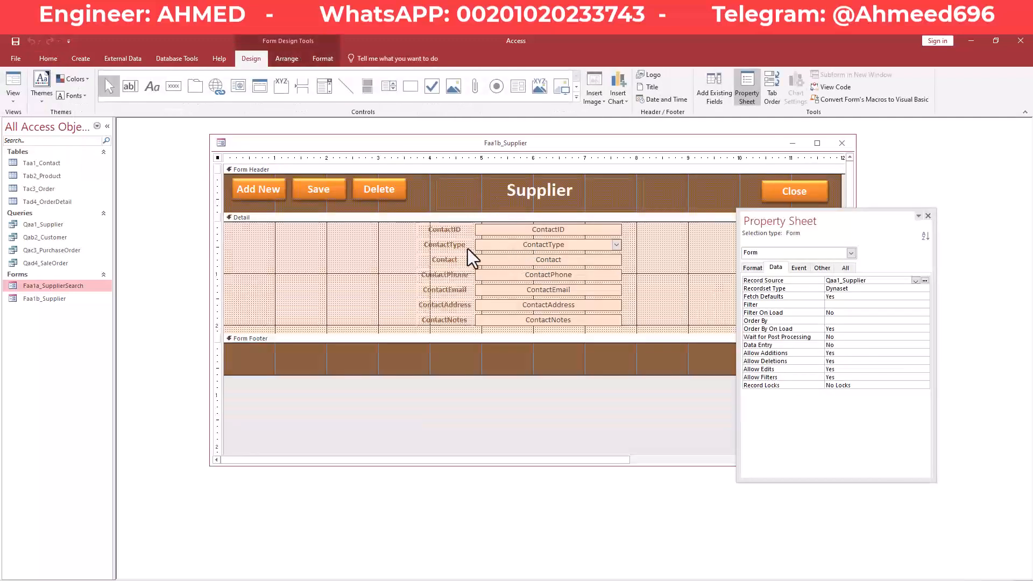
Set the ContactType combo's Visible property to No and preview the form in Form View.
click(491, 247)
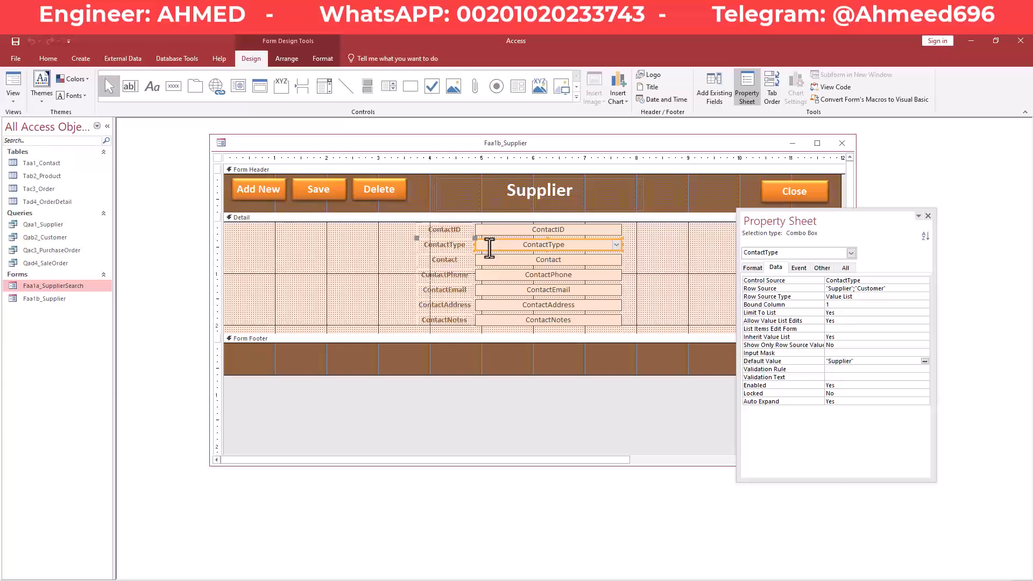
click(753, 269)
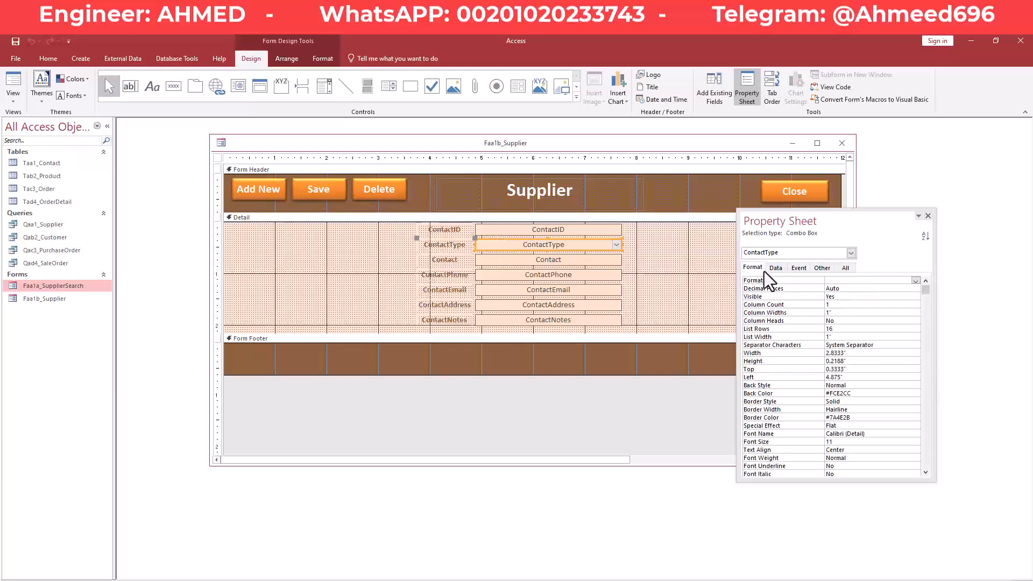
click(849, 296)
click(916, 297)
click(867, 311)
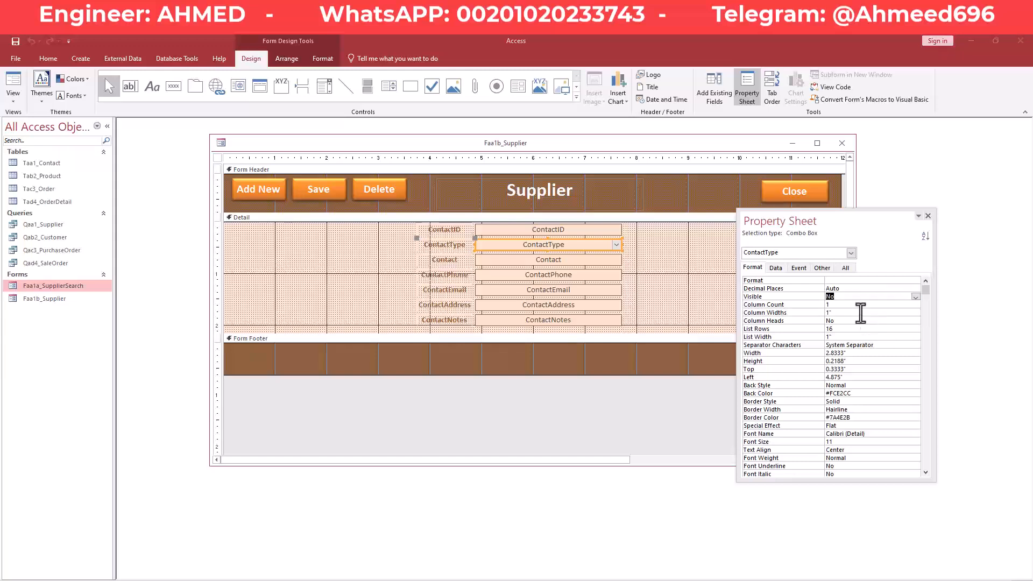
right_click(473, 144)
click(489, 195)
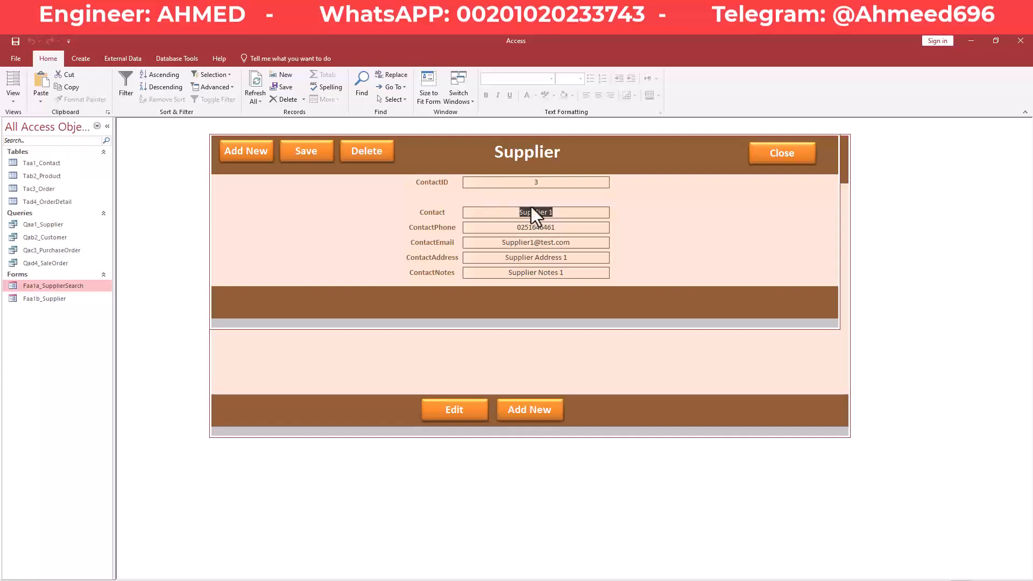
Return the Supplier form to Design View and drag the property sheet away from the controls.
right_click(437, 147)
click(422, 162)
right_click(424, 161)
click(451, 197)
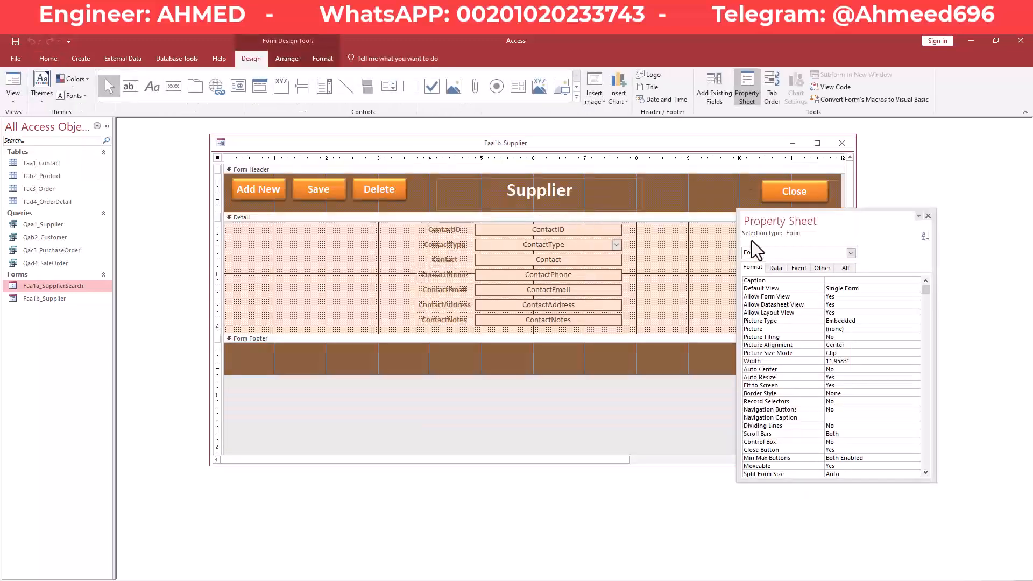
drag(791, 222, 794, 286)
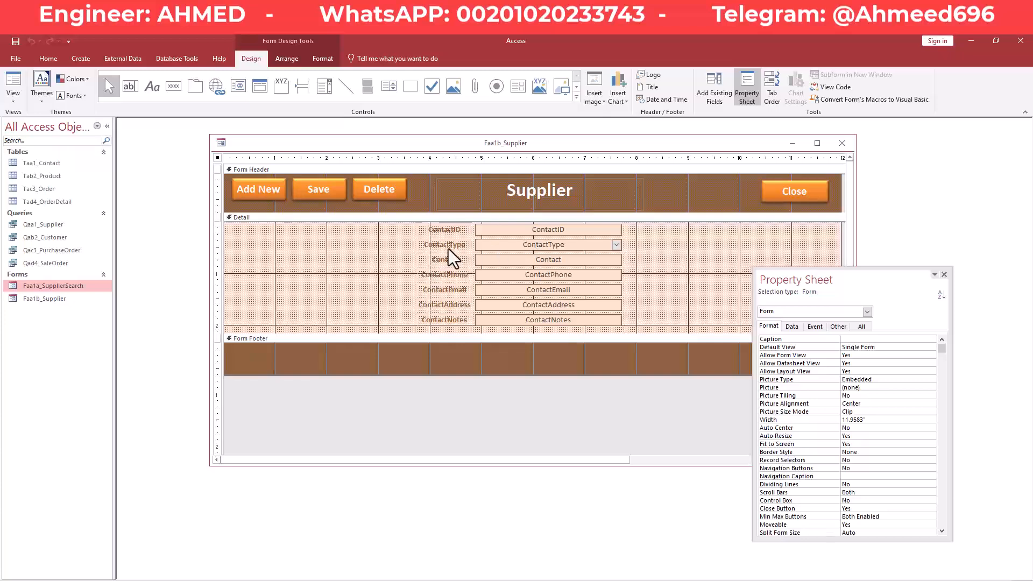
Move the ContactType label and combo to the right, shift ContactID down into their row, and save.
mouse_move(661, 246)
mouse_down()
mouse_move(435, 245)
mouse_move(646, 243)
mouse_up()
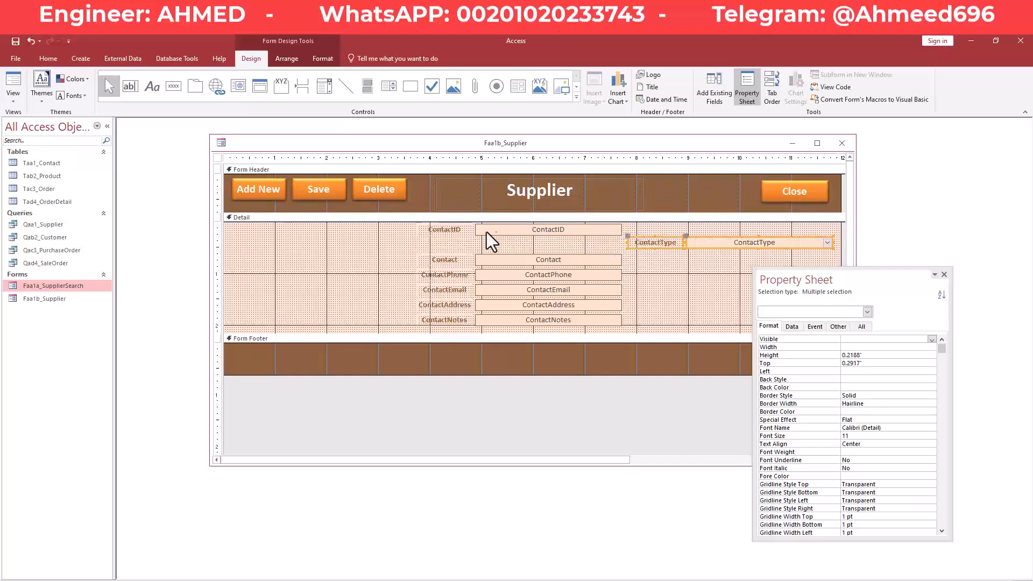
click(452, 231)
key(Down)
key(Down)
key(Down)
key(Down)
key(Down)
key(Down)
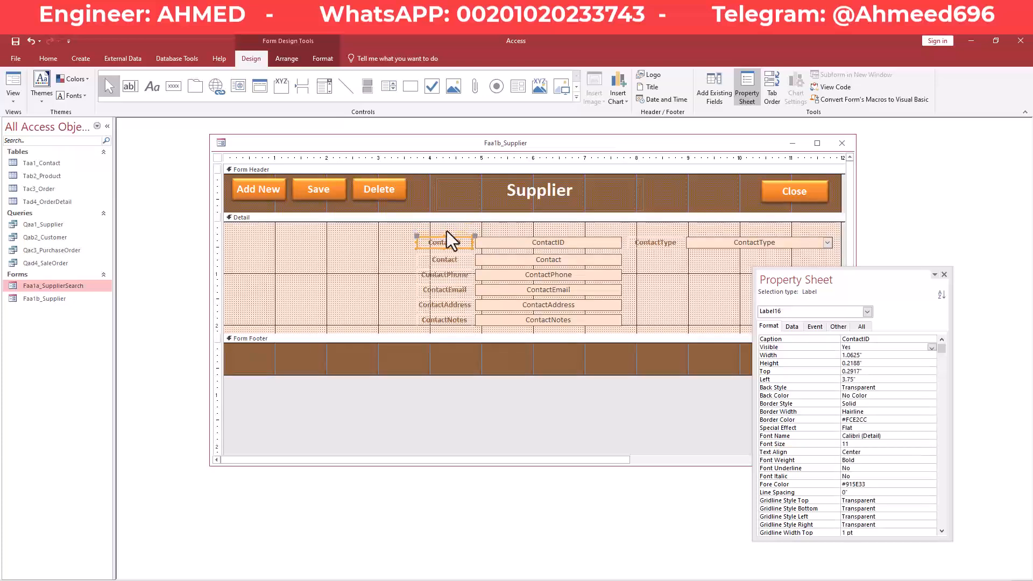
click(648, 271)
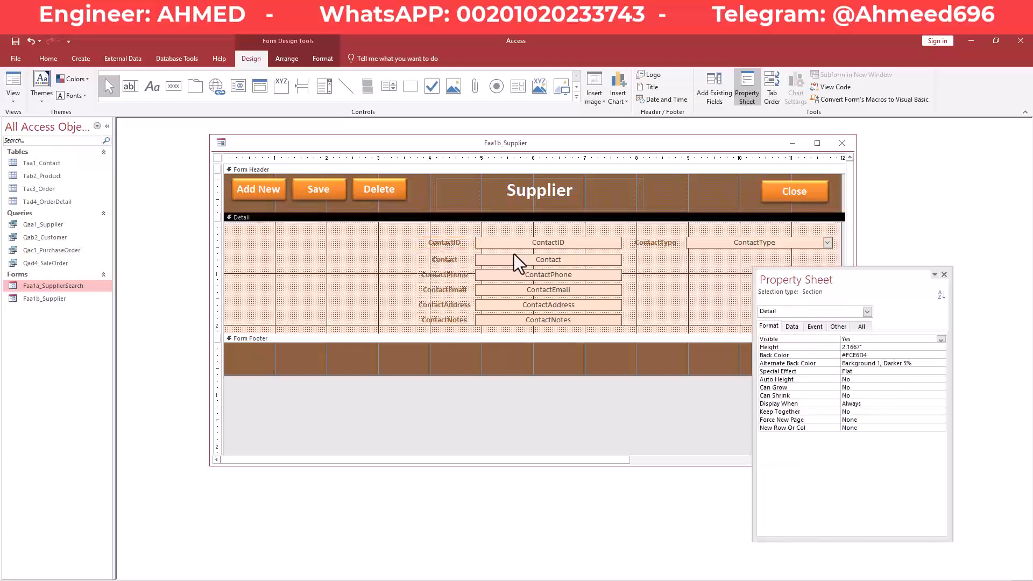
right_click(413, 144)
click(424, 149)
Move the property sheet down and to the right, then switch the Supplier form to Form View.
drag(832, 281, 717, 279)
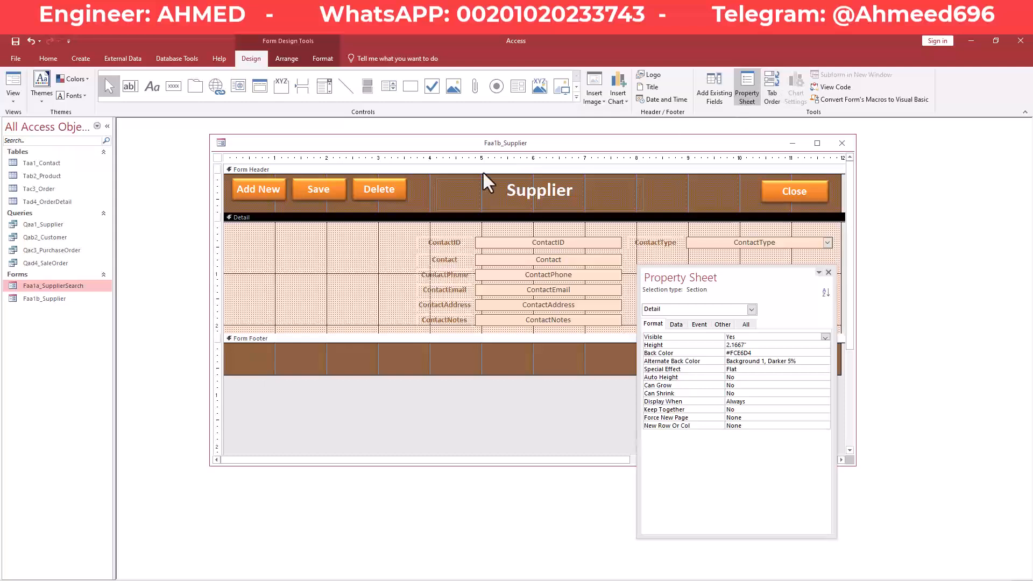
drag(698, 273, 759, 296)
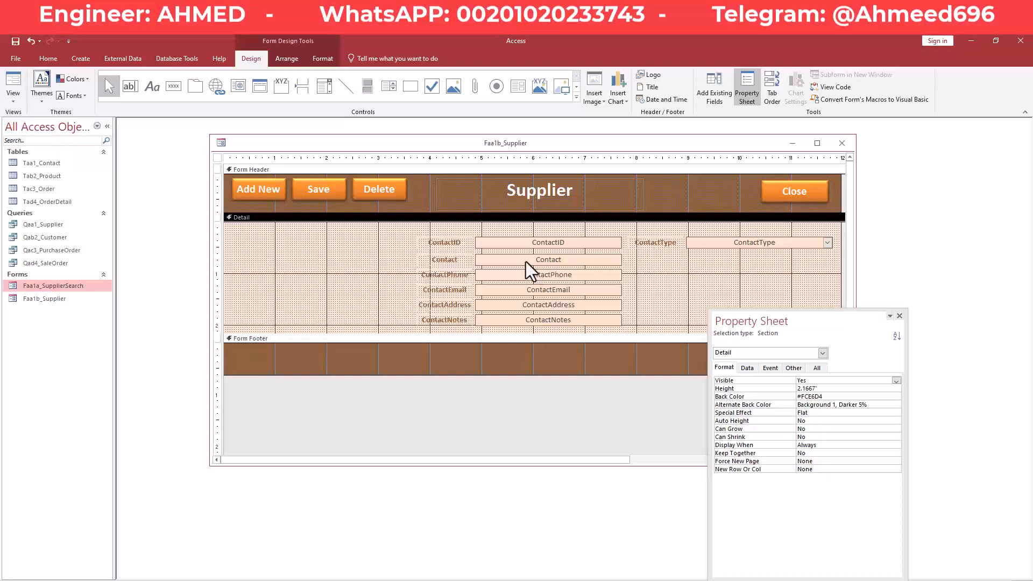
right_click(441, 138)
right_click(453, 142)
click(495, 189)
Click into the ContactID field and scroll down to a blank new record.
click(525, 197)
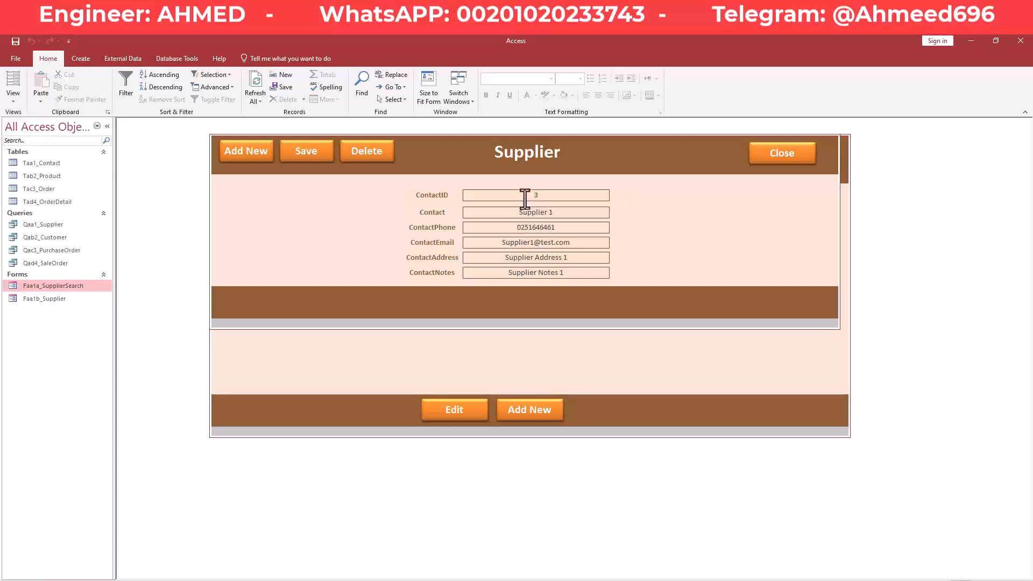
scroll(525, 199, down, 2)
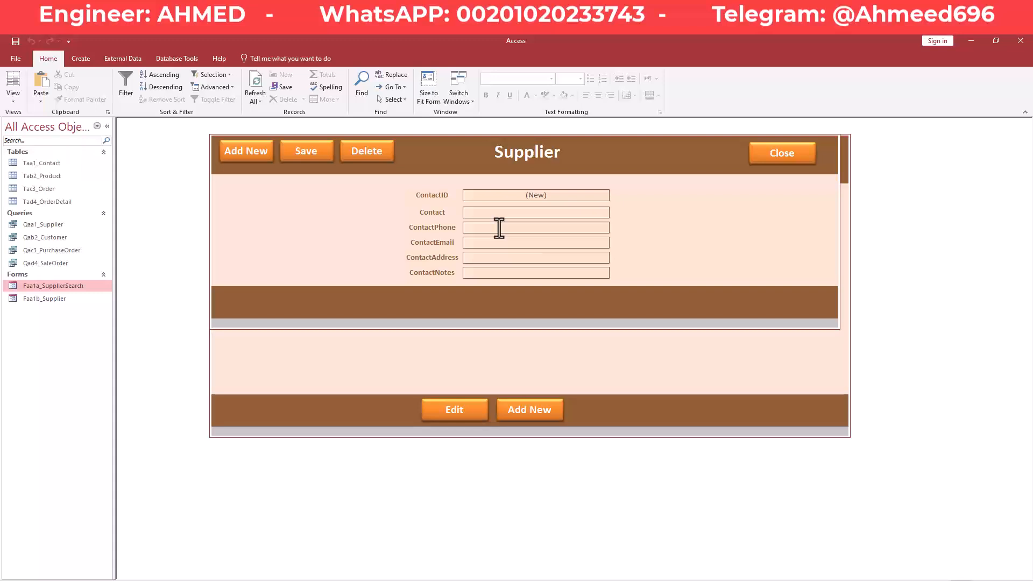
Switch the Supplier form to Design View and show the Other tab of the form's Property Sheet.
right_click(466, 147)
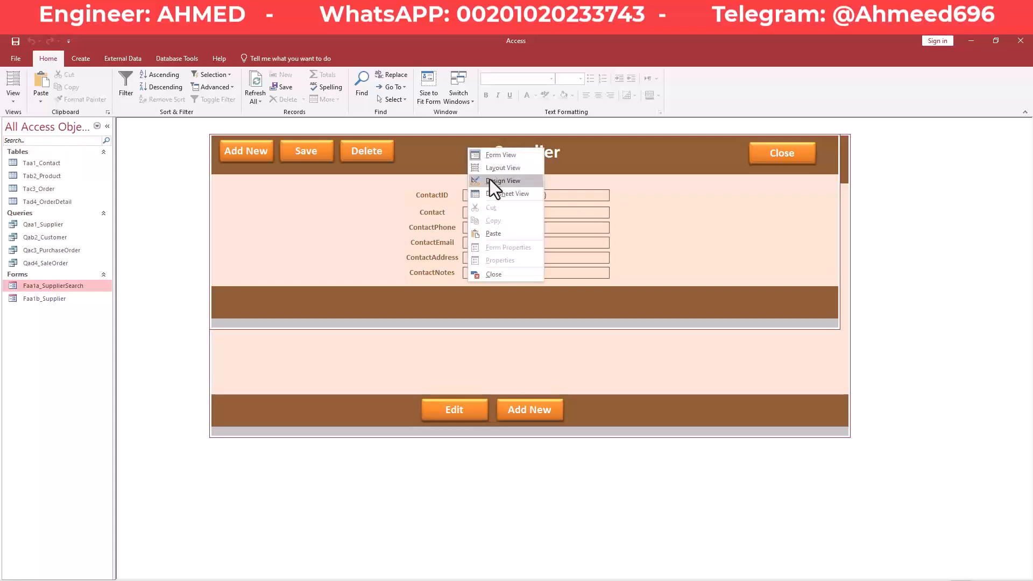
click(492, 182)
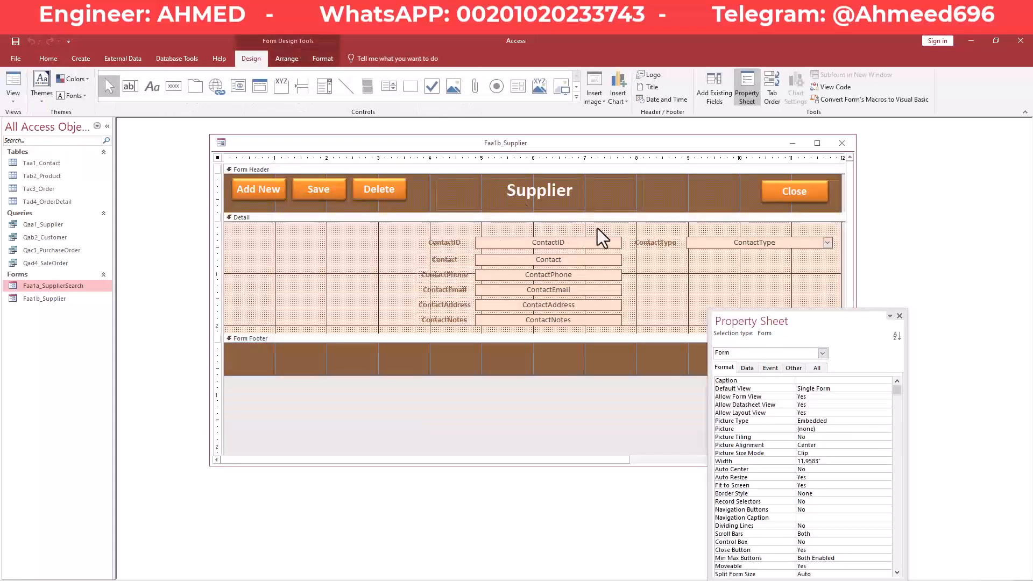
click(795, 369)
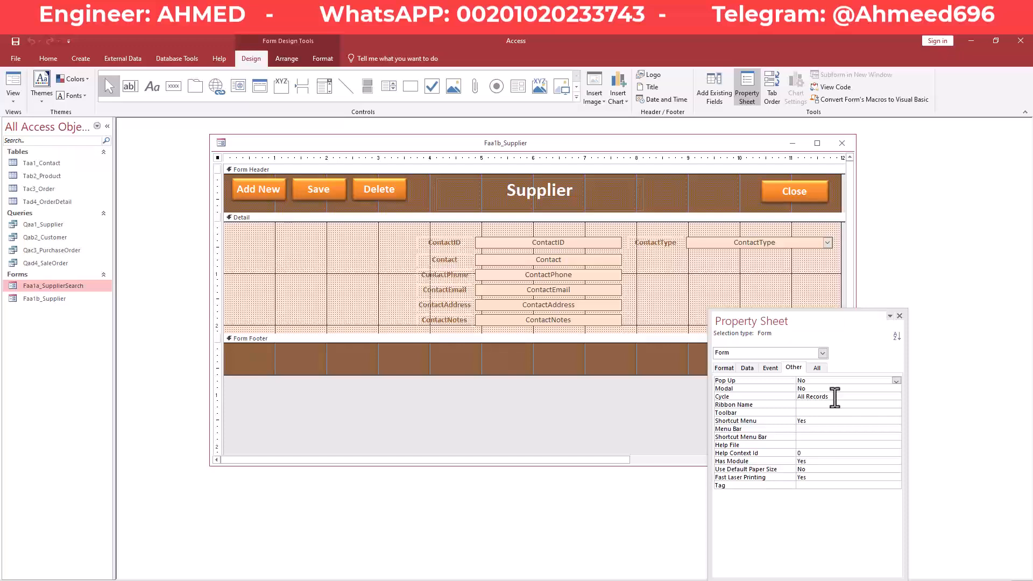
Change the Supplier form's Cycle property from All Records to Current Record.
click(834, 397)
click(896, 397)
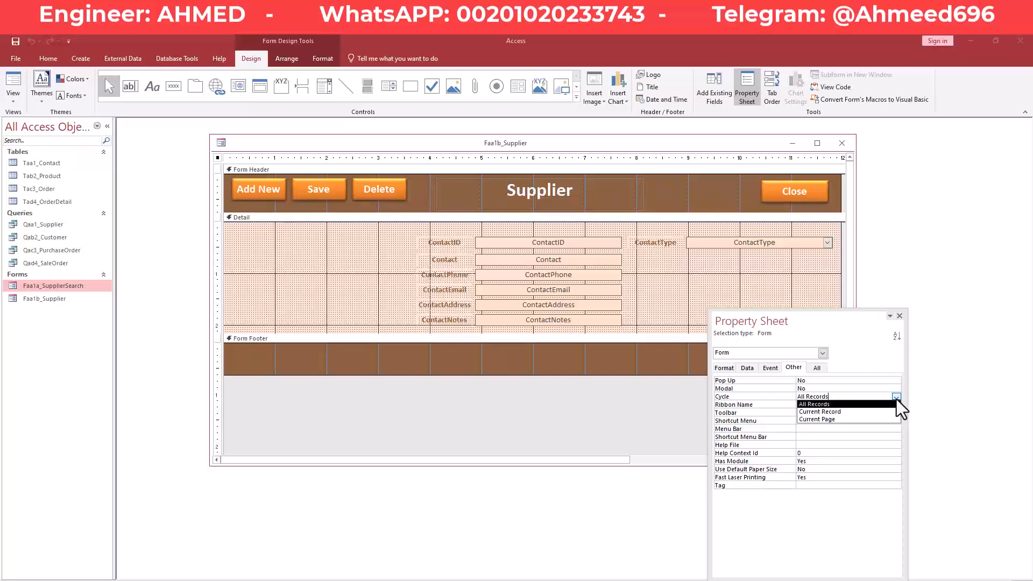
click(855, 413)
right_click(535, 141)
click(602, 146)
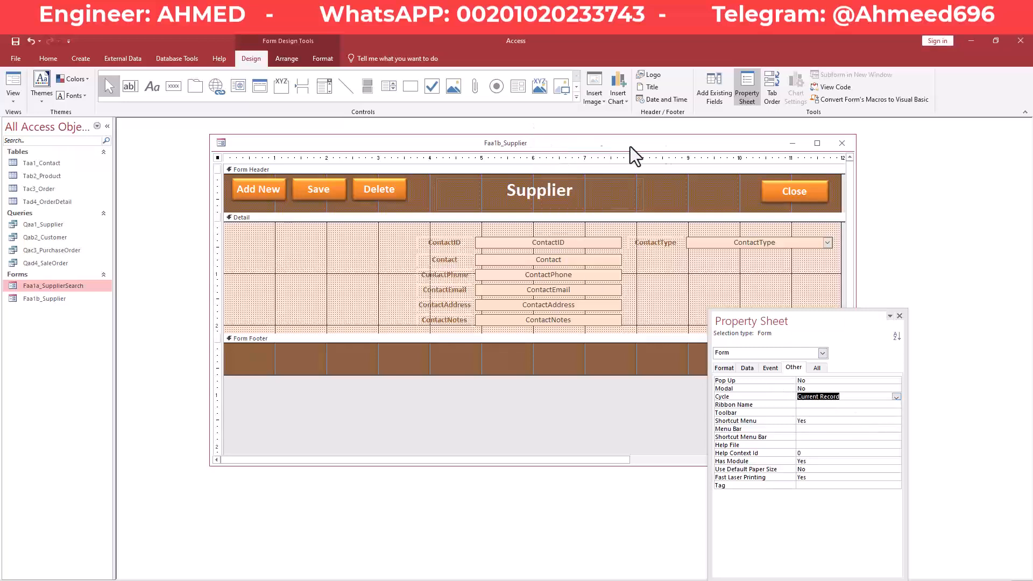
right_click(696, 143)
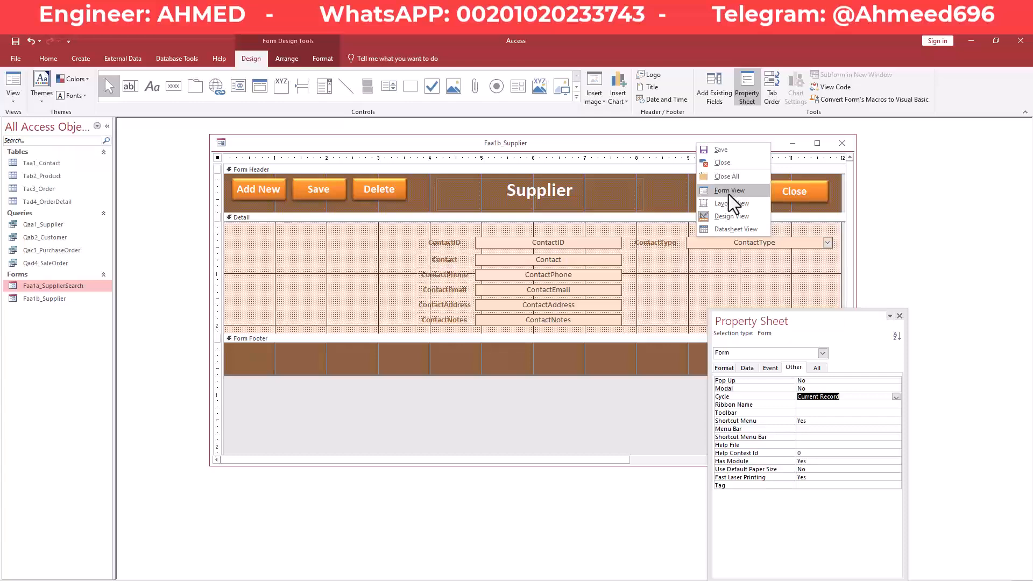
Switch to Form View and tab through the fields to confirm tabbing stays in one record.
click(729, 195)
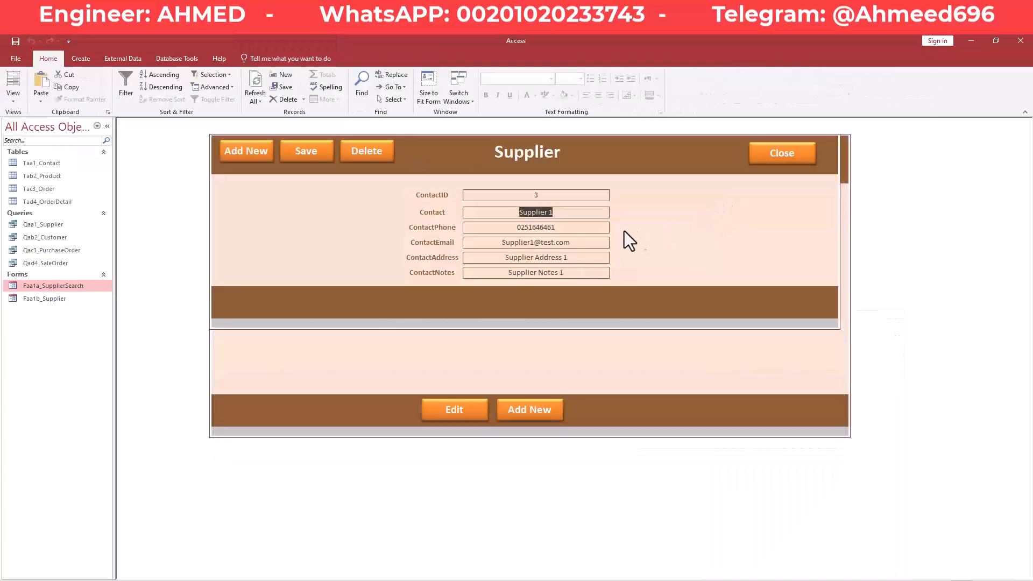
key(Tab)
key(Tab)
key(Tab)
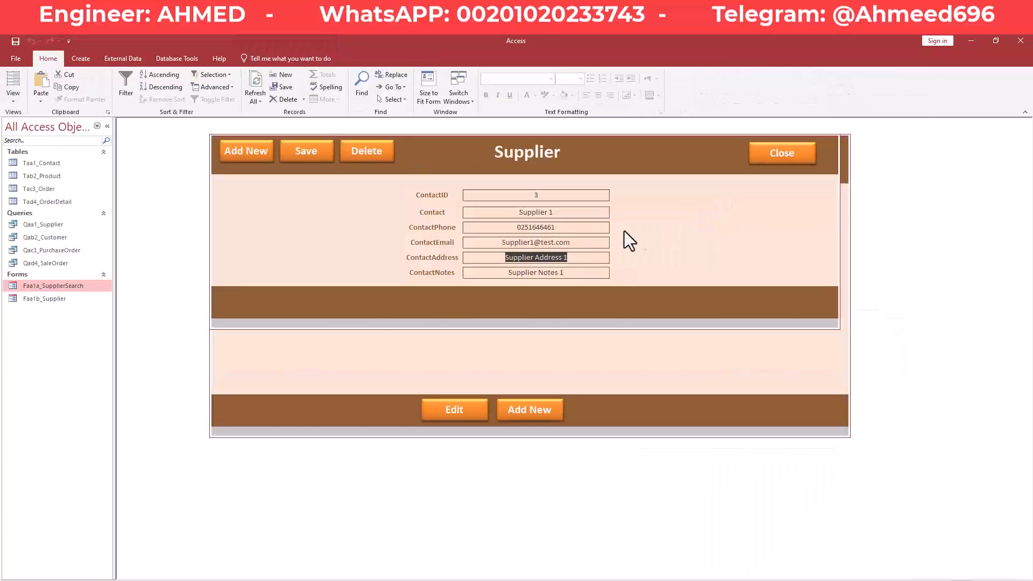
key(Tab)
key(Tab)
key(Tab)
key(Tab)
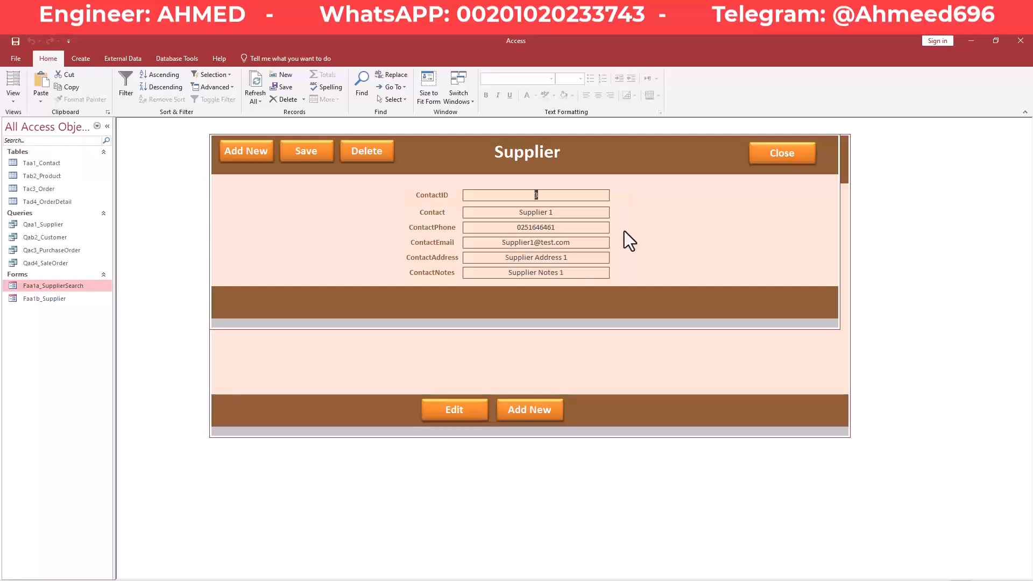
key(Tab)
key(Tab)
key(Tab)
key(Tab)
key(Tab)
key(Tab)
key(Tab)
key(Tab)
key(Tab)
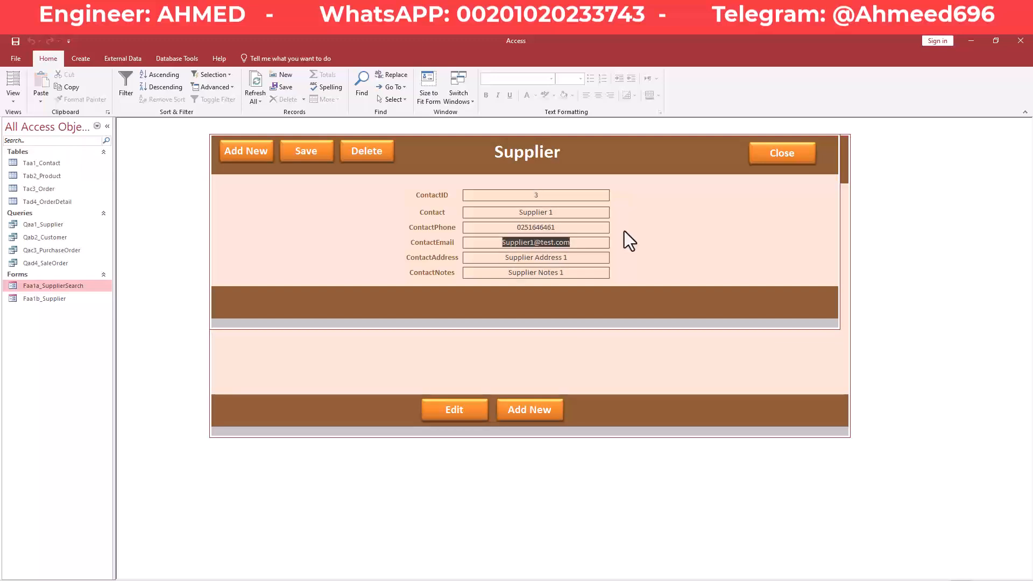
key(Tab)
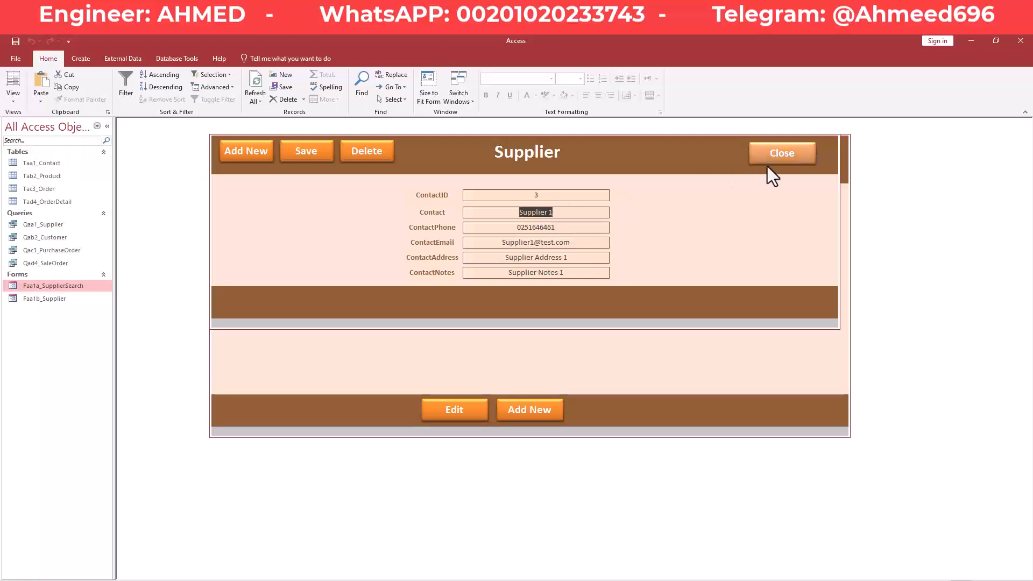
Switch the Supplier form to Design View, check Form View once more, and return to Design View.
right_click(677, 158)
click(714, 197)
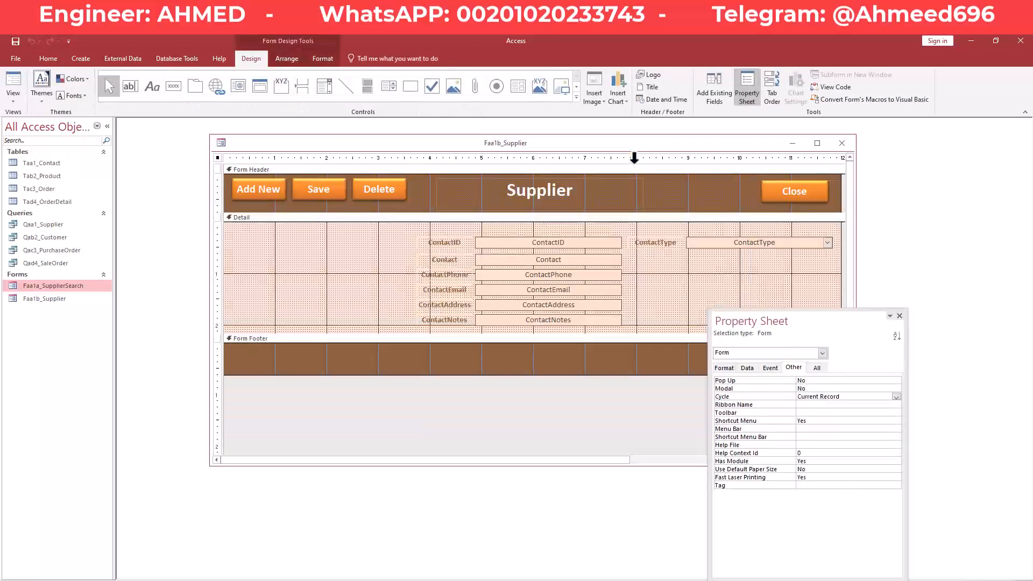
right_click(636, 150)
click(669, 199)
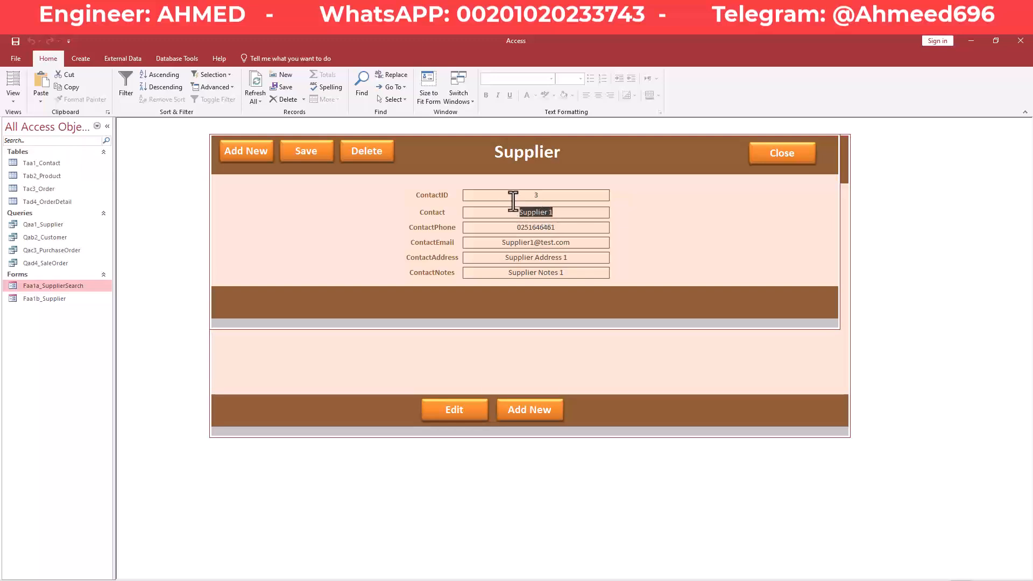
right_click(581, 155)
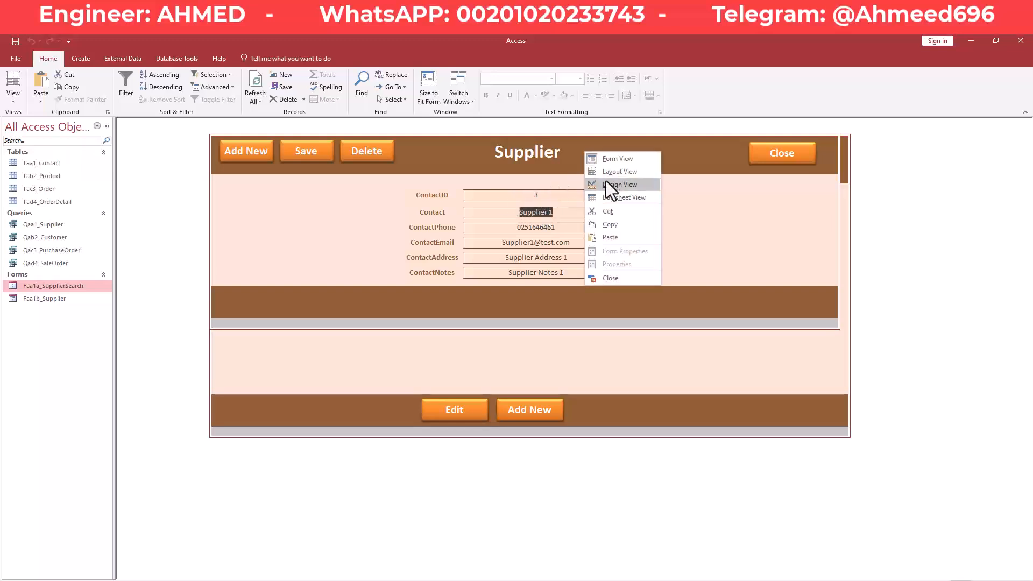
click(619, 184)
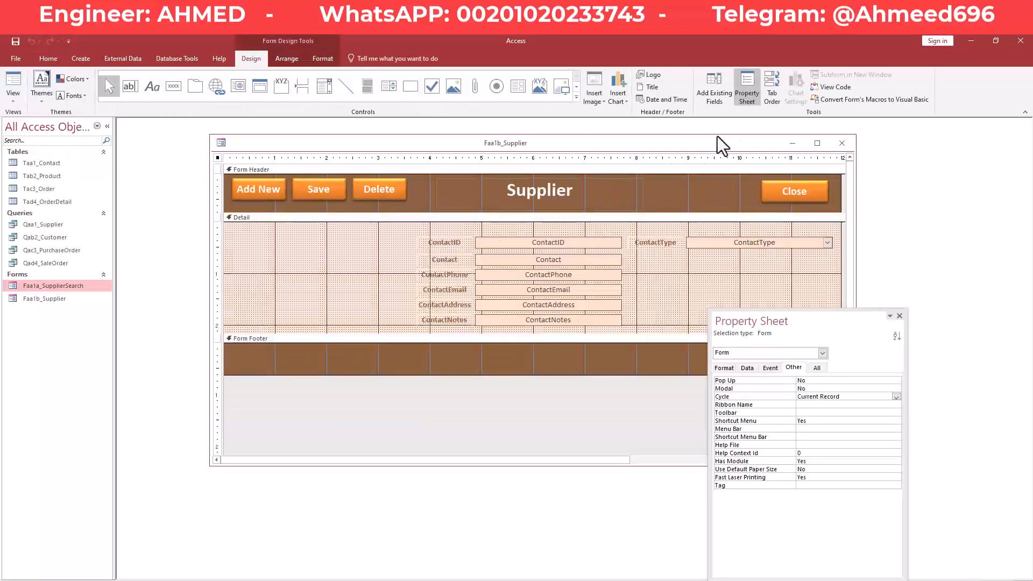
Auto Order the Supplier form's tab stops, move ContactType to the end, and save the form.
click(771, 86)
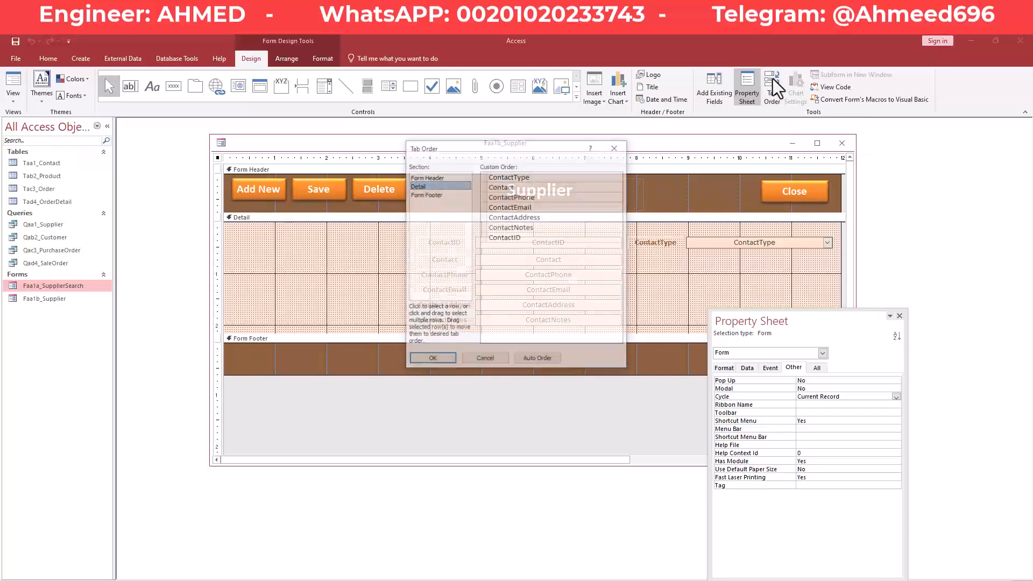
drag(578, 146, 368, 165)
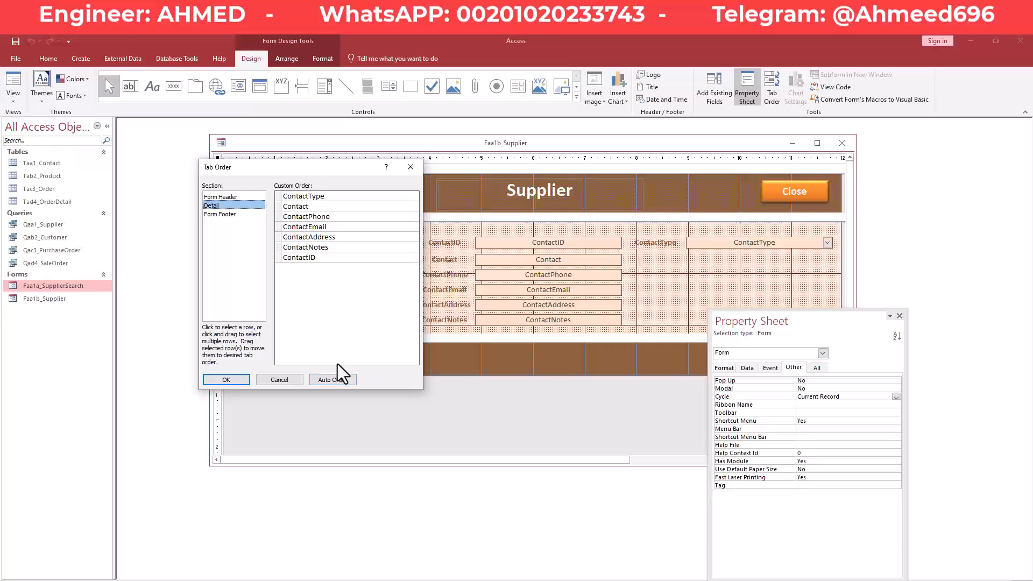
click(343, 381)
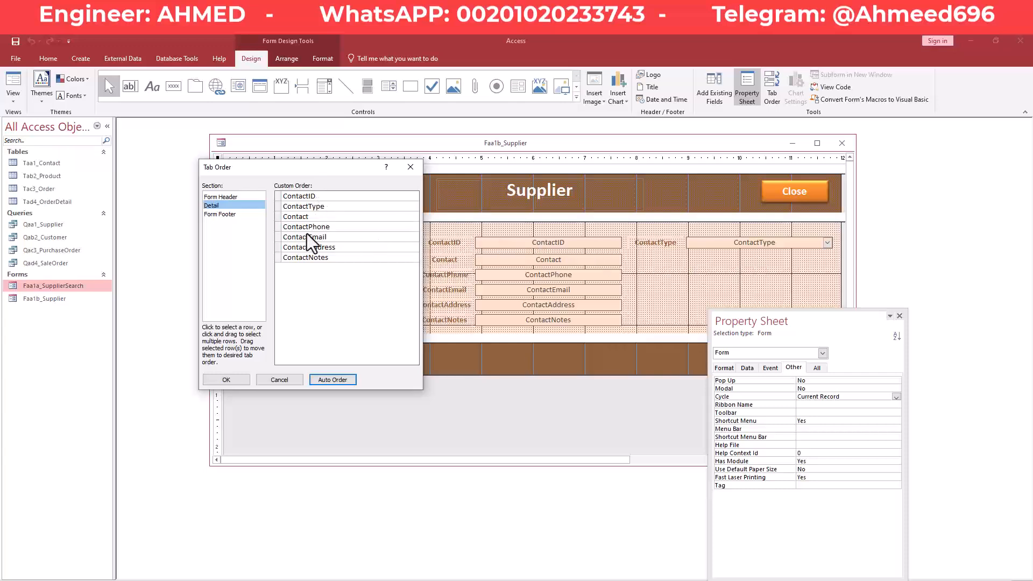
drag(277, 207, 283, 266)
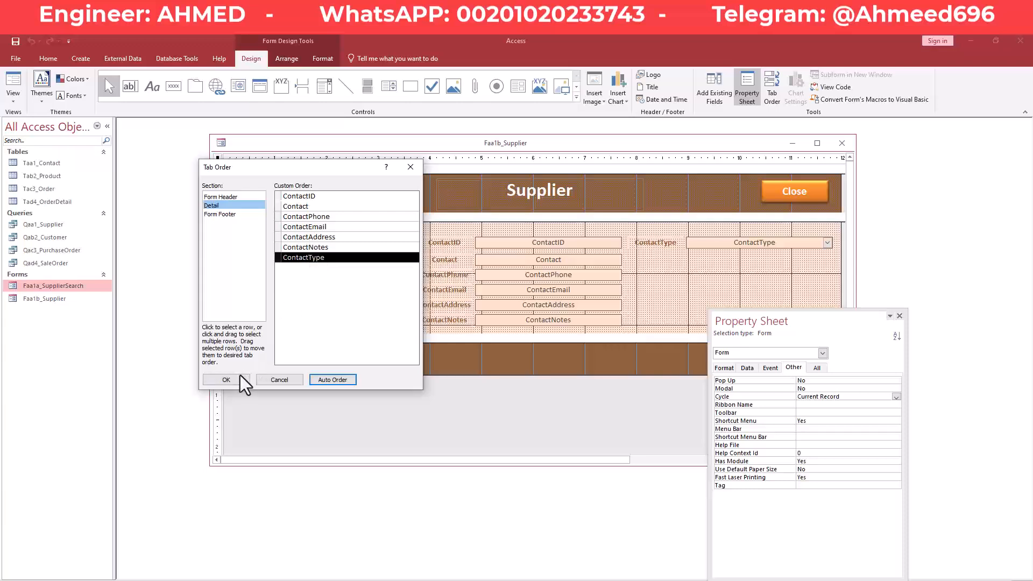
click(226, 380)
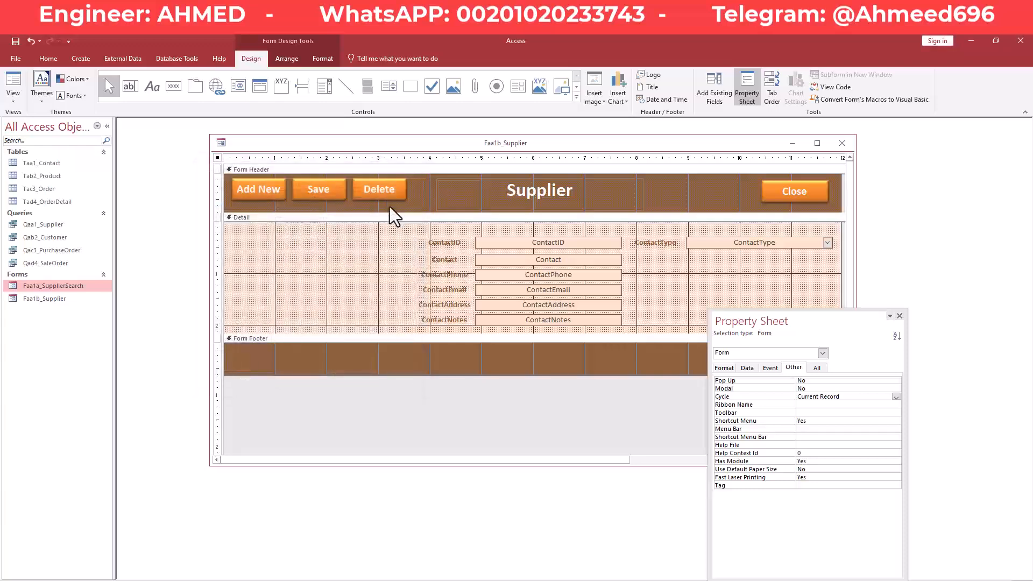
right_click(426, 141)
click(435, 143)
View the Supplier form in Form View and tab from ContactID through ContactNotes to verify the order.
right_click(435, 143)
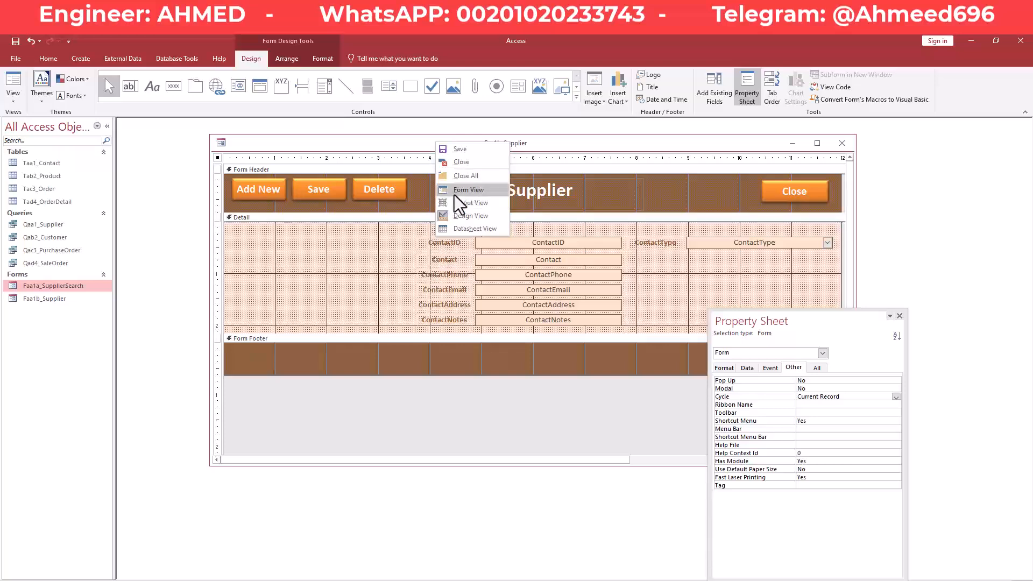
click(454, 191)
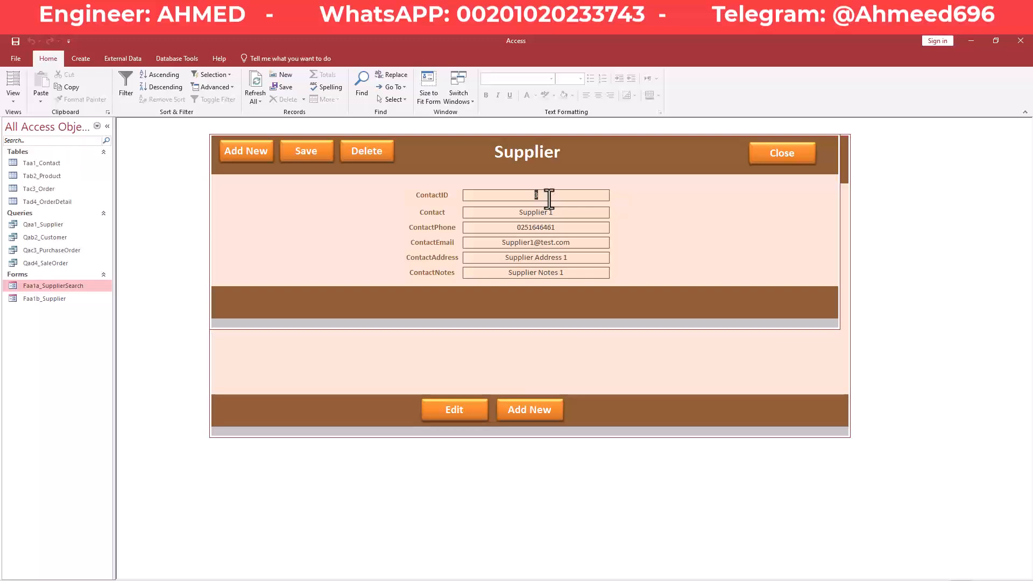
key(Tab)
key(Tab)
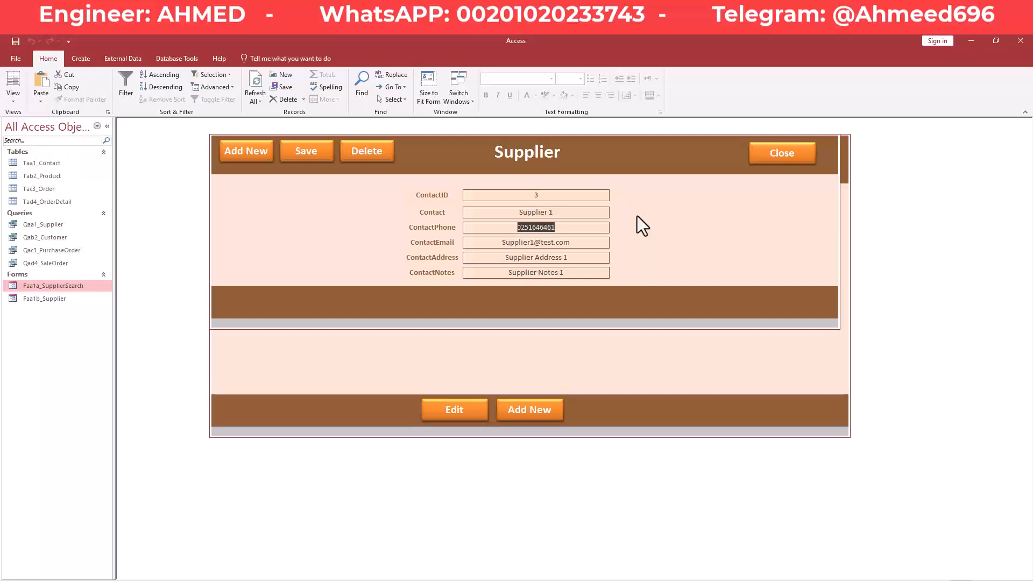
key(Tab)
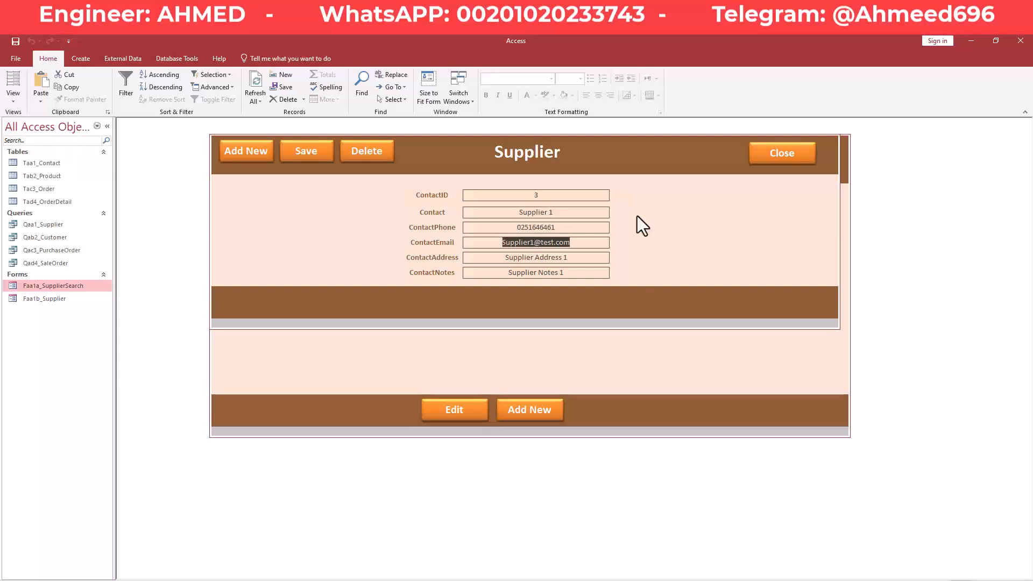
key(Tab)
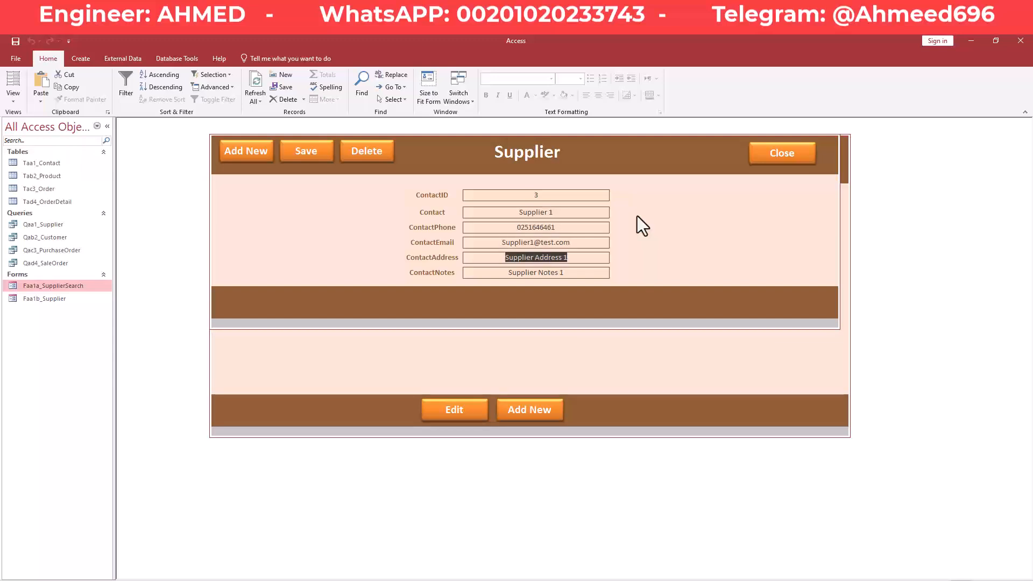
key(Tab)
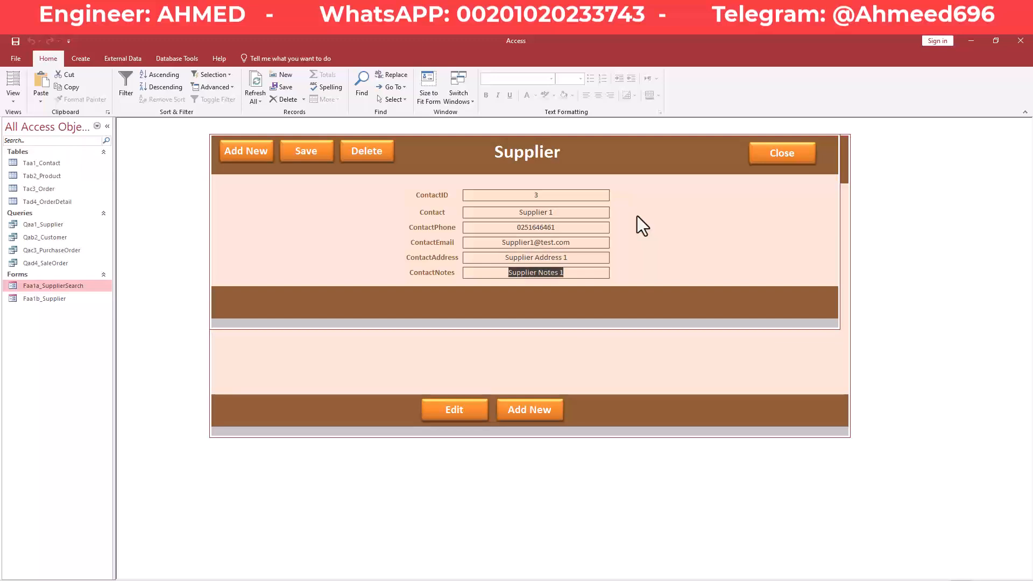
key(Tab)
key(Tab)
key(Tab)
key(Tab)
key(Tab)
key(Tab)
key(Tab)
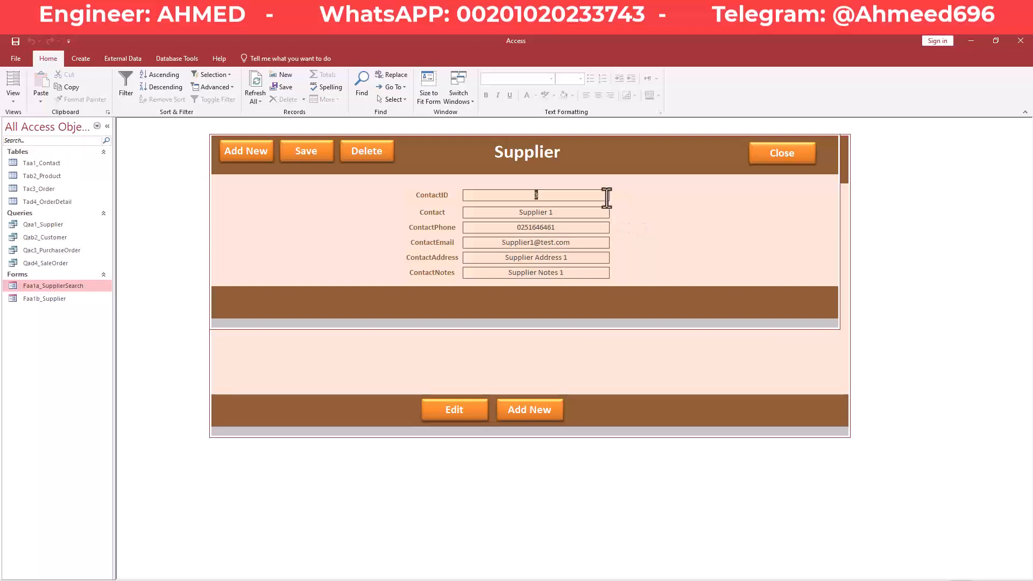
right_click(621, 141)
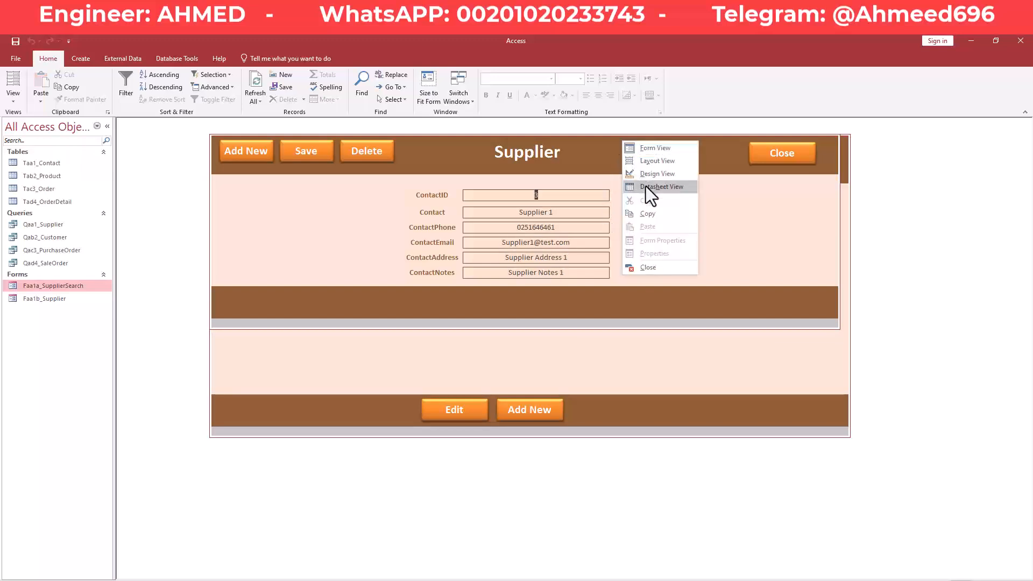
Close the Supplier form, tab through the search result row, then close Faa1a_SupplierSearch.
click(652, 267)
click(248, 190)
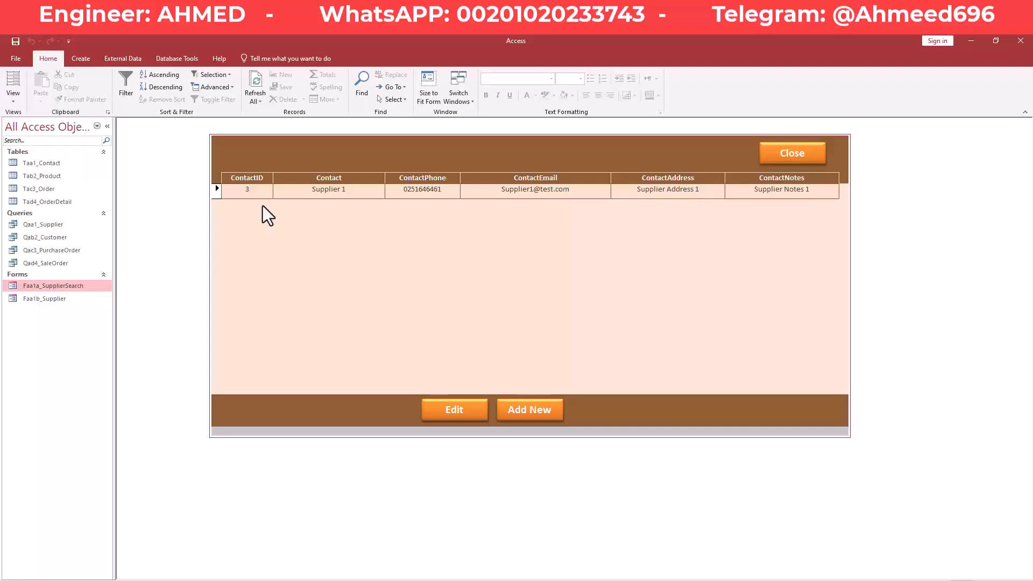
key(Tab)
key(Tab)
key(Tab)
key(Tab)
key(Tab)
key(Tab)
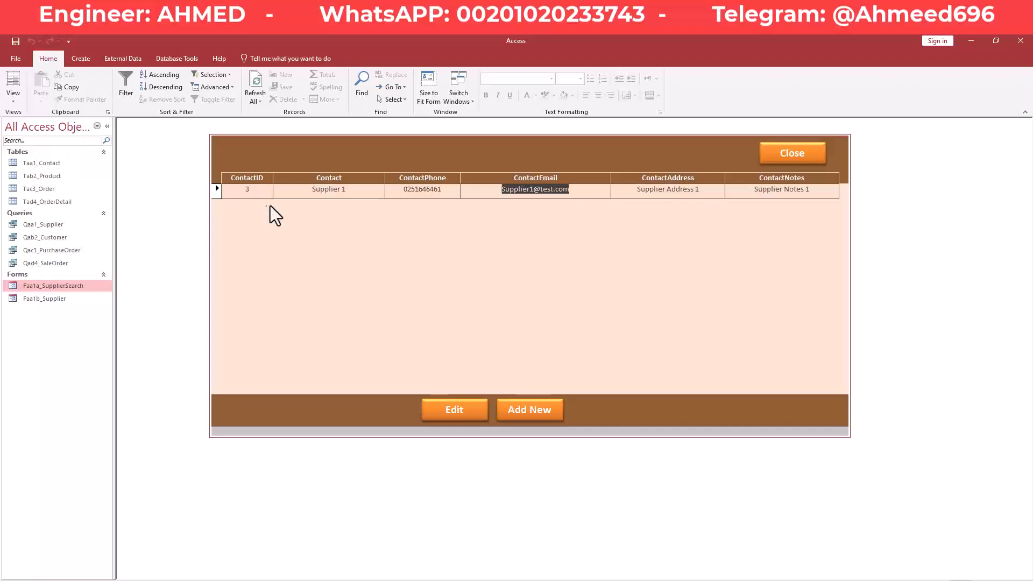
click(817, 156)
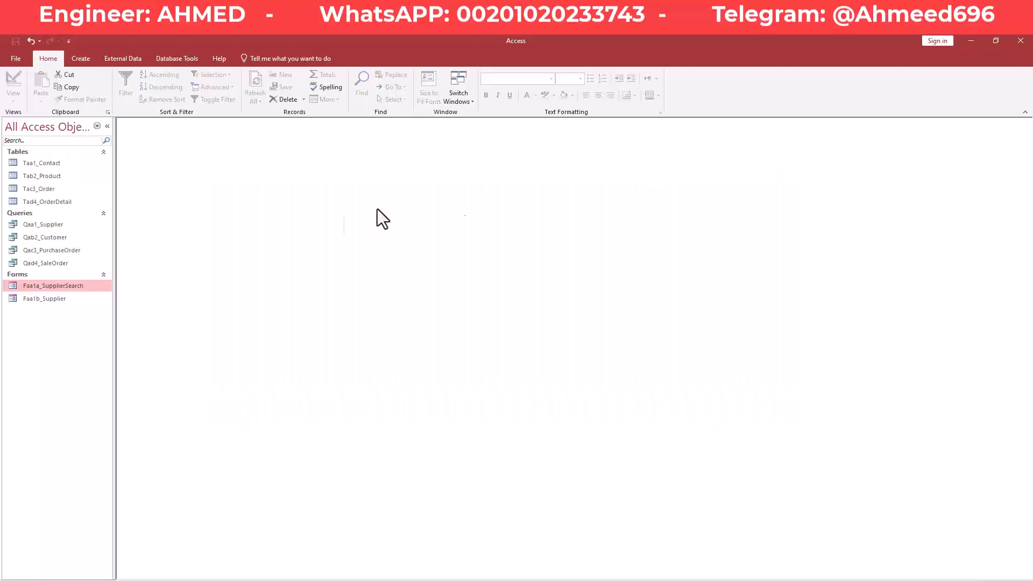
Open Faa1a_SupplierSearch from the navigation pane to show the Supplier 1 result row.
double_click(53, 288)
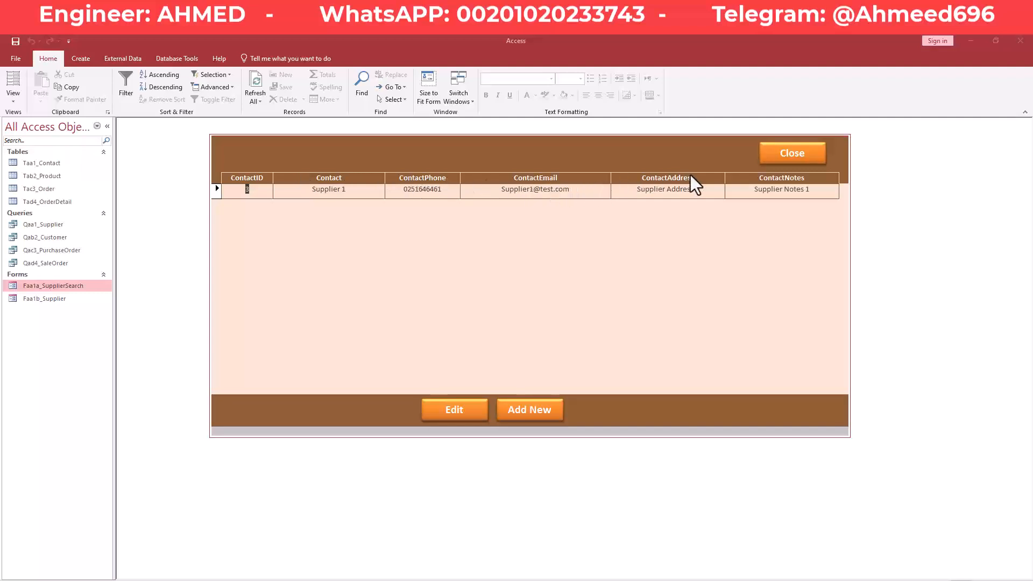
Put the search form in Design View and change the ContactID heading caption to Supplier ID.
right_click(442, 158)
click(483, 191)
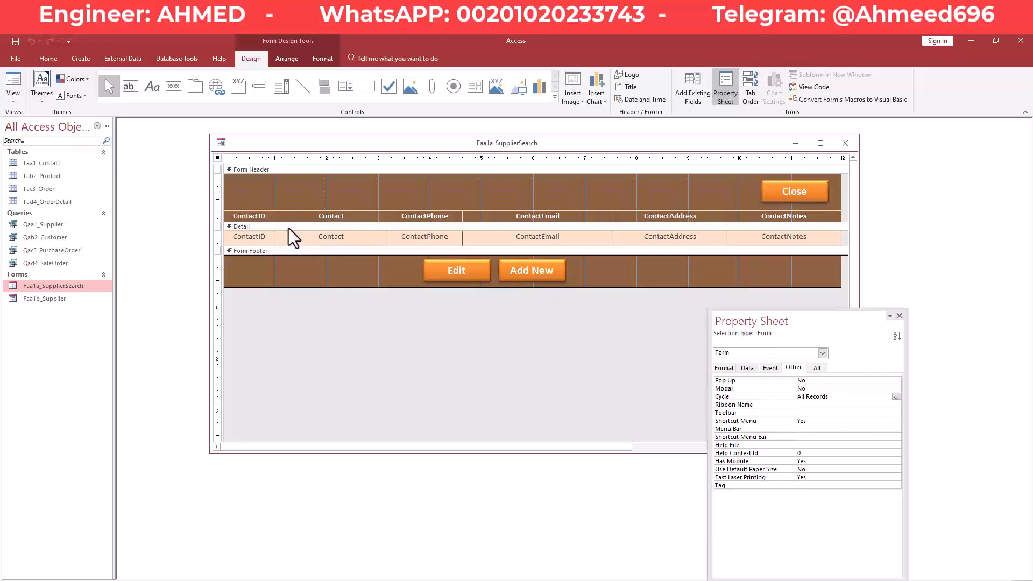
click(259, 219)
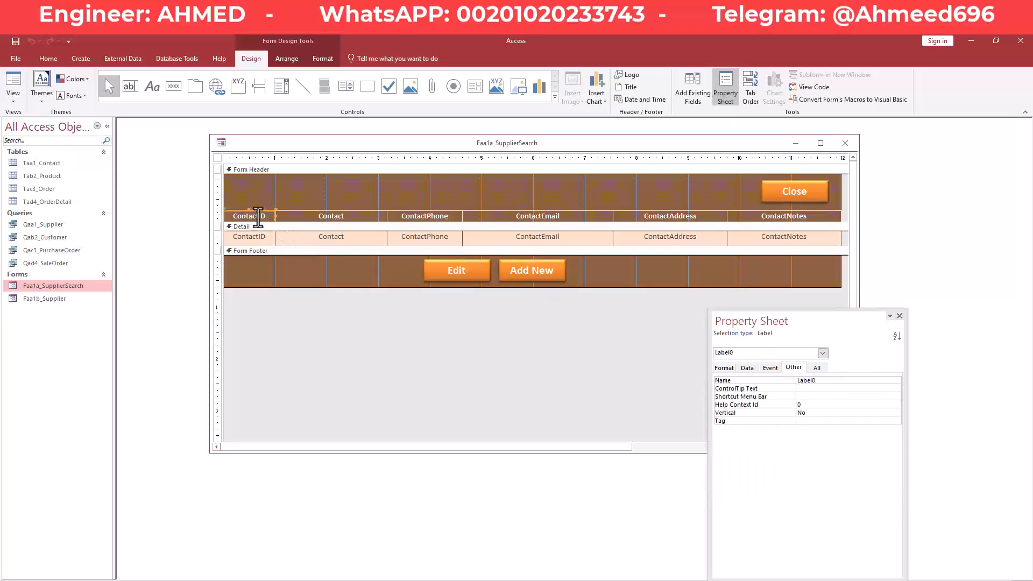
click(254, 216)
click(265, 202)
click(255, 217)
drag(805, 325, 762, 267)
click(681, 310)
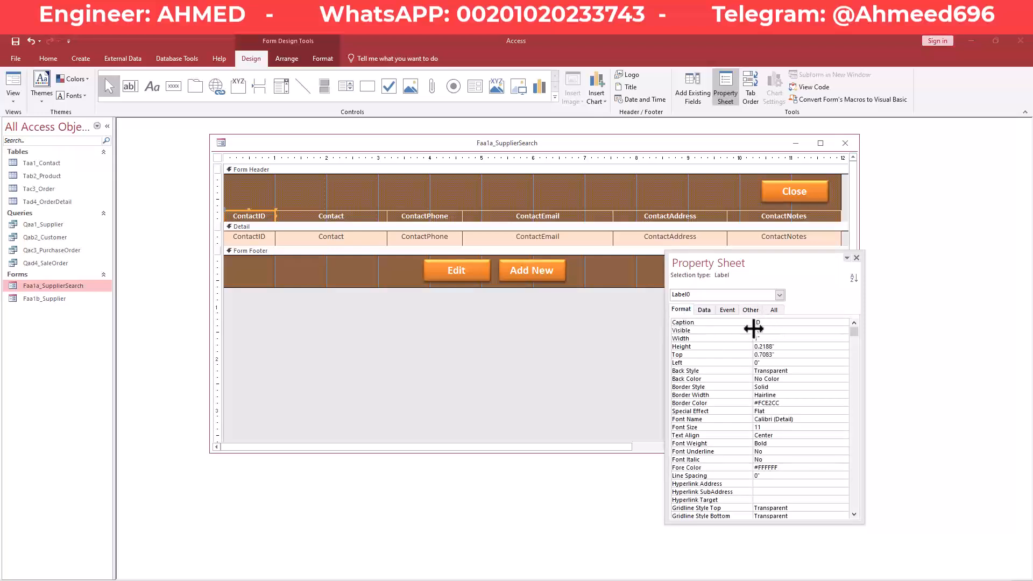
text(Supplier)
key(Return)
Rename the Contact and ContactPhone headings to Supplier and Supplier Phone.
click(359, 218)
click(719, 322)
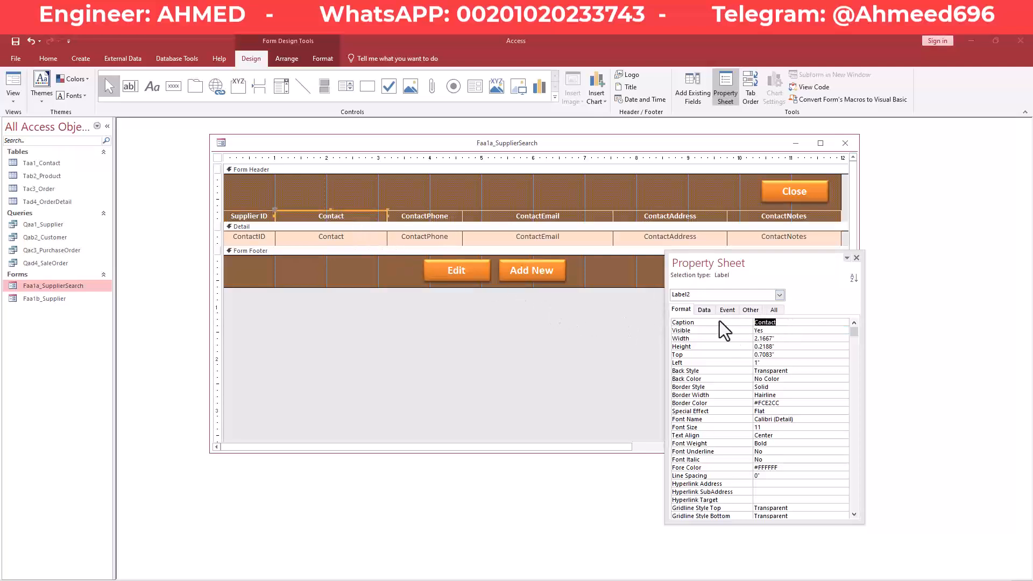
text(Supplier)
key(Return)
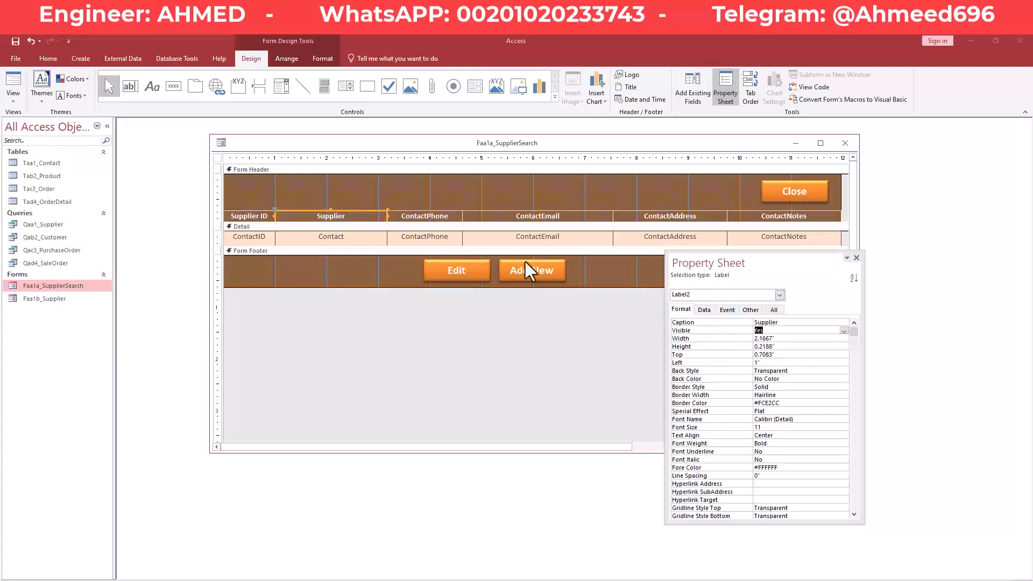
click(438, 217)
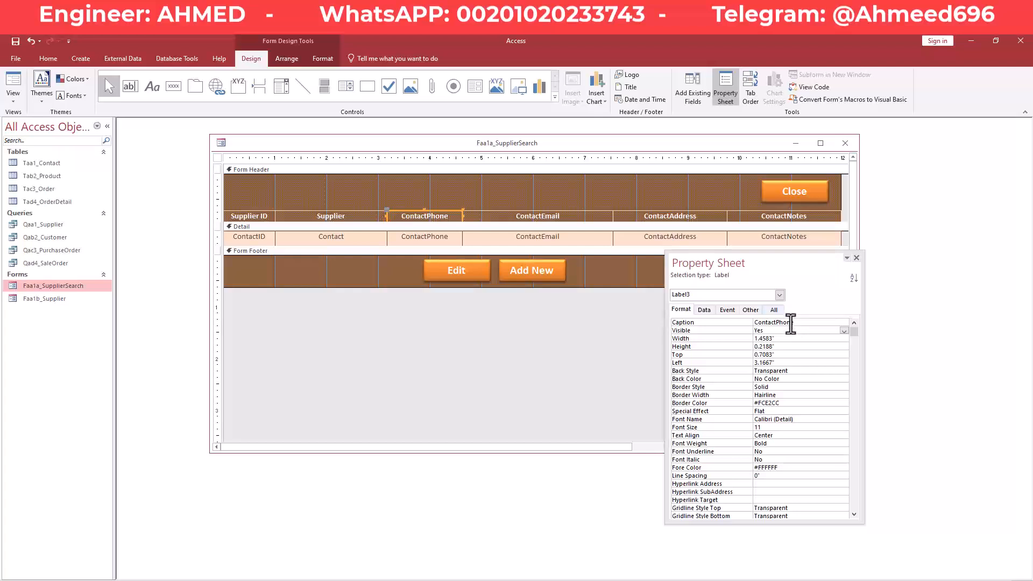
drag(774, 325, 727, 324)
key(BackSpace)
text(Supplier)
key(Return)
Rename the Email, Address and Notes headings to Supplier Email, Supplier Address and Supplier Notes.
click(580, 215)
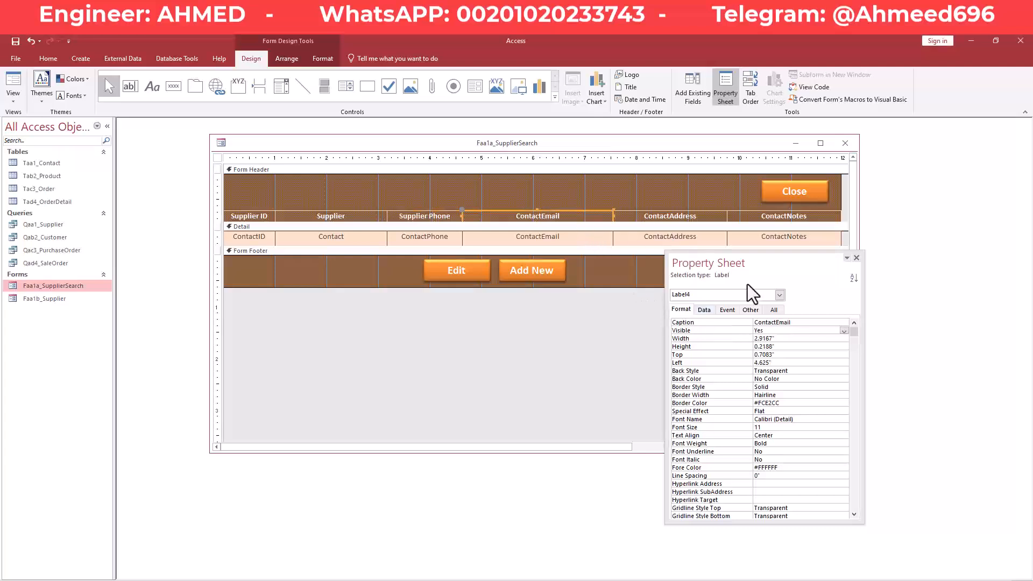
click(775, 322)
key(BackSpace)
key(BackSpace)
key(BackSpace)
key(BackSpace)
key(BackSpace)
key(BackSpace)
key(BackSpace)
text(Supplier)
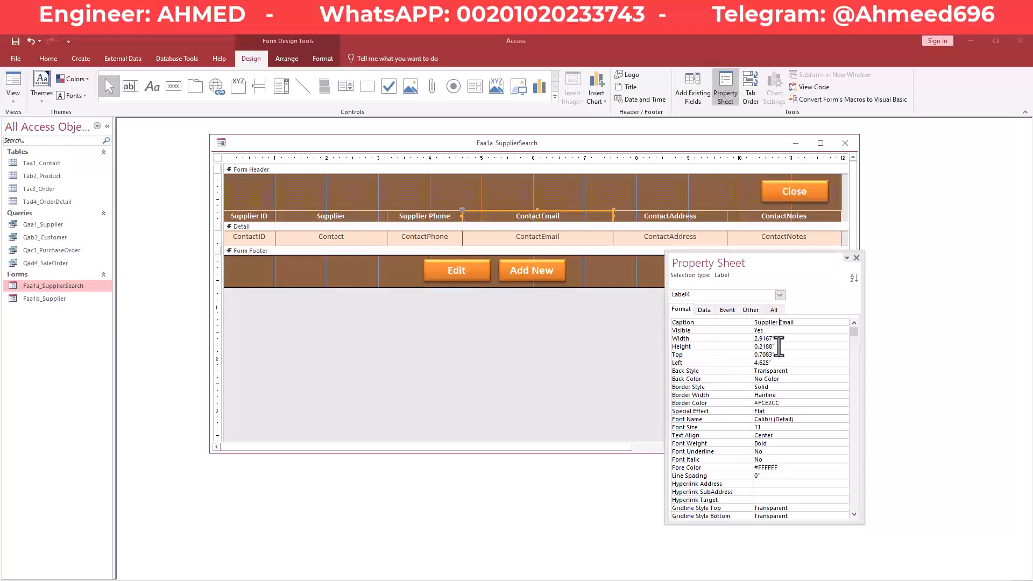
key(Return)
click(679, 218)
click(774, 322)
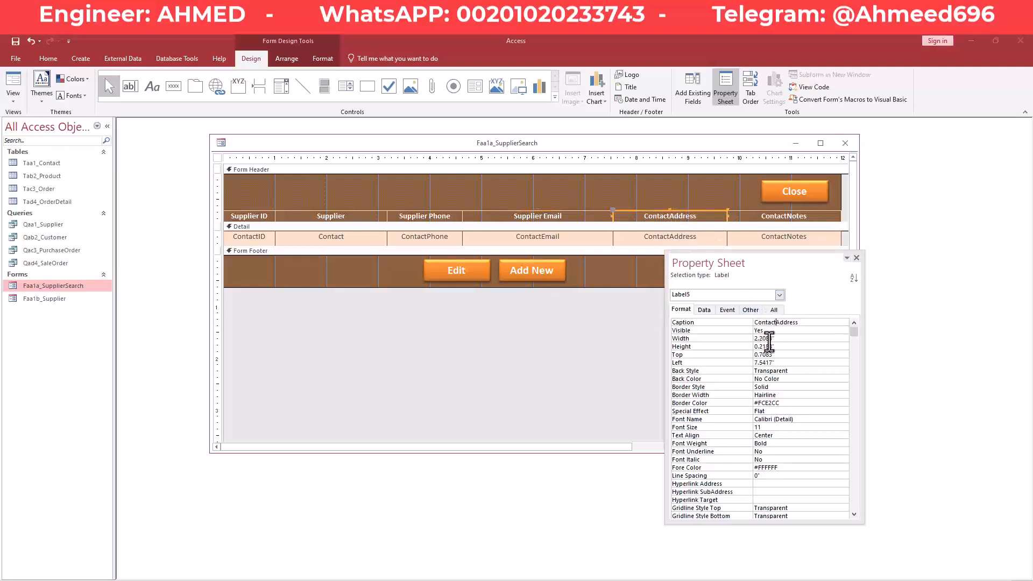
key(BackSpace)
key(BackSpace)
key(BackSpace)
key(BackSpace)
key(BackSpace)
key(BackSpace)
key(BackSpace)
text(Supplier)
click(786, 330)
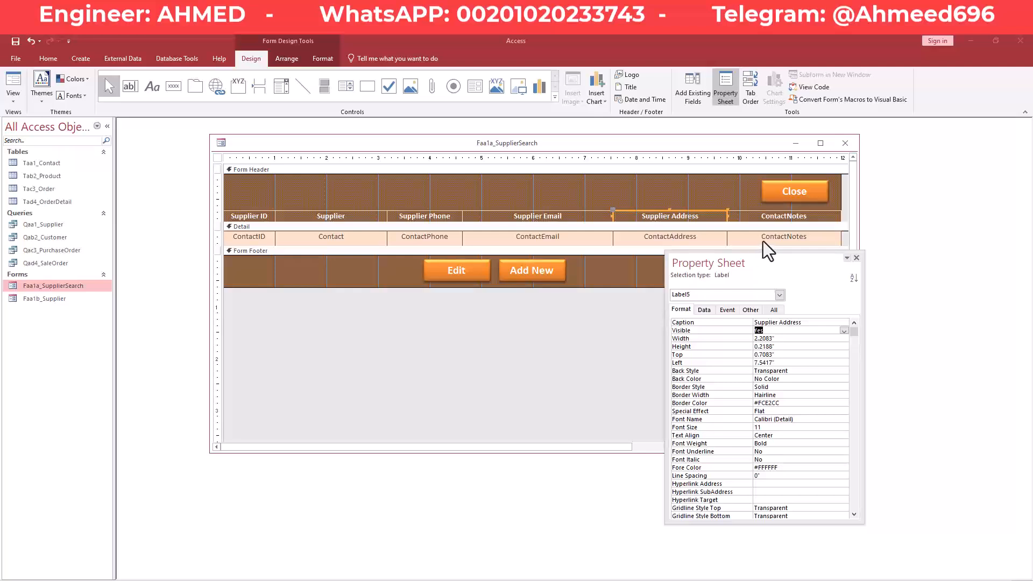
click(787, 215)
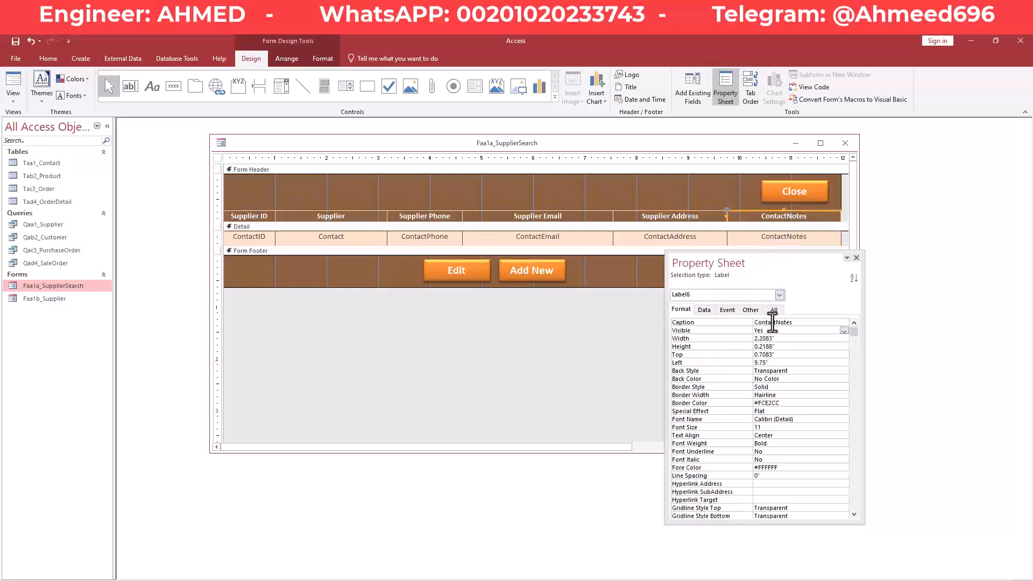
drag(774, 323, 727, 317)
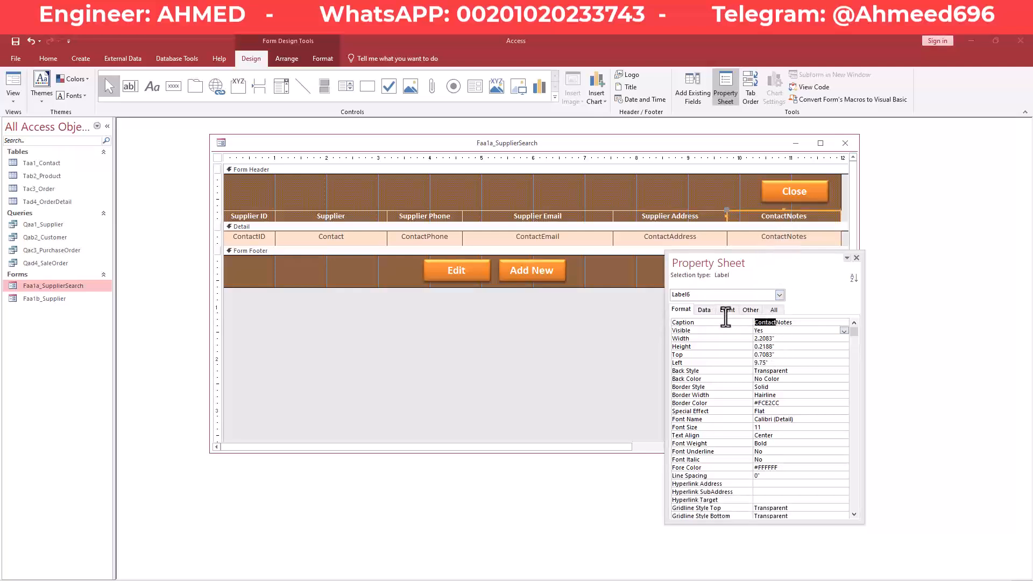
text(Supplier)
key(Return)
Save the search form and open Faa1b_Supplier in Design View beside it.
right_click(493, 148)
click(512, 154)
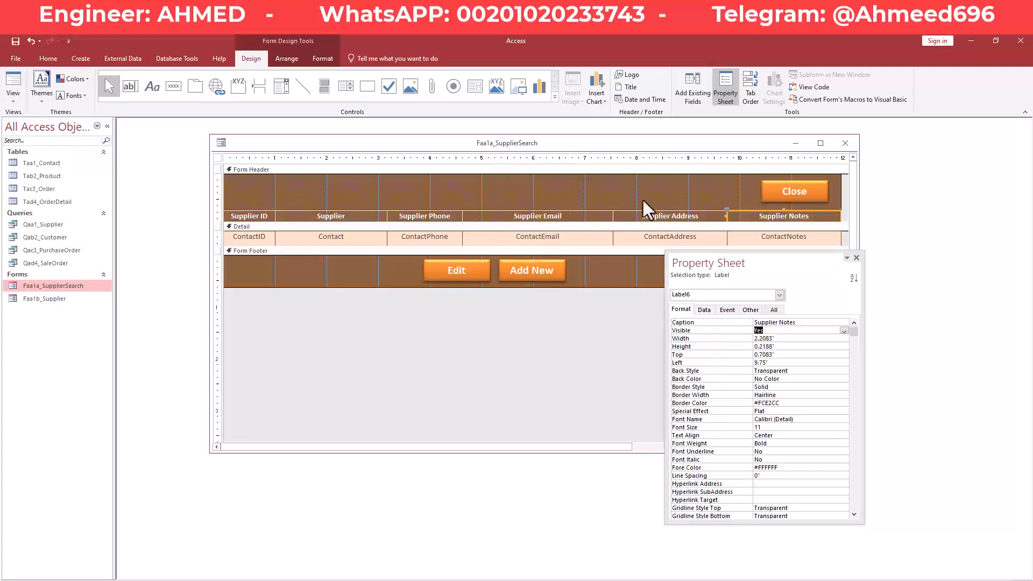
drag(771, 271, 772, 277)
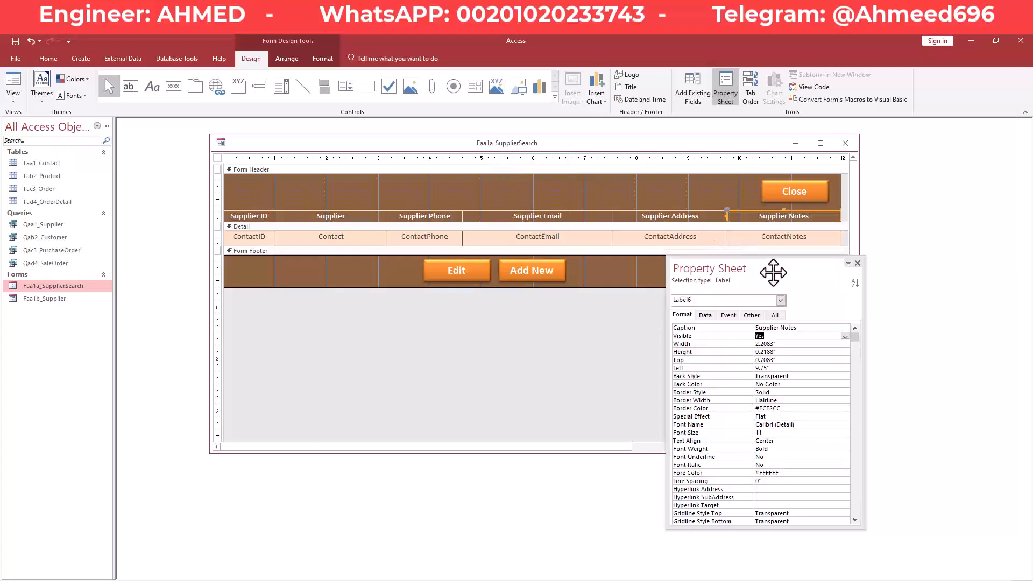
click(58, 302)
right_click(58, 302)
click(95, 335)
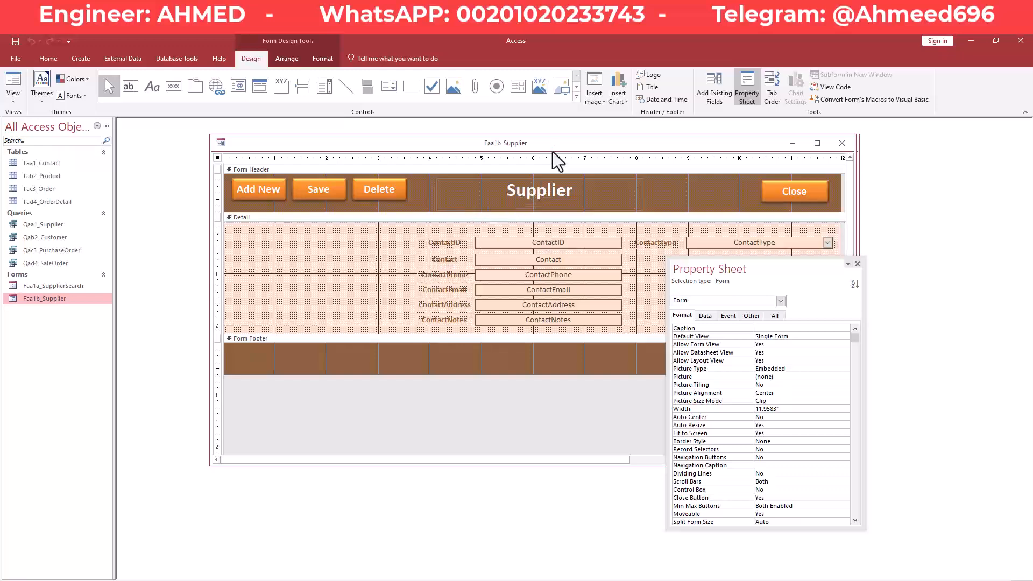
drag(543, 146, 545, 302)
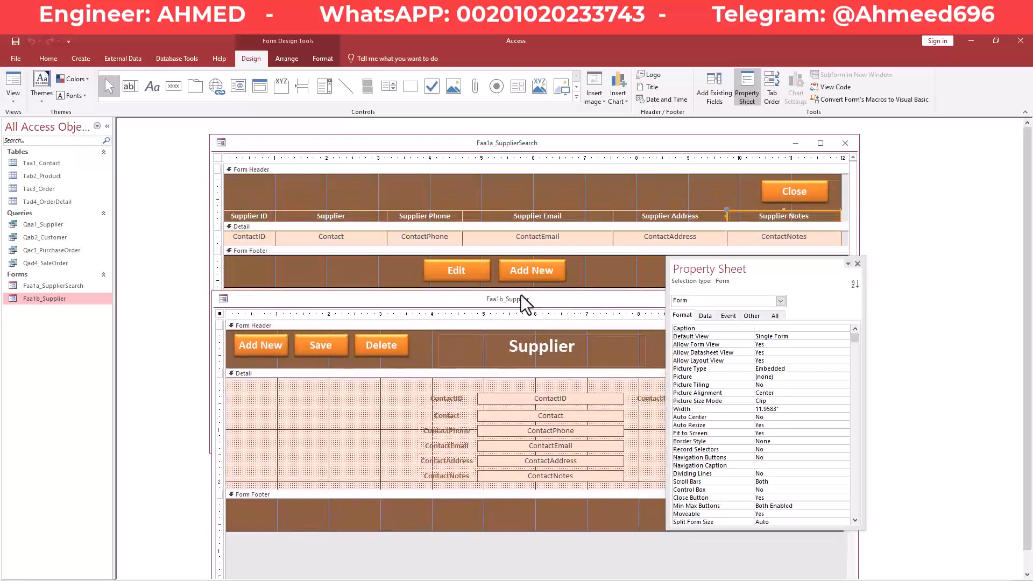
click(259, 217)
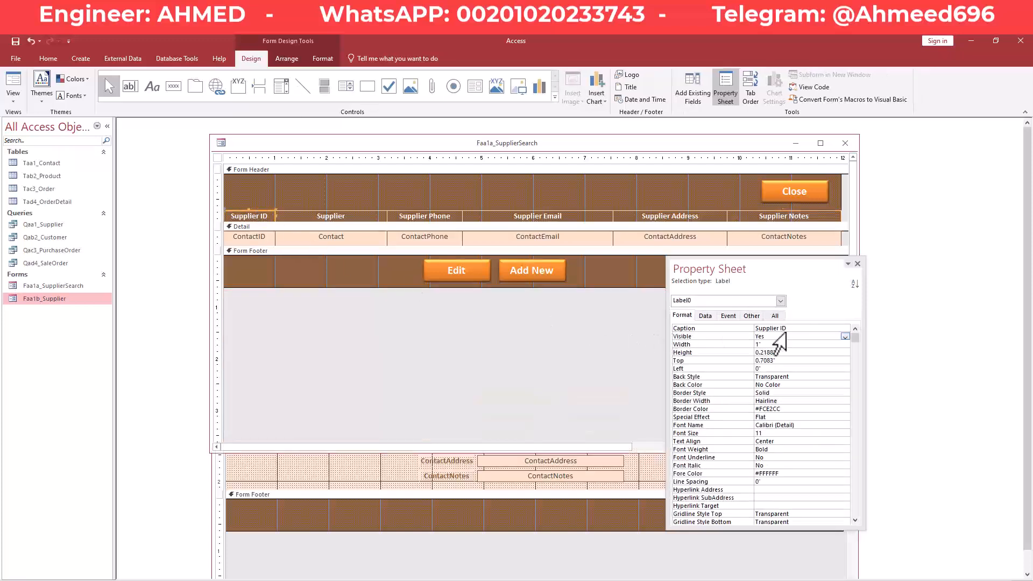
drag(791, 329, 747, 330)
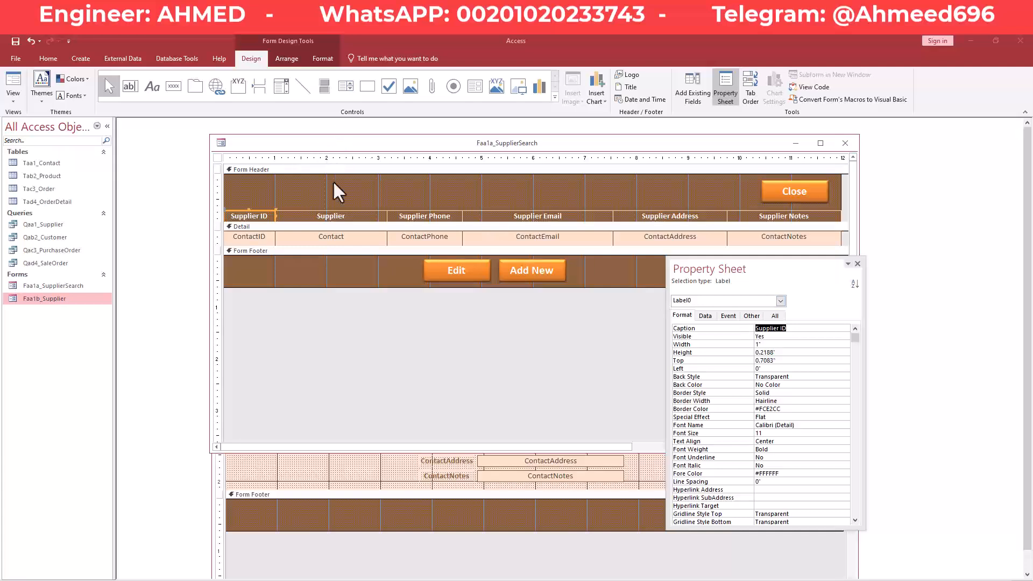
drag(362, 143, 544, 145)
drag(342, 300, 270, 254)
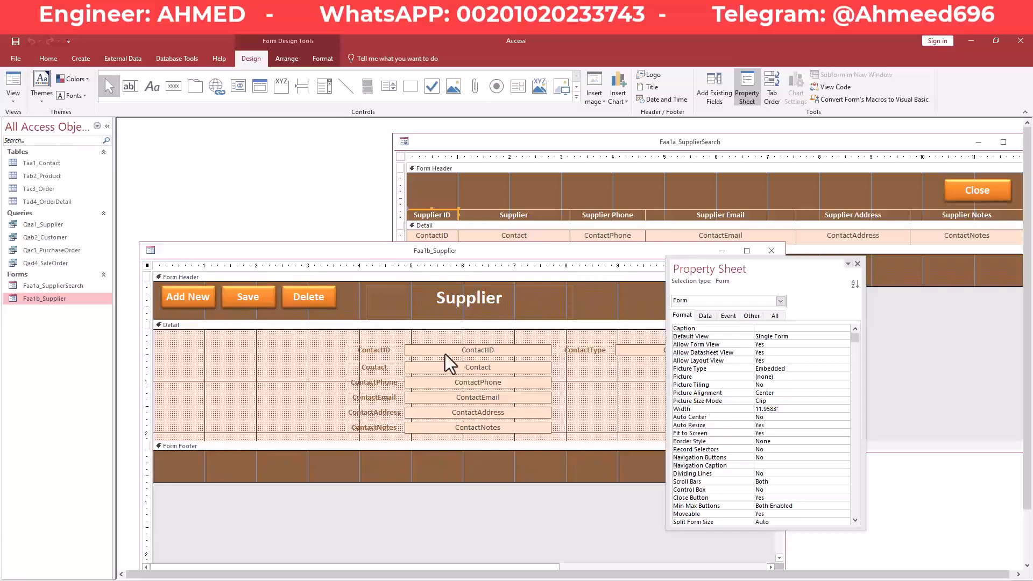
Change the Supplier form's ContactID and Contact label captions to Supplier ID and Supplier.
click(383, 348)
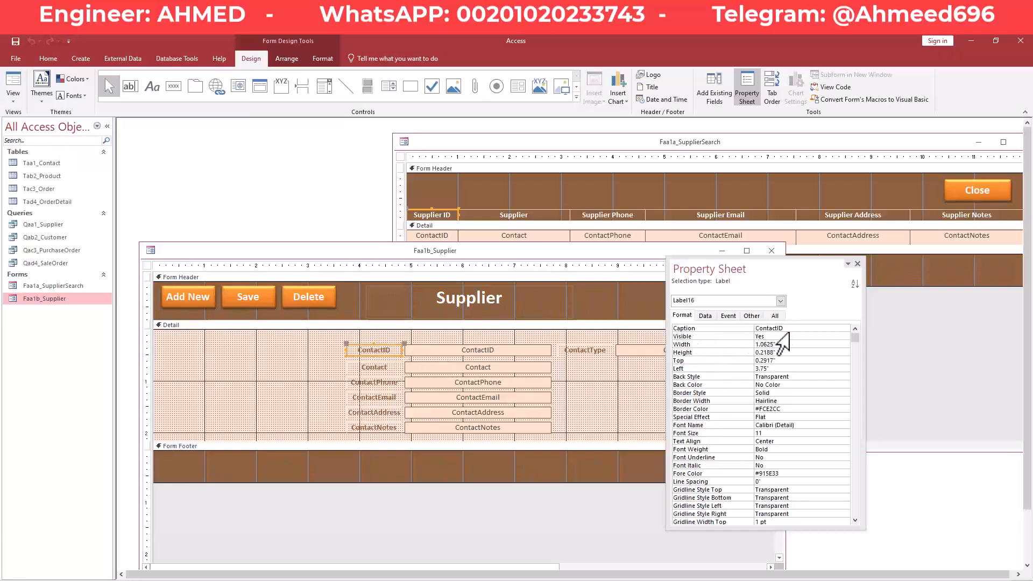
click(727, 328)
text(Supplier ID)
key(Return)
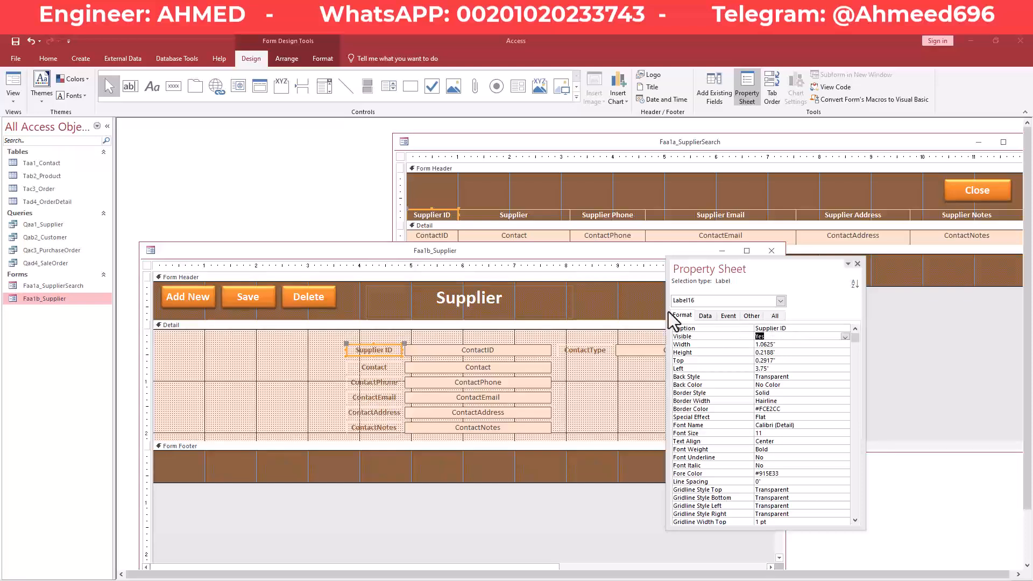
drag(760, 271, 775, 285)
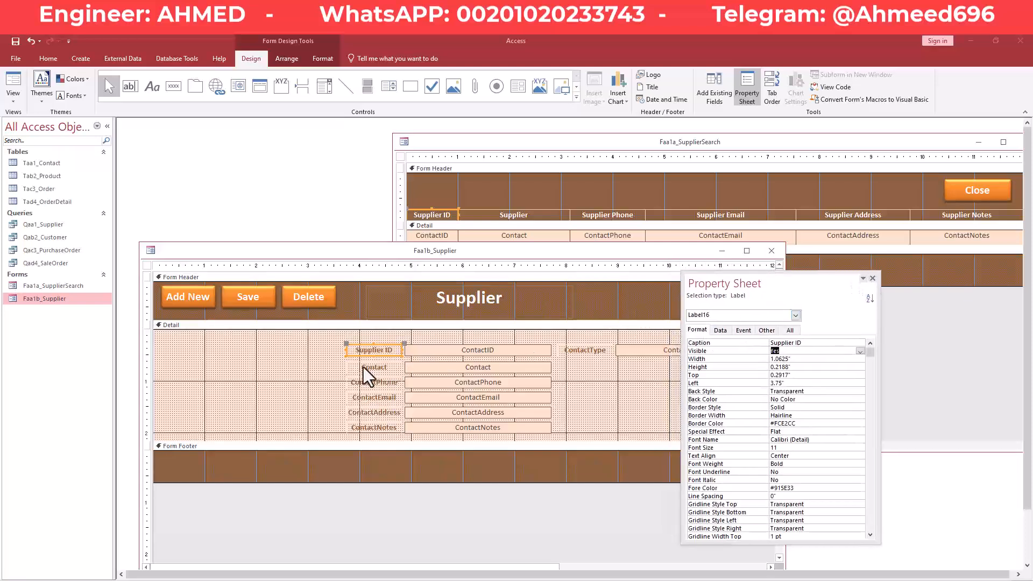
click(540, 219)
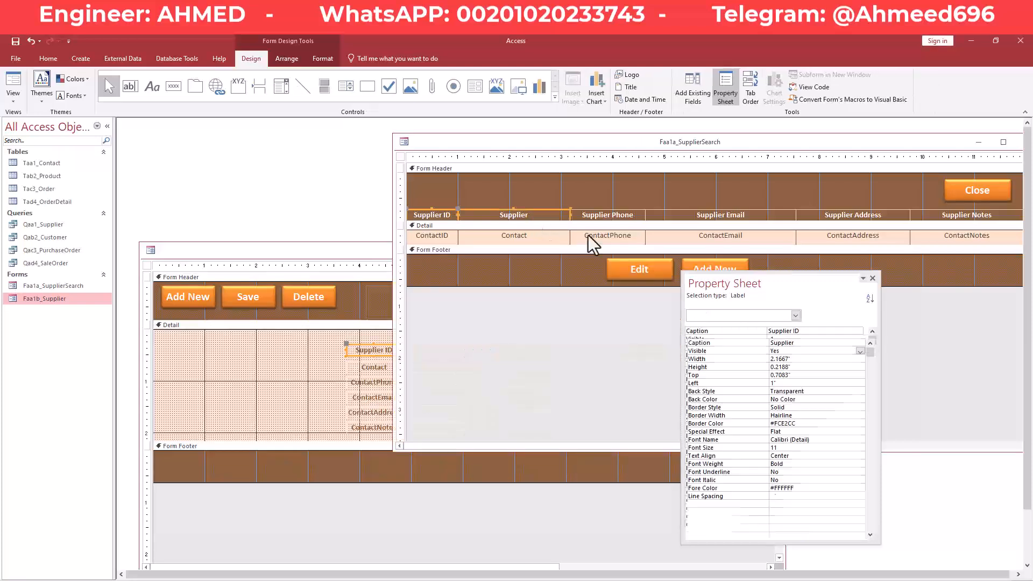
double_click(808, 345)
key(ctrl+c)
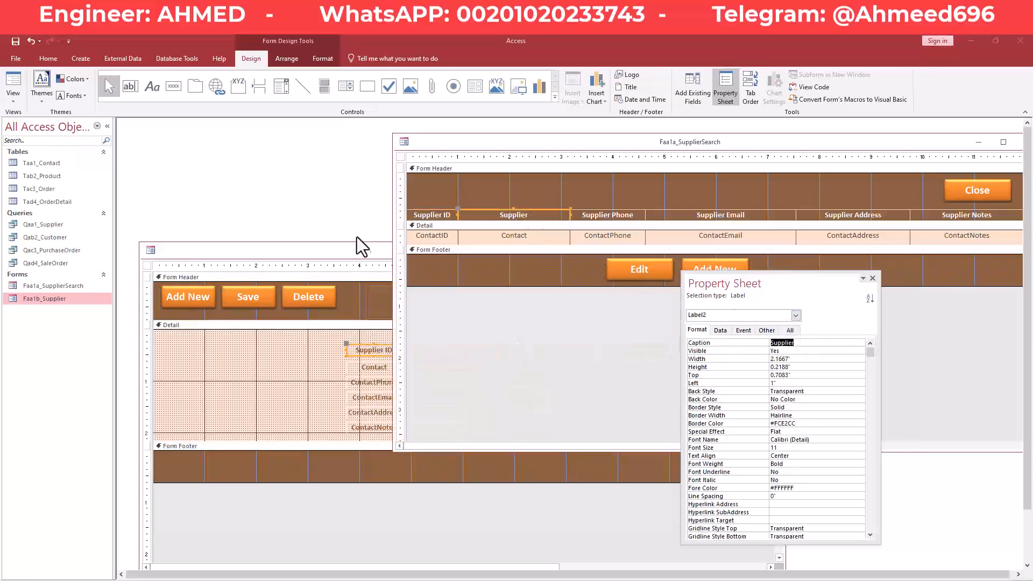
click(362, 250)
click(386, 370)
double_click(788, 342)
key(ctrl+v)
key(Return)
Rename the Phone, Email and Address labels to Supplier Phone, Supplier Email and Supplier Address.
click(357, 382)
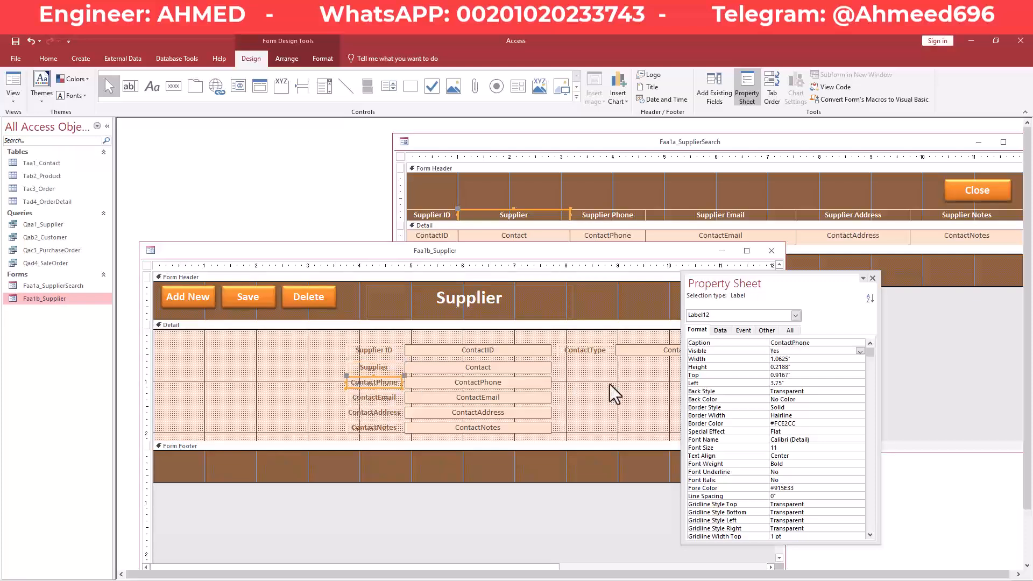
drag(793, 343, 741, 339)
text(Supplier)
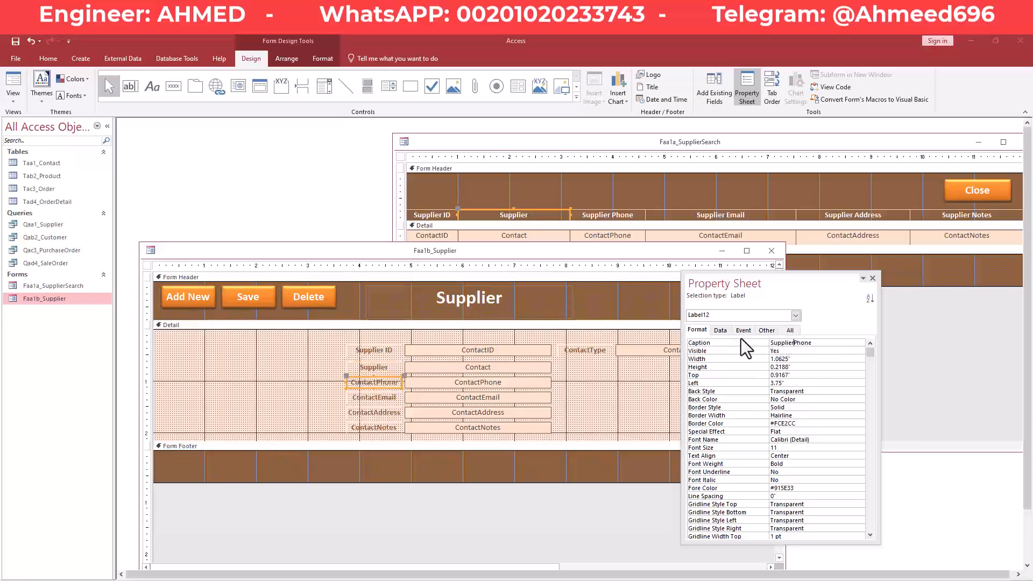
key(Return)
click(379, 397)
drag(788, 343, 771, 343)
text(Supplier)
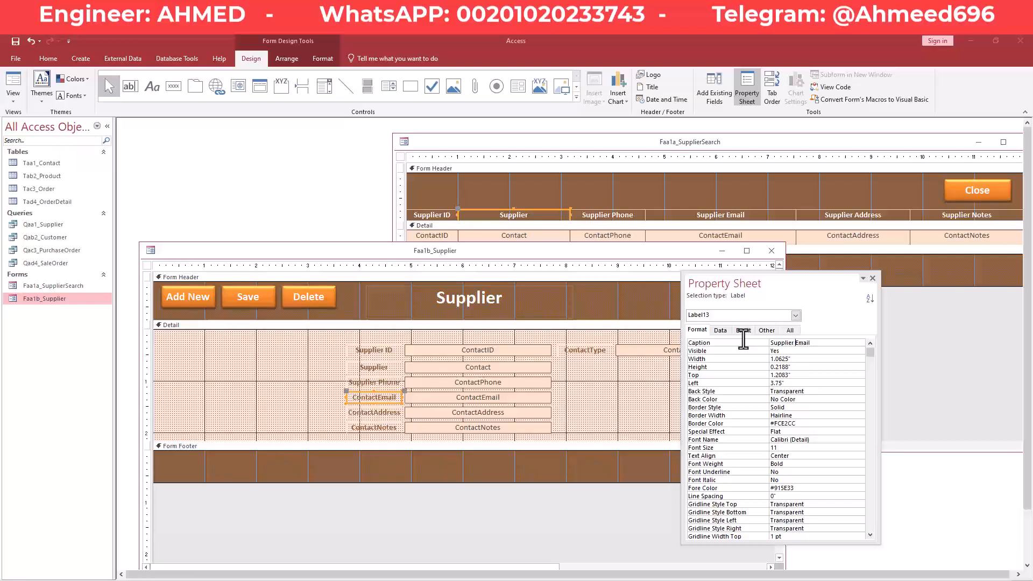
key(Return)
click(369, 412)
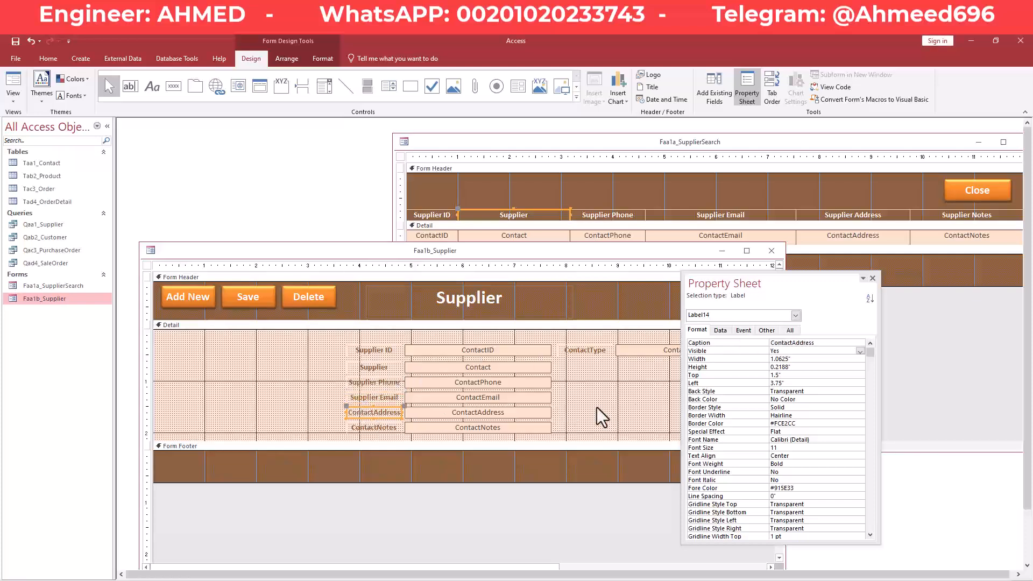
drag(792, 343, 754, 338)
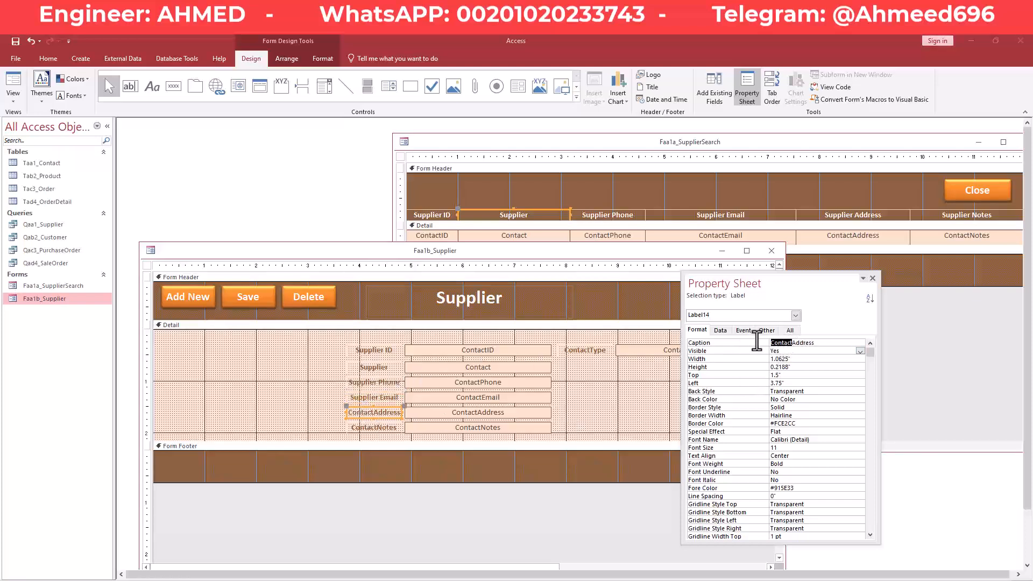
text(Supplier)
key(Return)
Rename the ContactNotes label to Supplier Notes and close the Supplier form's design.
click(380, 430)
drag(790, 343, 771, 343)
text(Supplier)
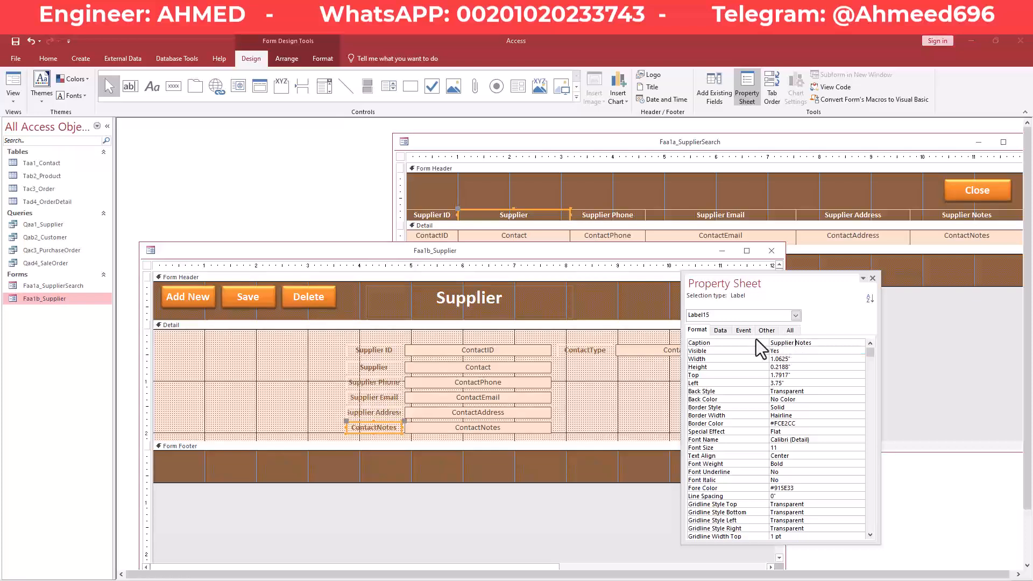
key(Return)
right_click(469, 263)
key(Escape)
drag(759, 288, 832, 324)
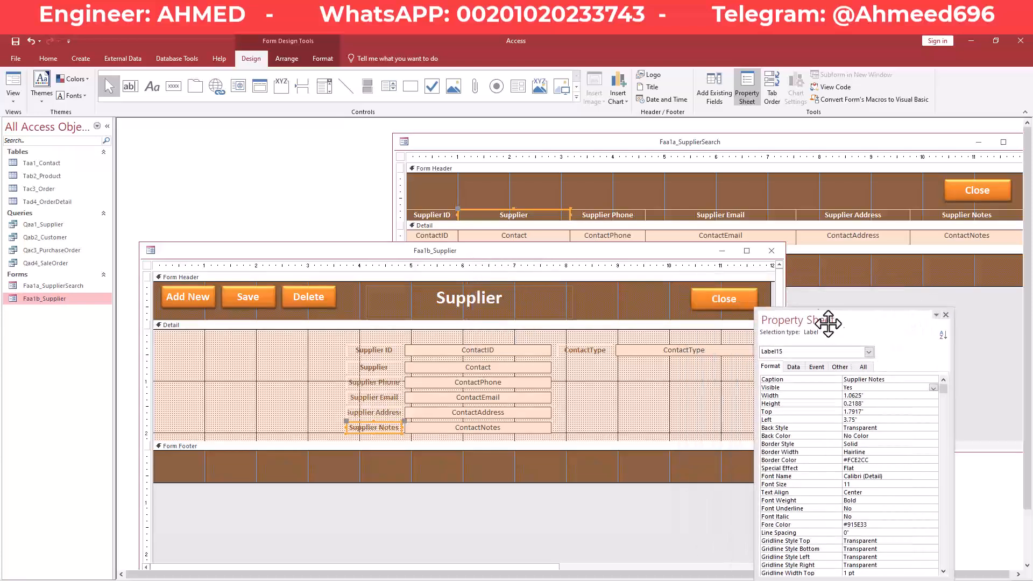
right_click(485, 258)
key(Escape)
click(772, 250)
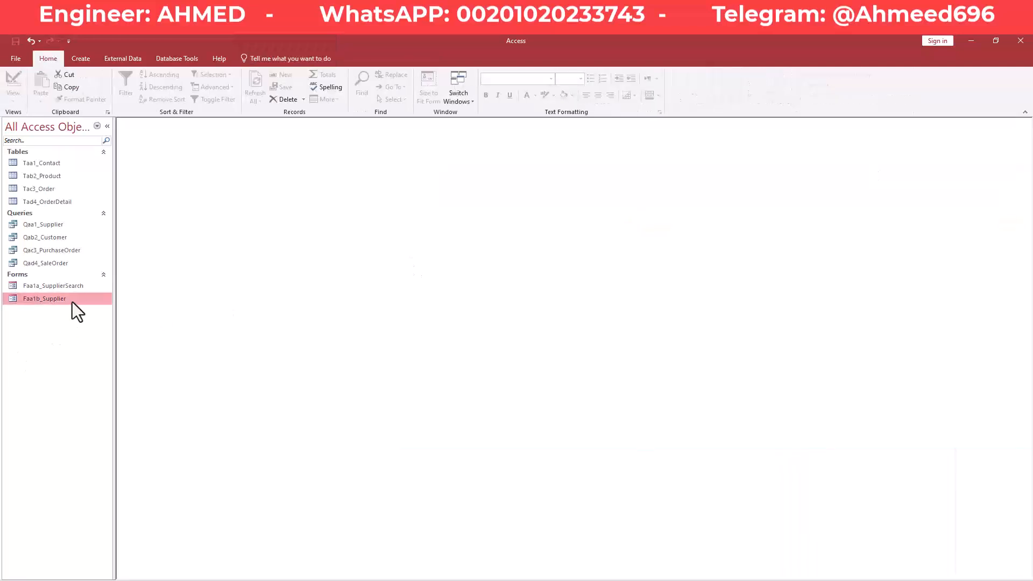
Reopen Faa1a_SupplierSearch and use Edit to open the Supplier popup for the listed supplier.
double_click(67, 288)
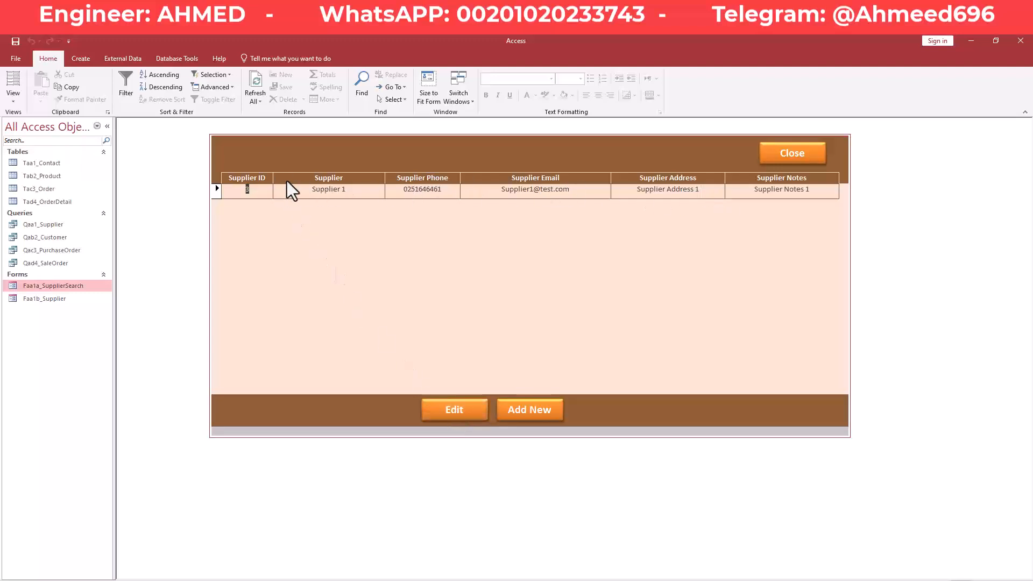
click(461, 416)
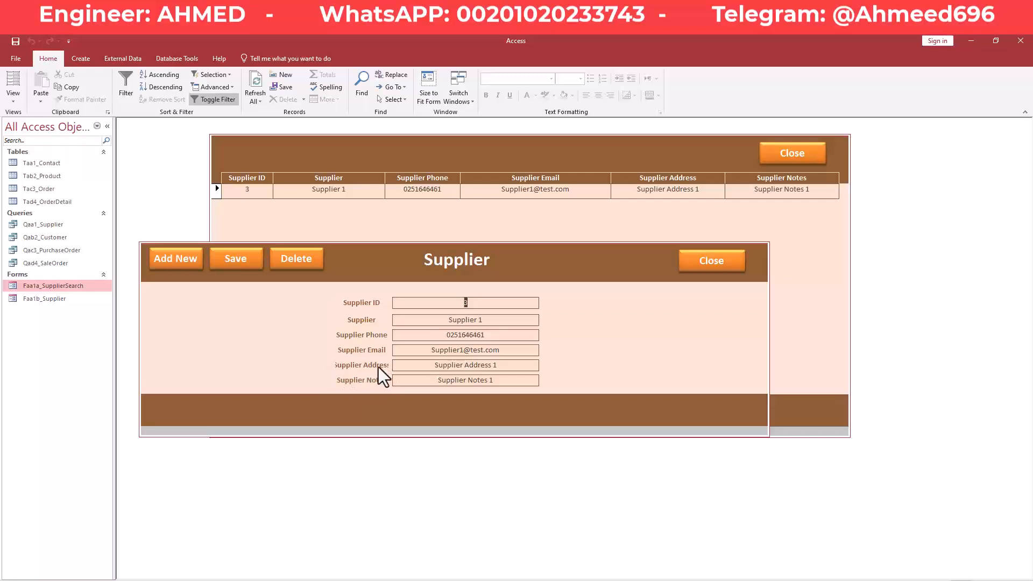
In Design View, select and widen the six Supplier labels, then return to Form View.
right_click(407, 264)
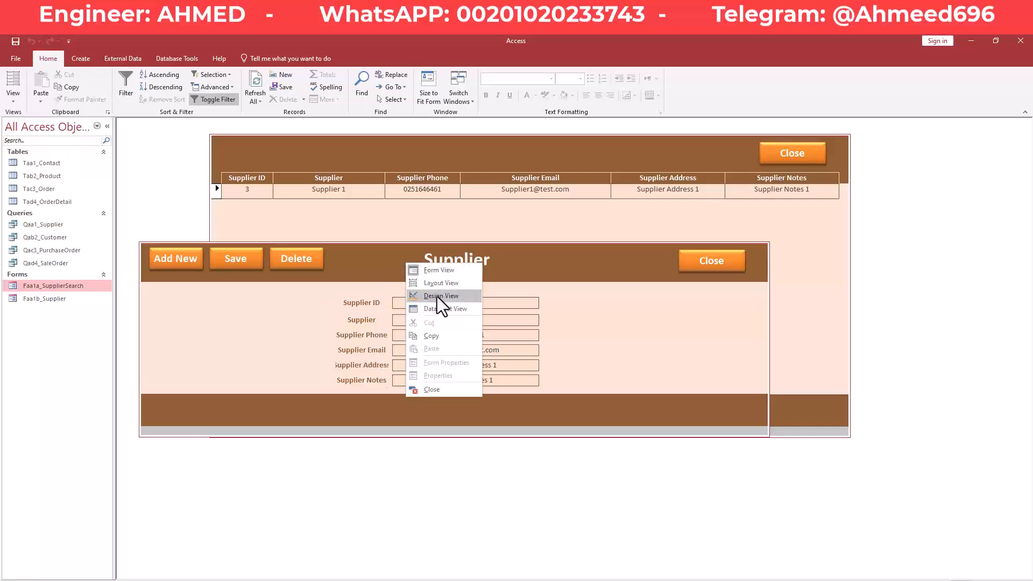
click(450, 297)
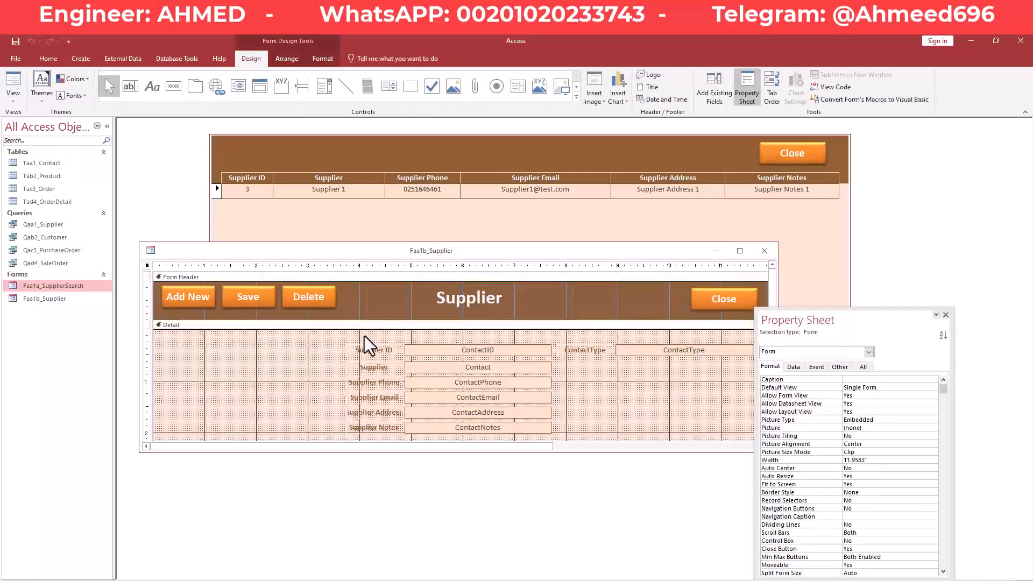
drag(337, 341, 336, 428)
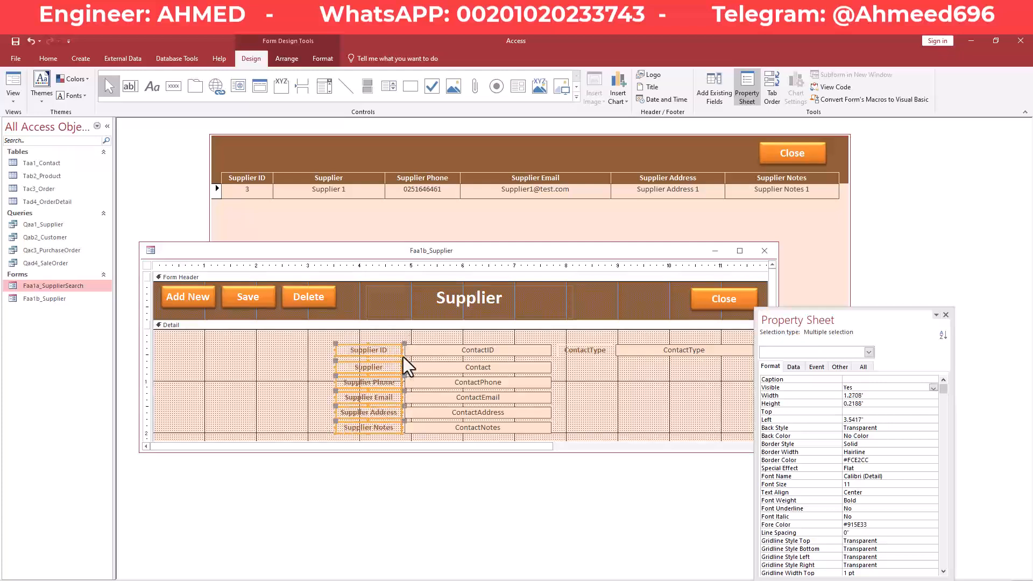
right_click(376, 254)
right_click(384, 254)
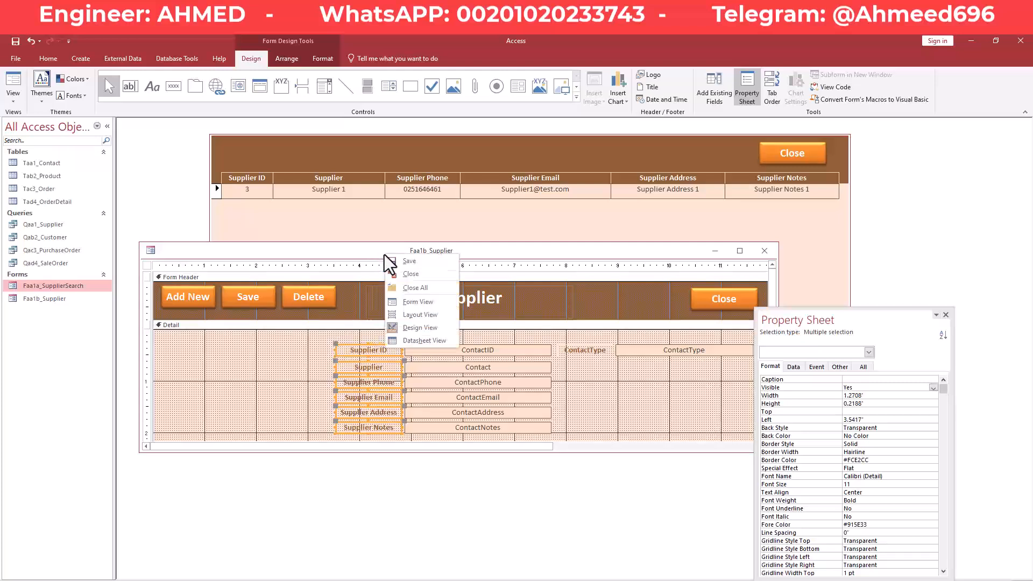
click(419, 304)
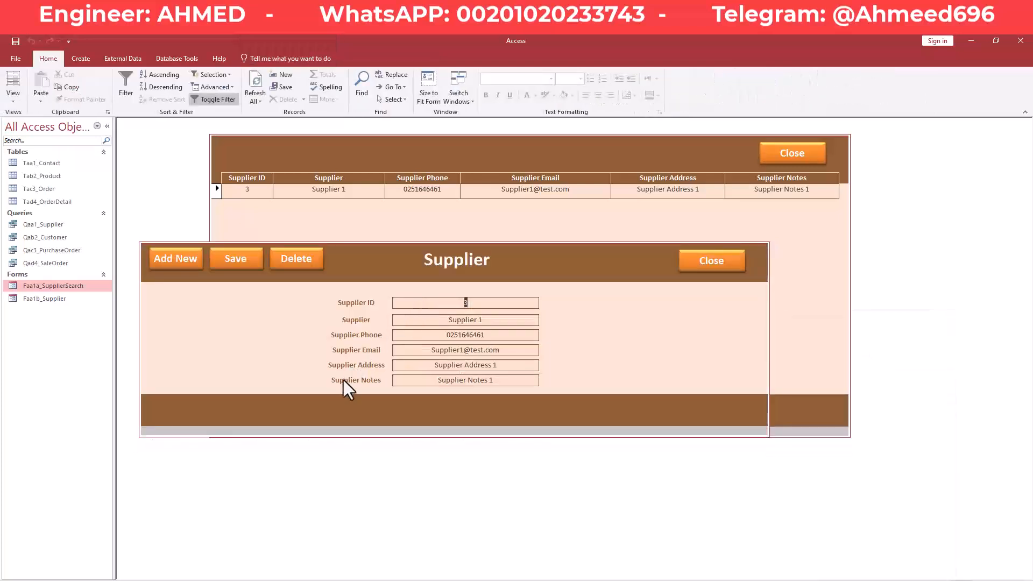
click(343, 381)
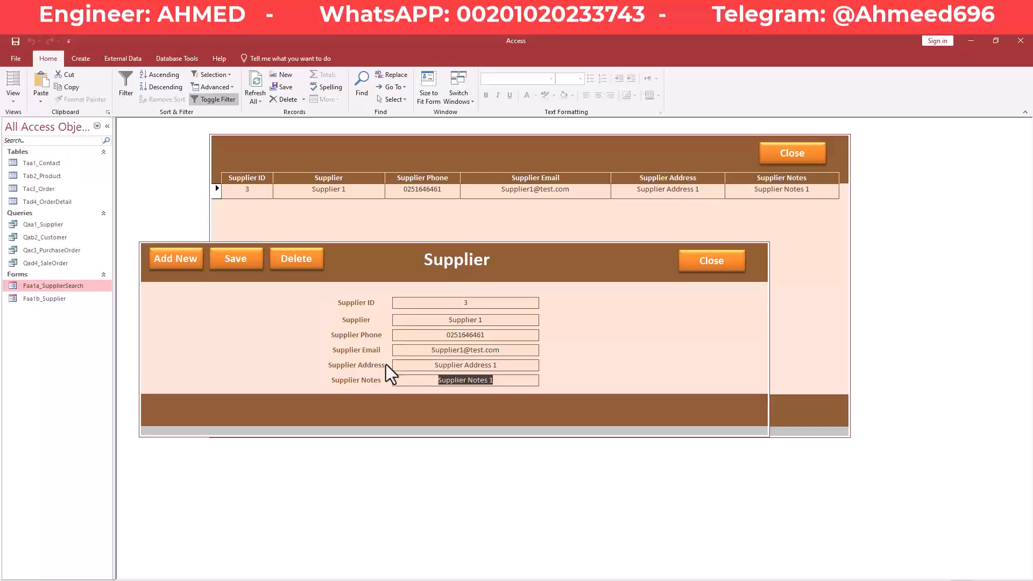
In Design View, right-align the six Supplier field labels against their value boxes.
right_click(376, 250)
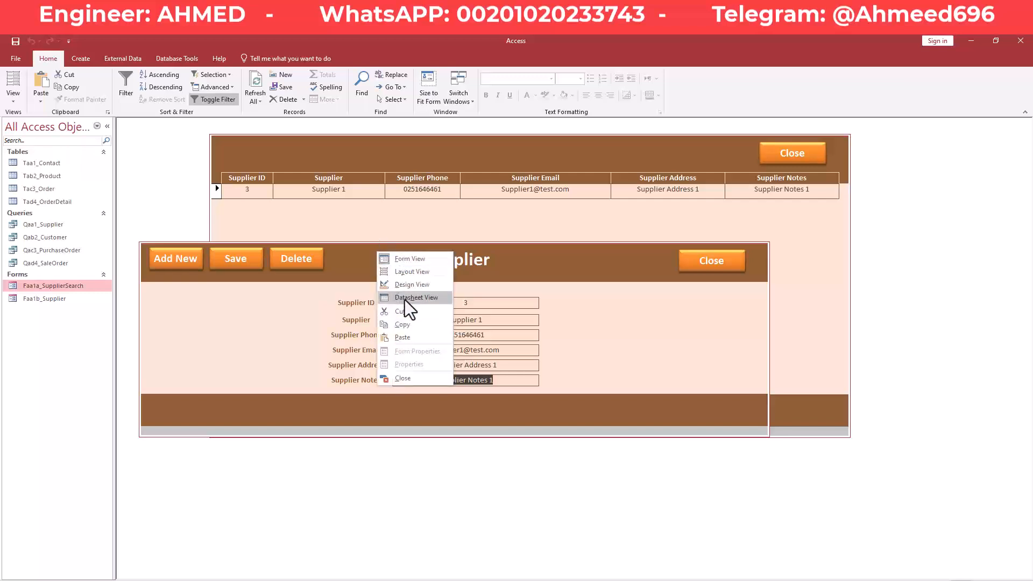
click(407, 291)
drag(321, 342, 388, 430)
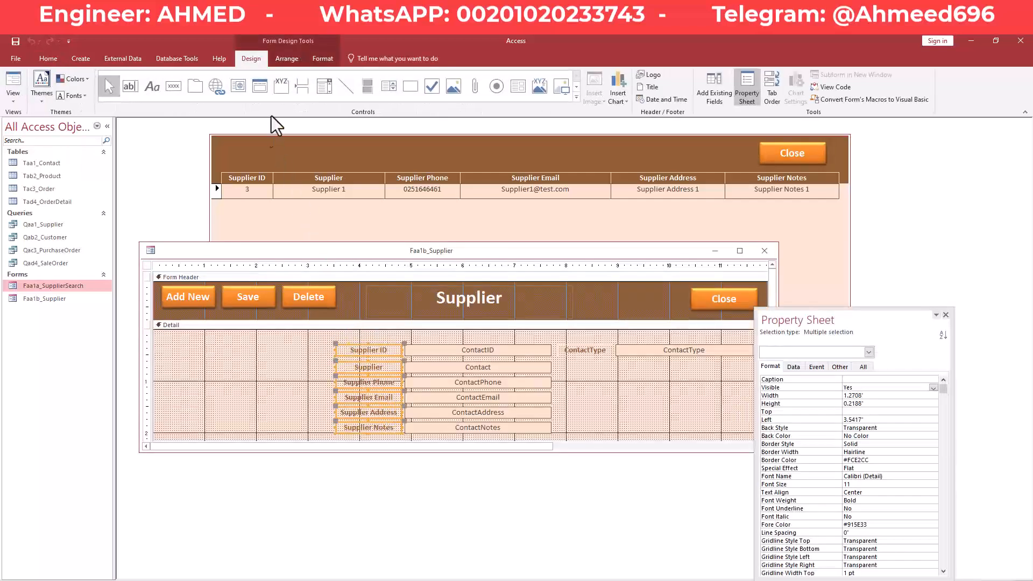
click(321, 59)
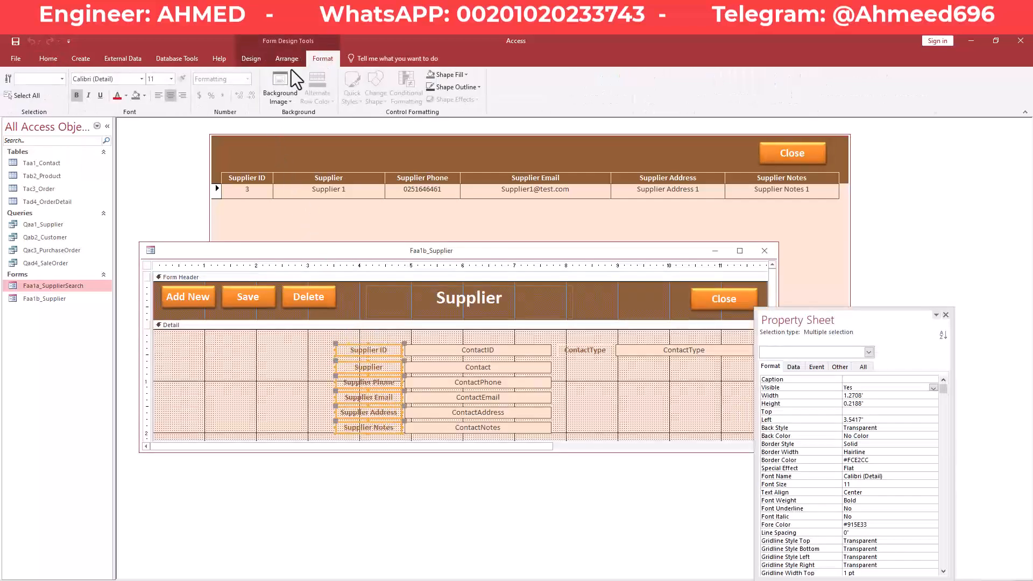
click(181, 95)
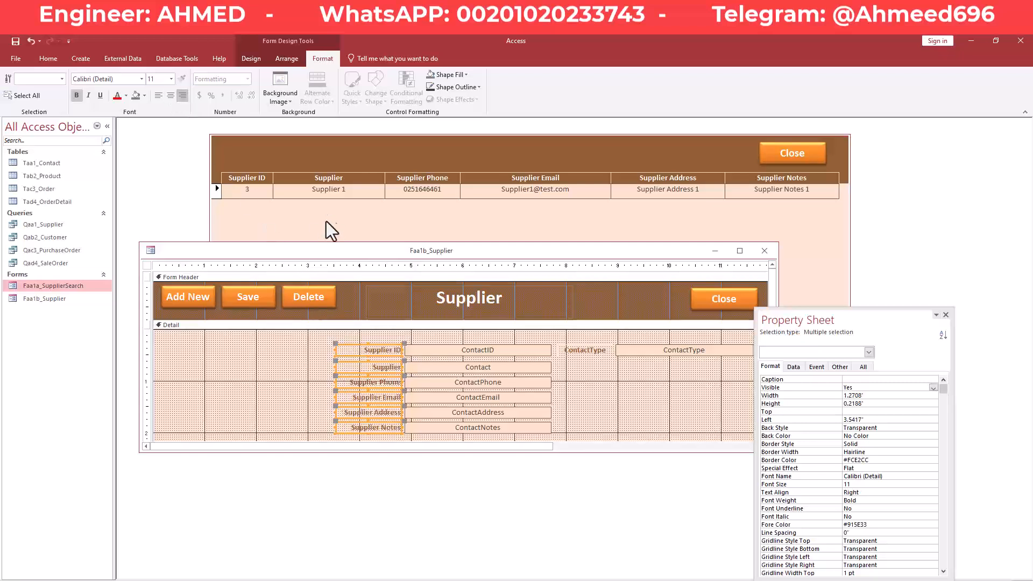
Switch the Supplier form back to Form View and check the aligned labels.
right_click(327, 248)
key(Escape)
right_click(343, 254)
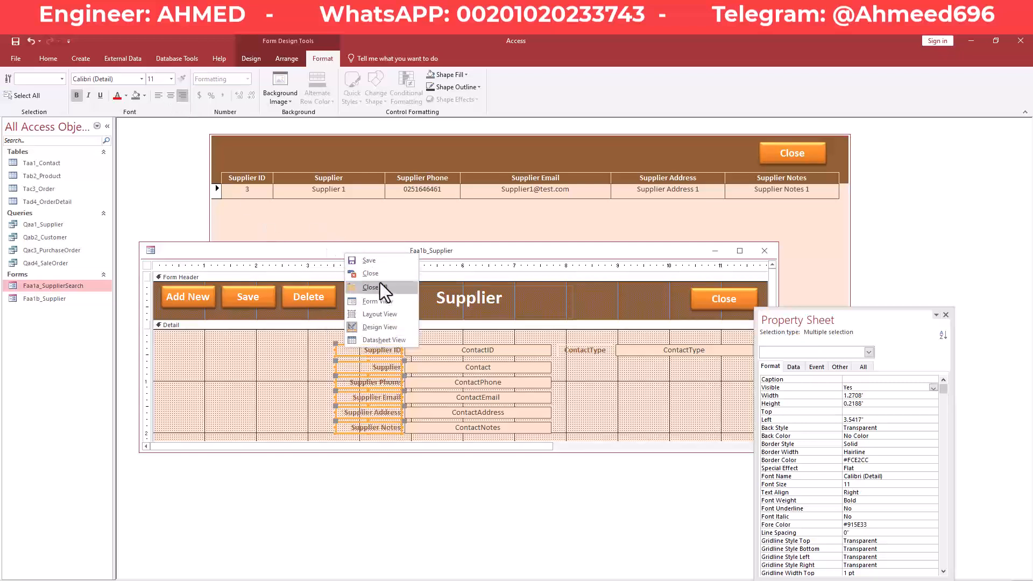
click(385, 304)
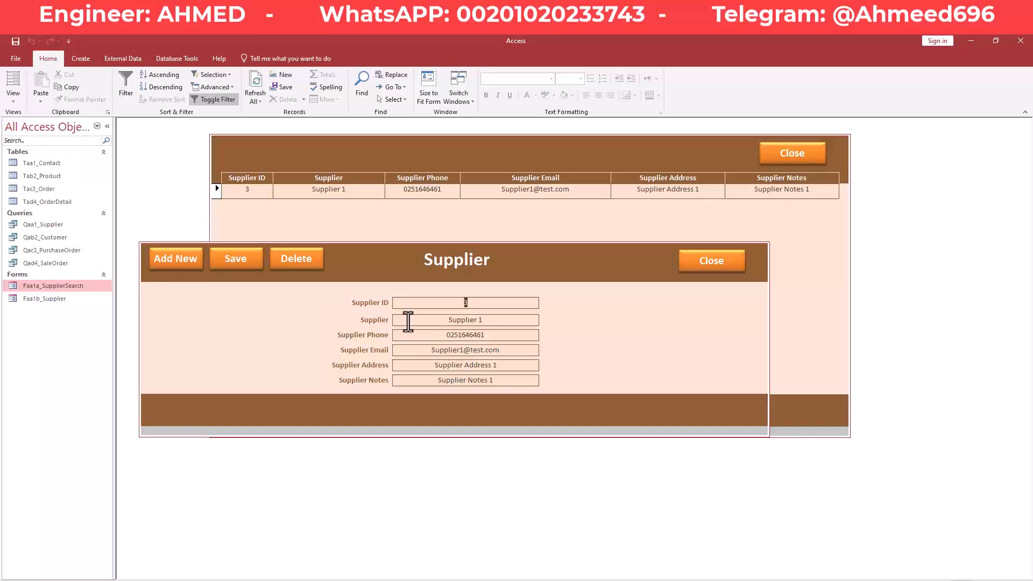
click(407, 320)
Reopen Faa1b_Supplier in Design View and select the Form Header and Detail sections in the property sheet.
right_click(271, 292)
click(299, 327)
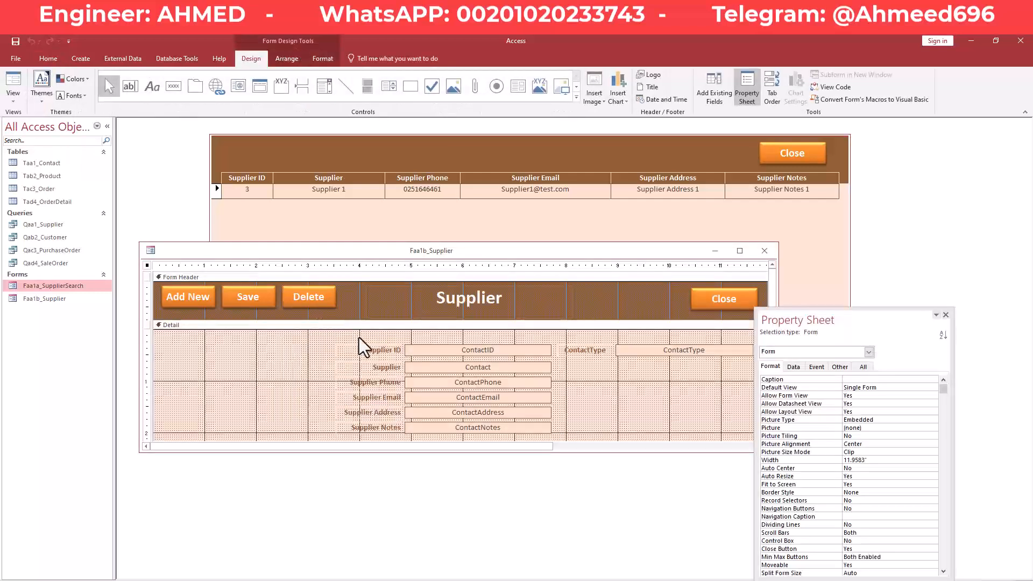
click(352, 350)
click(381, 310)
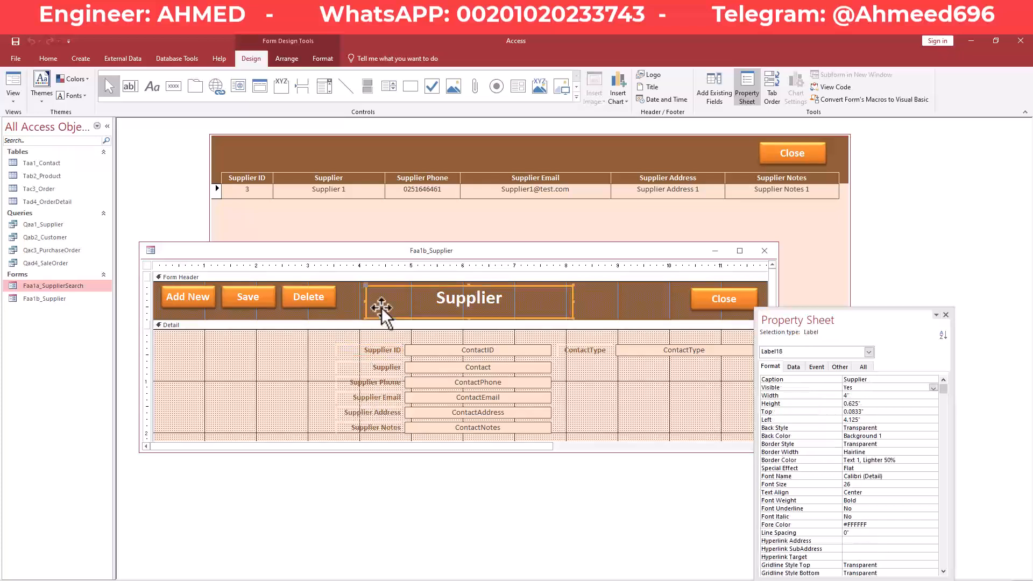
click(355, 310)
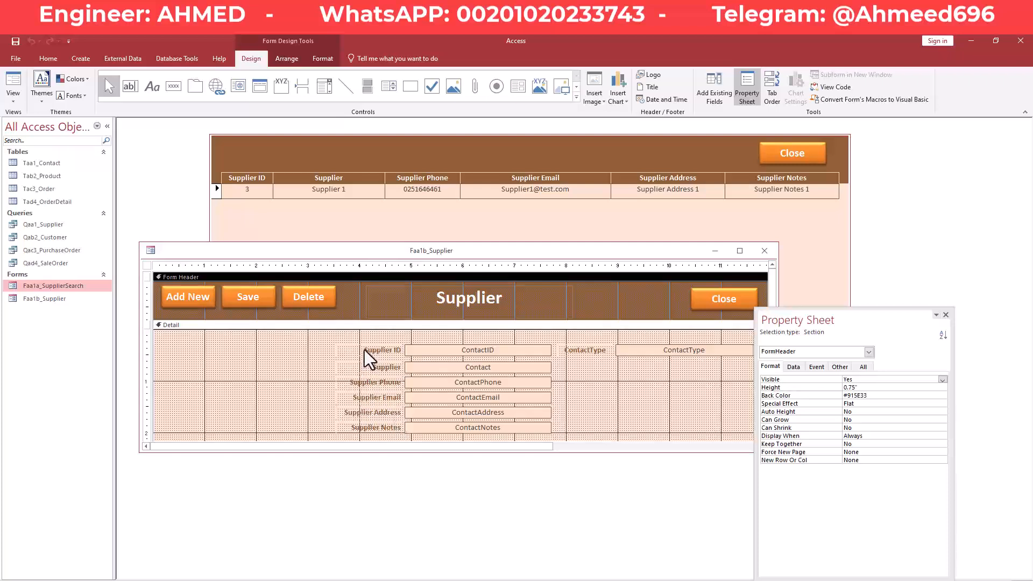
click(323, 350)
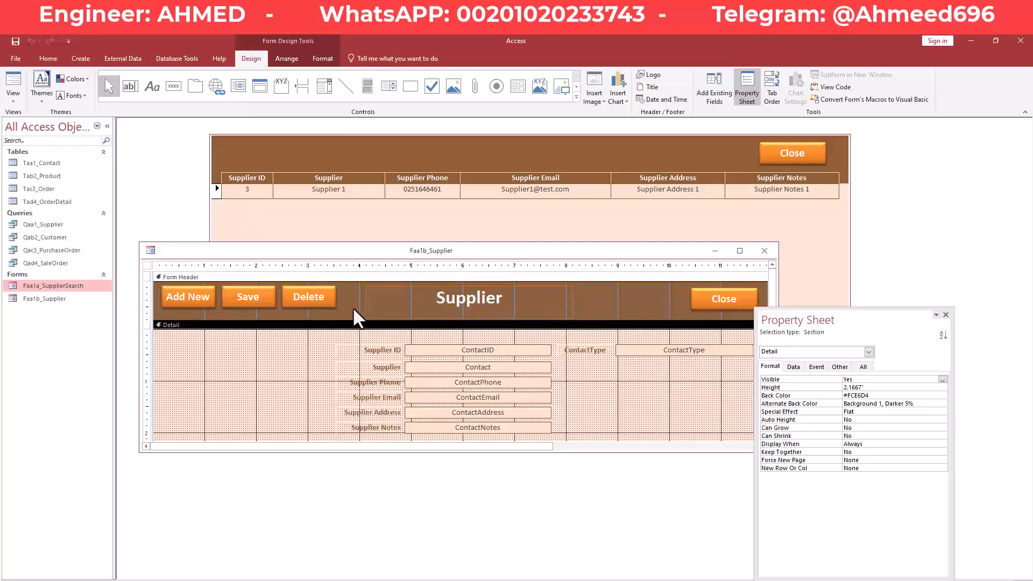
click(353, 307)
click(784, 396)
key(ctrl+c)
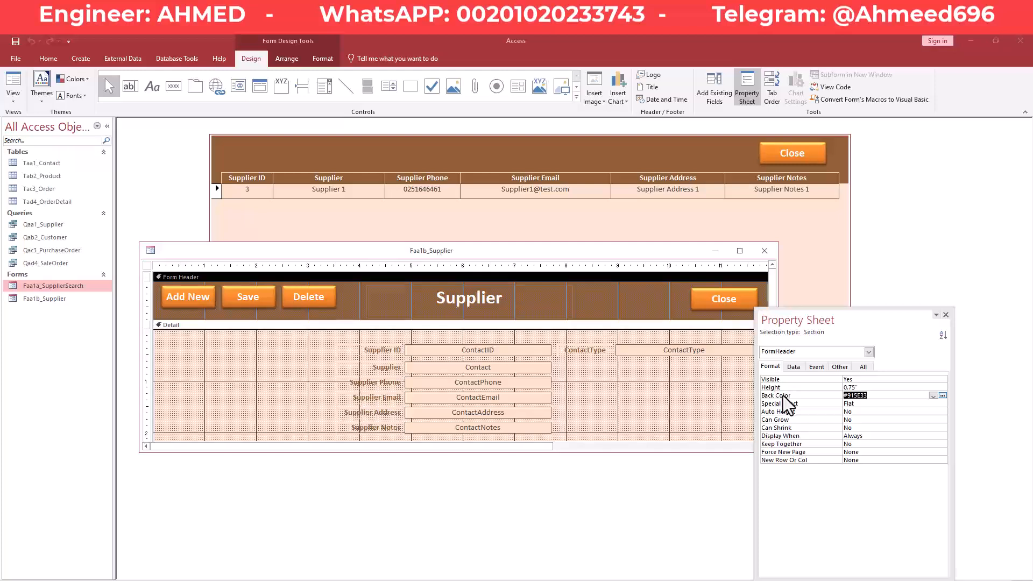
click(316, 393)
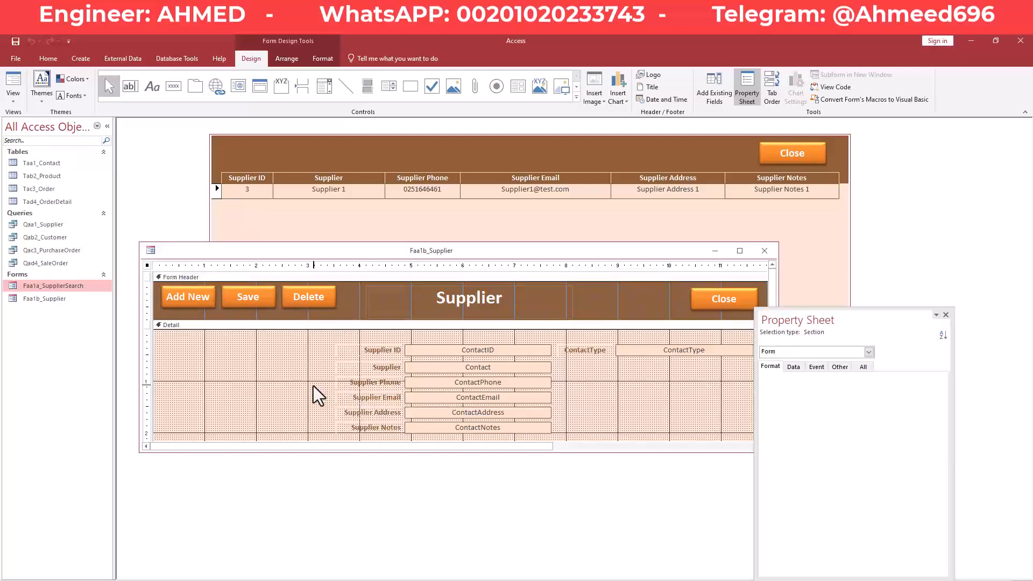
Give the six selected field labels a #915E33 brown back colour.
drag(322, 344, 380, 428)
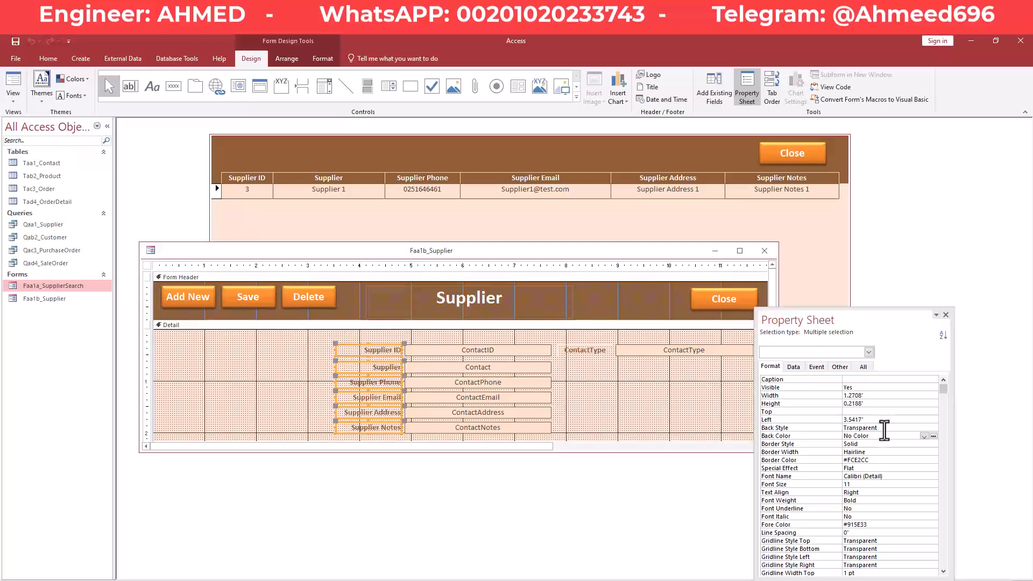
click(925, 437)
click(925, 437)
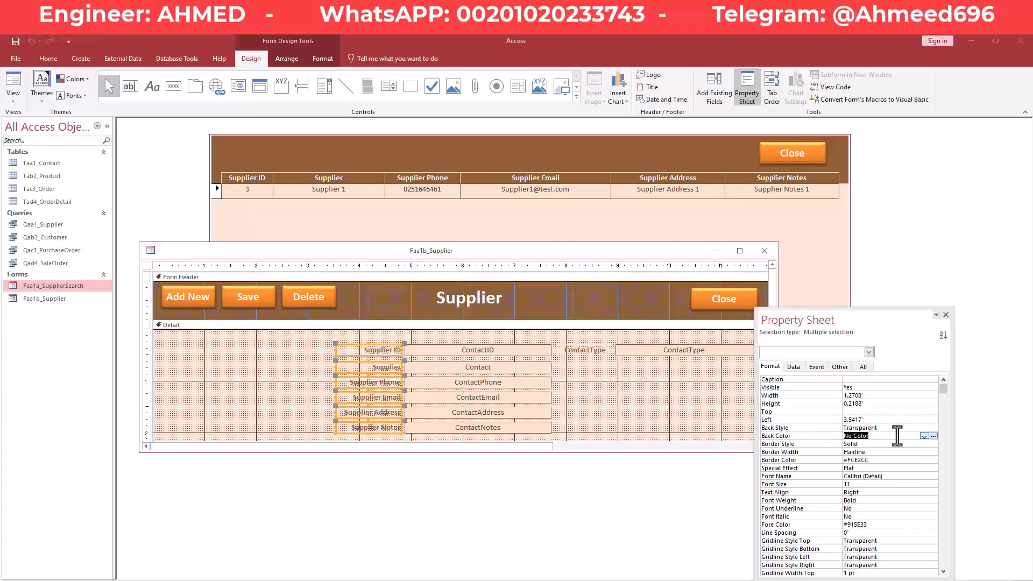
key(ctrl+v)
key(Return)
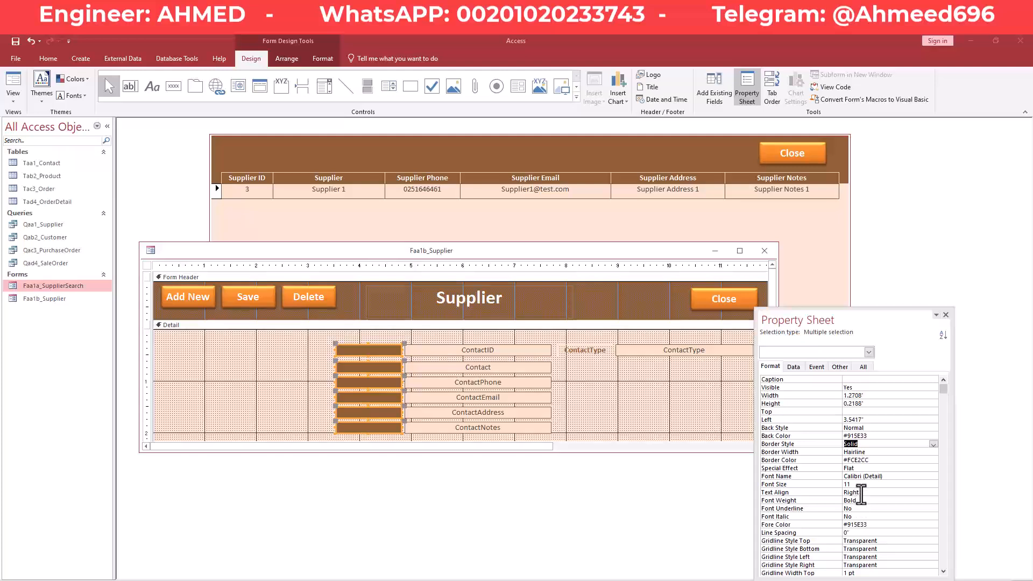
Make the label text white and centre it.
click(875, 524)
click(933, 524)
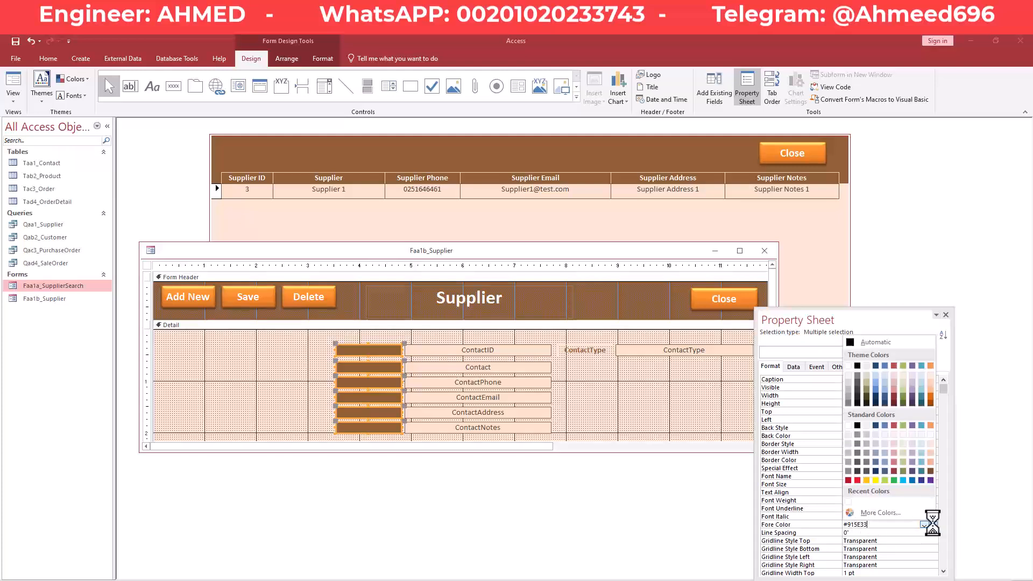
click(848, 425)
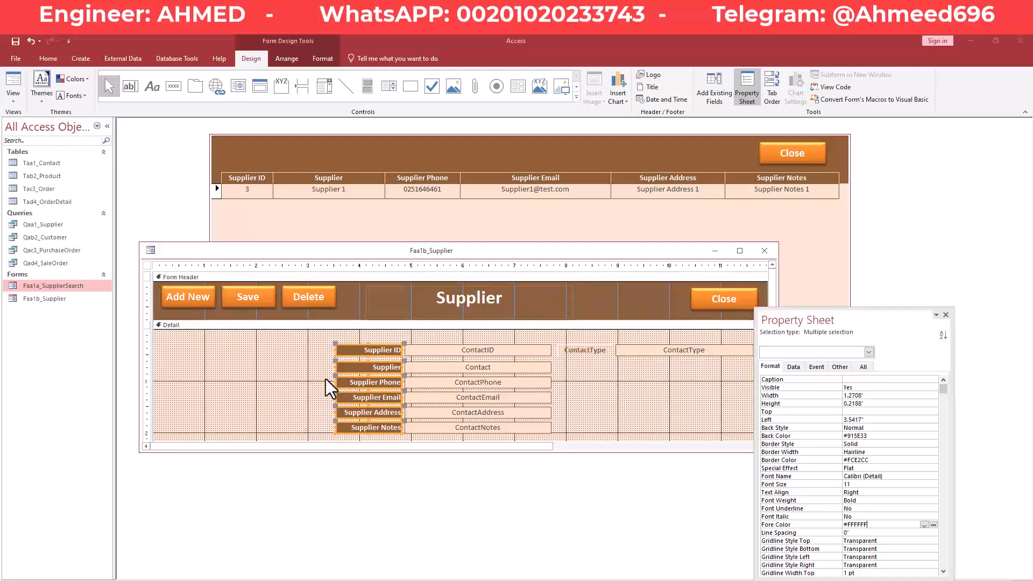
click(318, 61)
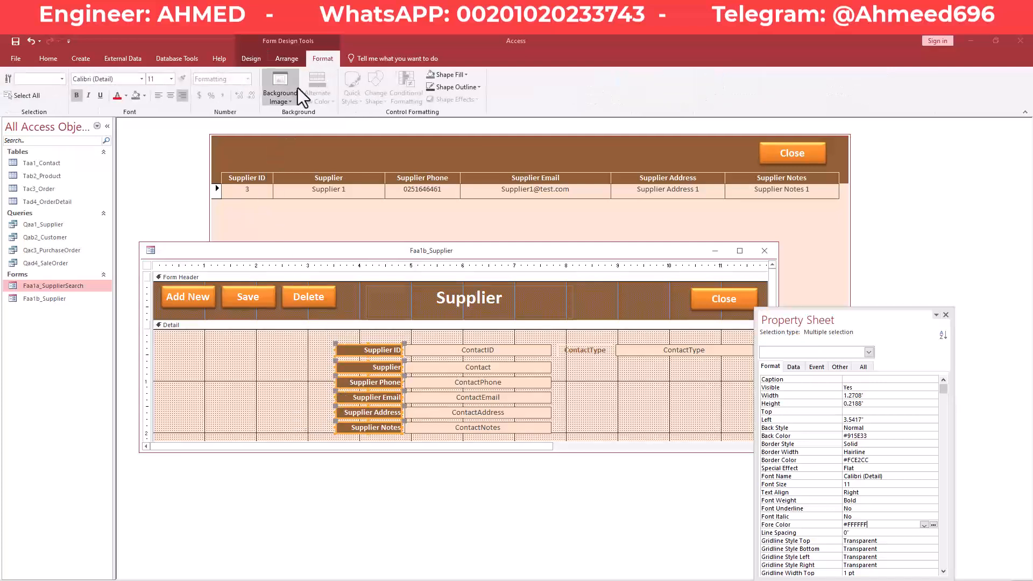
click(170, 96)
click(267, 368)
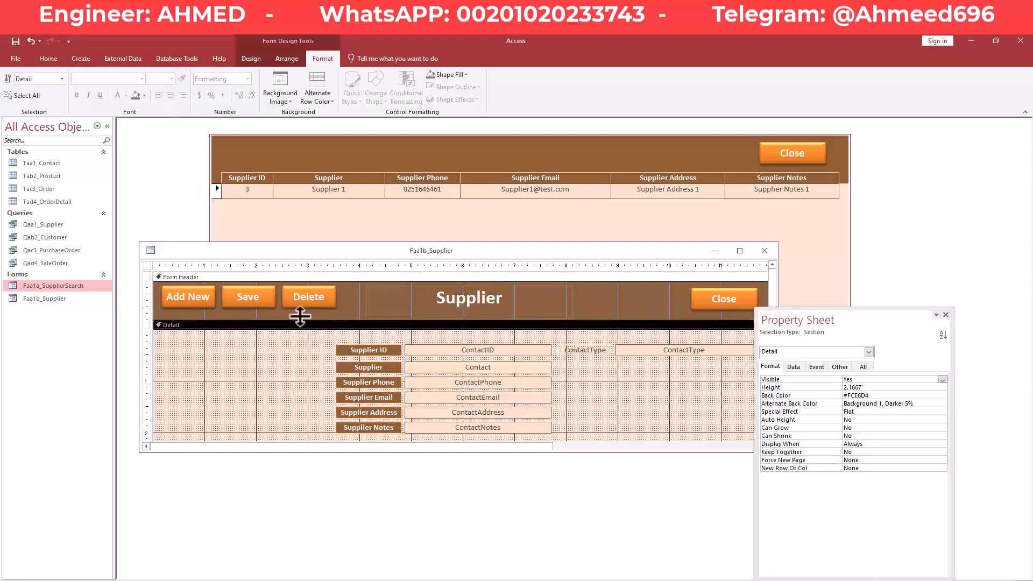
Preview the restyled Supplier form in Form View, then close the popup.
right_click(318, 257)
right_click(334, 257)
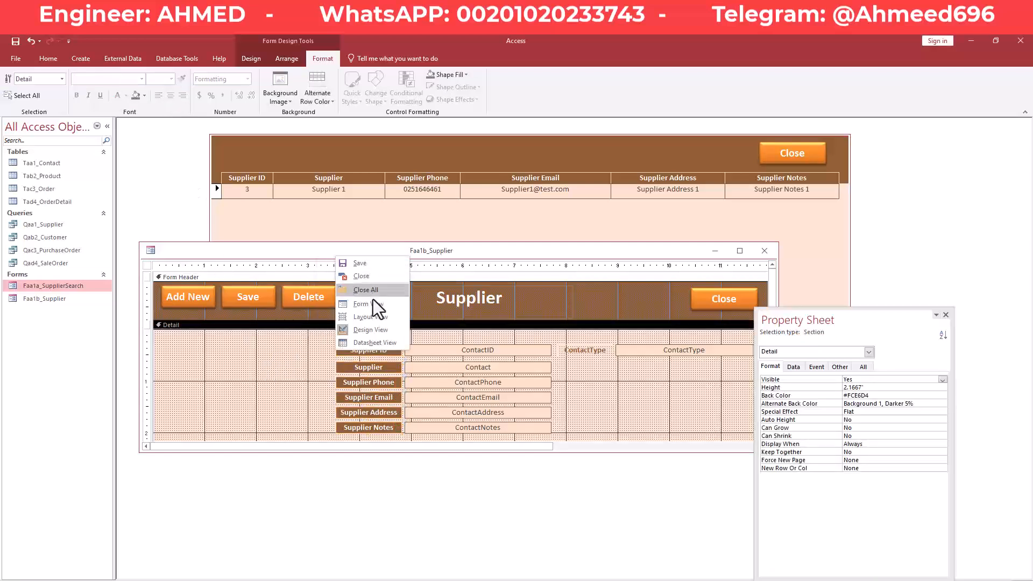
click(374, 303)
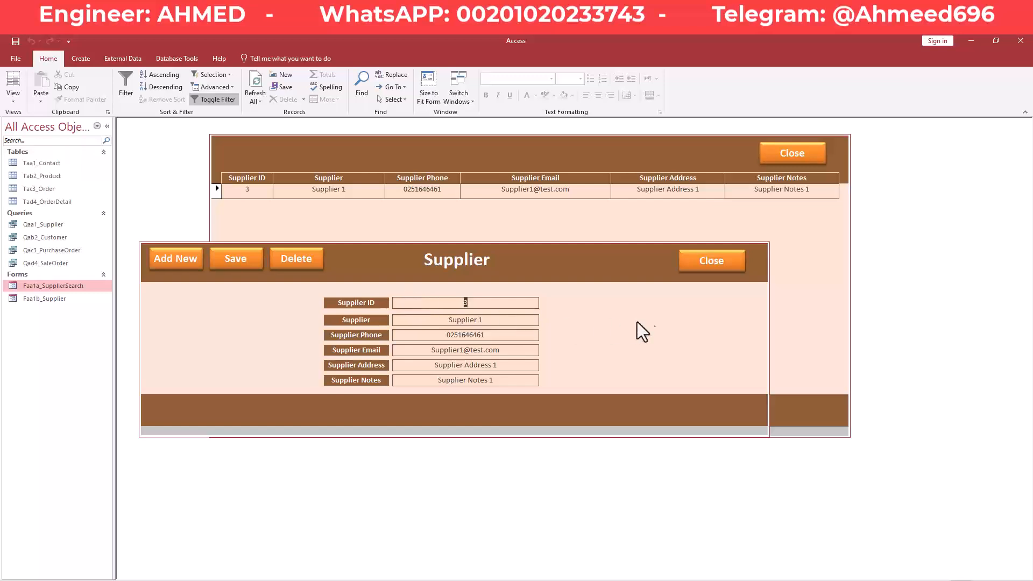
click(498, 320)
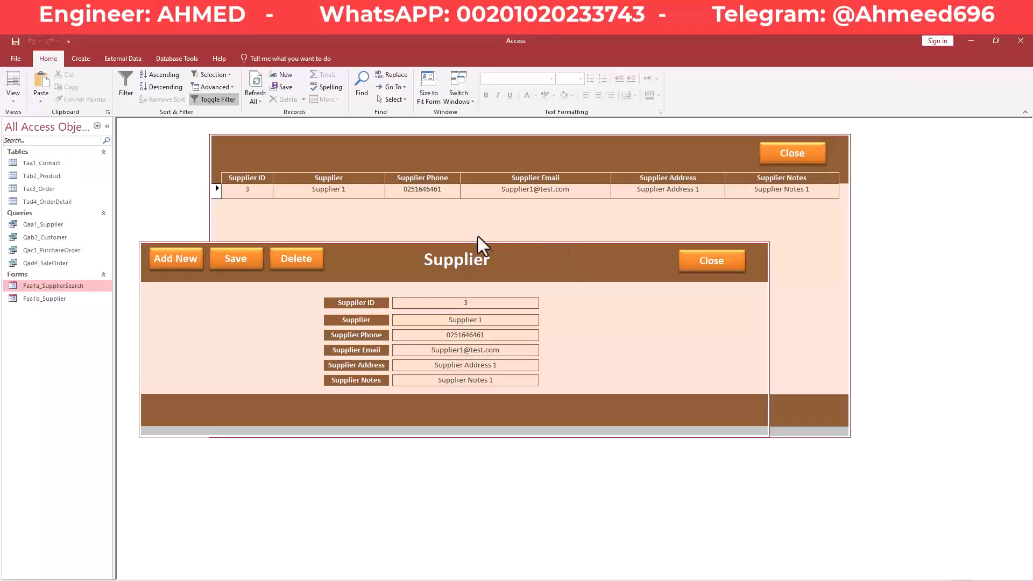
click(719, 262)
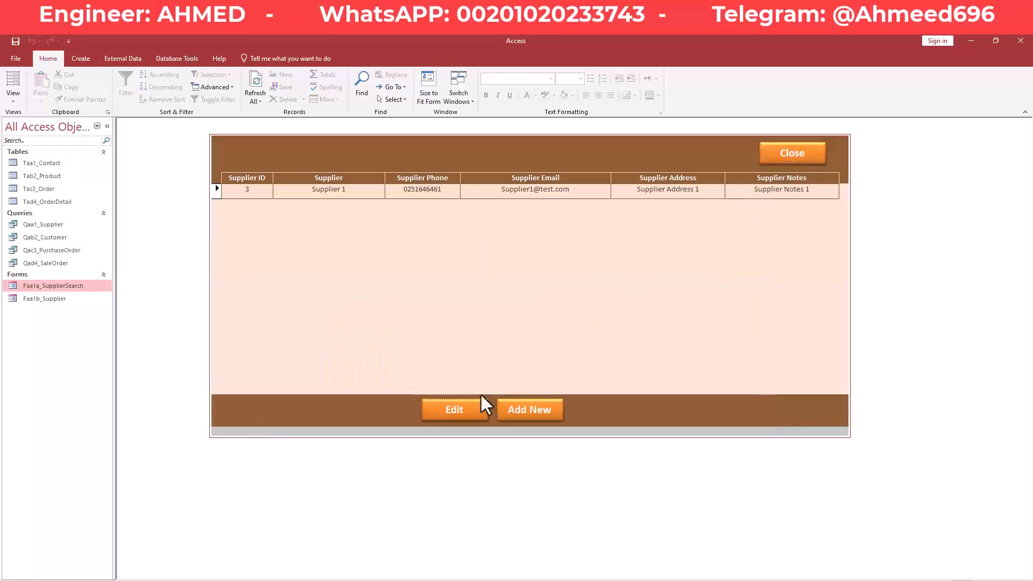
Confirm Edit reopens the Supplier popup, close both forms, and reopen Faa1a_SupplierSearch.
click(467, 415)
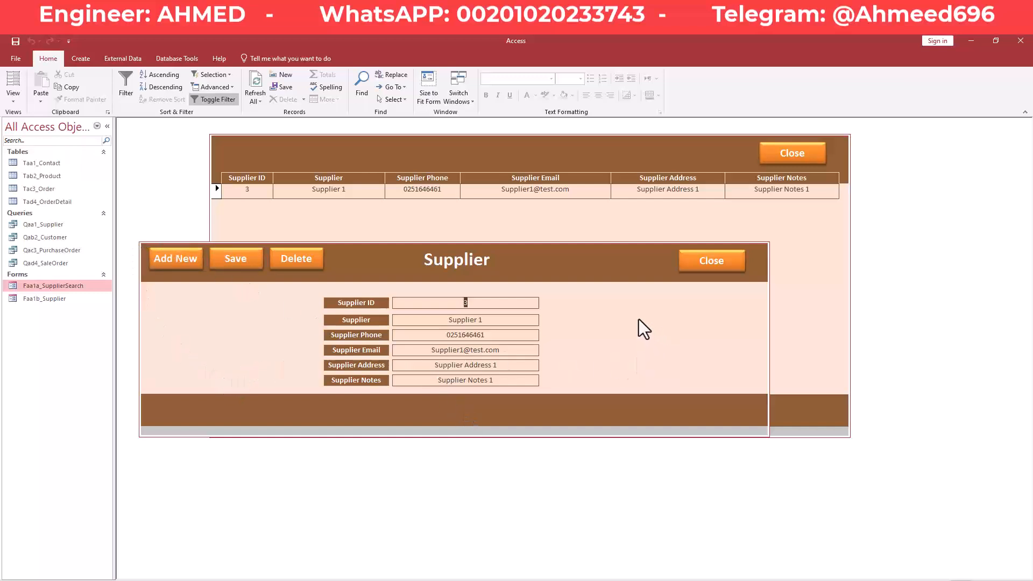
right_click(496, 262)
click(542, 385)
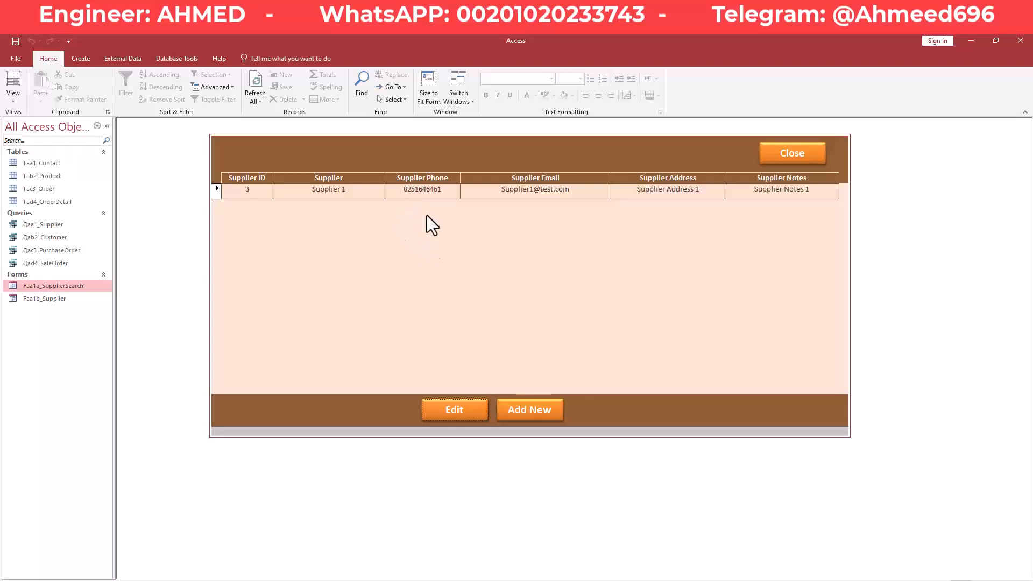
click(802, 155)
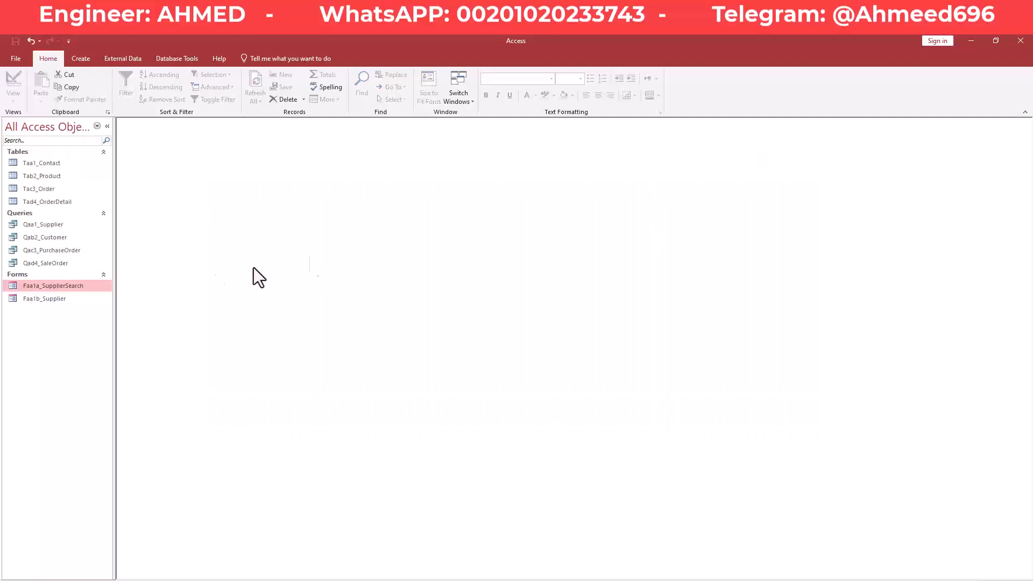
double_click(46, 287)
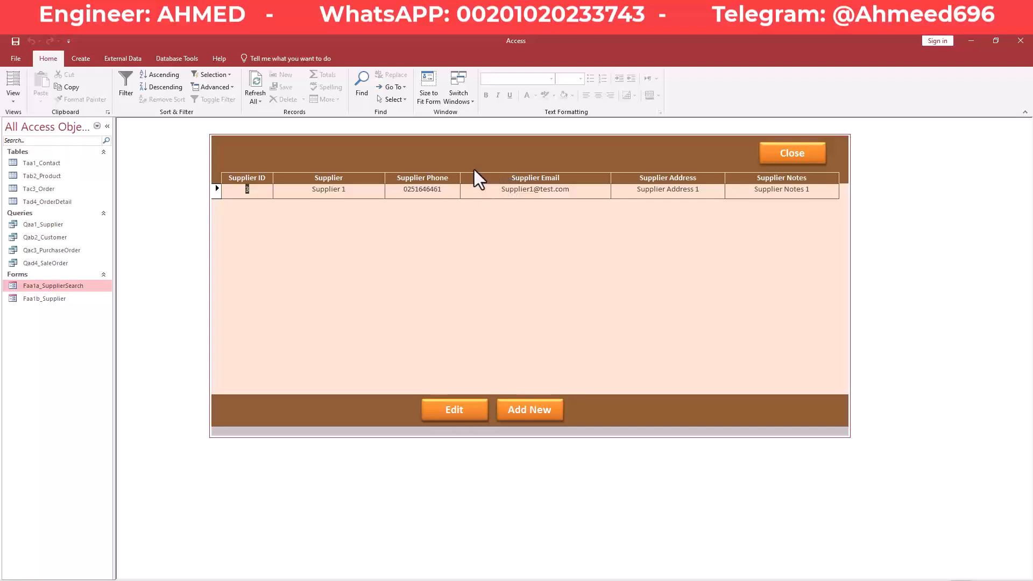
Switch the search form to Design View with its property sheet alongside.
right_click(480, 149)
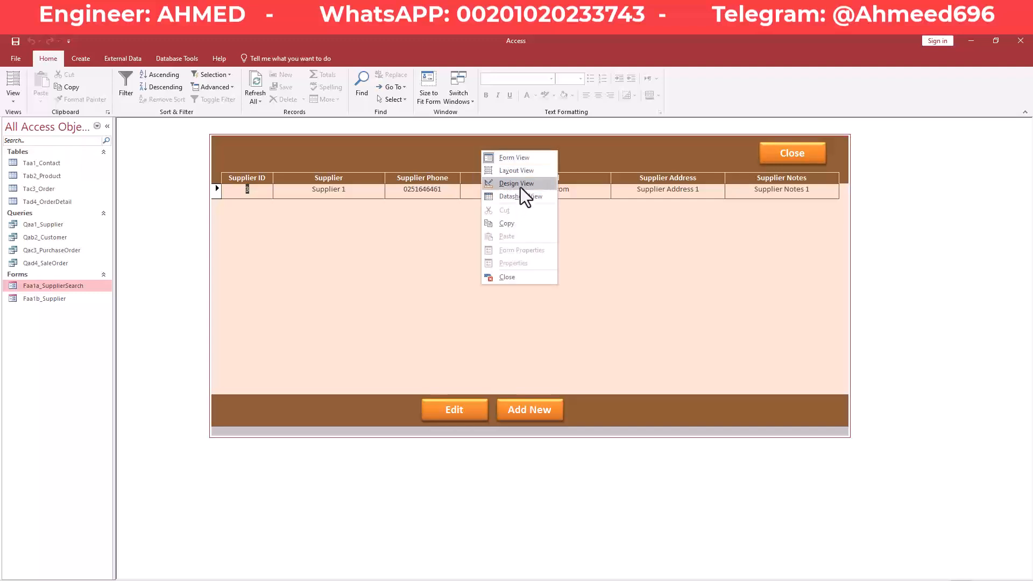
click(520, 184)
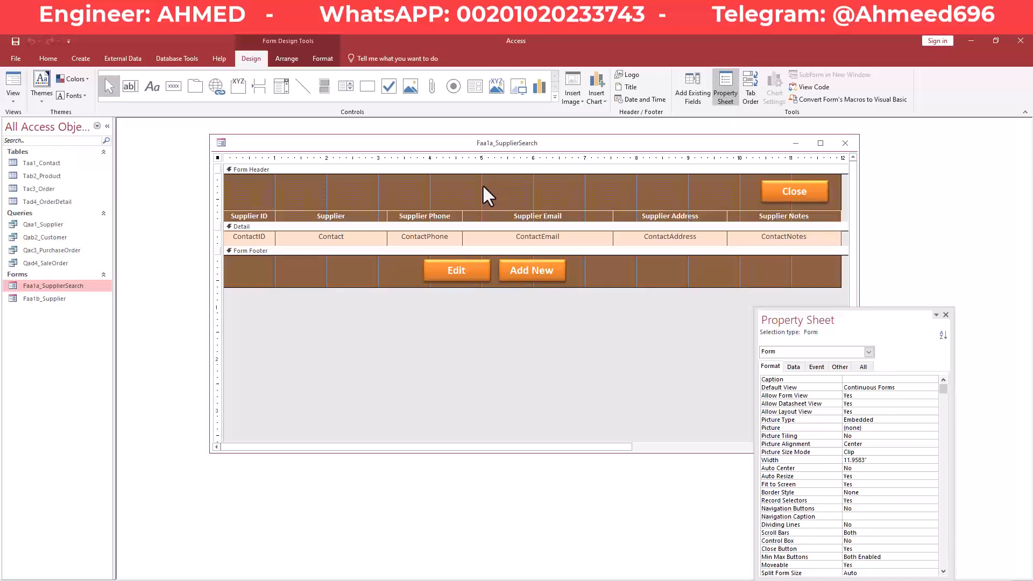
drag(757, 321, 674, 201)
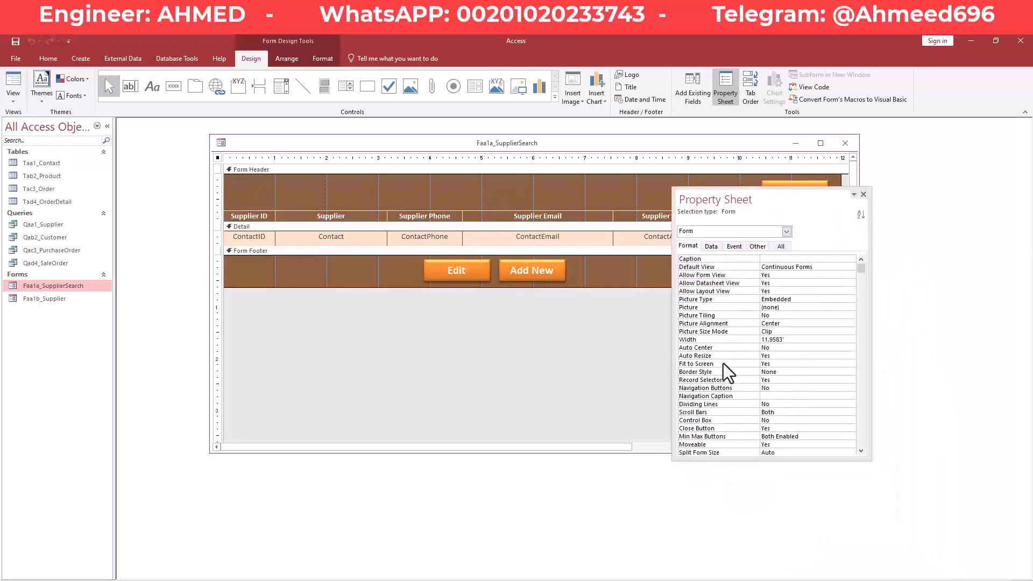
click(735, 347)
click(732, 356)
click(732, 364)
click(738, 350)
click(738, 356)
Set the search form's Auto Center to Yes and Auto Resize to No.
click(727, 347)
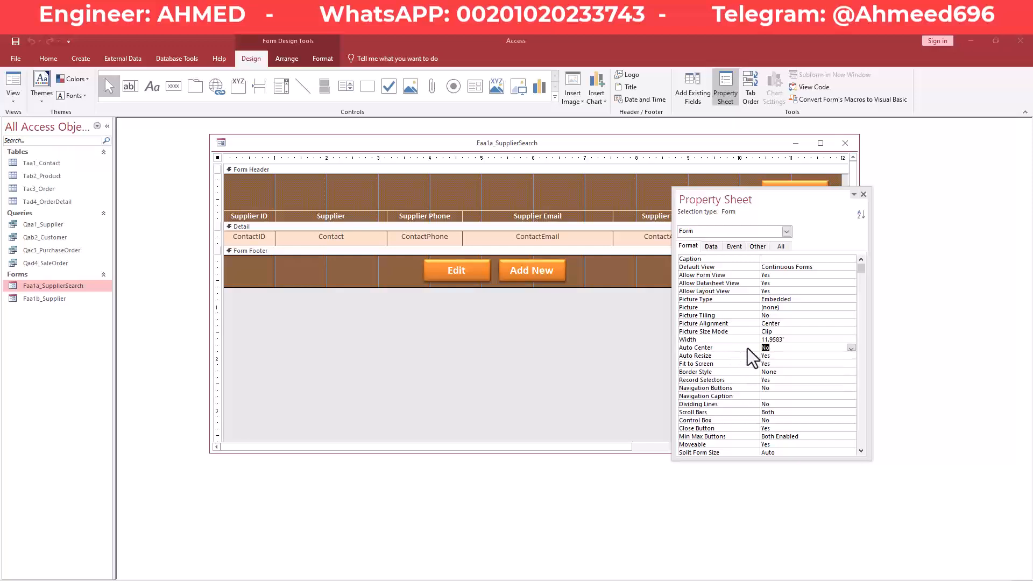
click(852, 348)
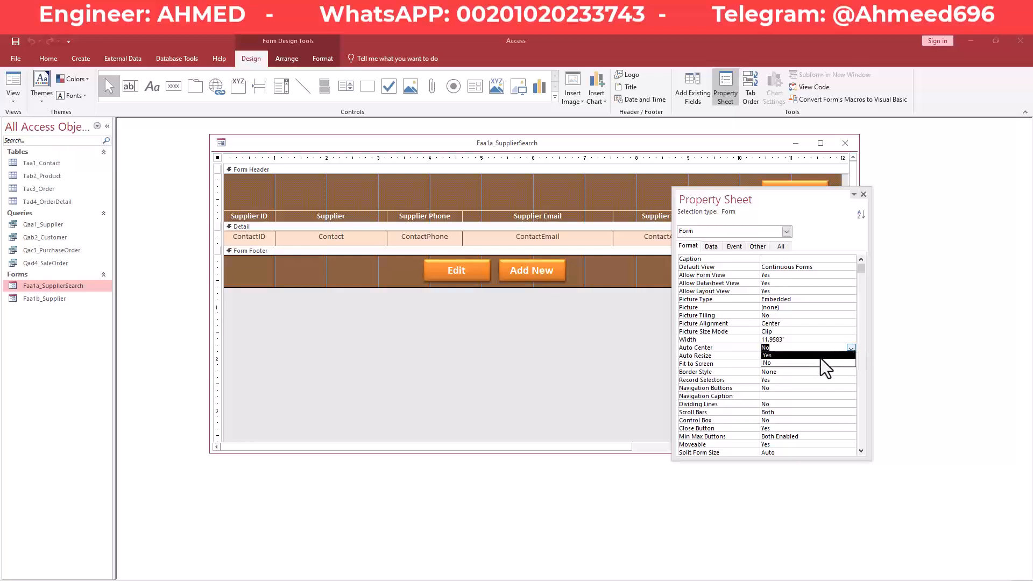
click(822, 357)
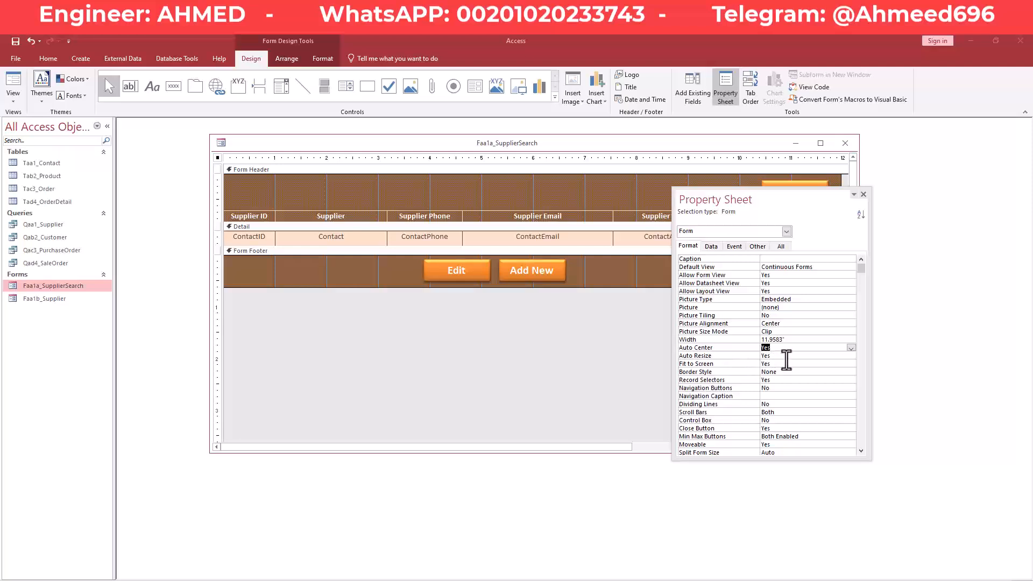
click(789, 357)
click(852, 356)
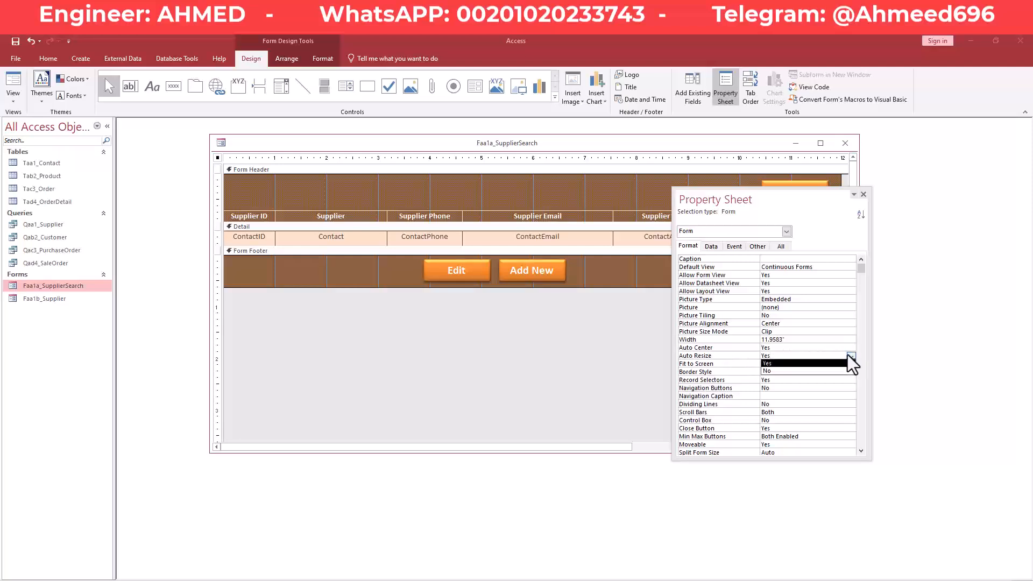
click(804, 371)
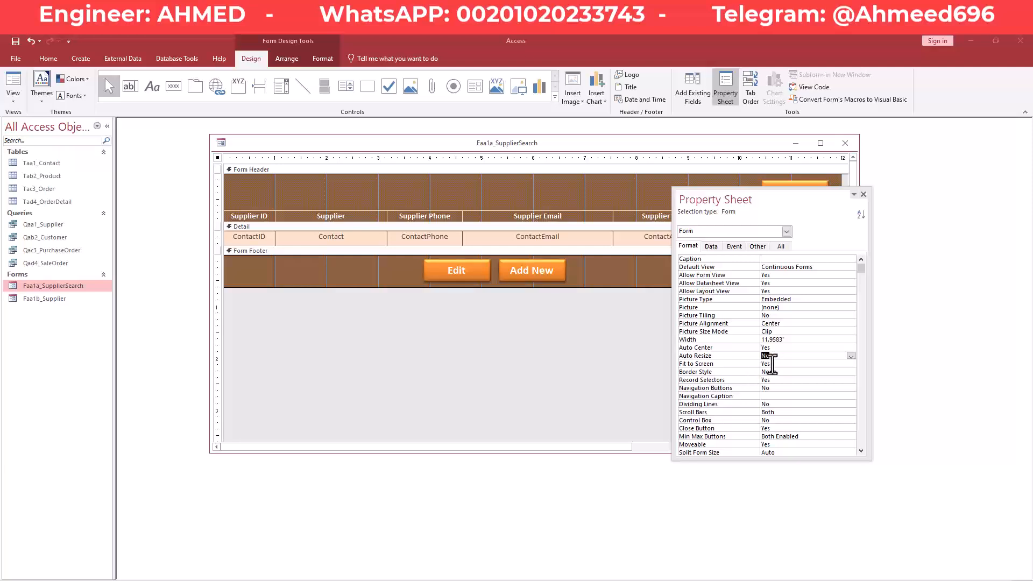
click(785, 365)
drag(772, 364, 763, 363)
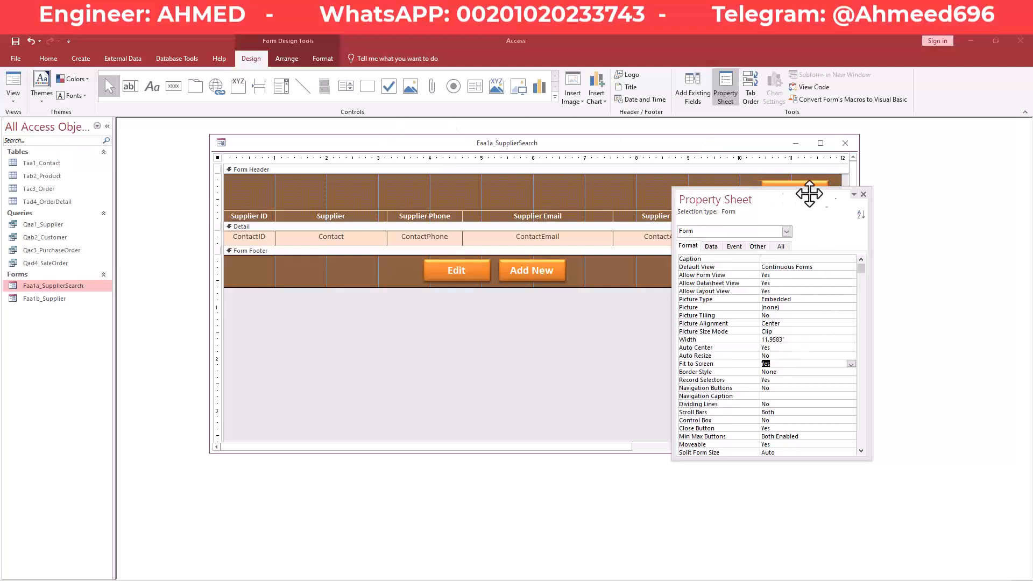
Widen the search form design to show the address and notes columns, and save it.
drag(816, 205, 825, 302)
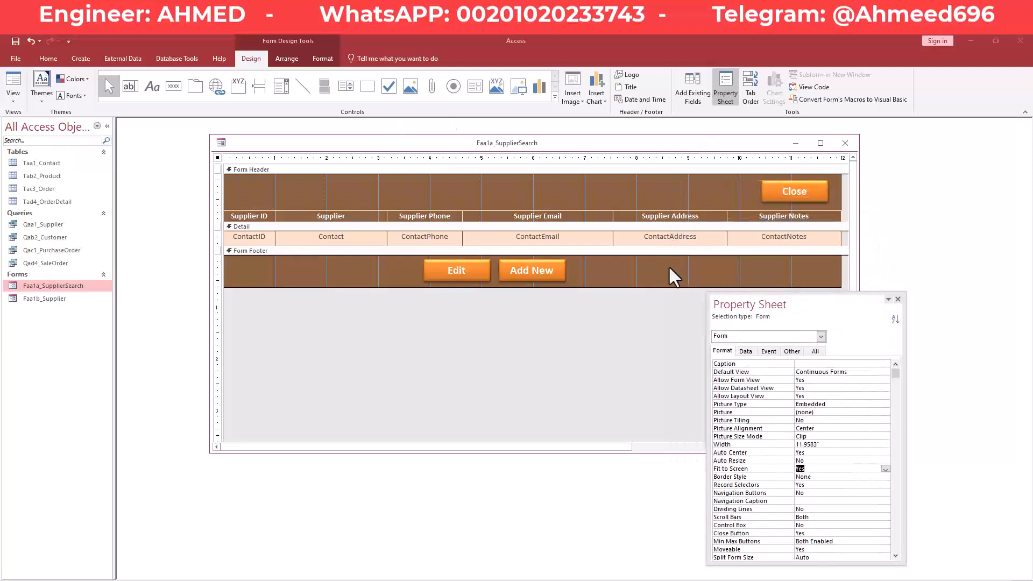
drag(799, 301, 764, 356)
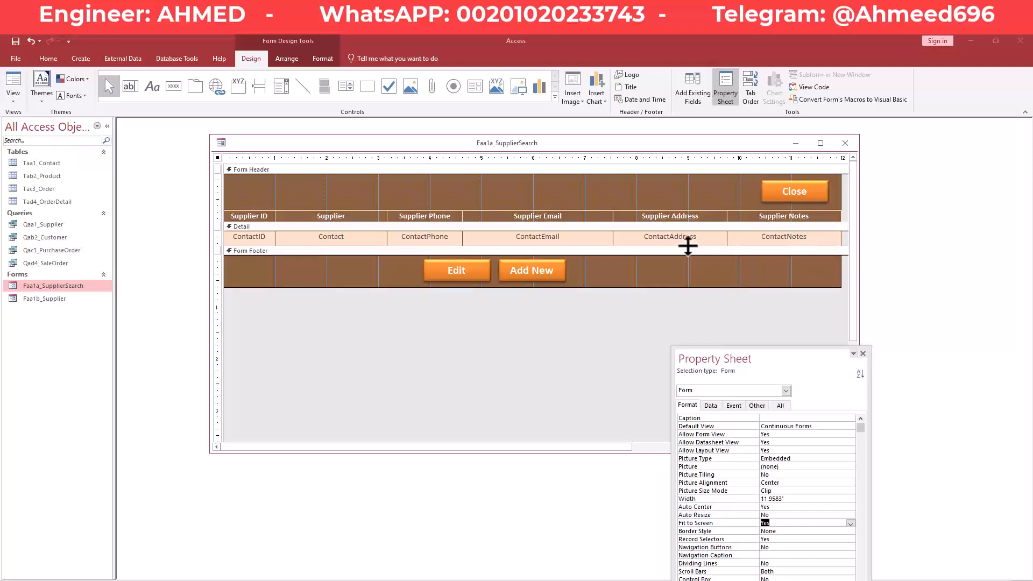
drag(857, 221, 688, 239)
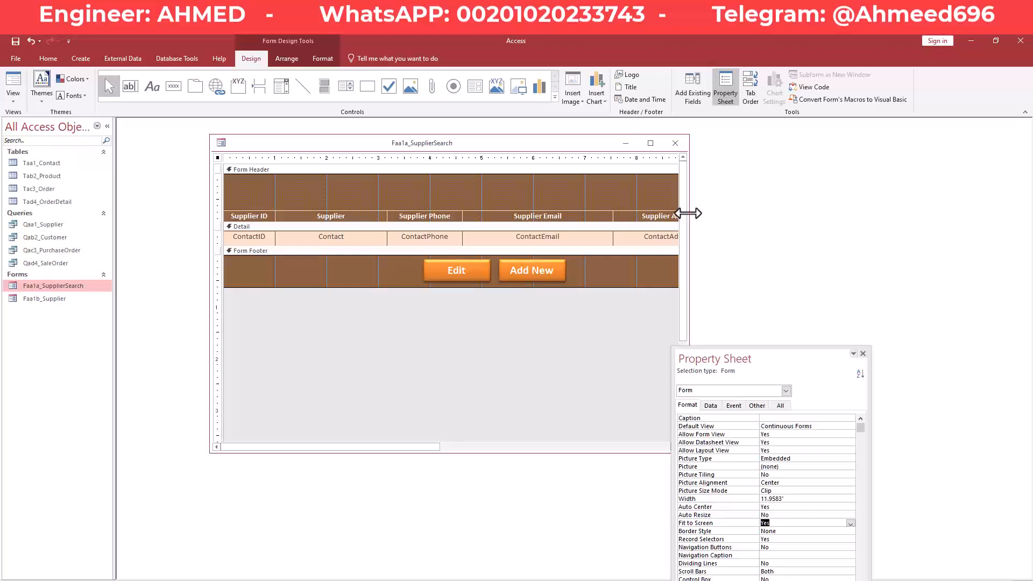
drag(689, 213, 858, 212)
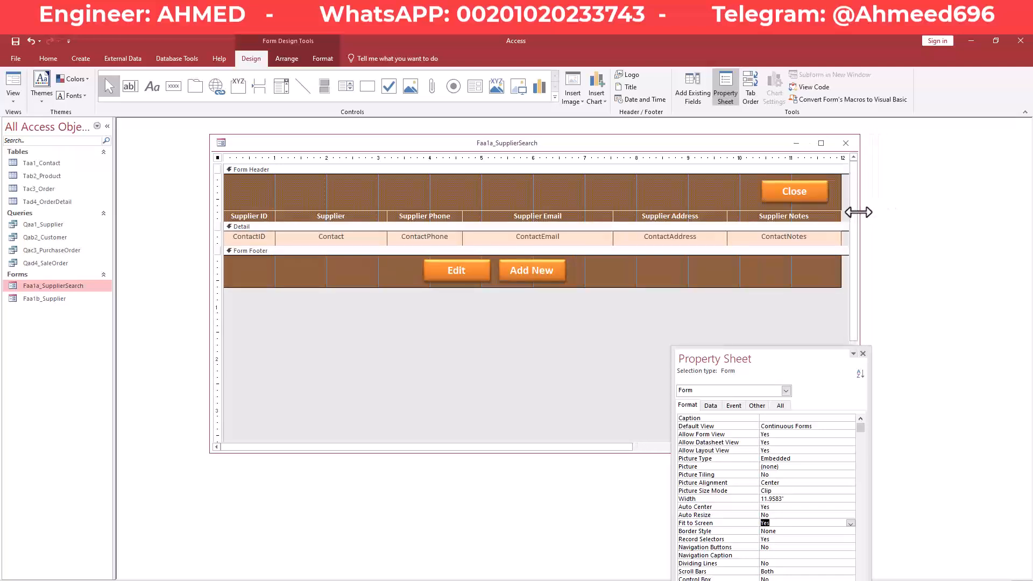
right_click(671, 144)
click(689, 150)
Open Faa1b_Supplier in Design View.
drag(797, 355, 876, 292)
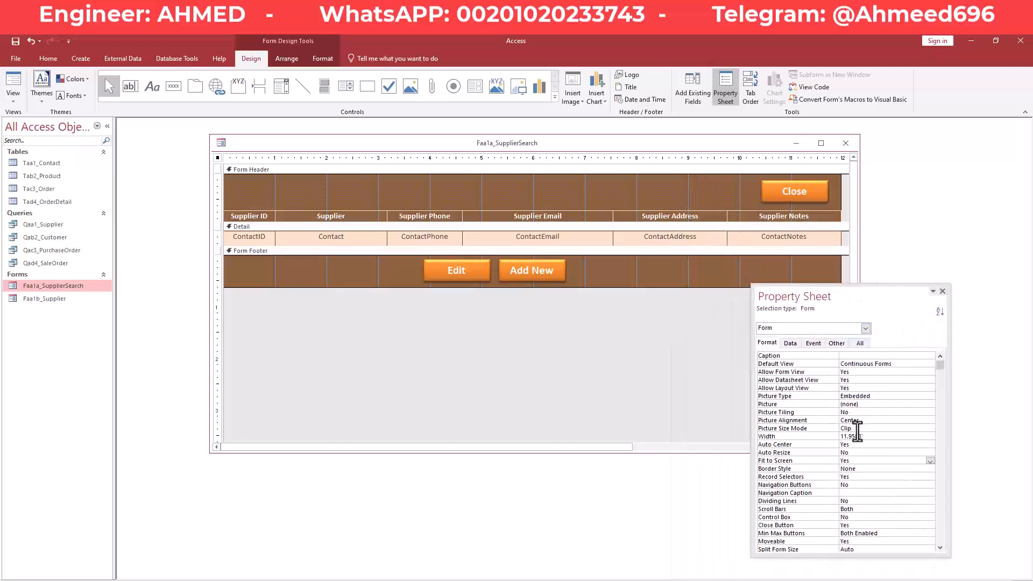
click(55, 302)
right_click(55, 302)
click(99, 319)
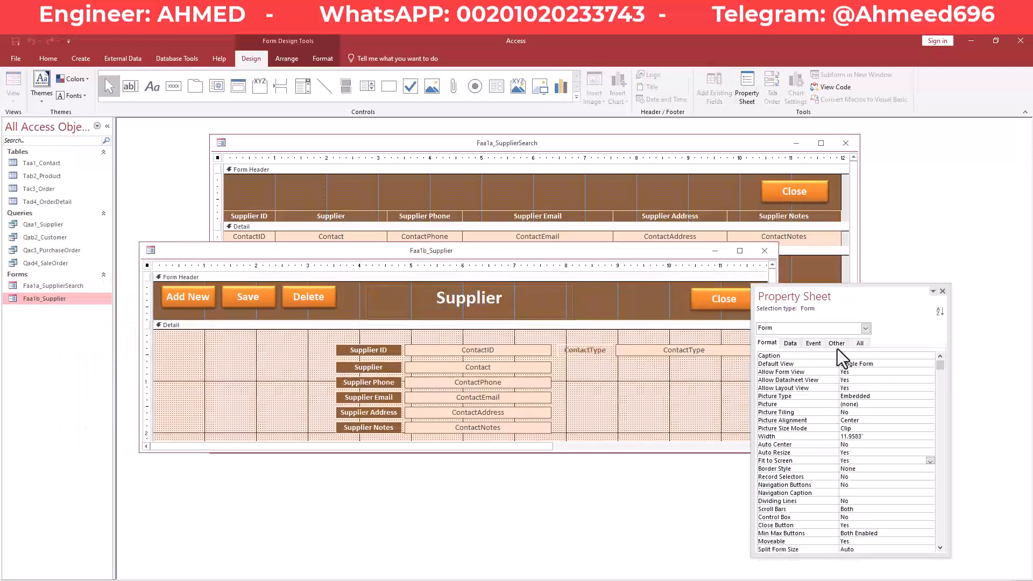
Set the Supplier form's Auto Center to Yes and Auto Resize to No.
drag(857, 295, 814, 267)
click(837, 416)
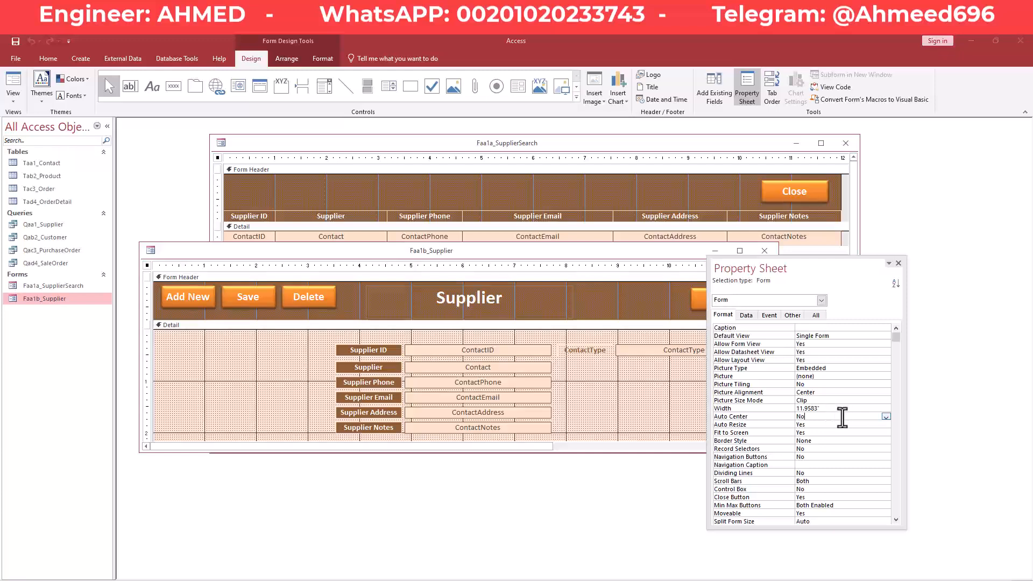
click(886, 417)
click(847, 425)
click(843, 425)
click(887, 425)
click(826, 440)
Save the Supplier form and close both form designs.
right_click(615, 257)
click(667, 260)
click(764, 250)
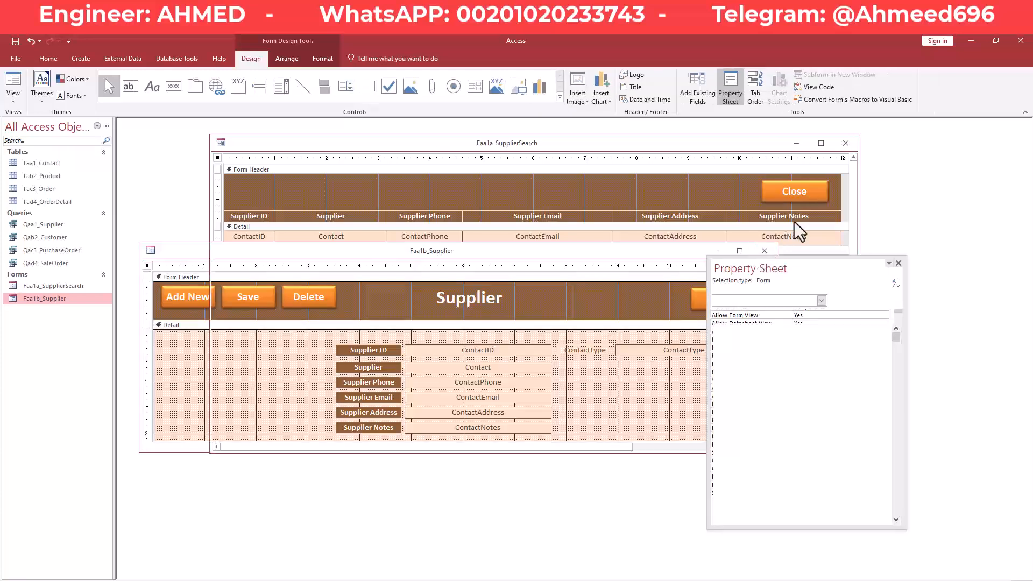
click(846, 142)
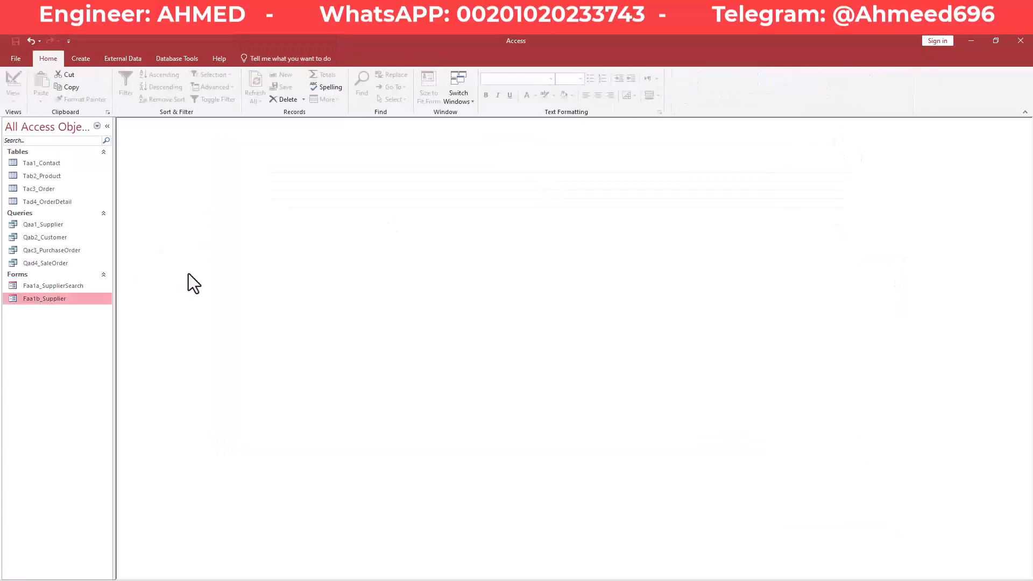
Open Faa1a_SupplierSearch, bring up Supplier 1 in the popup with Edit, then return to the search form.
double_click(72, 286)
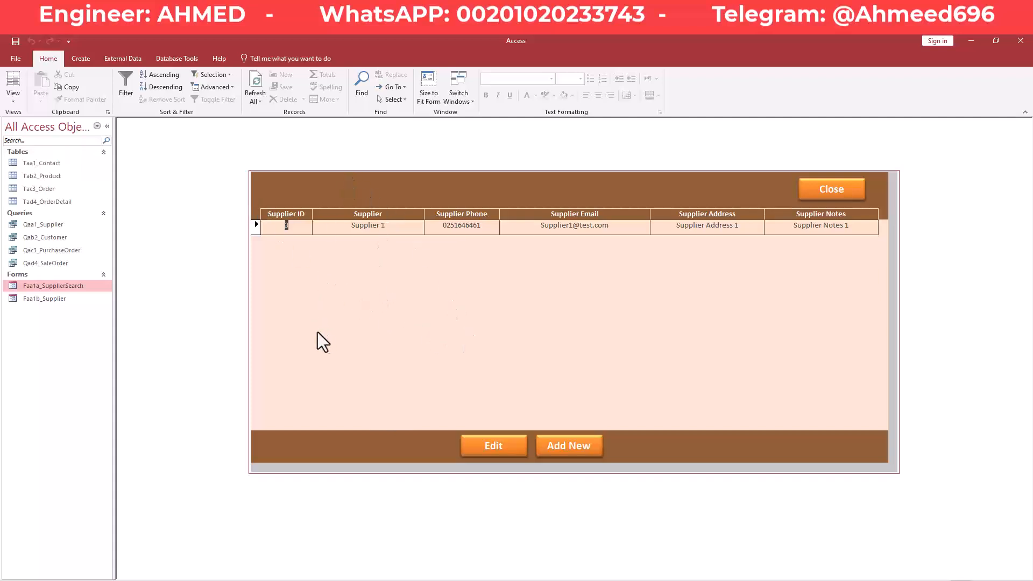
click(508, 452)
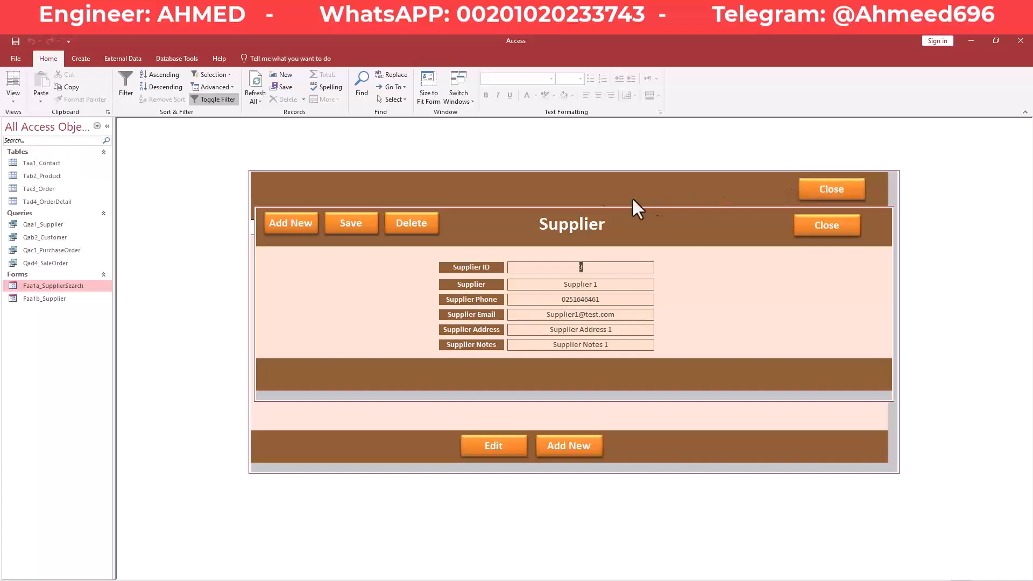
click(380, 186)
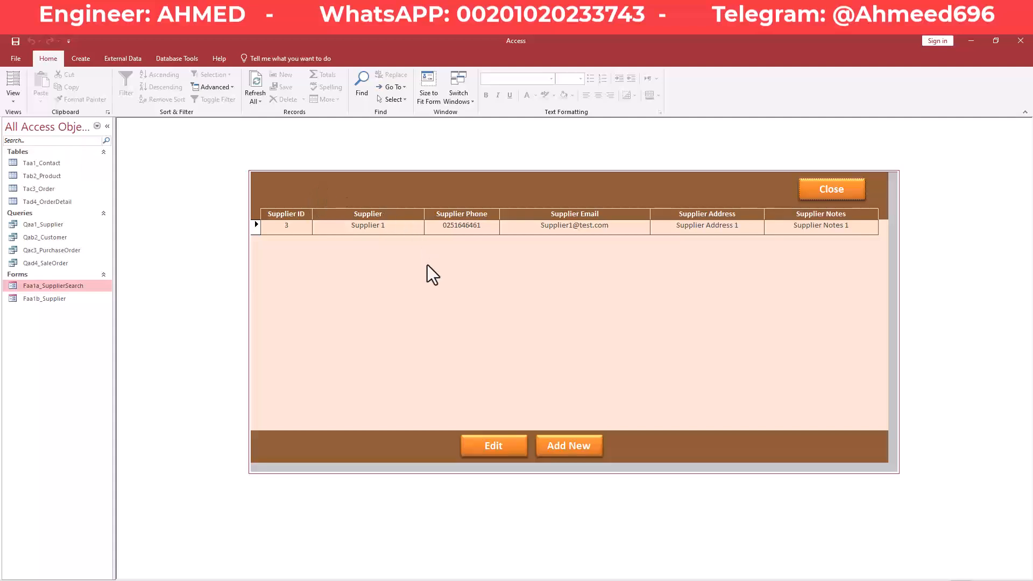
Set the search form's Modal property to Yes in Design View.
right_click(379, 257)
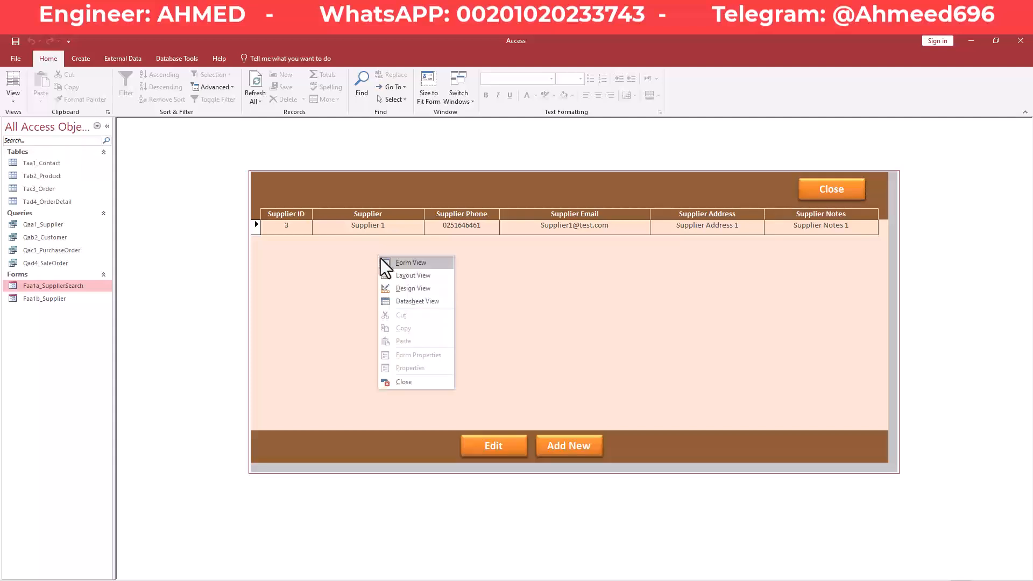
click(421, 288)
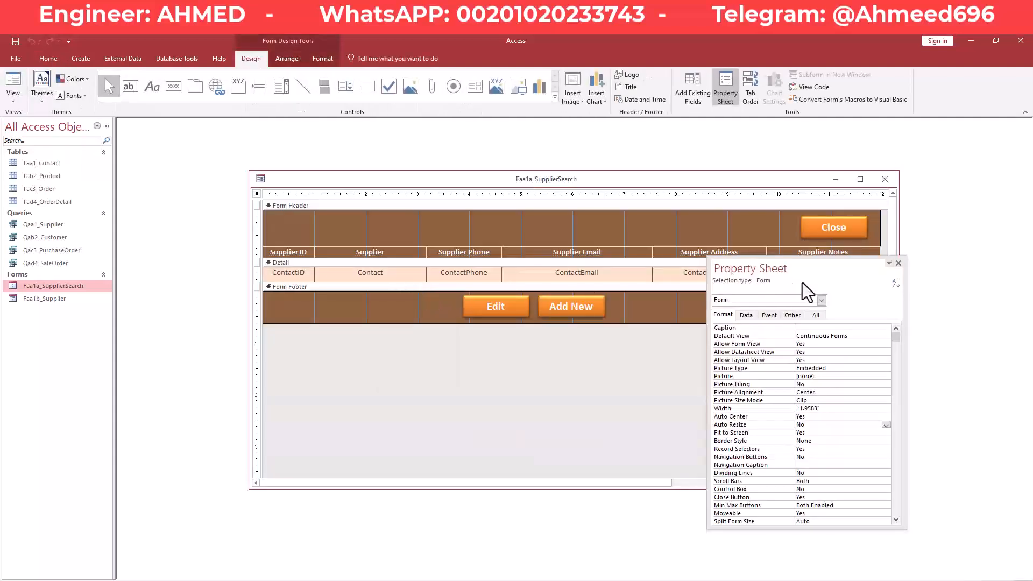
drag(802, 279, 387, 304)
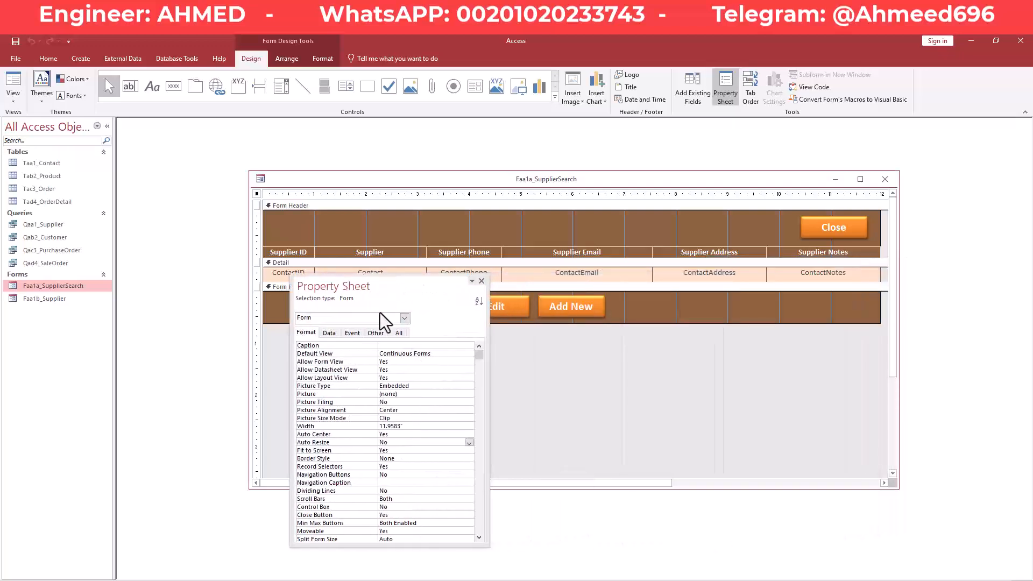
click(375, 333)
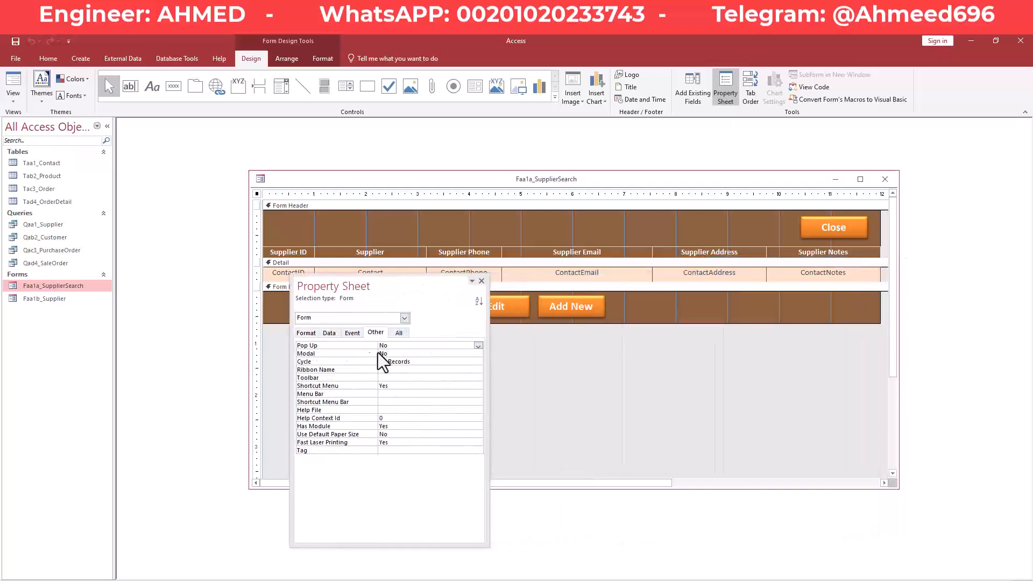
click(418, 353)
click(478, 354)
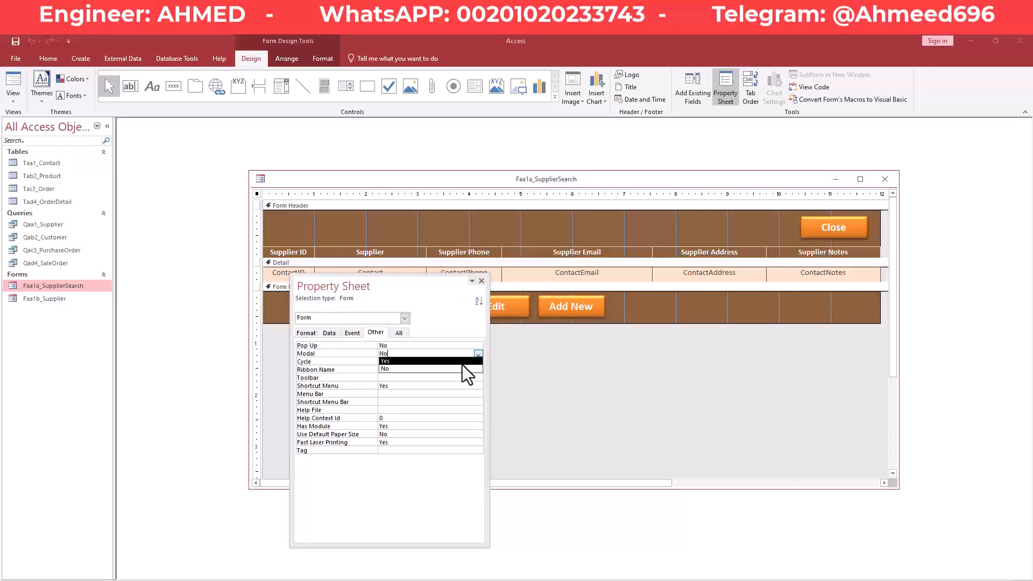
click(456, 361)
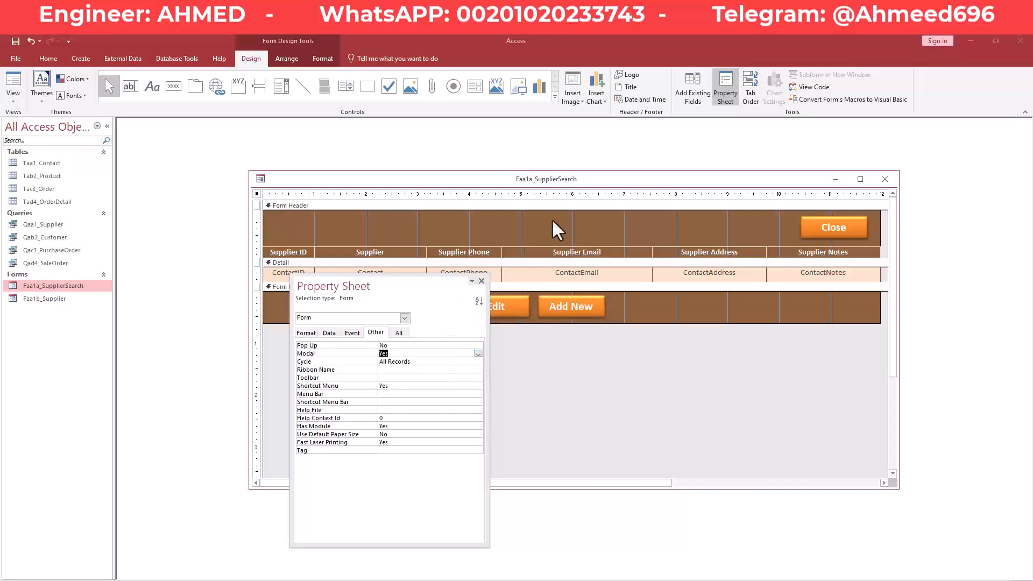
Set the Supplier form's Modal property to Yes in Design View.
drag(585, 180, 627, 260)
right_click(512, 225)
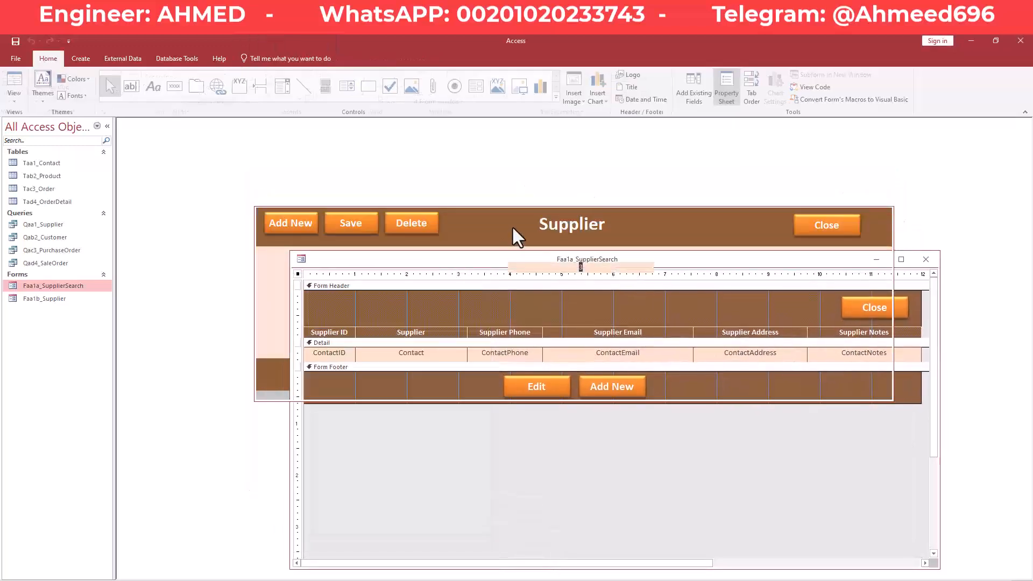
click(554, 260)
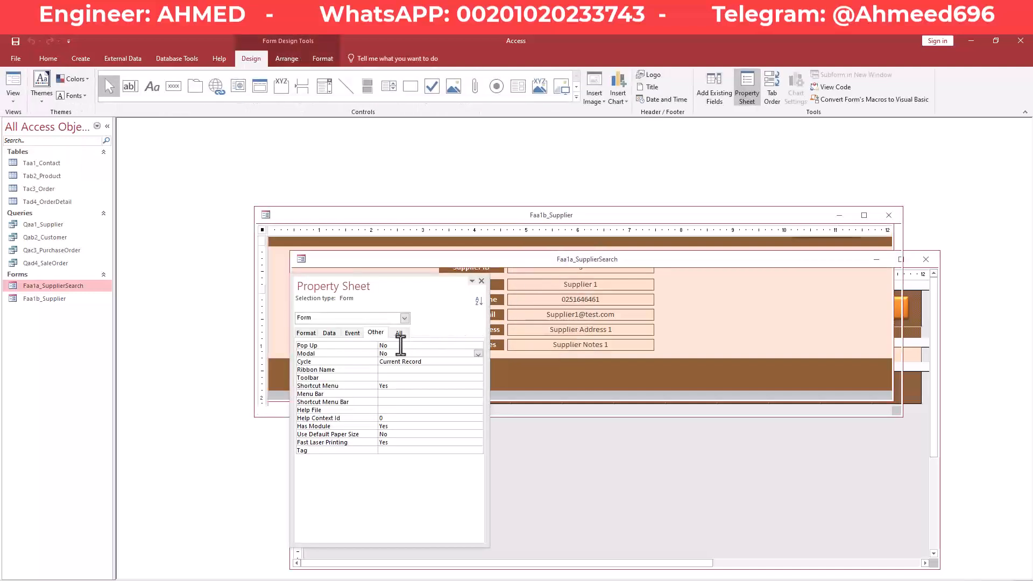
click(479, 354)
click(457, 360)
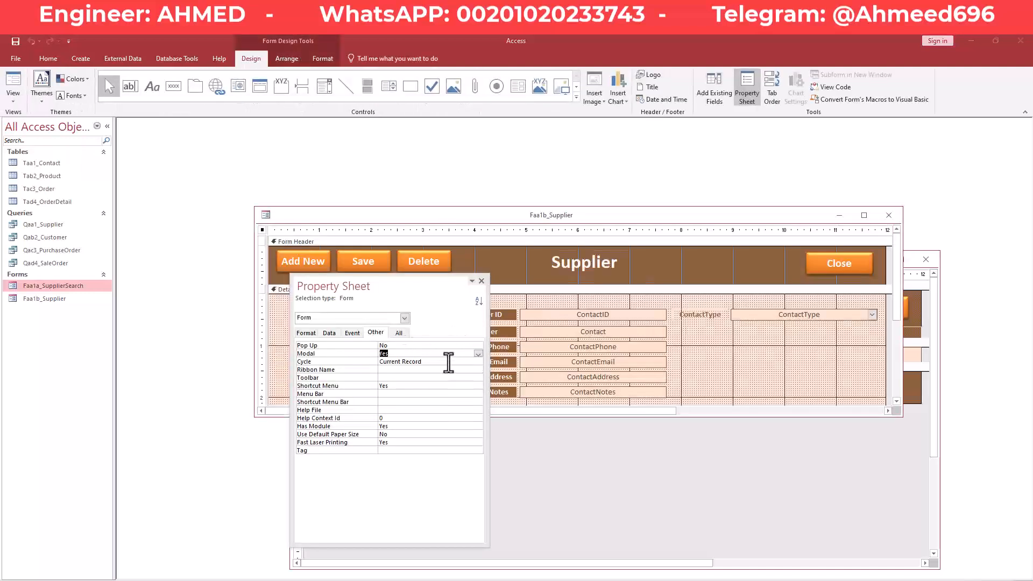
Close all open forms, triggering the save-changes prompt.
right_click(505, 211)
click(512, 214)
right_click(512, 215)
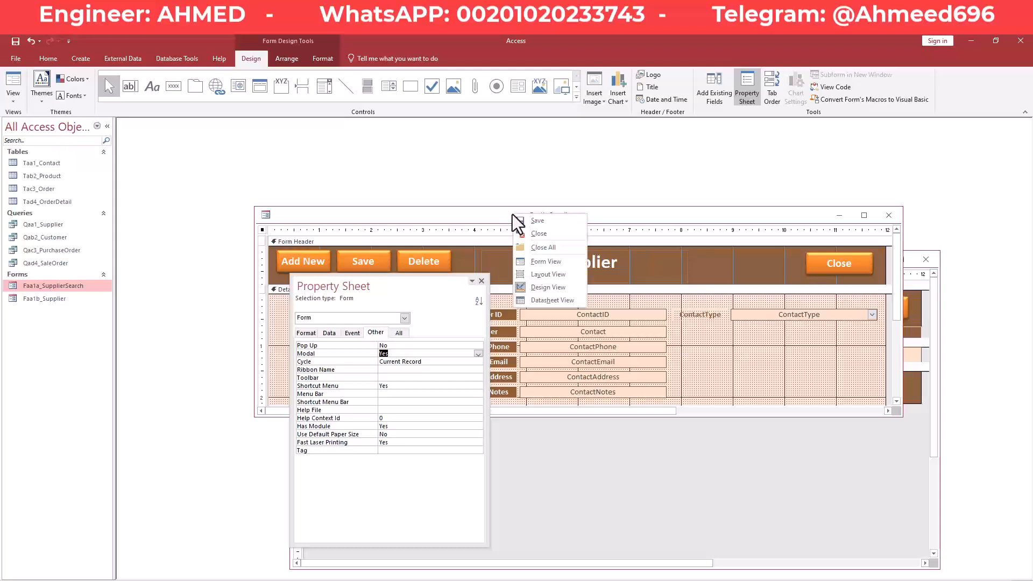
click(547, 247)
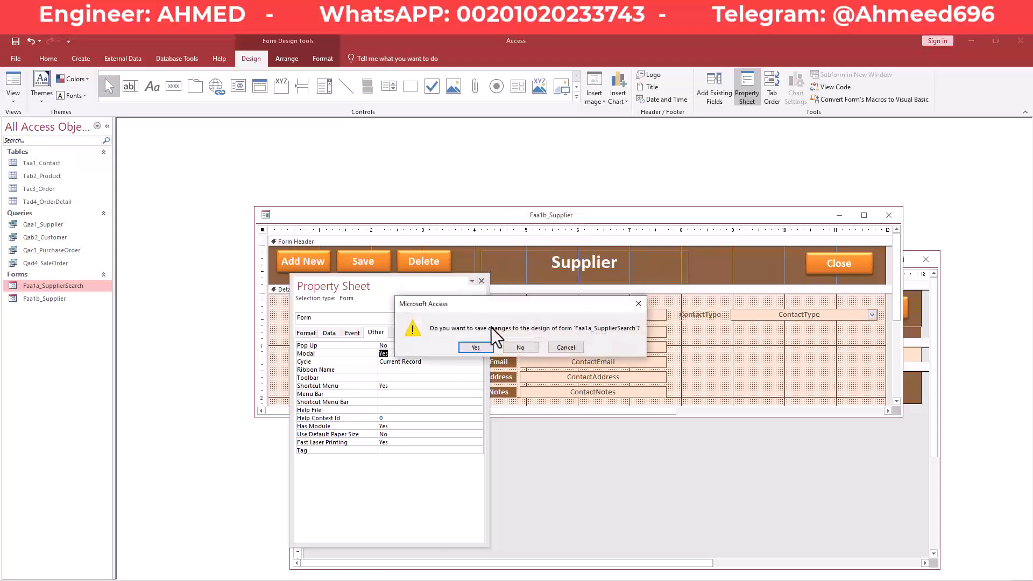
Save the search form changes, reopen Faa1a_SupplierSearch, and open the Supplier popup with Edit.
click(481, 346)
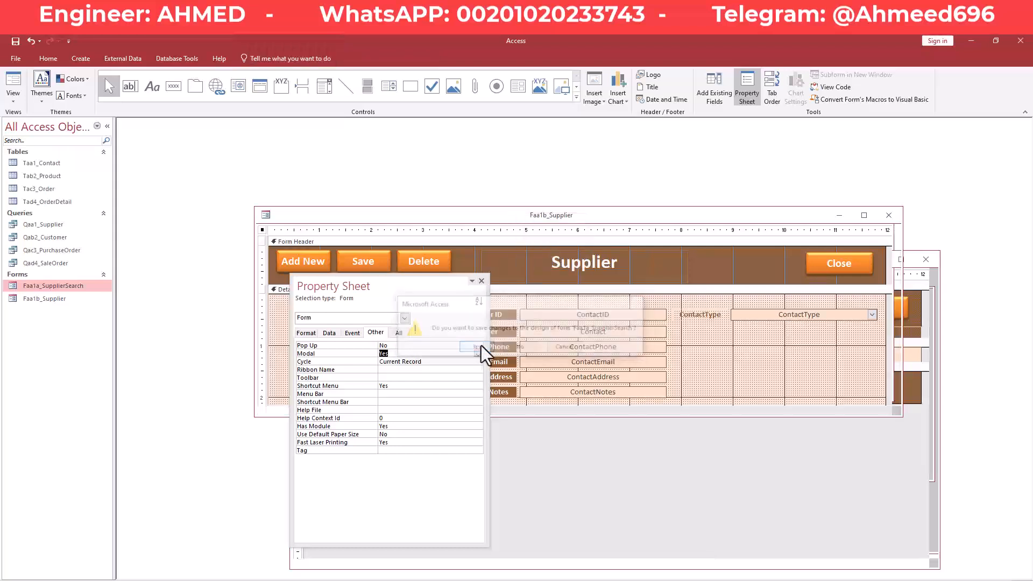
double_click(76, 288)
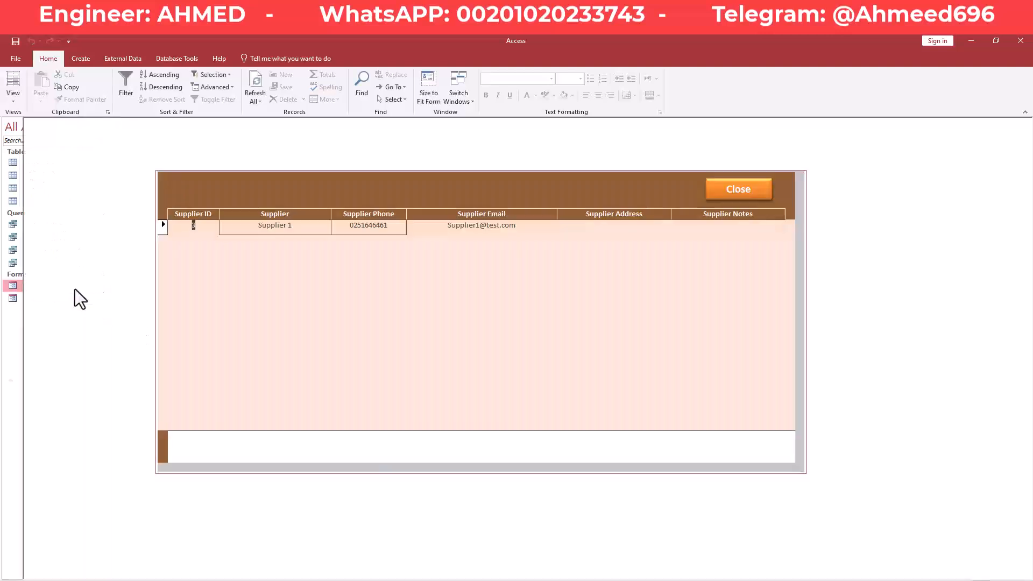
click(402, 447)
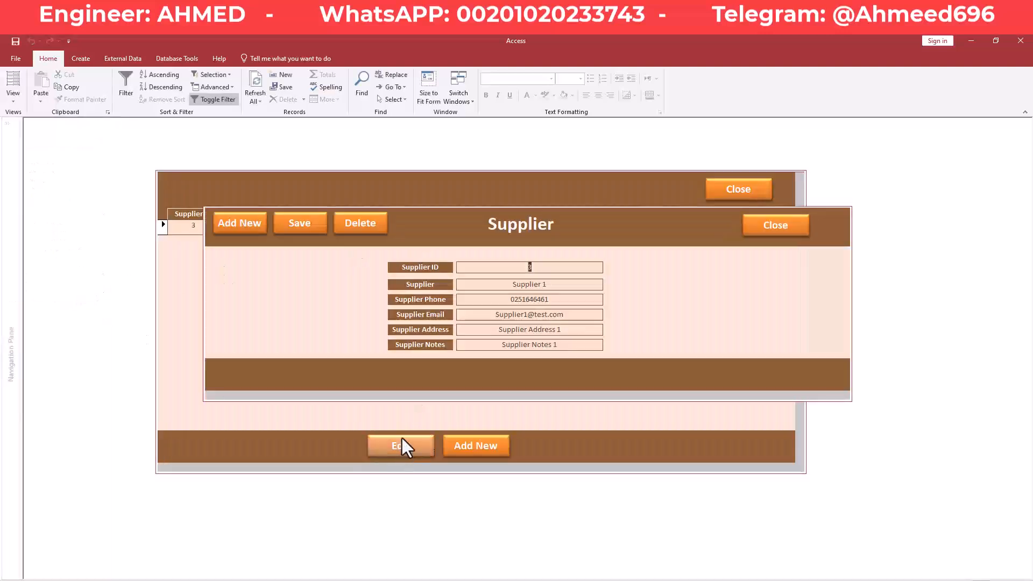